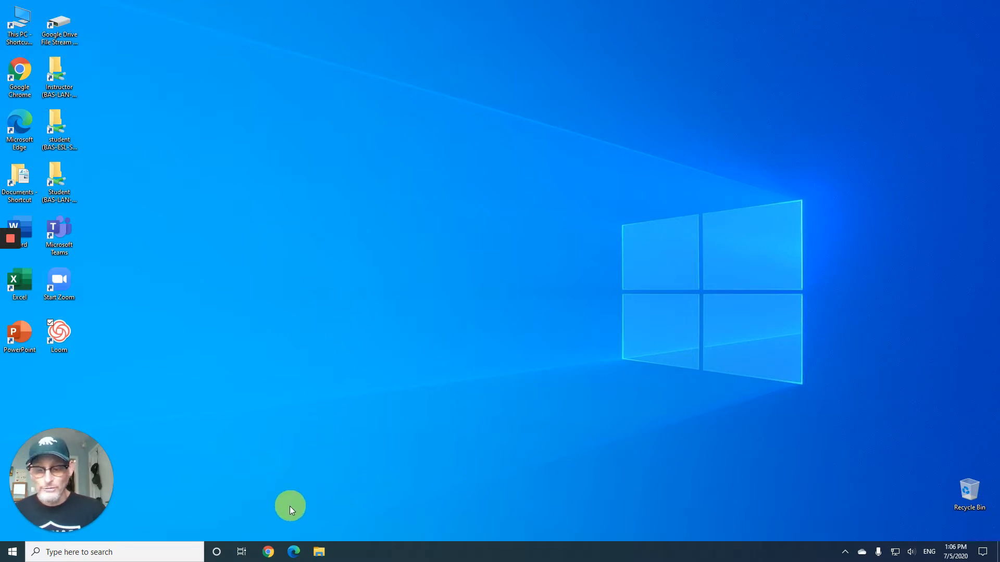
# - Open the browser and go to the VitalSource Bookshelf library site
pyautogui.click(269, 550)
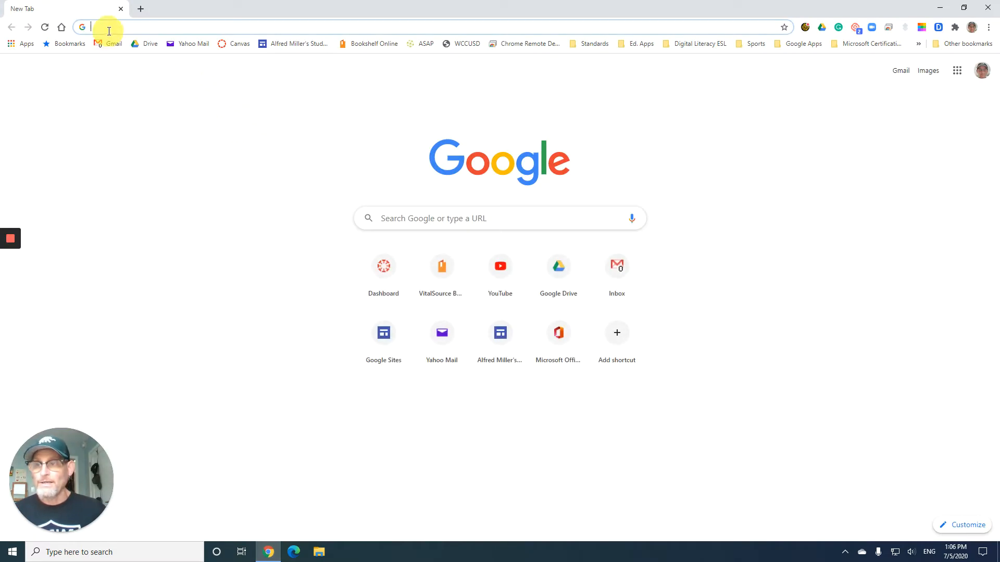
pyautogui.write('boo')
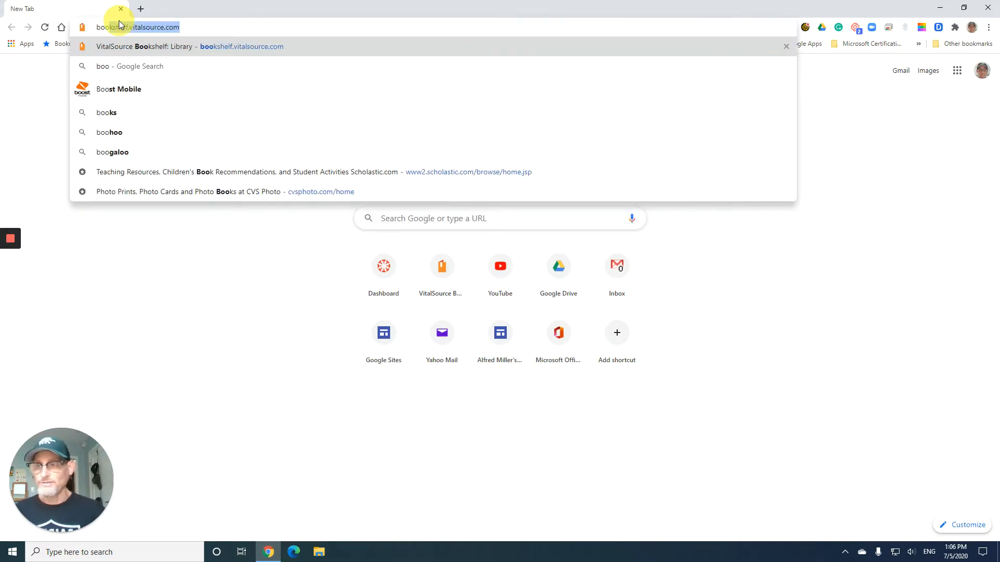
pyautogui.press('Return')
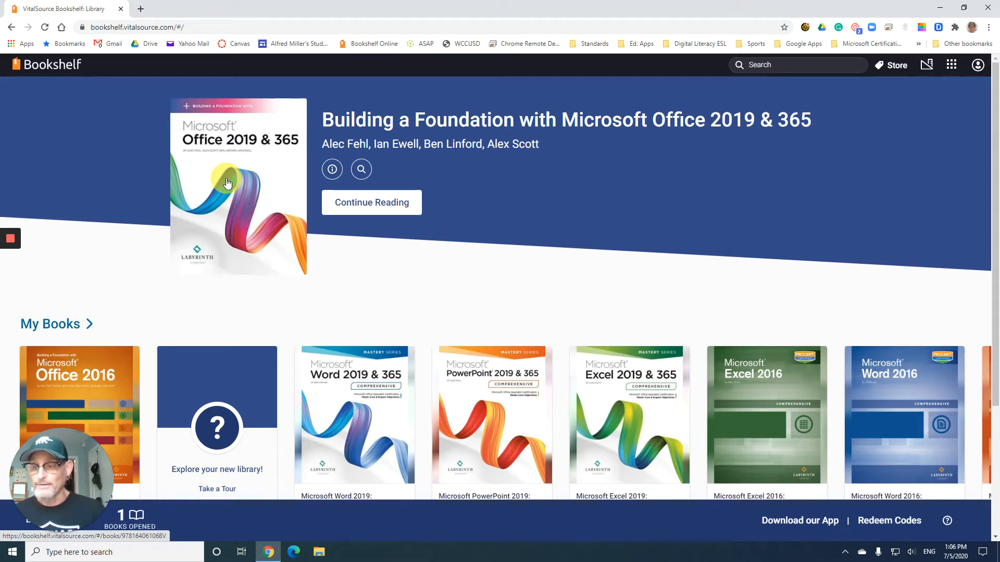
# - Open the Office 2019 & 365 book at the Excel Chapter 5 chapter opener through the table of contents
pyautogui.click(227, 183)
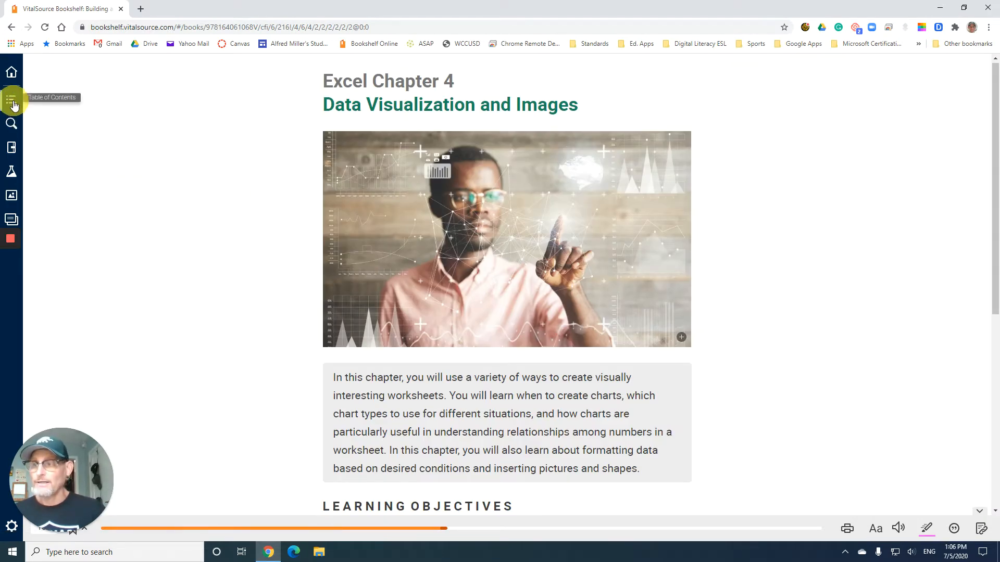
pyautogui.click(14, 105)
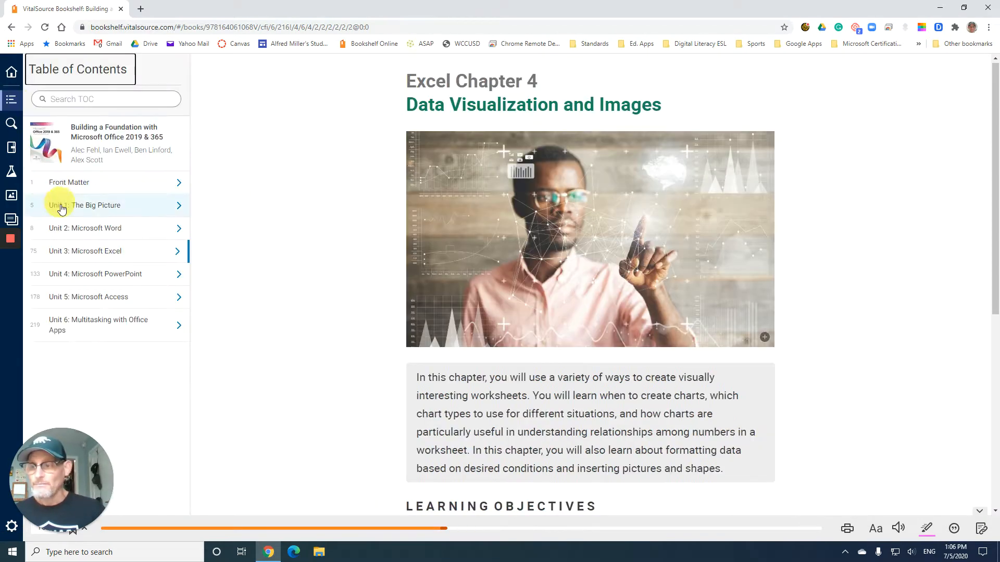
pyautogui.click(85, 253)
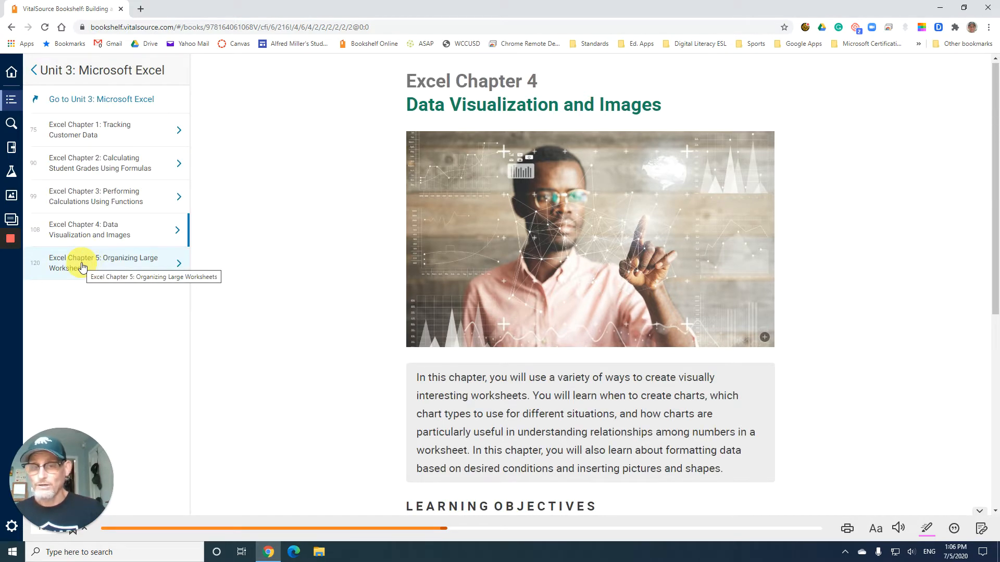
pyautogui.click(82, 267)
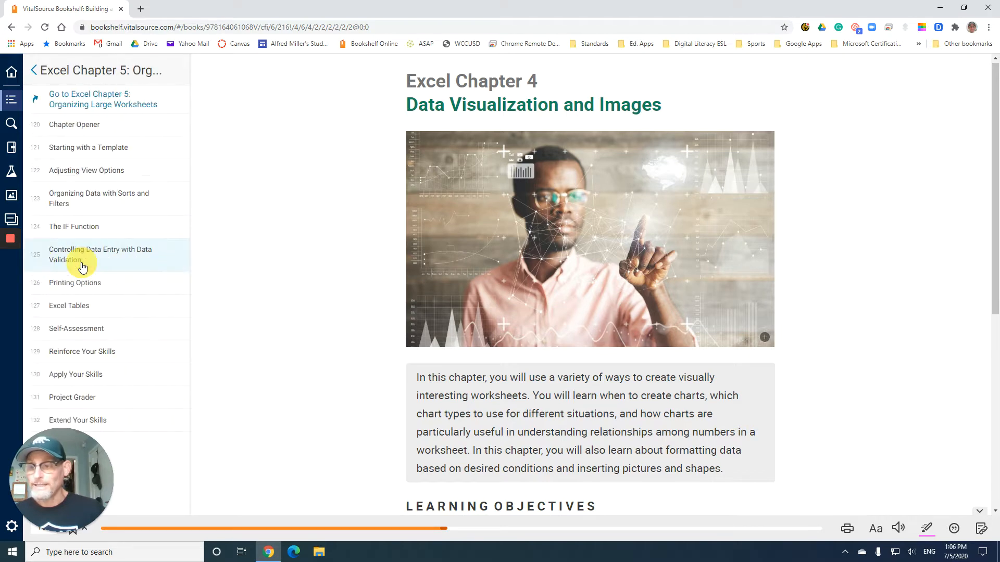
pyautogui.click(82, 126)
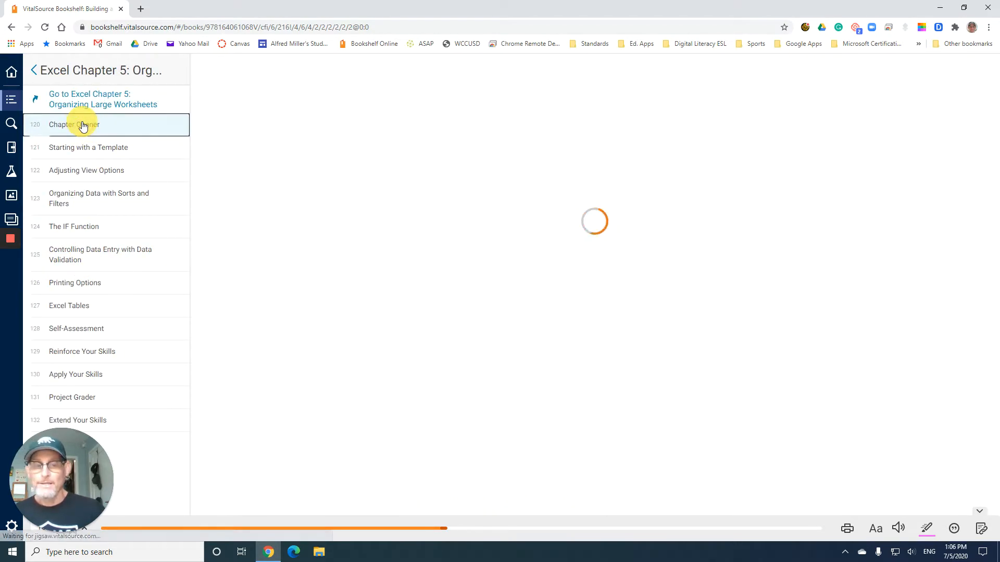
pyautogui.click(11, 99)
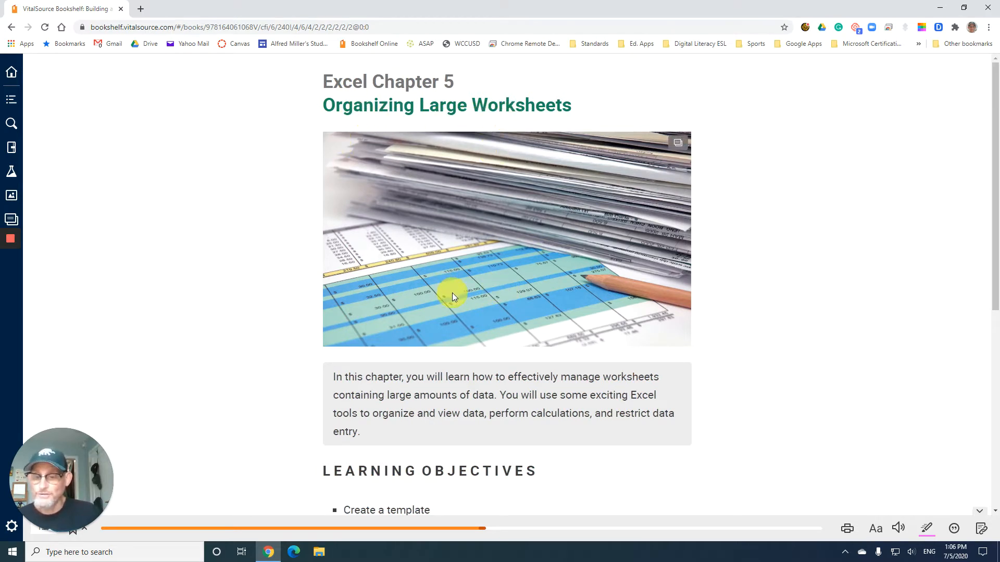
# - Read the chapter introduction and learning objectives, then advance to the Starting with a Template section
pyautogui.scroll(-3, 451, 297)
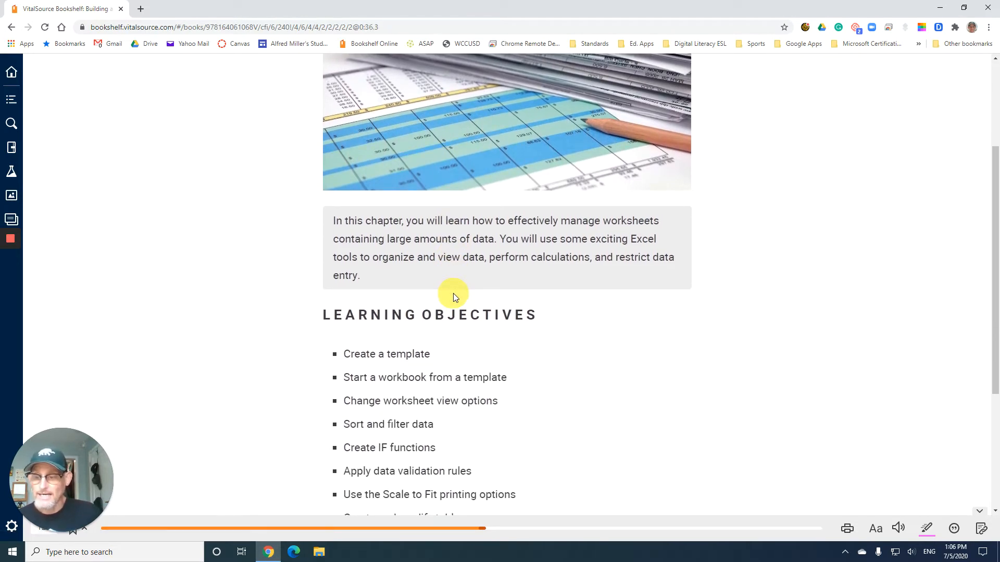
pyautogui.scroll(-2, 453, 297)
pyautogui.scroll(-1, 453, 297)
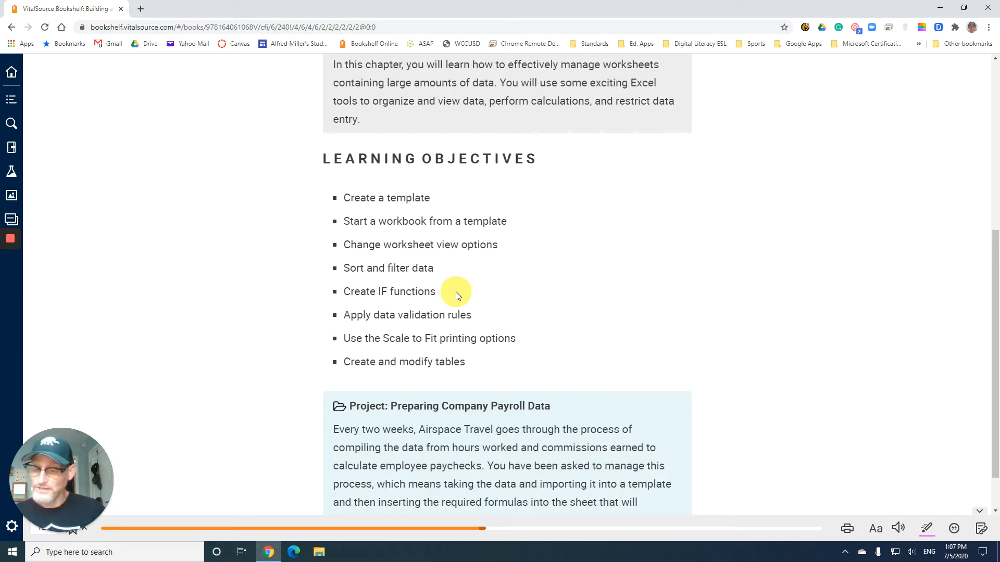
pyautogui.scroll(-1, 455, 292)
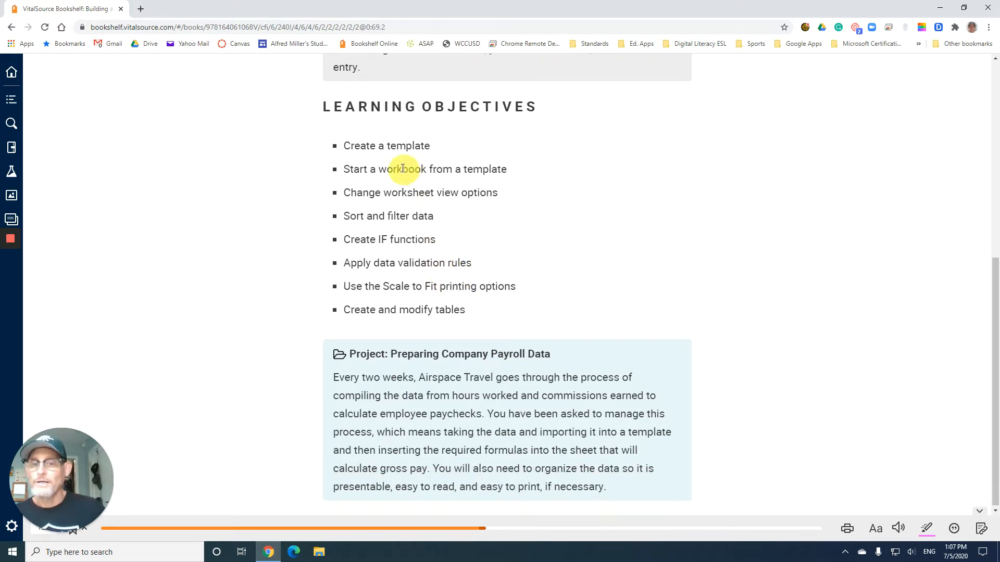
pyautogui.scroll(3, 416, 183)
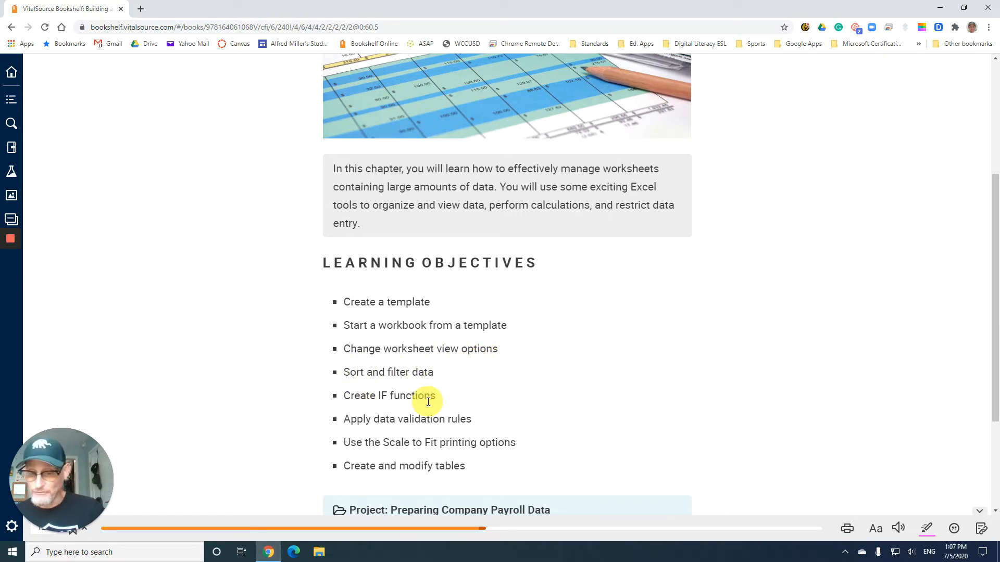
pyautogui.scroll(-3, 429, 402)
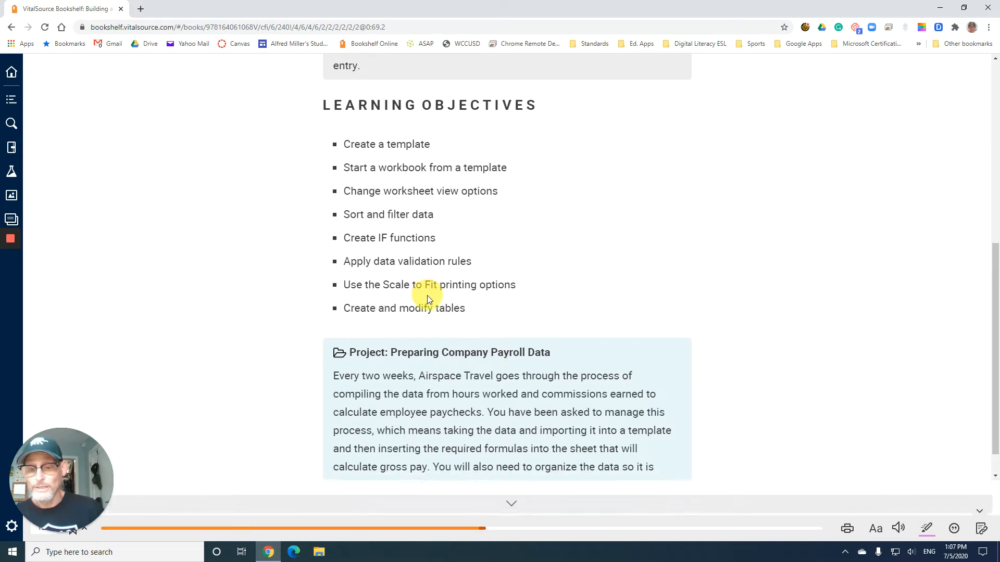
pyautogui.scroll(-1, 427, 295)
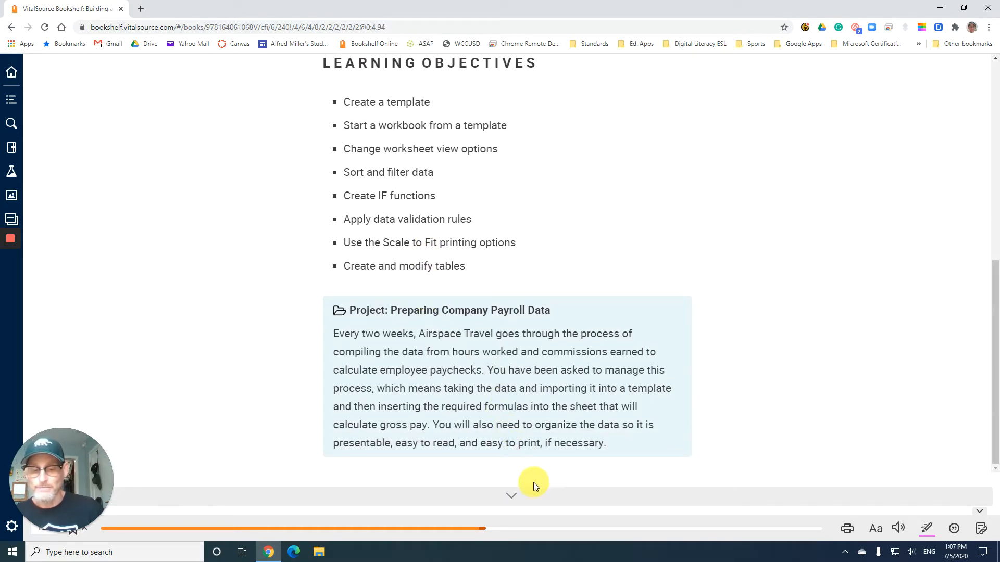
pyautogui.click(512, 499)
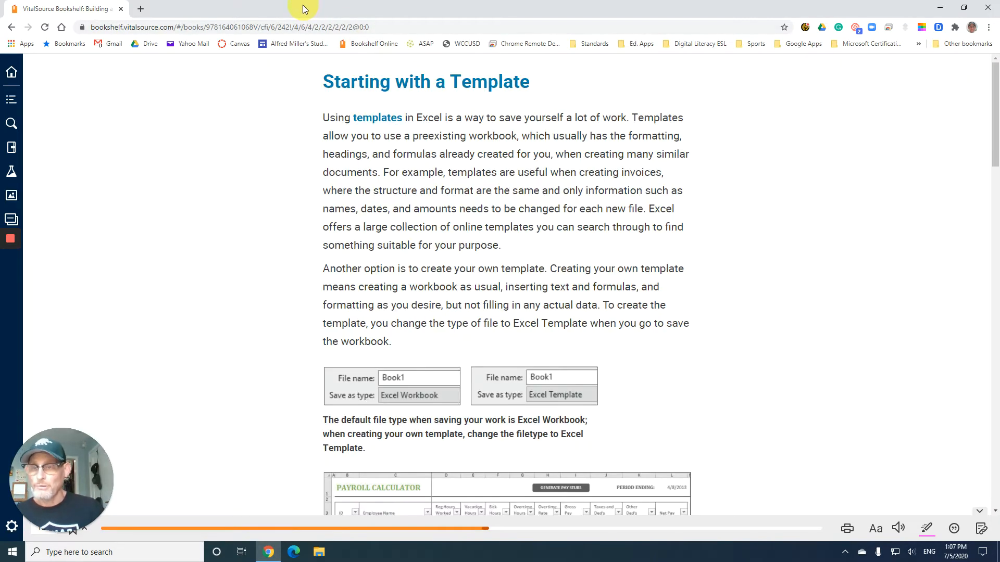
# - Snap the browser window to the right side of the screen and narrow it
pyautogui.moveTo(303, 5); pyautogui.dragTo(997, 123)
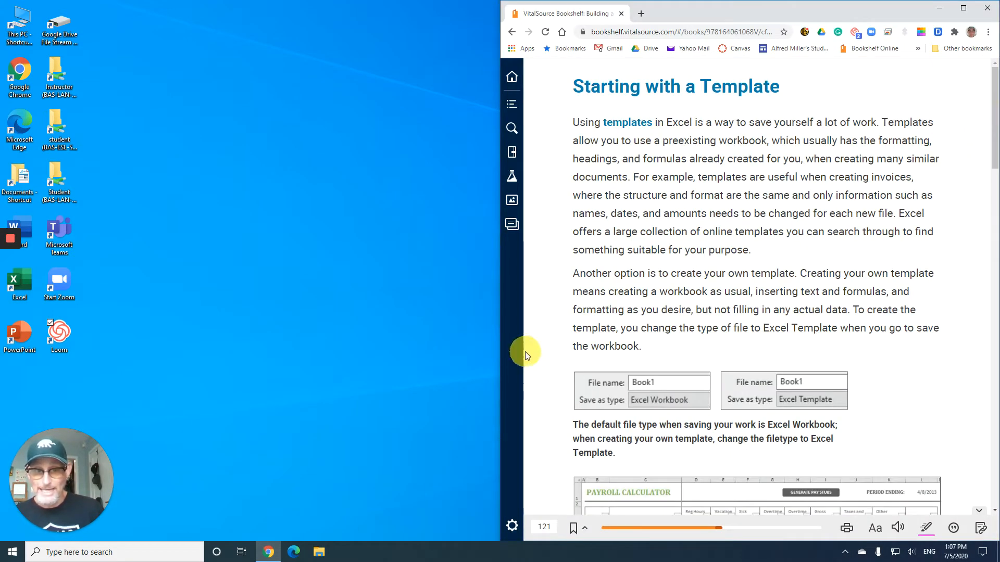
pyautogui.moveTo(499, 339); pyautogui.dragTo(688, 335)
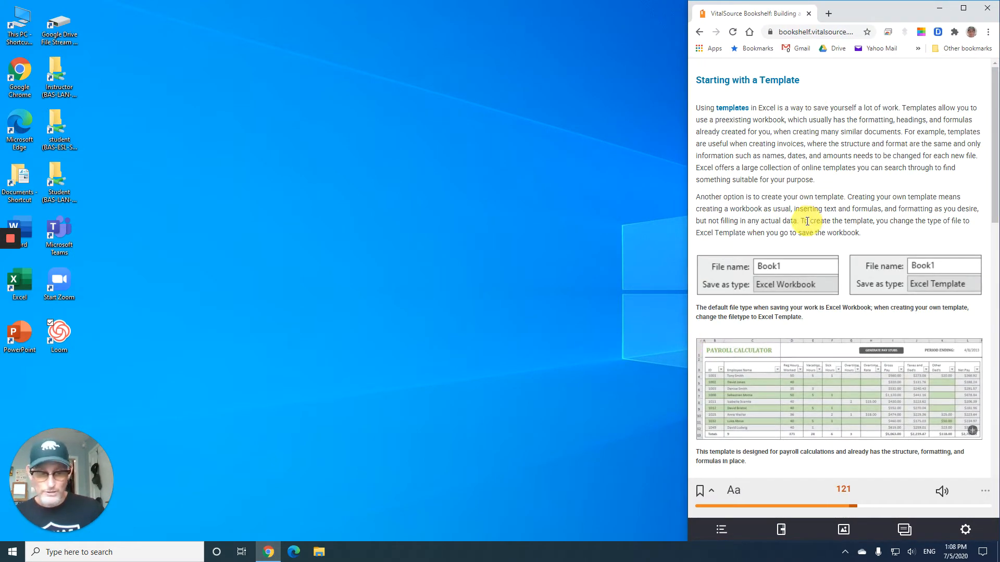
# - Increase the book's text size several steps with the zoom options
pyautogui.click(737, 494)
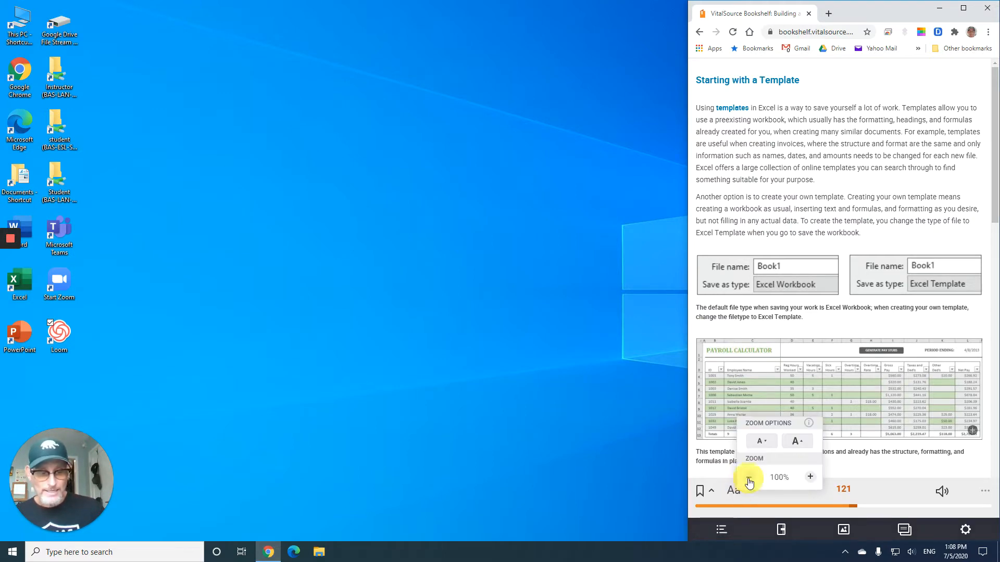
pyautogui.click(798, 442)
pyautogui.click(798, 442)
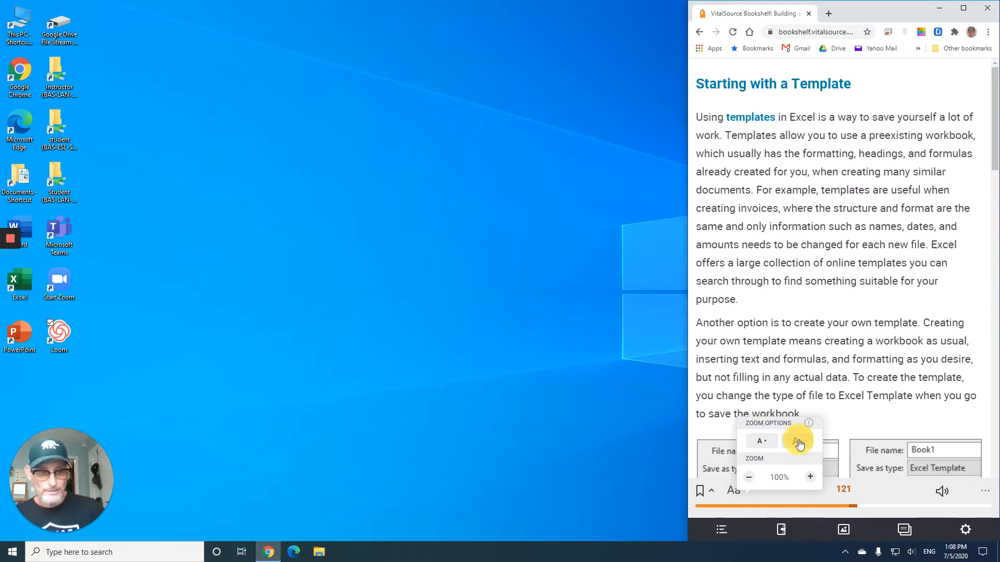
pyautogui.click(799, 443)
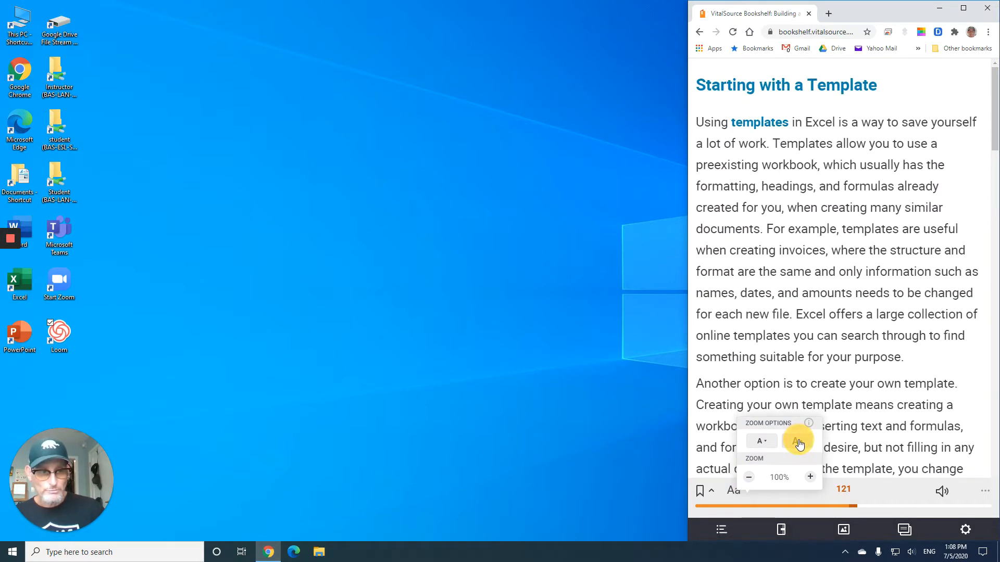
pyautogui.click(774, 255)
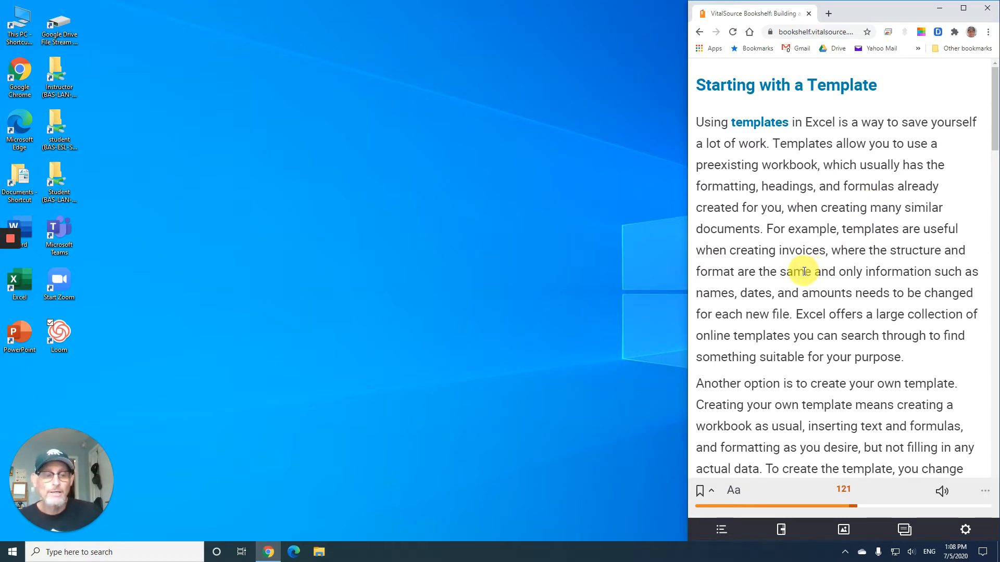
# - Read through the Starting with a Template section down to the Develop Your Skills E5-D1 steps
pyautogui.scroll(-1, 803, 271)
pyautogui.scroll(-1, 804, 272)
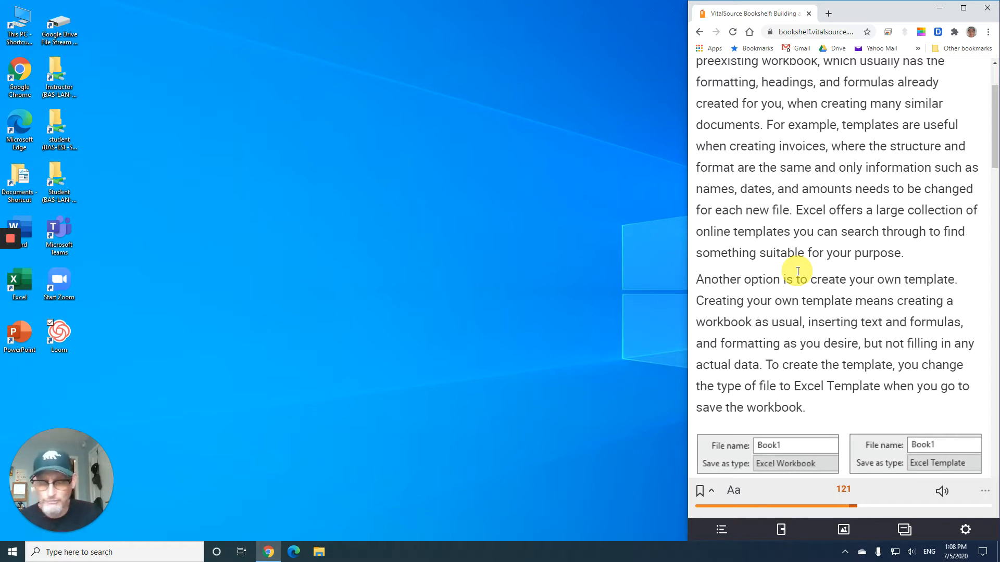
pyautogui.scroll(-1, 796, 271)
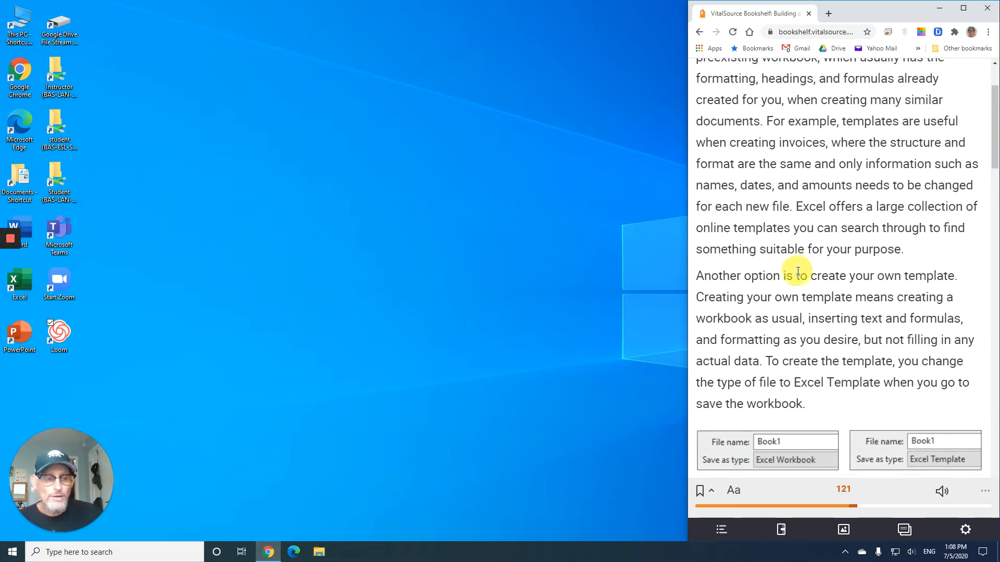
pyautogui.scroll(-1, 859, 270)
pyautogui.scroll(-4, 859, 270)
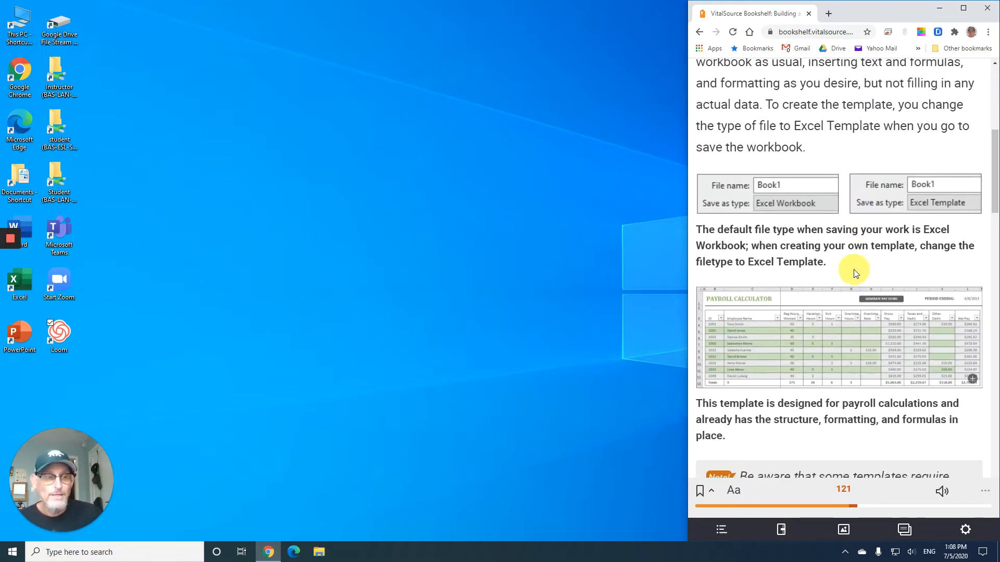
pyautogui.scroll(-1, 854, 270)
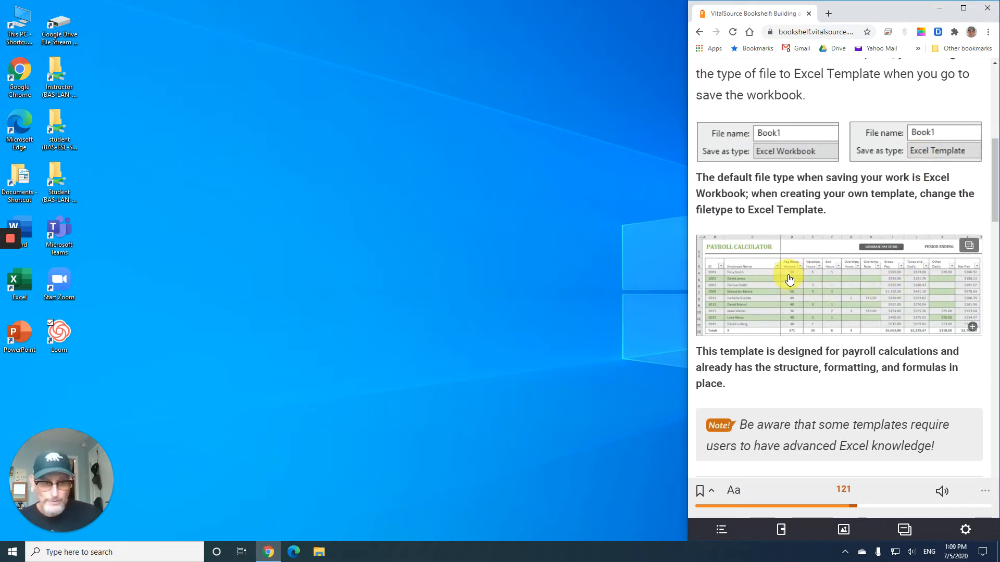
pyautogui.scroll(-1, 781, 279)
pyautogui.scroll(-5, 780, 233)
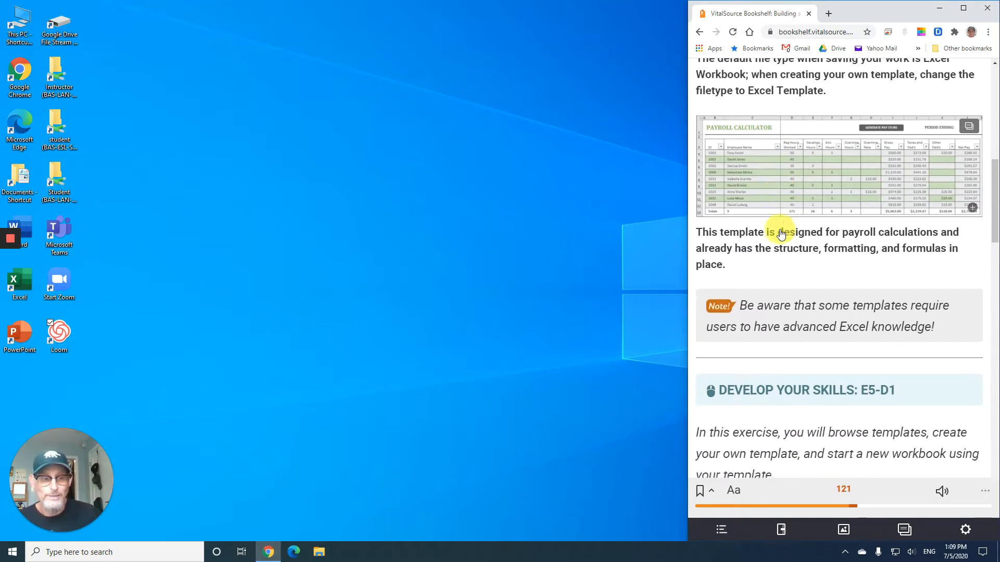
pyautogui.scroll(-2, 779, 229)
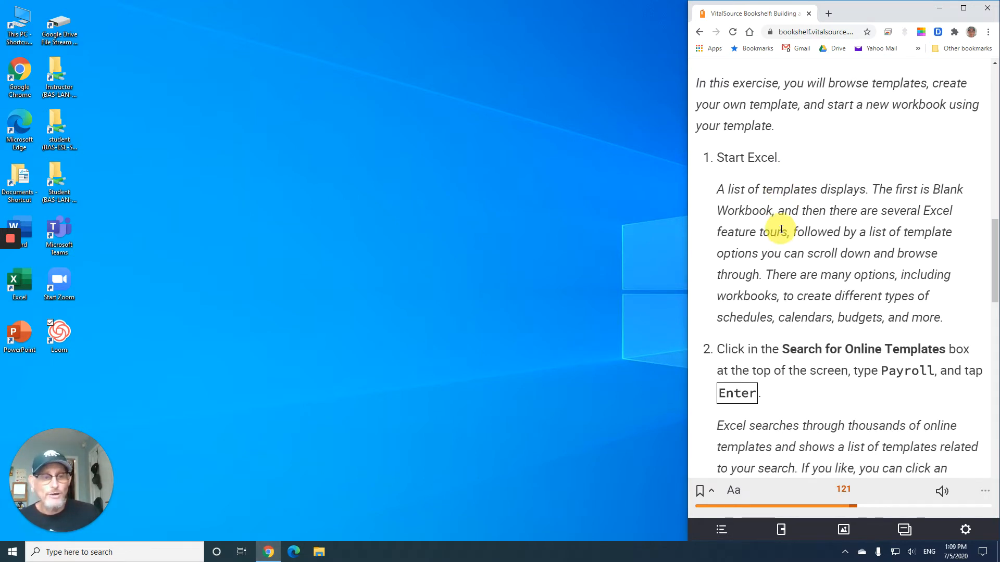
# - Launch Excel and move its window to the left part of the screen beside the book
pyautogui.click(12, 555)
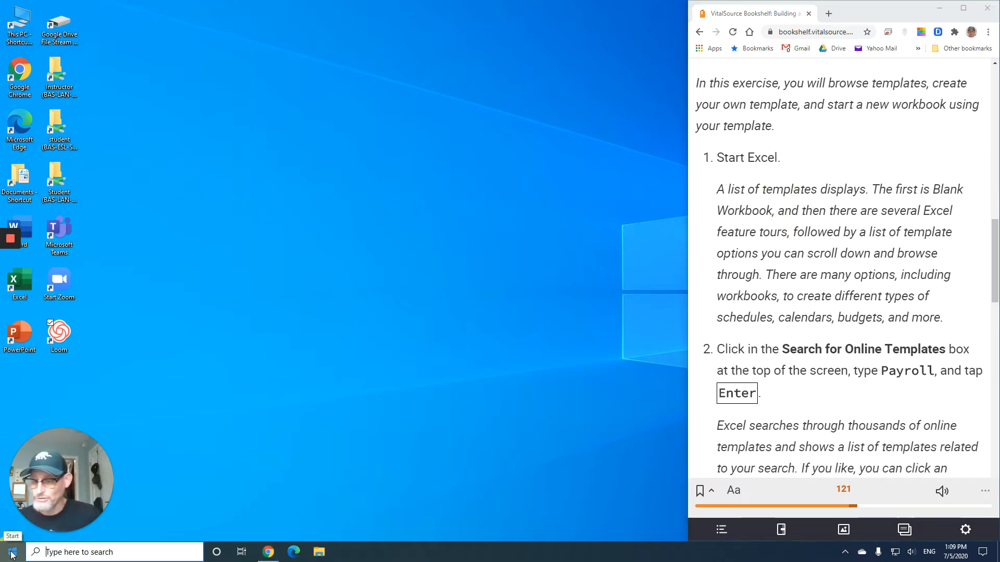
pyautogui.scroll(-5, 88, 457)
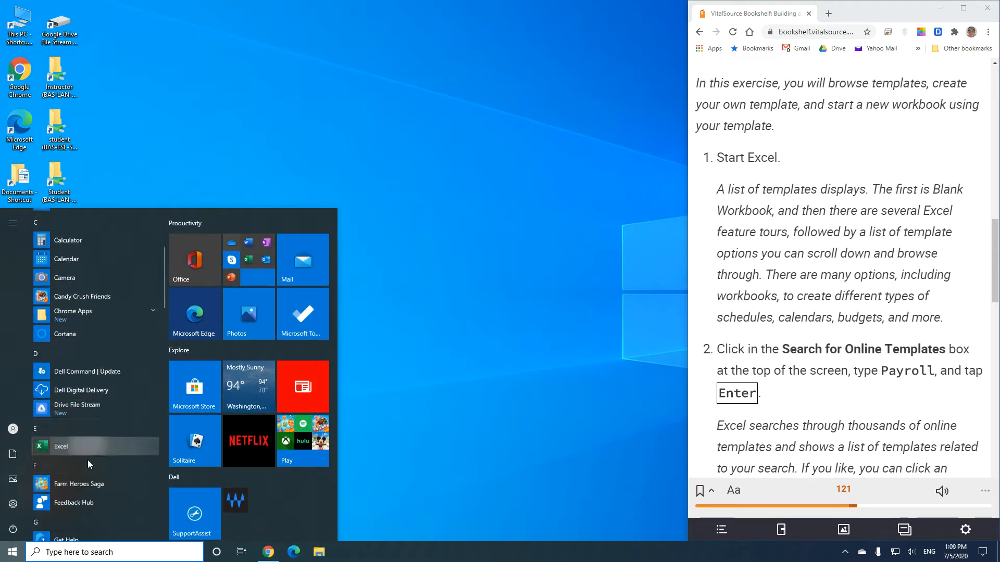
pyautogui.click(67, 441)
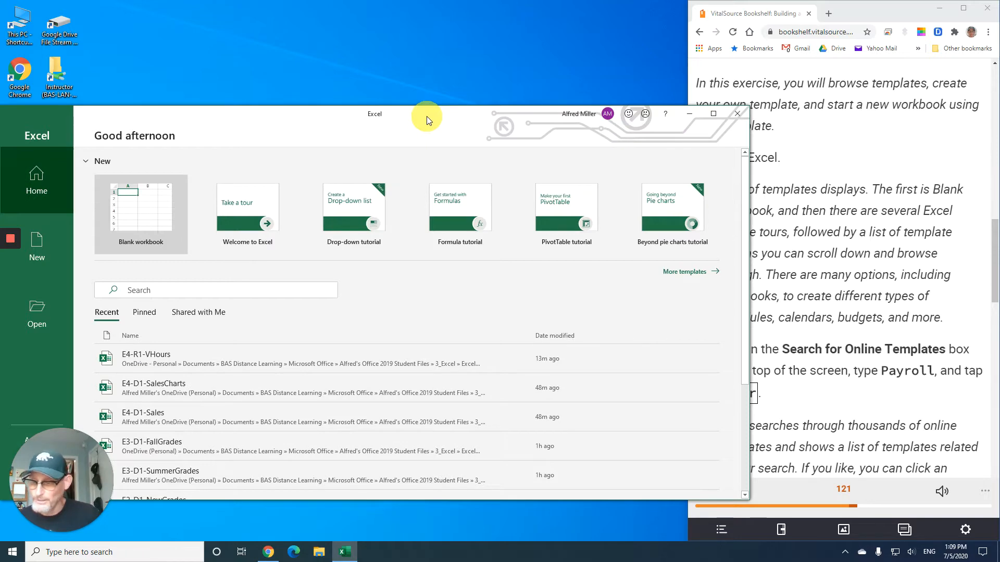
pyautogui.moveTo(427, 117); pyautogui.dragTo(2, 131)
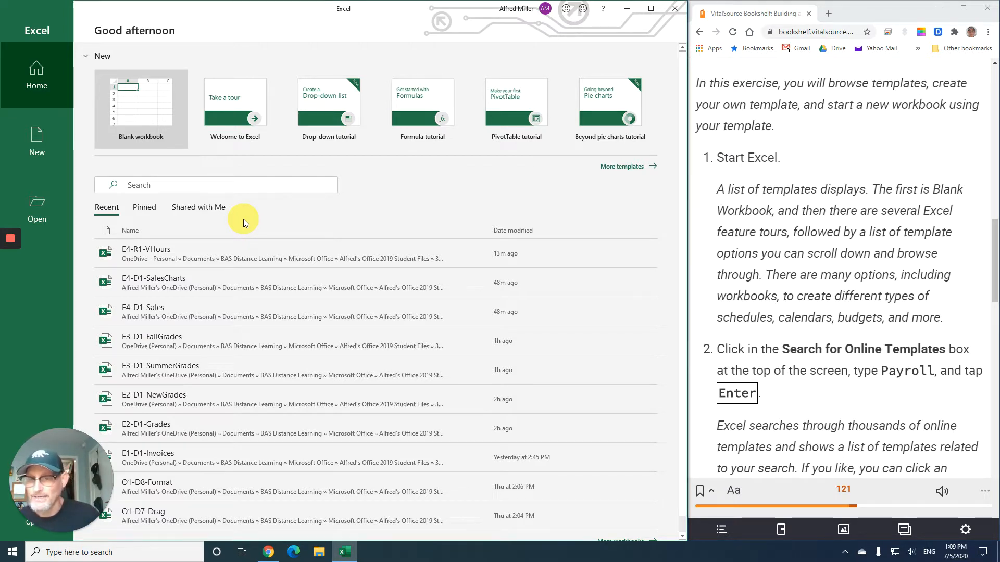
# - Collapse and re-expand the New templates section on Excel's start screen
pyautogui.click(85, 56)
pyautogui.click(85, 56)
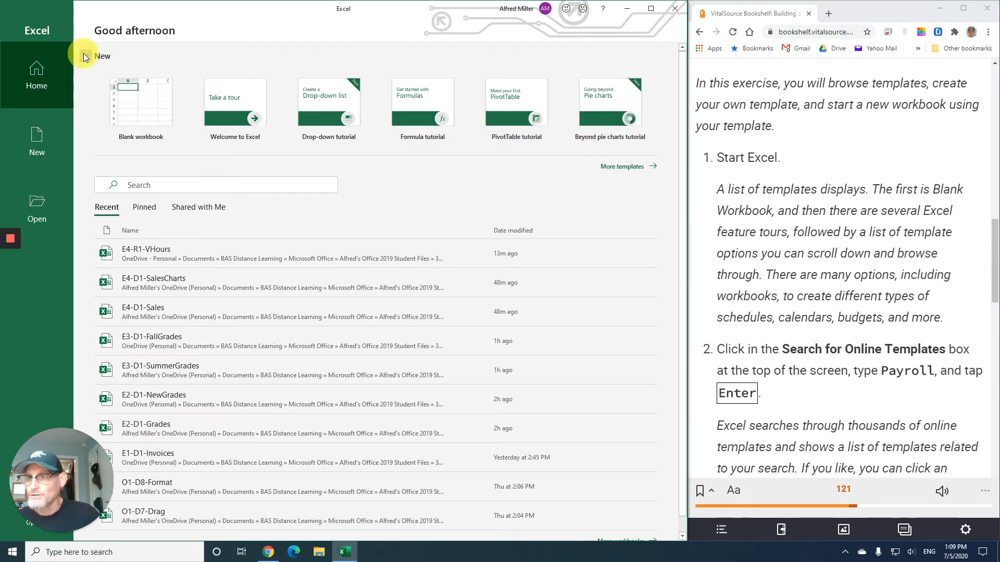
pyautogui.click(86, 56)
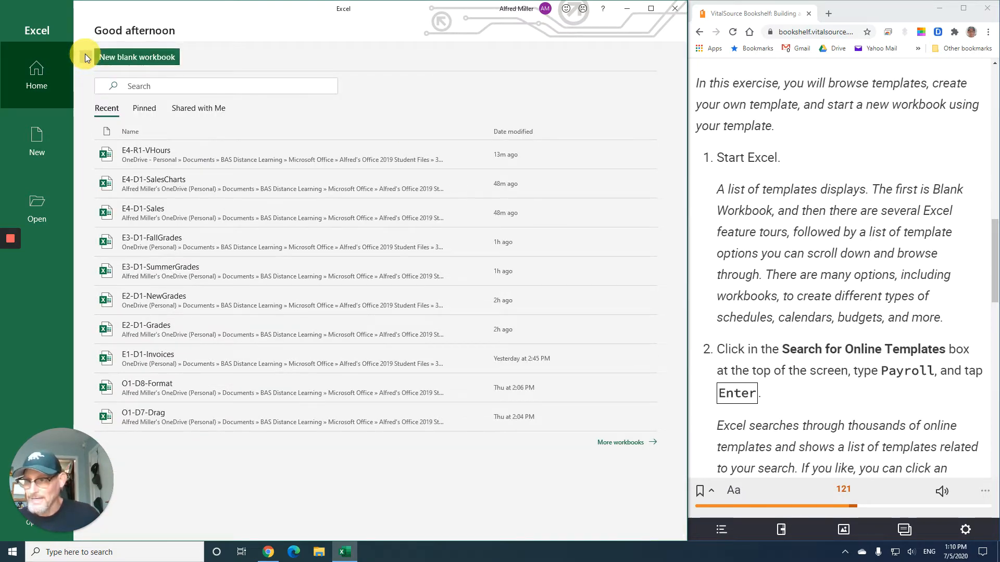
pyautogui.click(85, 55)
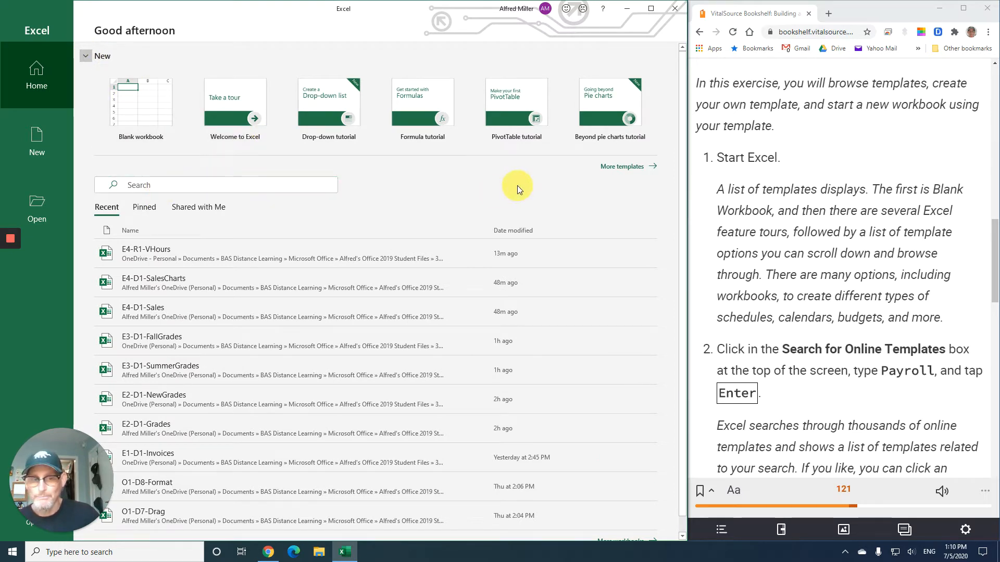
# - Open the full template list and search the online templates for Payroll
pyautogui.click(627, 168)
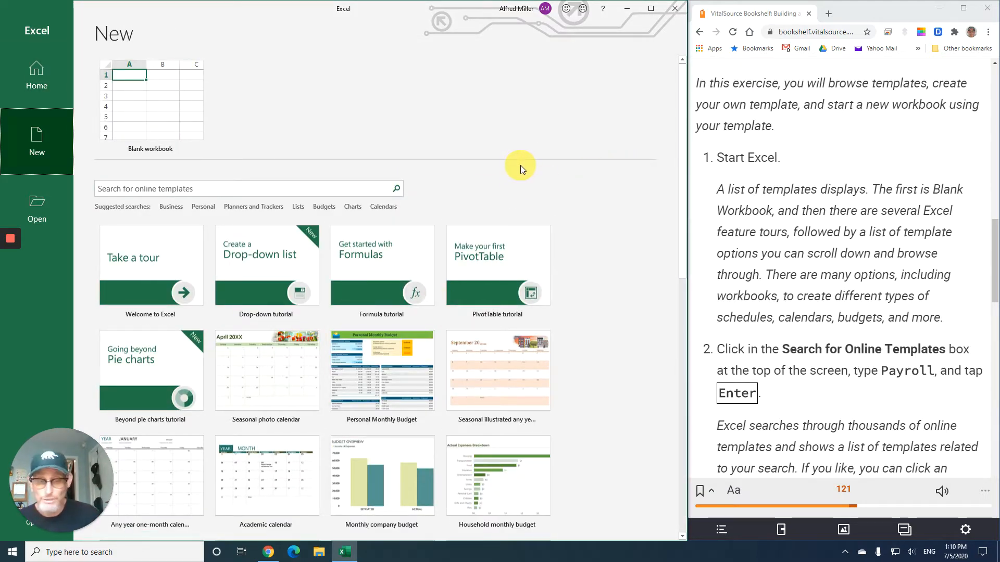
pyautogui.scroll(-3, 794, 226)
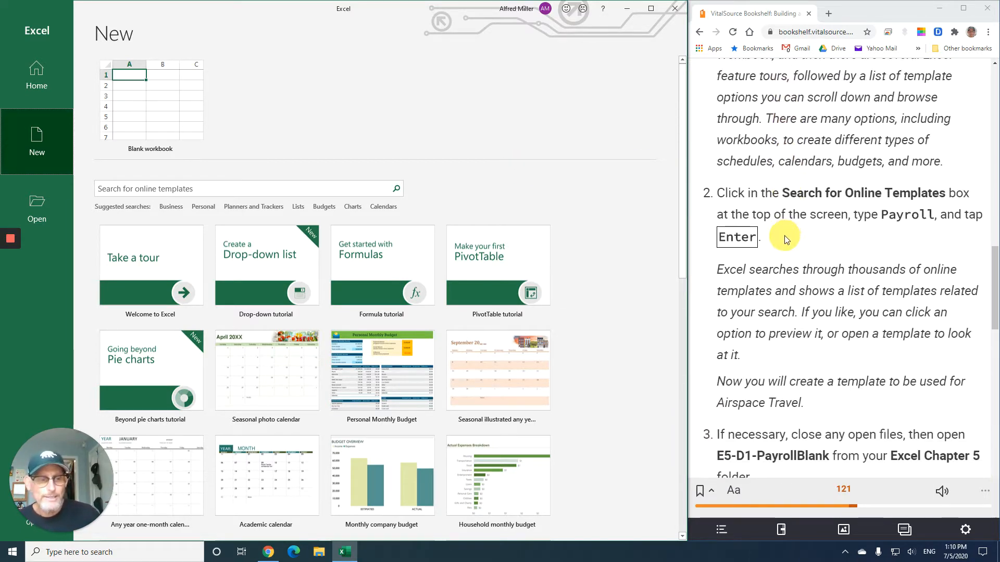
pyautogui.scroll(-1, 785, 239)
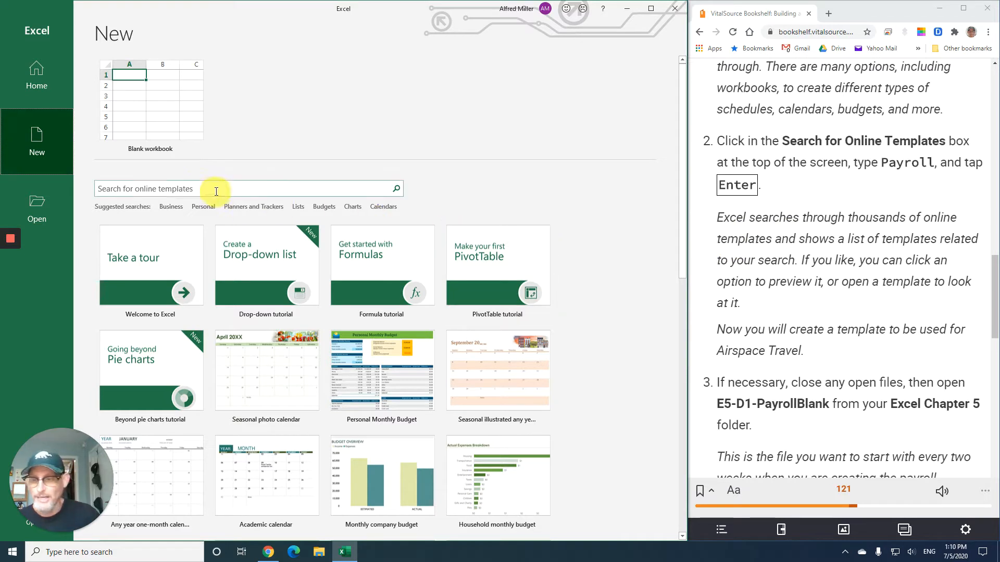
pyautogui.click(138, 190)
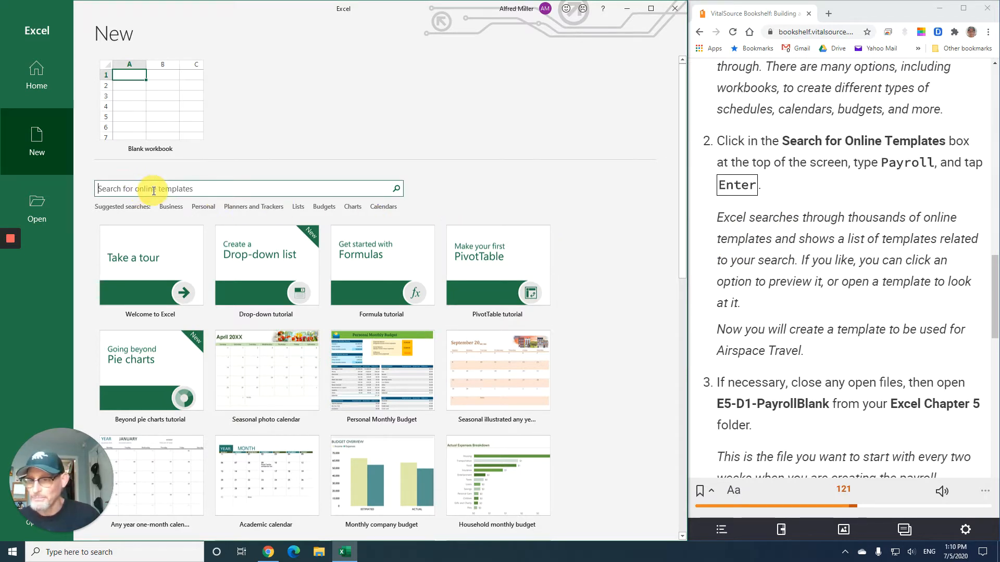
pyautogui.write('Pa')
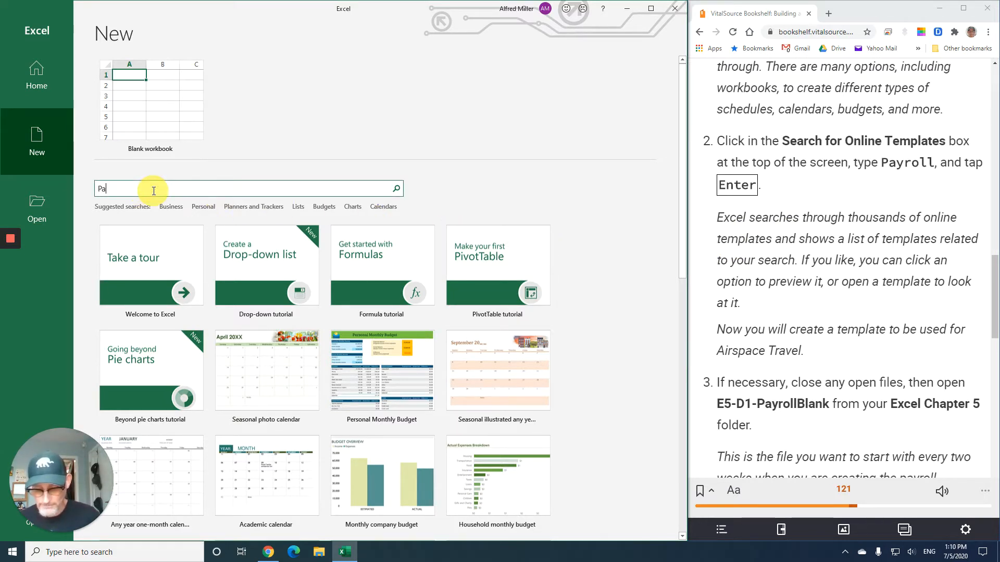
pyautogui.write('yroll')
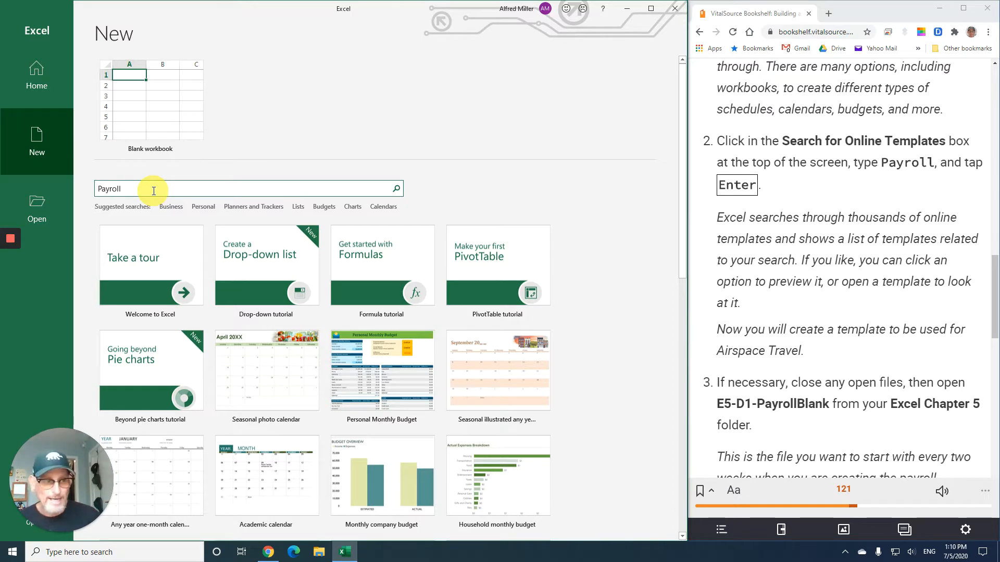
pyautogui.press('Return')
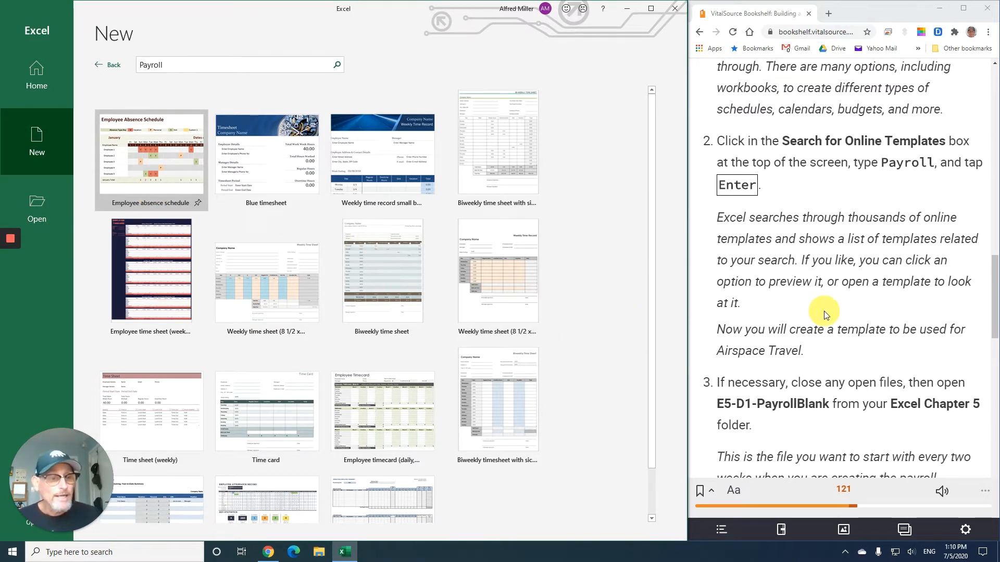
# - Preview the Weekly time sheet (8 1/2 x 11, landscape) template, then close the preview
pyautogui.scroll(-1, 828, 305)
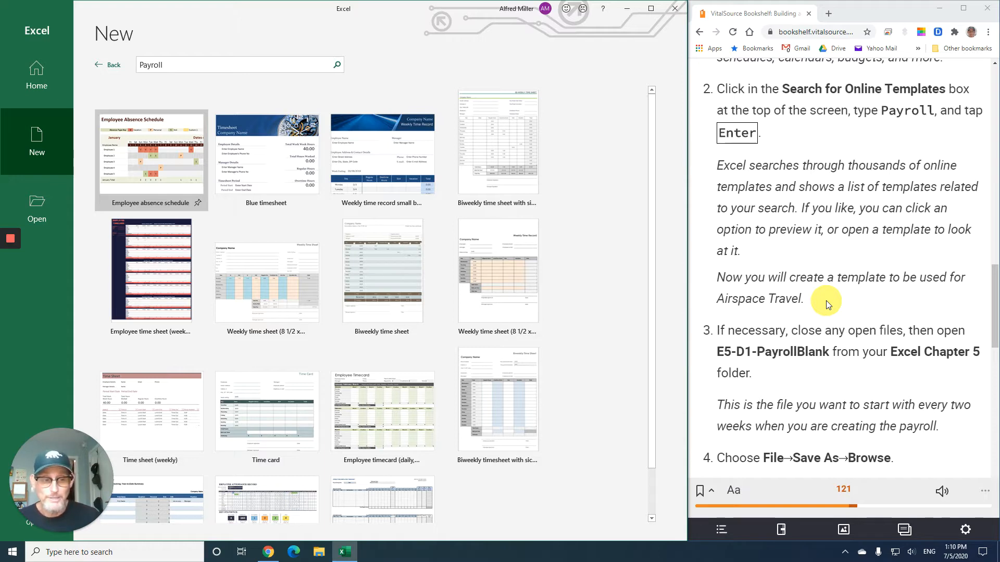
pyautogui.scroll(-1, 830, 297)
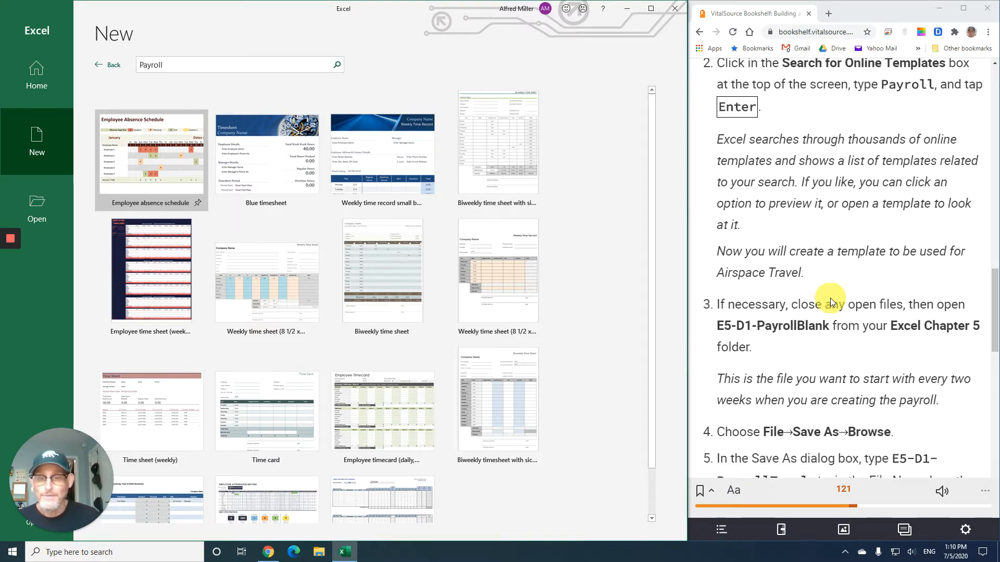
pyautogui.click(252, 282)
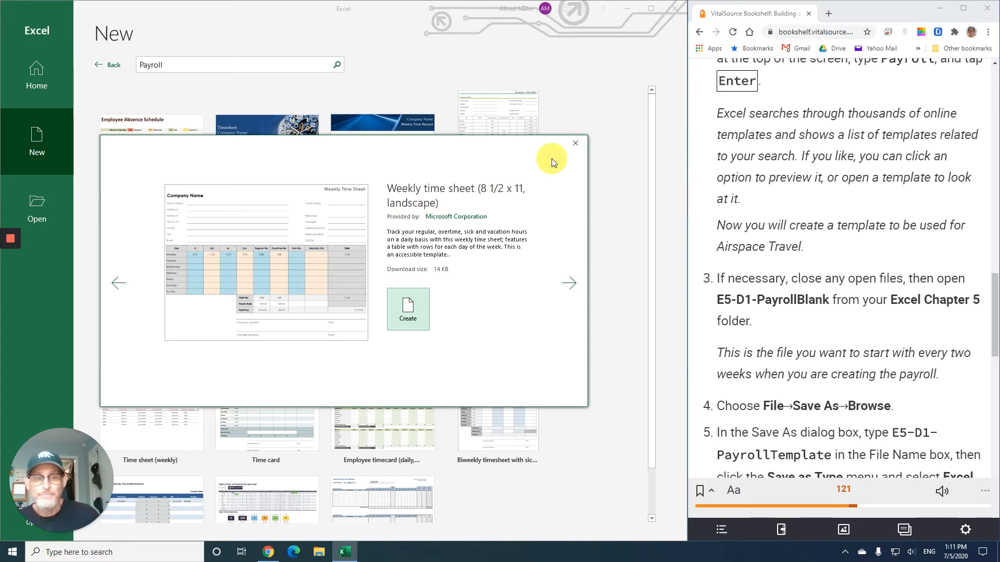
pyautogui.click(576, 146)
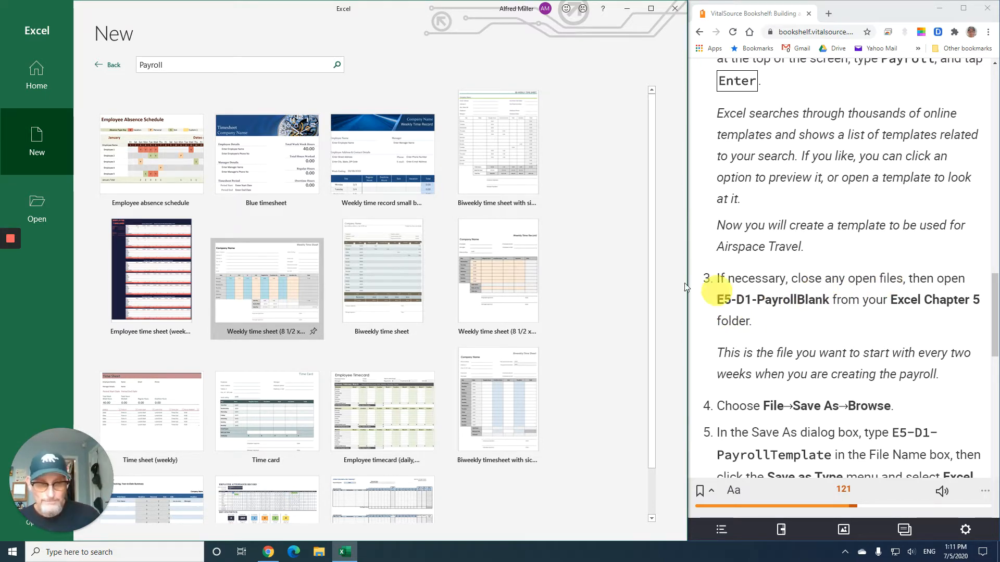
# - Open E5-D1-PayrollBlank from the Excel Chapter 5 folder in the student files
pyautogui.click(35, 204)
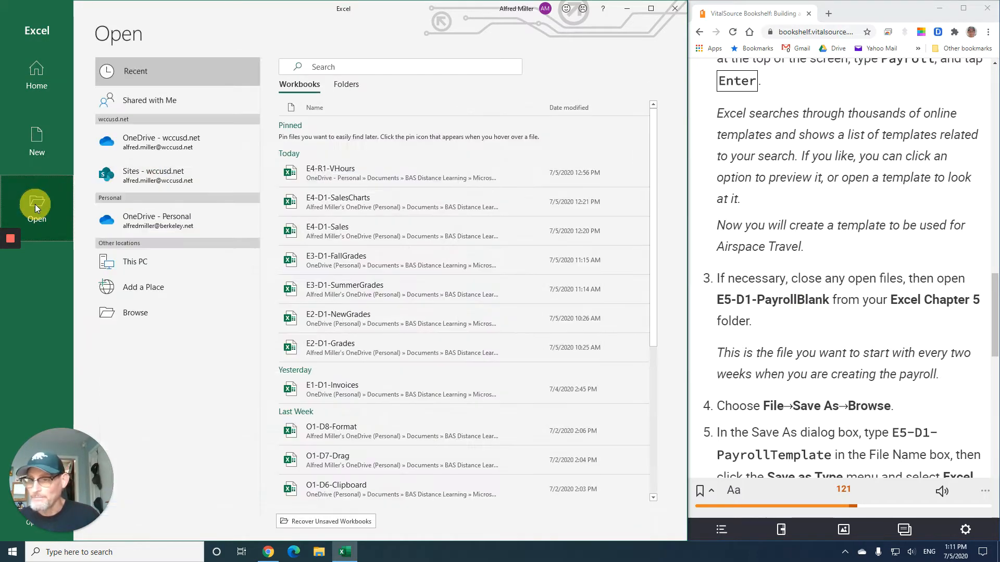
pyautogui.click(139, 317)
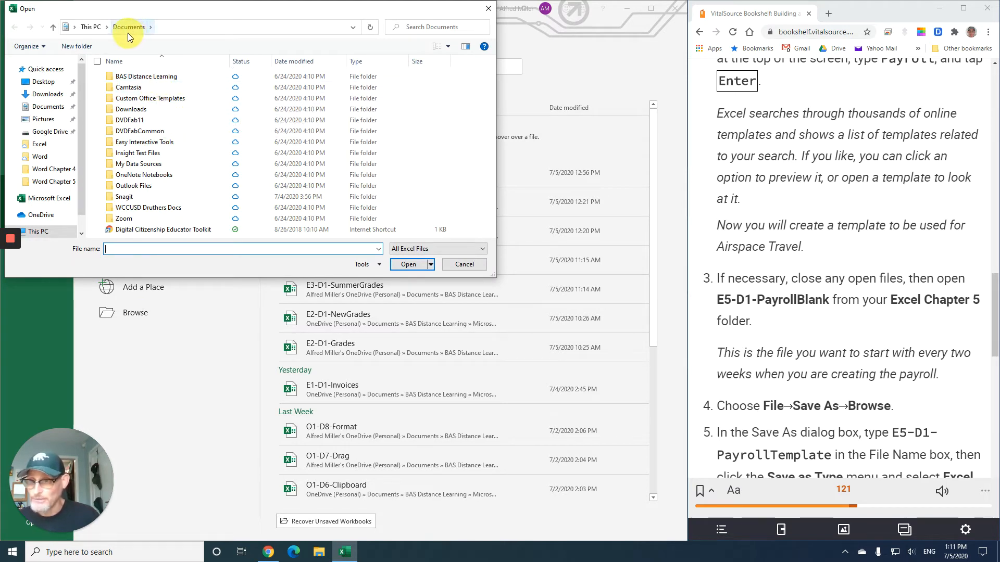
pyautogui.doubleClick(155, 78)
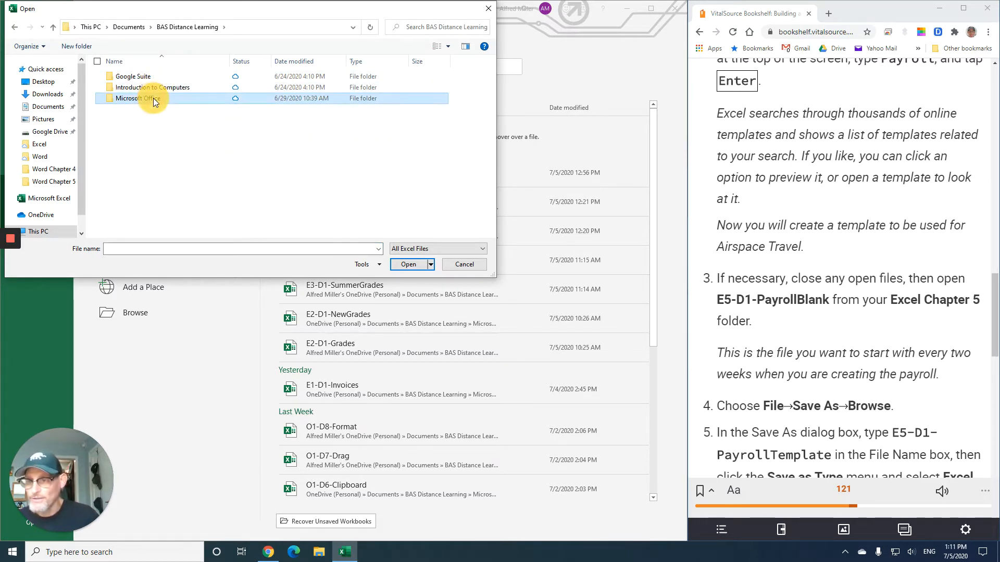
pyautogui.doubleClick(154, 100)
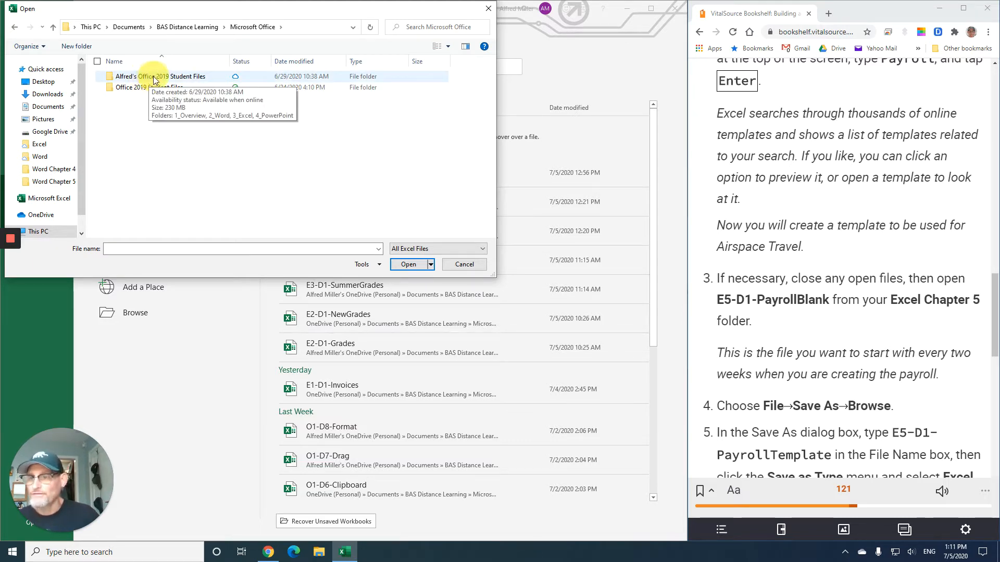
pyautogui.doubleClick(155, 77)
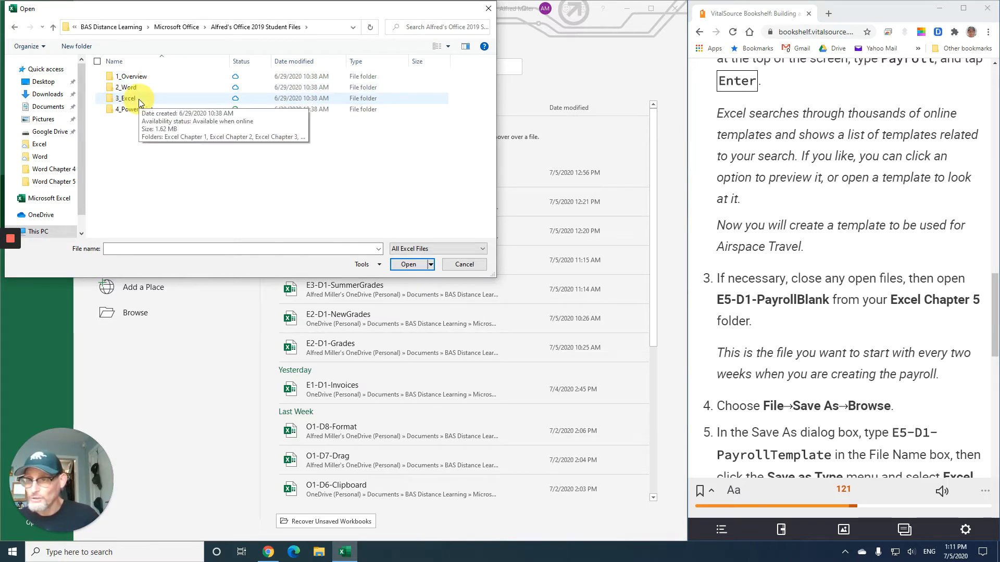
pyautogui.doubleClick(139, 99)
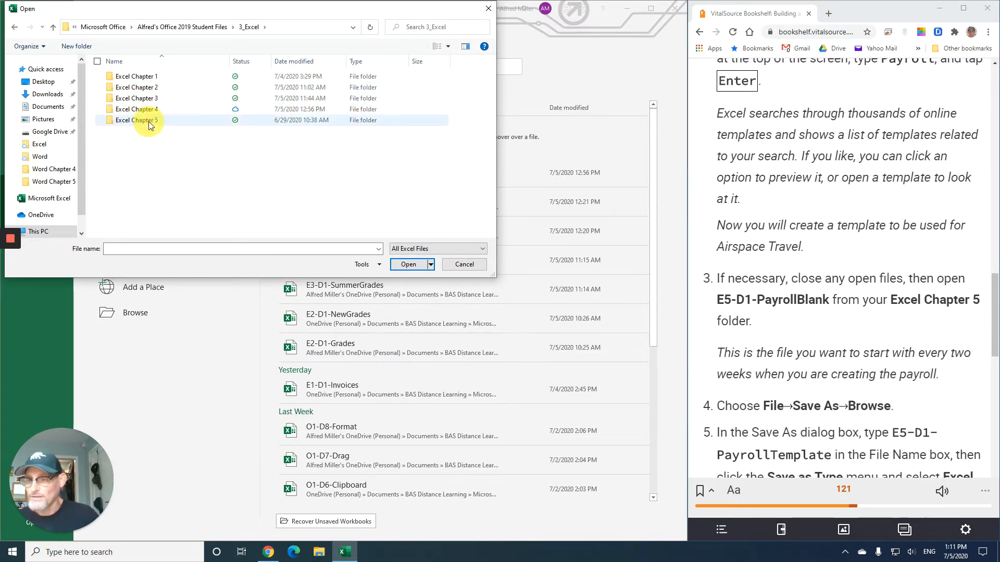
pyautogui.doubleClick(147, 121)
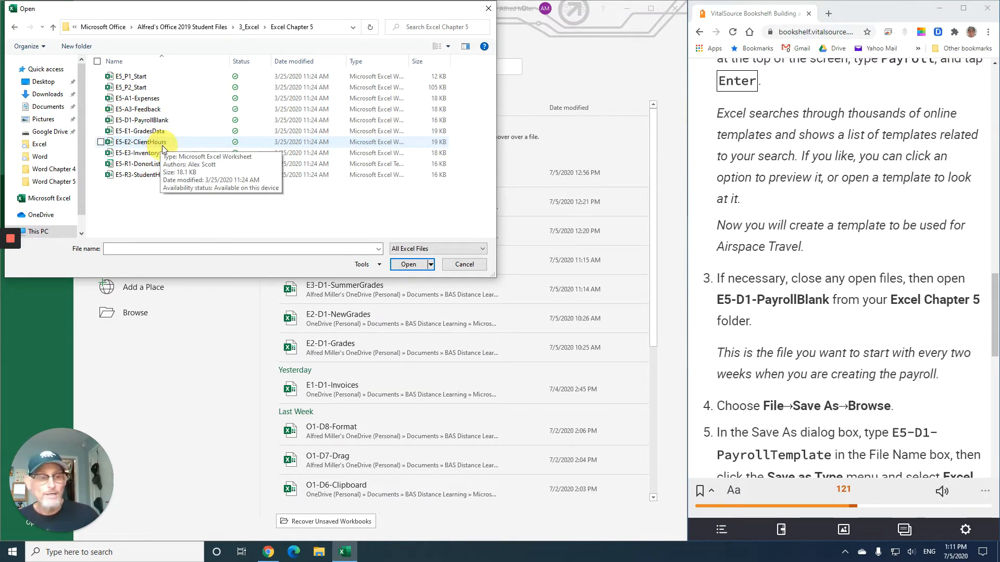
pyautogui.doubleClick(149, 120)
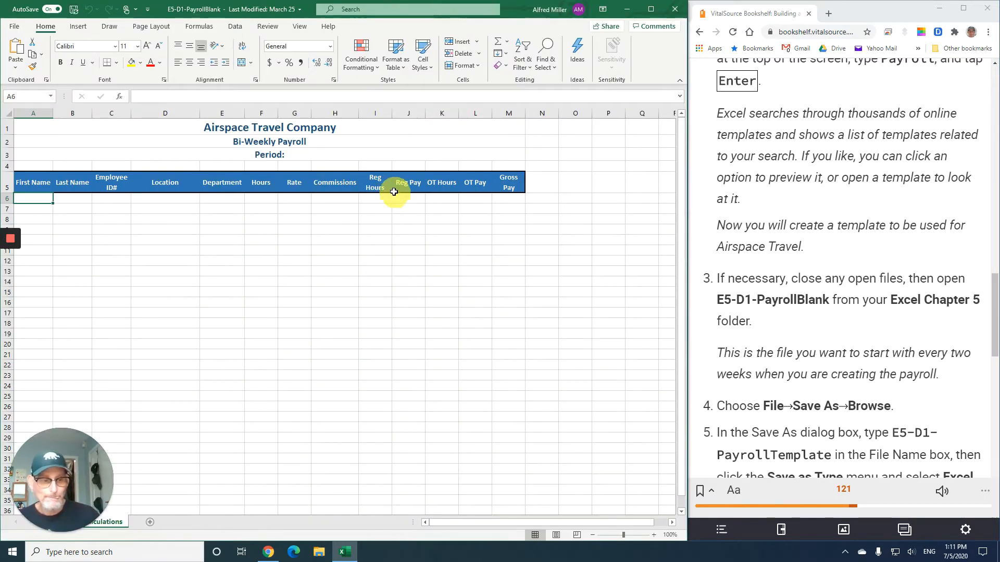
# - Zoom the worksheet in to 120%
pyautogui.scroll(-2, 774, 261)
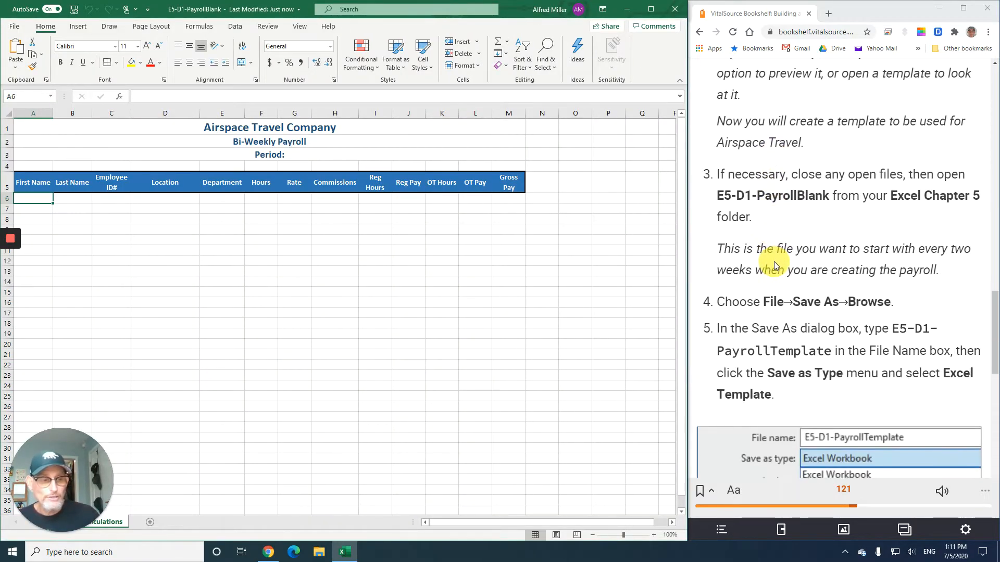
pyautogui.scroll(-1, 773, 264)
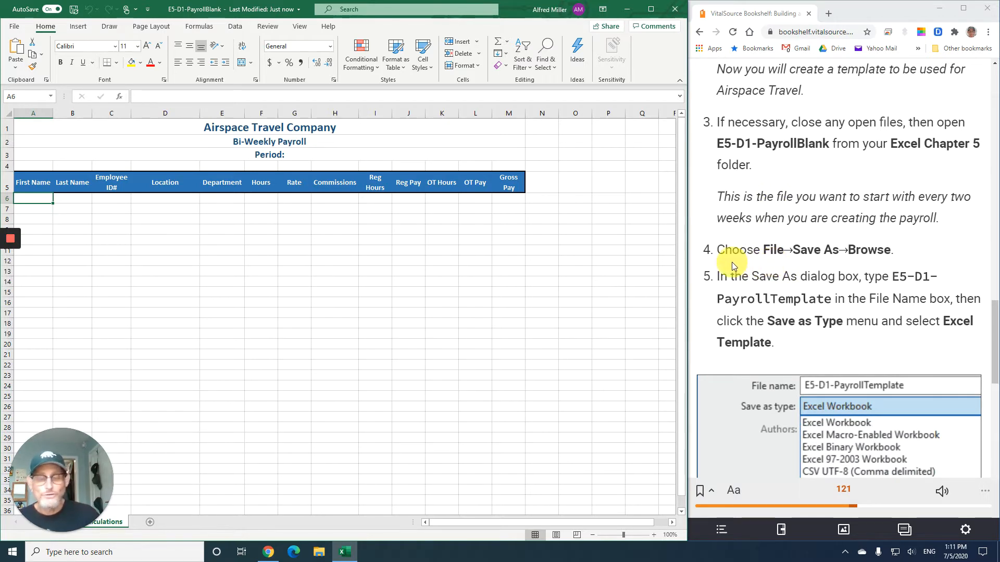
pyautogui.scroll(-1, 733, 261)
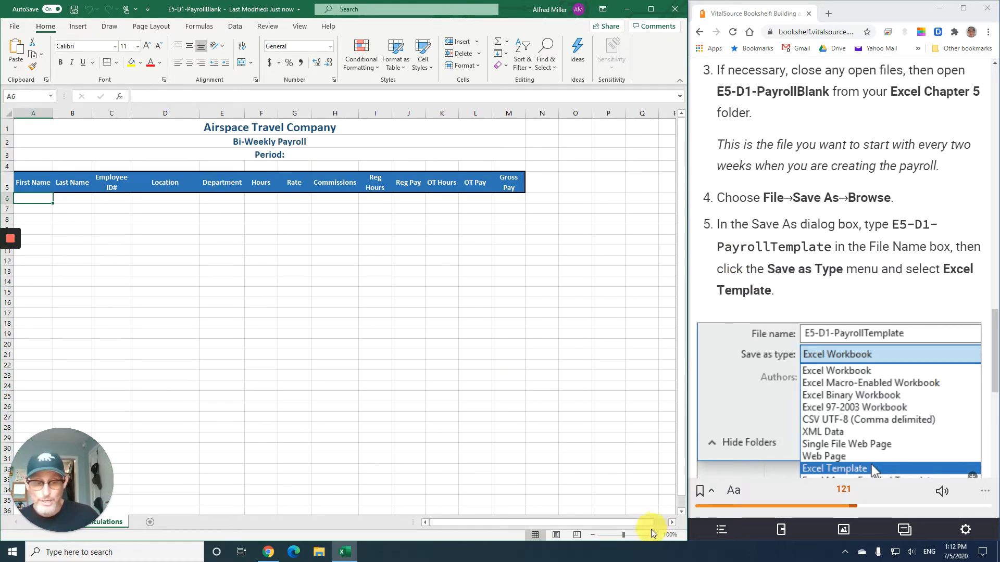
pyautogui.click(654, 535)
pyautogui.click(654, 535)
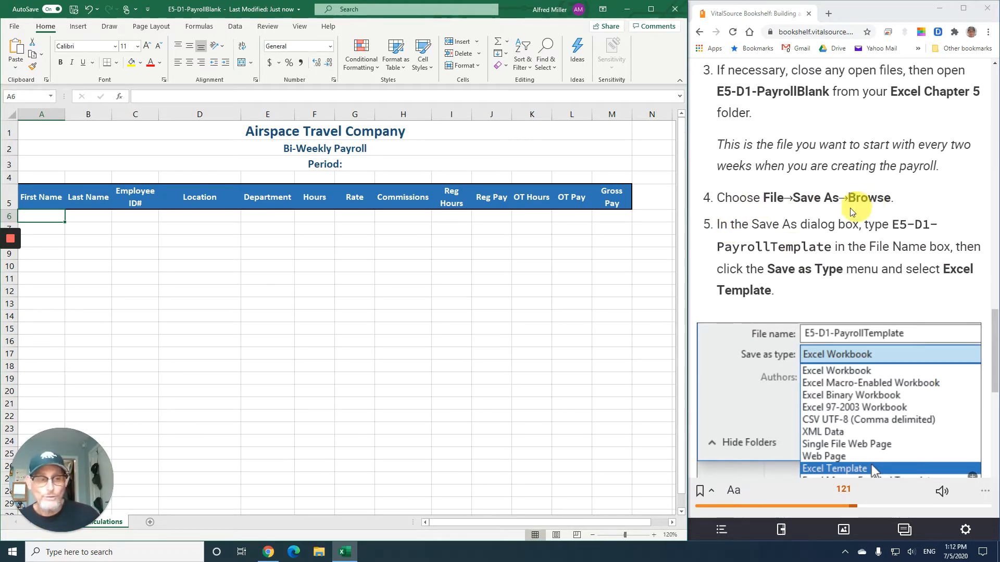
# - Save a copy named E5-D1-PayrollTemplate with the file type set to Excel Template
pyautogui.click(14, 25)
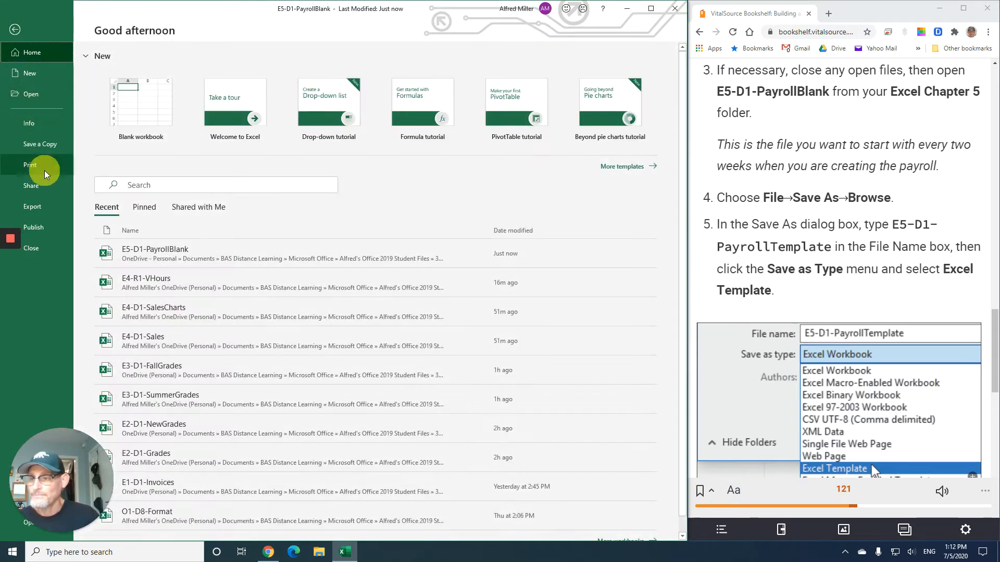
pyautogui.click(45, 148)
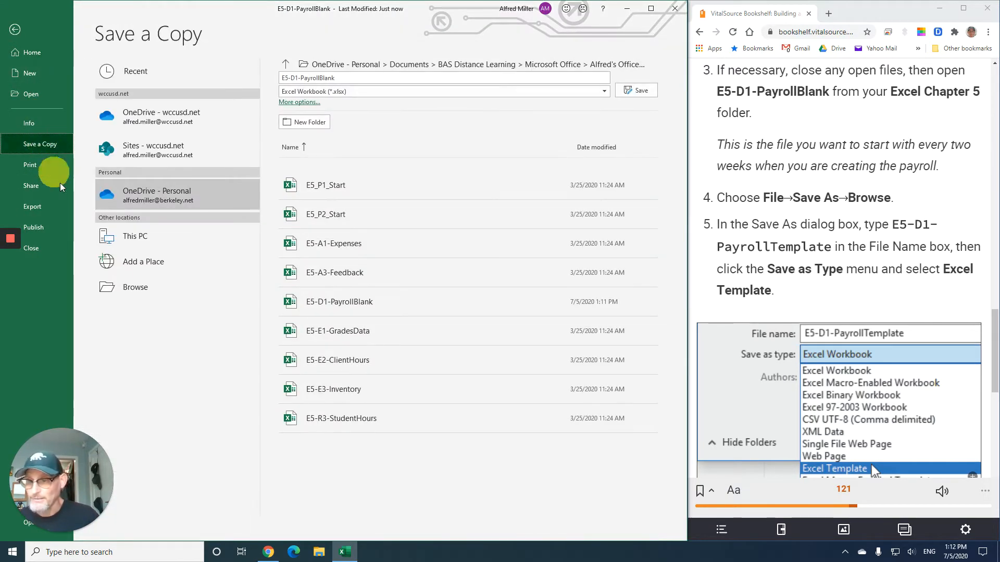
pyautogui.click(131, 286)
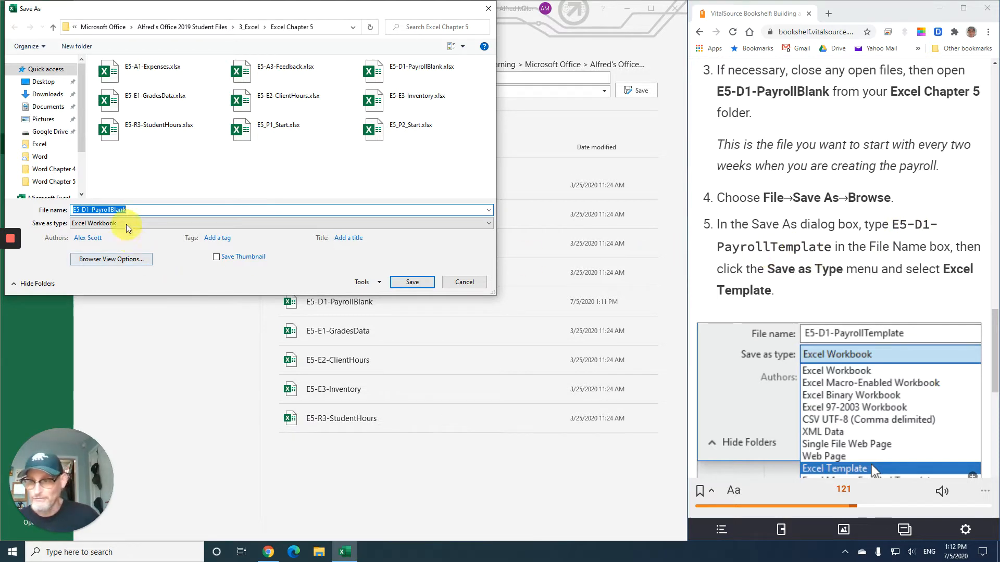
pyautogui.click(133, 210)
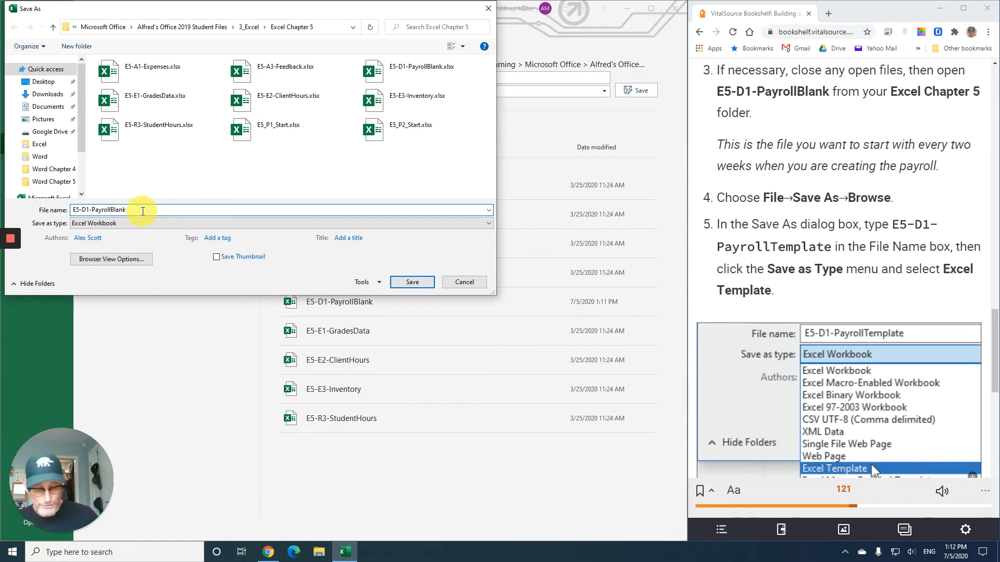
pyautogui.press('BackSpace')
pyautogui.press('BackSpace')
pyautogui.press('BackSpace')
pyautogui.press('BackSpace')
pyautogui.press('BackSpace')
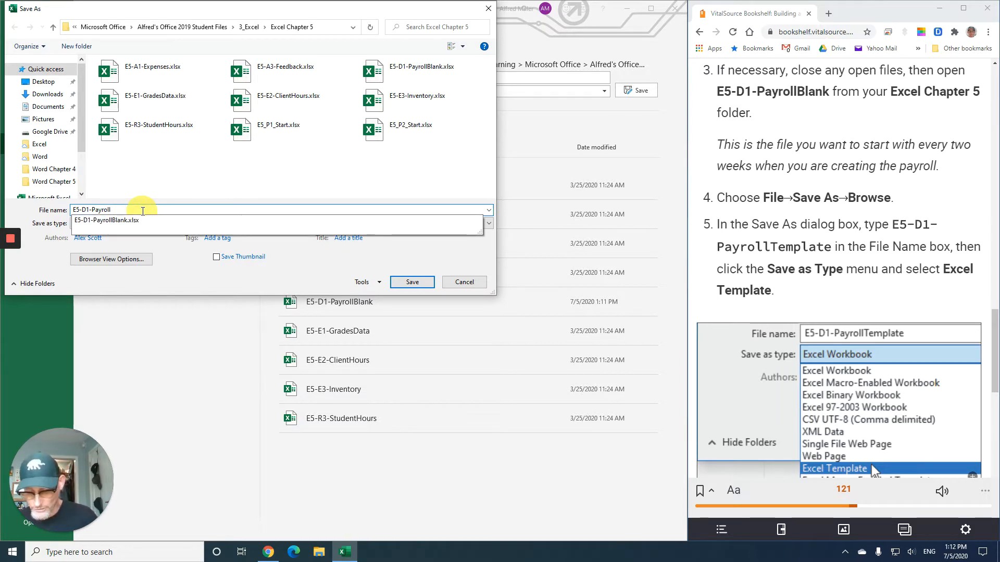
pyautogui.write('Template')
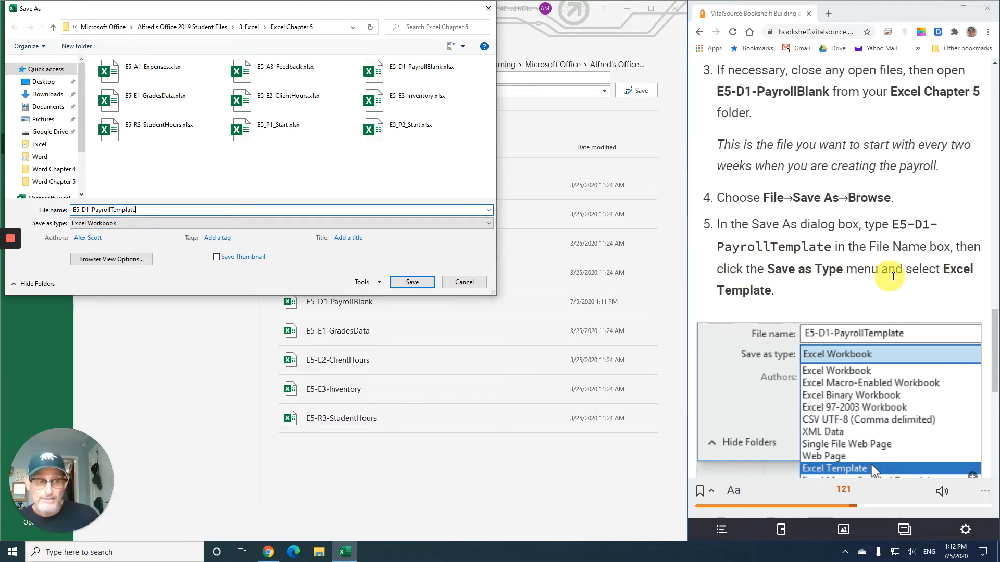
pyautogui.click(122, 224)
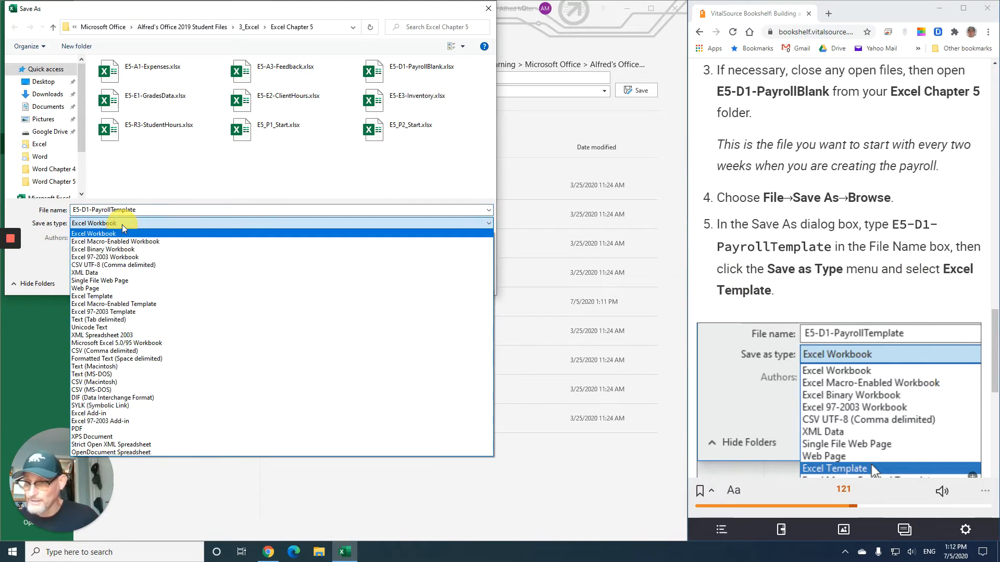
pyautogui.click(152, 295)
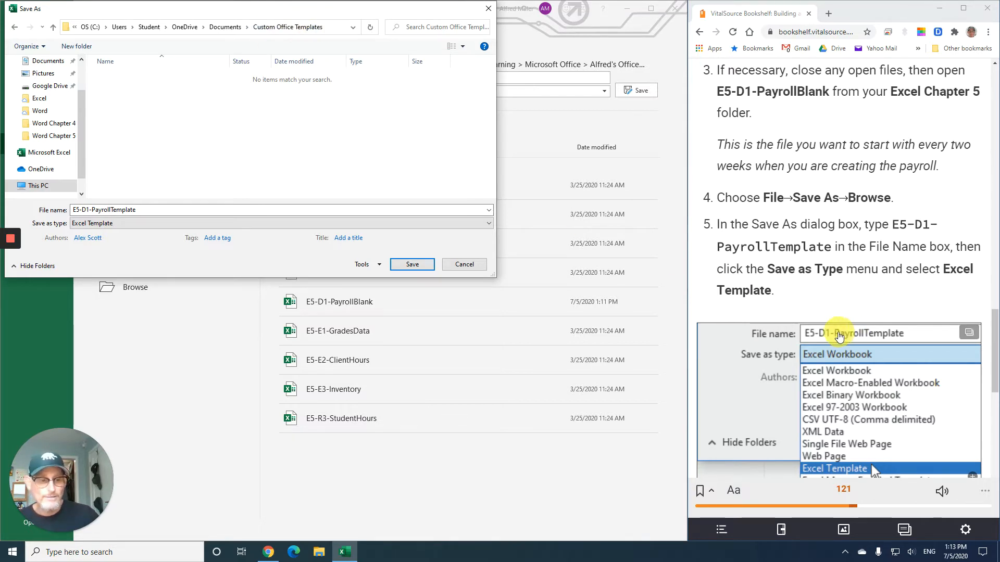
# - Save the template into the Excel Chapter 5 folder inside Alfred's Office 2019 Student Files, 3_Excel
pyautogui.scroll(-3, 838, 336)
pyautogui.scroll(-6, 835, 336)
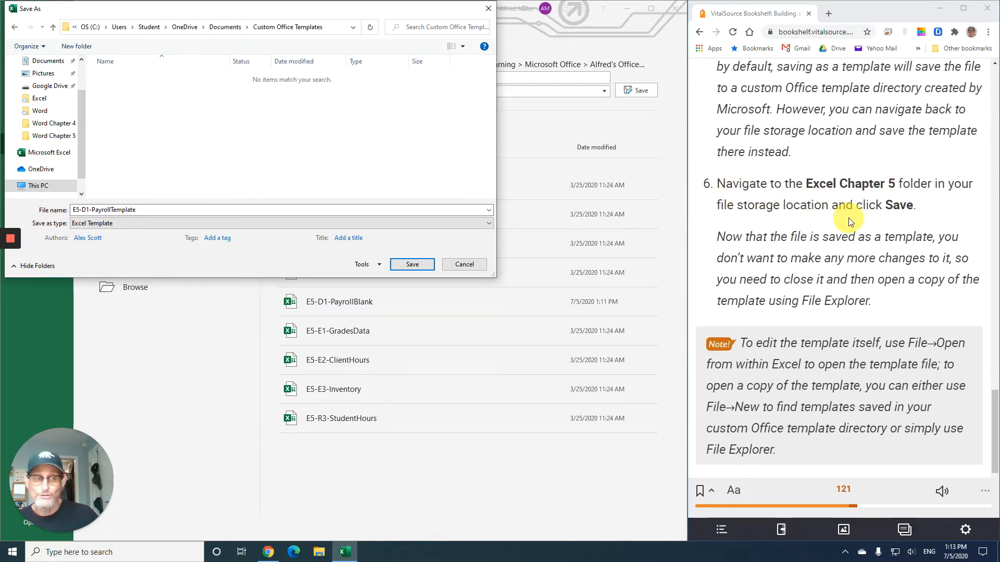
pyautogui.click(52, 66)
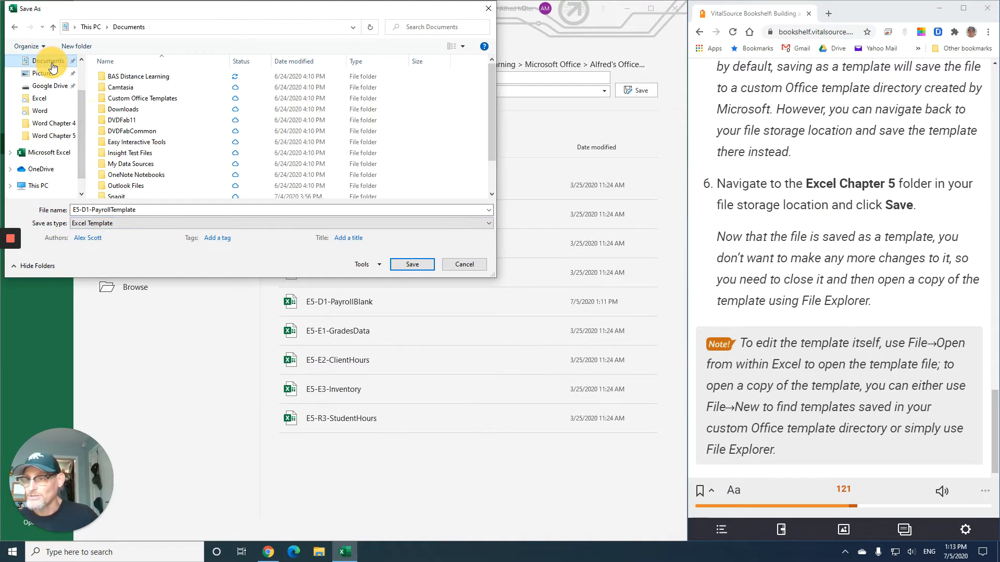
pyautogui.click(164, 78)
pyautogui.doubleClick(164, 79)
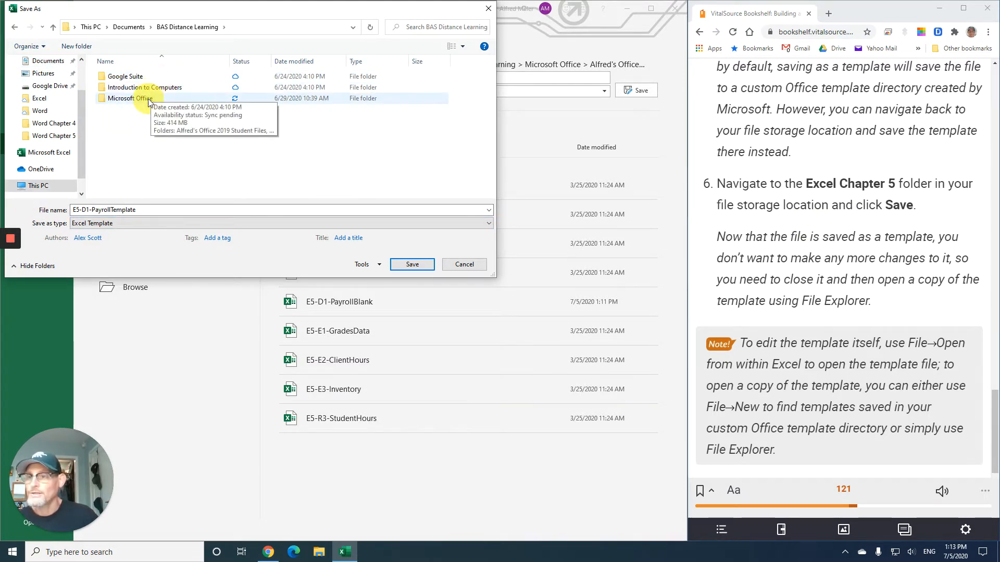
pyautogui.click(148, 99)
pyautogui.doubleClick(148, 99)
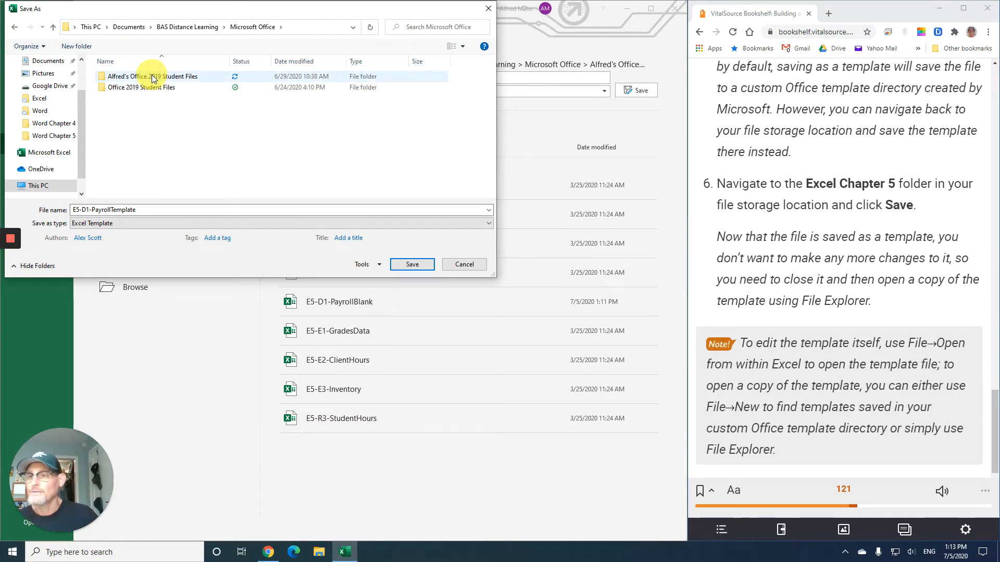
pyautogui.doubleClick(152, 78)
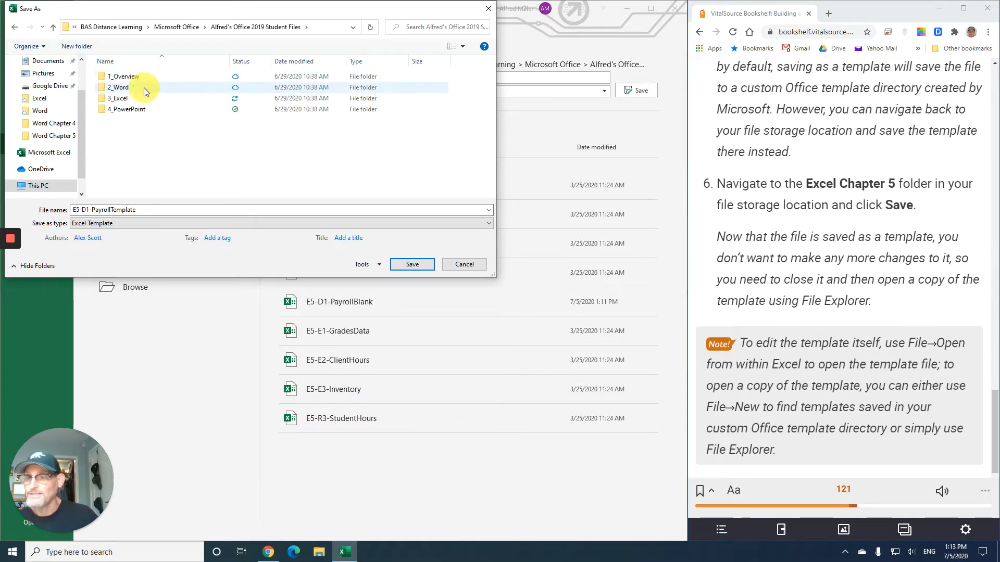
pyautogui.doubleClick(134, 97)
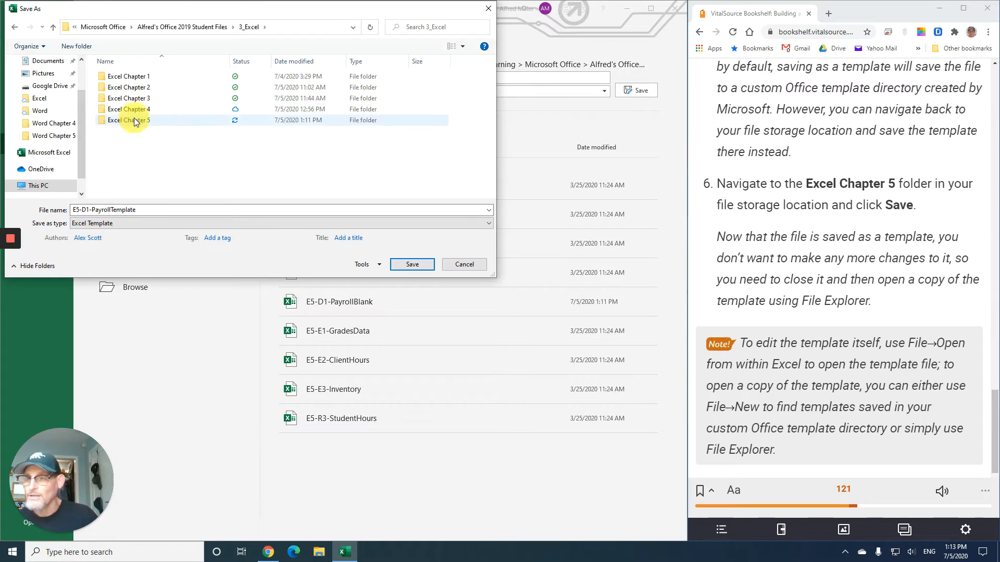
pyautogui.click(134, 120)
pyautogui.doubleClick(133, 120)
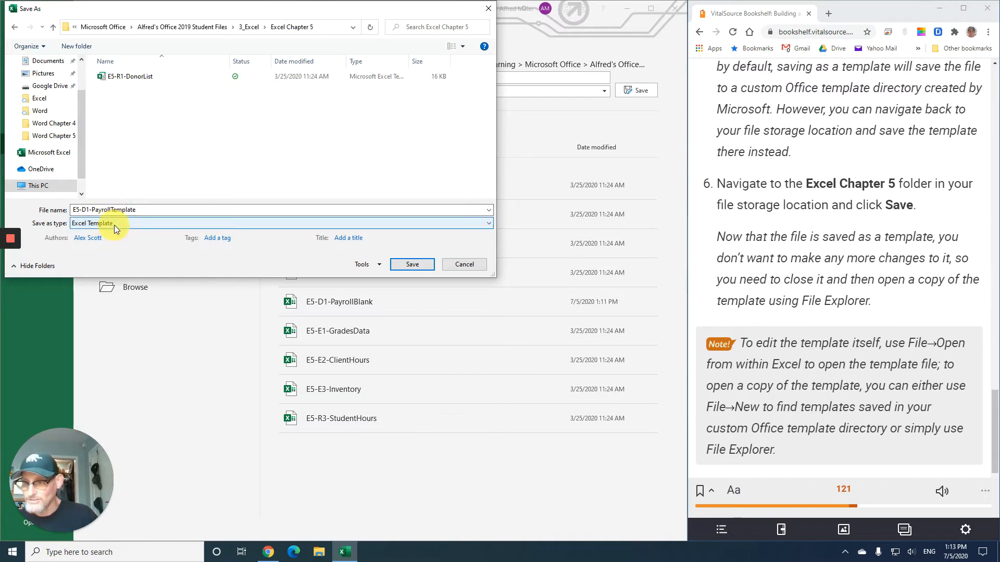
pyautogui.click(417, 263)
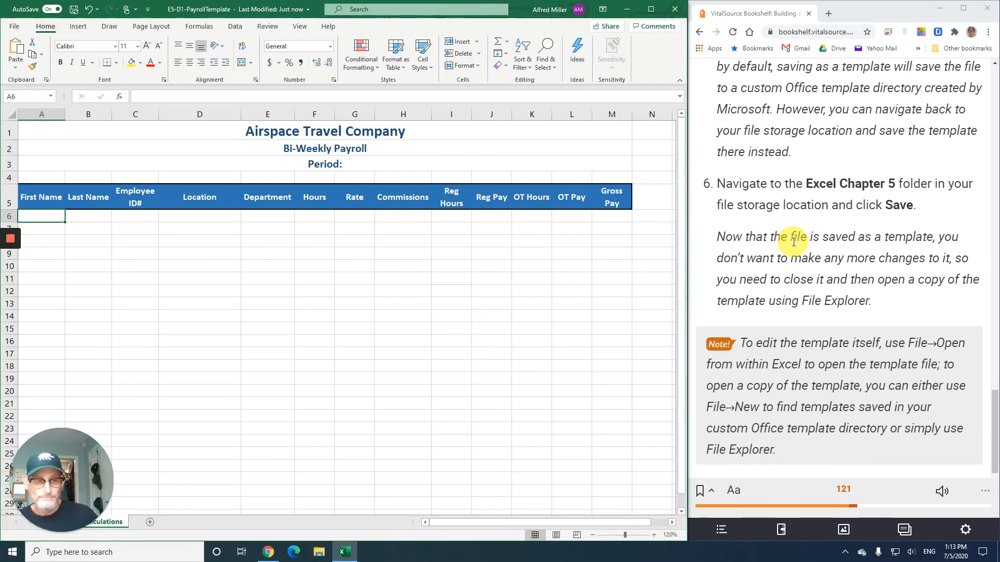
# - Close Excel after reading the next instruction in the textbook
pyautogui.scroll(-3, 793, 241)
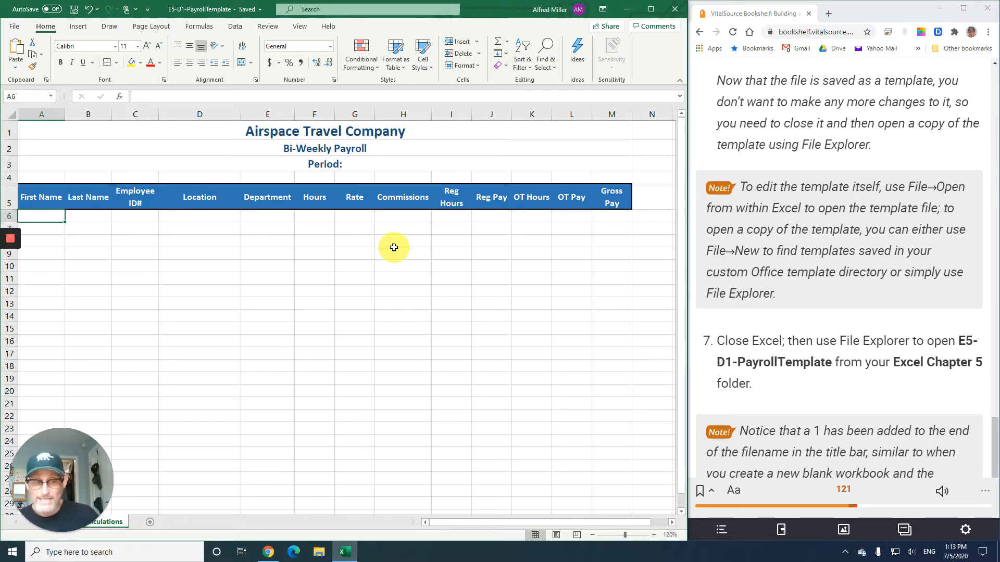
pyautogui.scroll(-1, 795, 295)
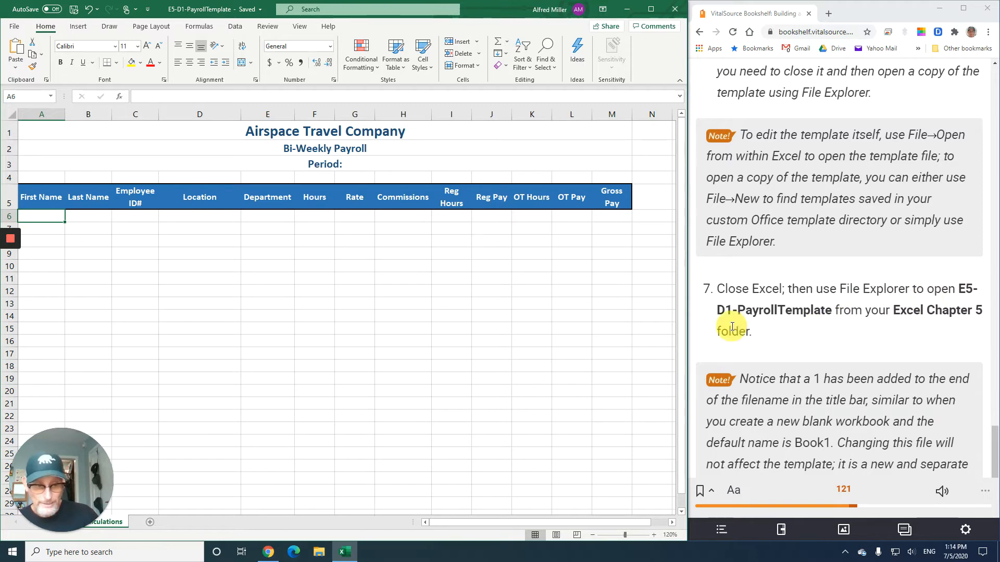
pyautogui.click(674, 9)
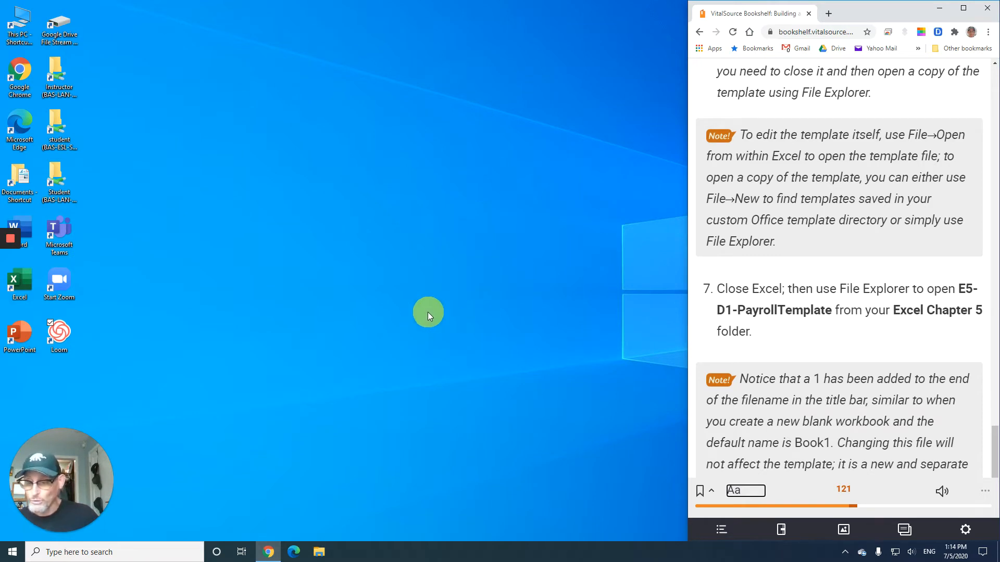
# - Open E5-D1-PayrollTemplate from the Excel Chapter 5 folder through File Explorer
pyautogui.click(319, 553)
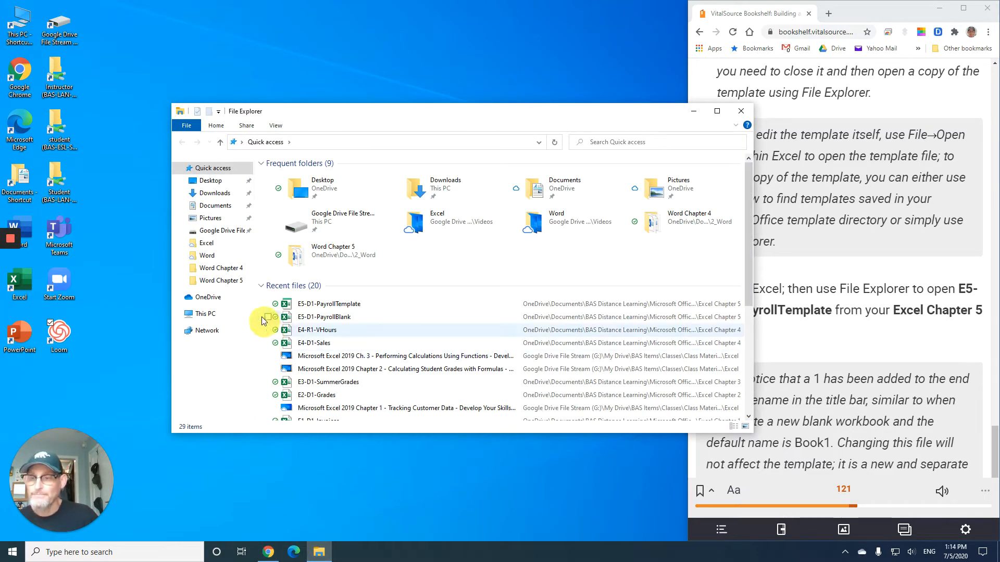
pyautogui.click(219, 208)
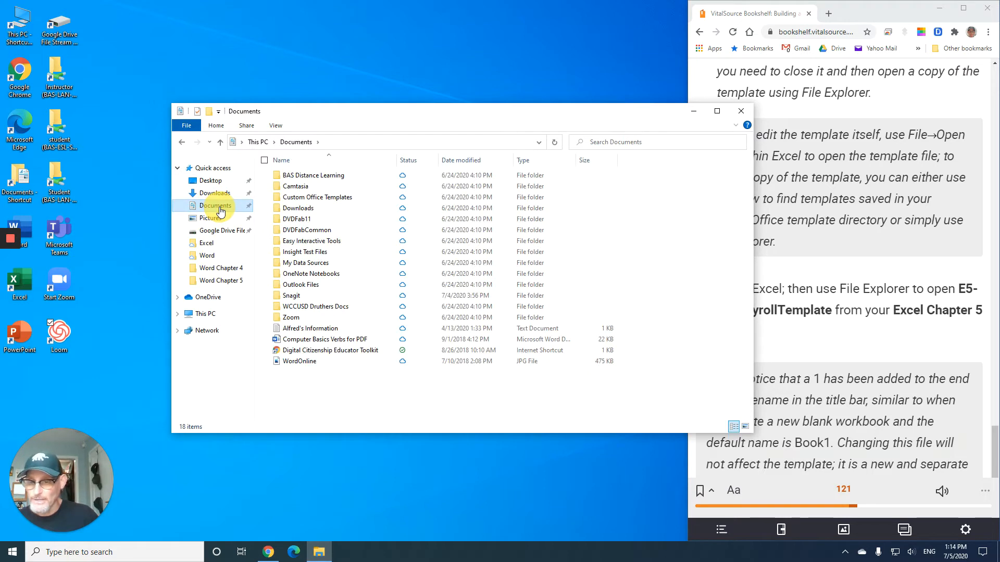
pyautogui.doubleClick(326, 179)
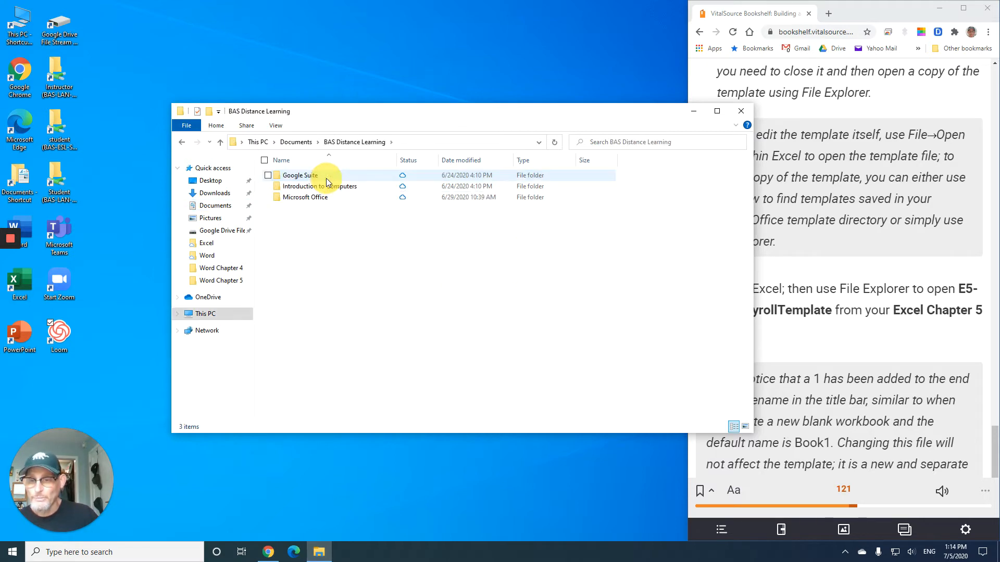
pyautogui.doubleClick(320, 199)
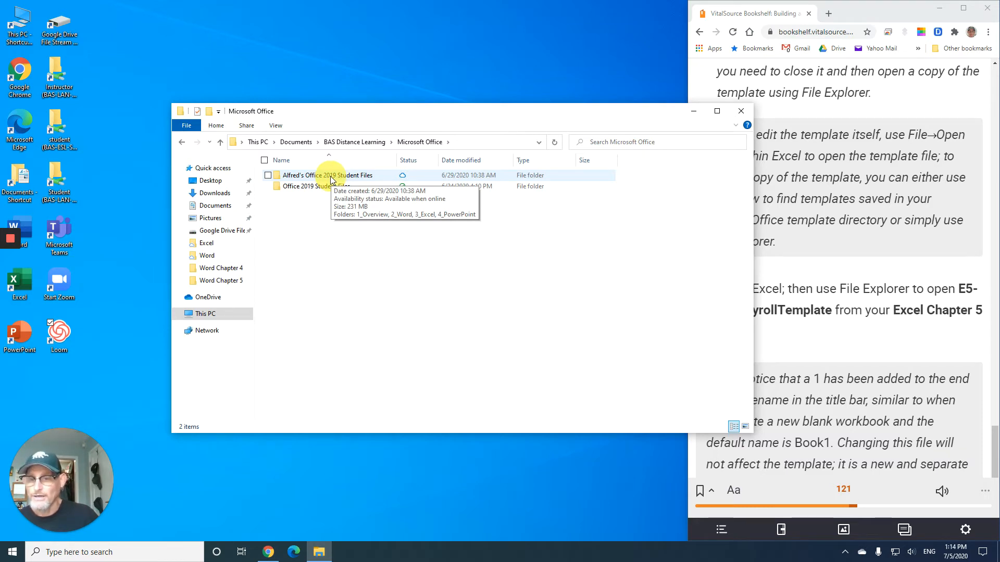
pyautogui.doubleClick(330, 176)
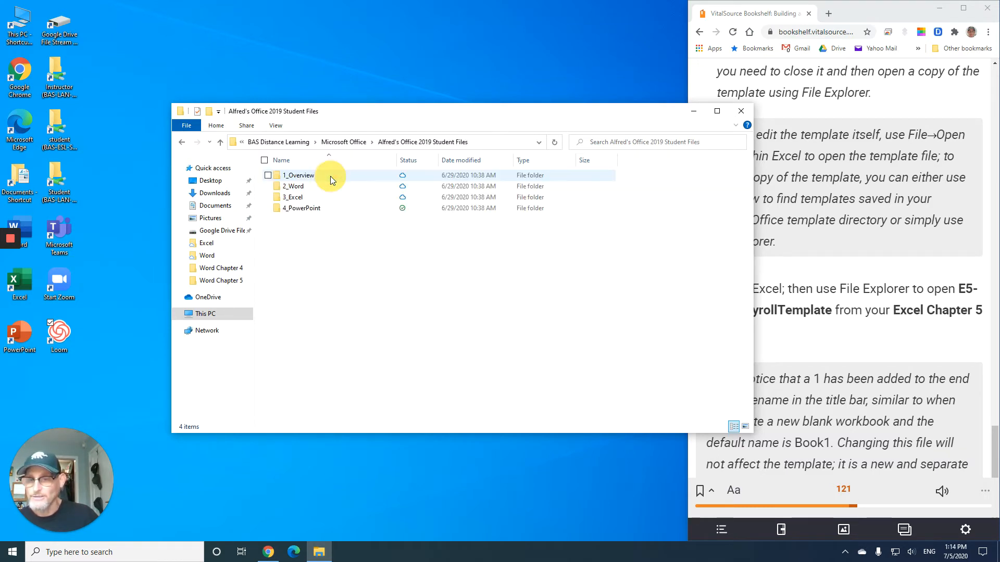
pyautogui.doubleClick(305, 199)
pyautogui.click(305, 221)
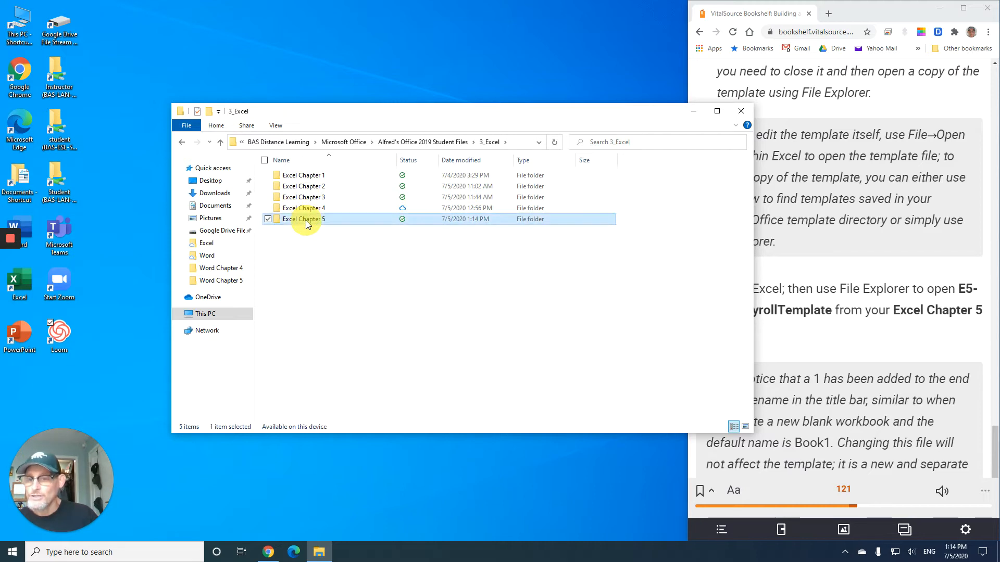
pyautogui.doubleClick(305, 220)
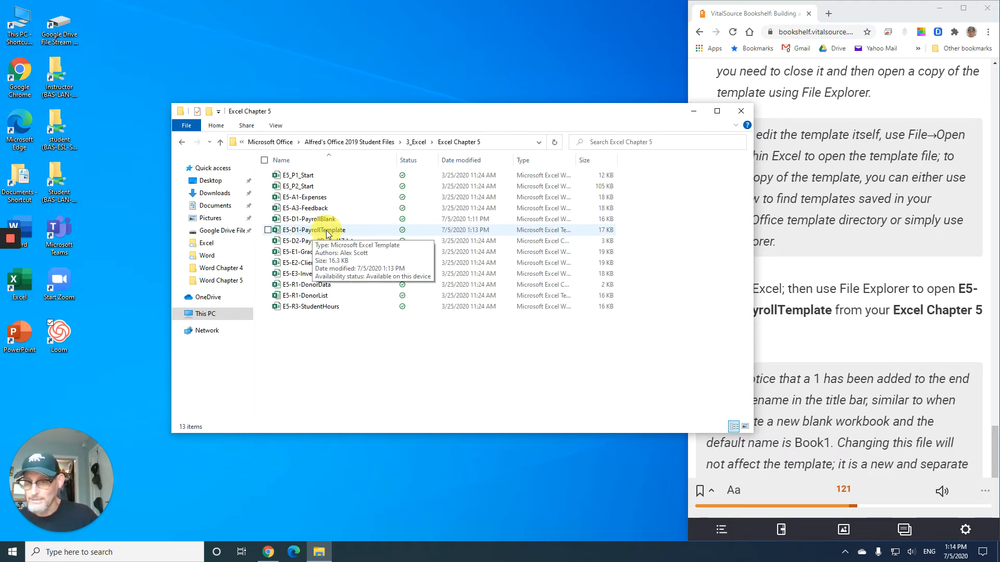
pyautogui.doubleClick(327, 231)
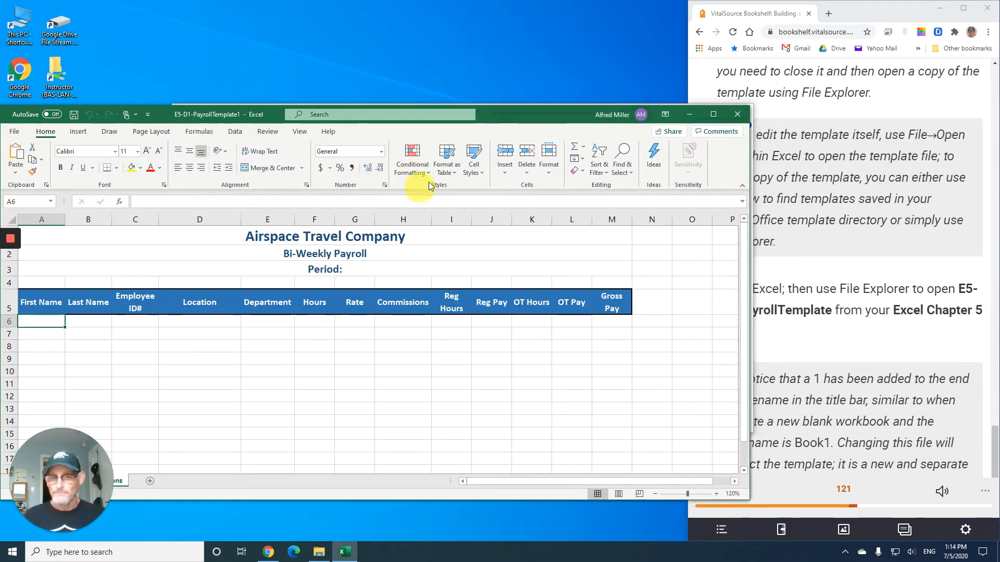
# - Arrange the new Excel workbook and the textbook browser side by side
pyautogui.moveTo(526, 118); pyautogui.dragTo(1, 127)
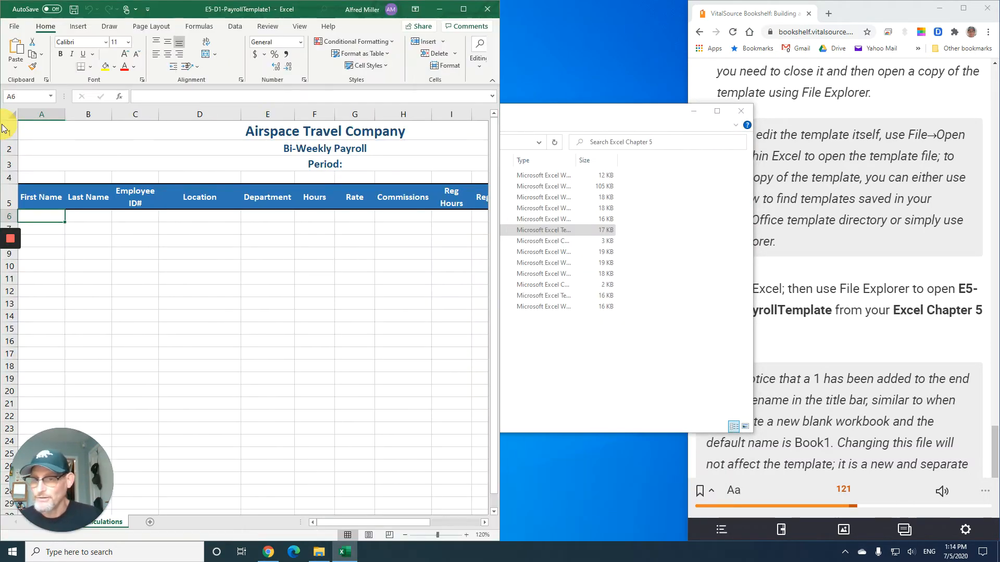
pyautogui.click(744, 364)
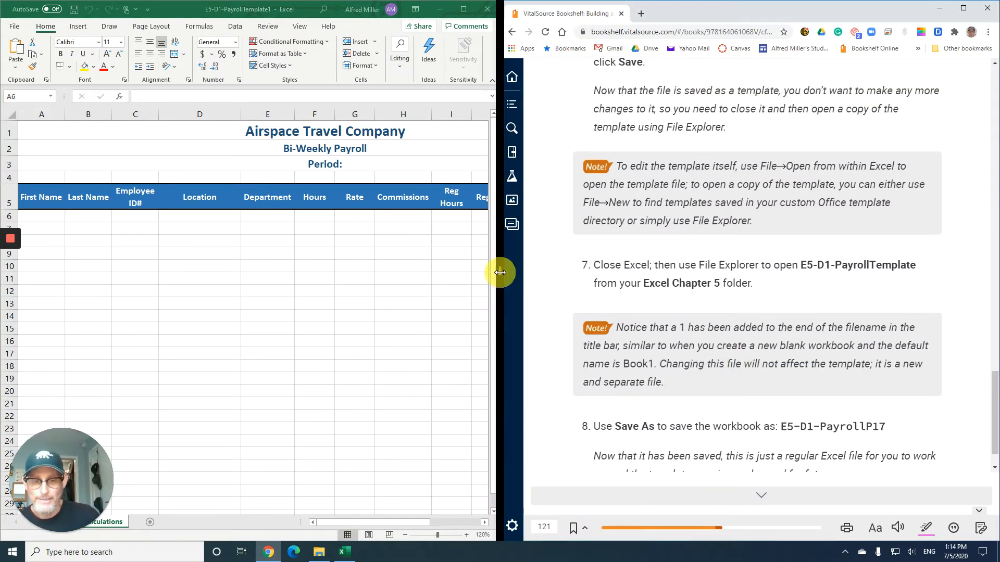
pyautogui.moveTo(500, 273); pyautogui.dragTo(713, 265)
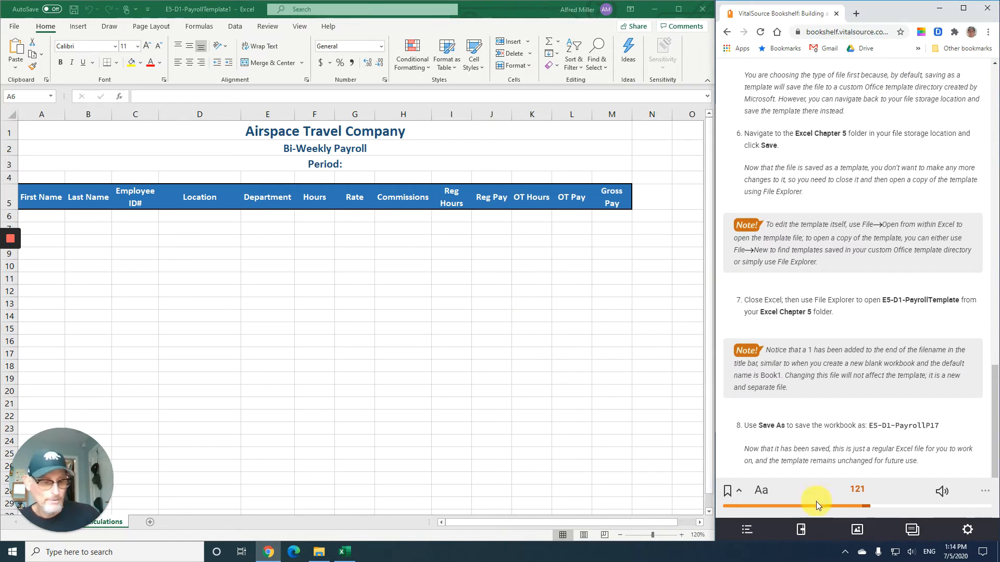
# - Enlarge the text size in the textbook reader
pyautogui.click(765, 491)
pyautogui.click(823, 439)
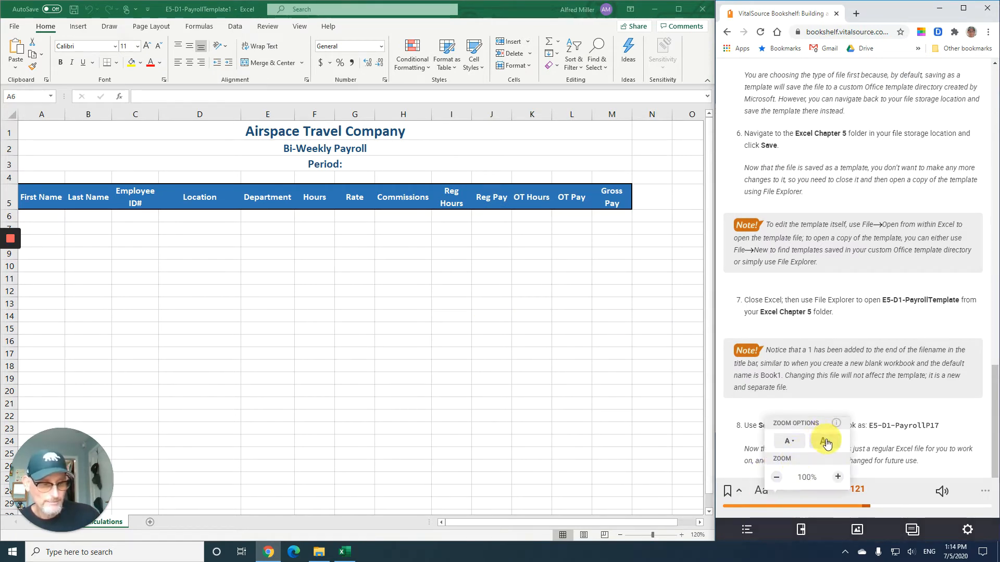
pyautogui.click(826, 442)
pyautogui.click(827, 443)
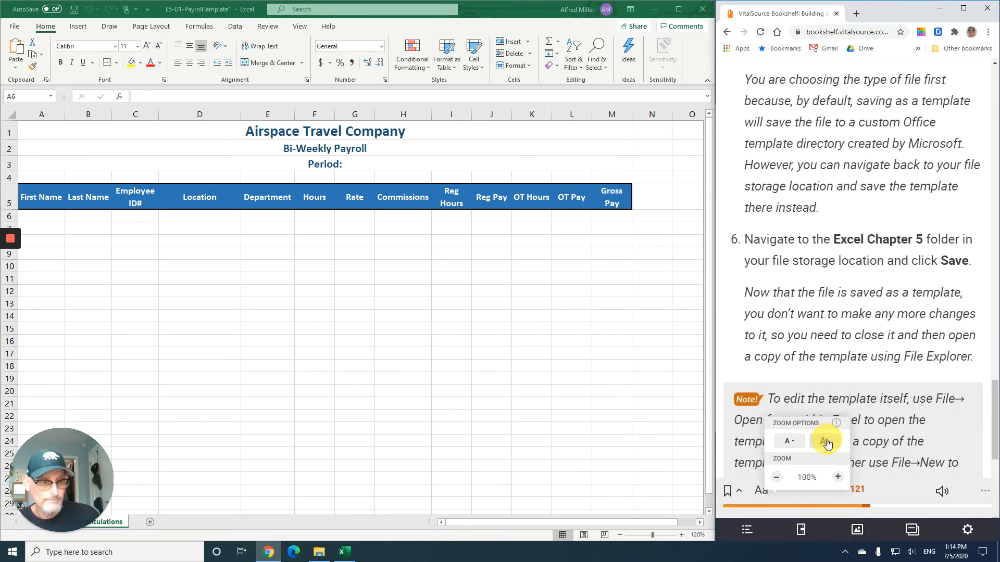
pyautogui.click(71, 235)
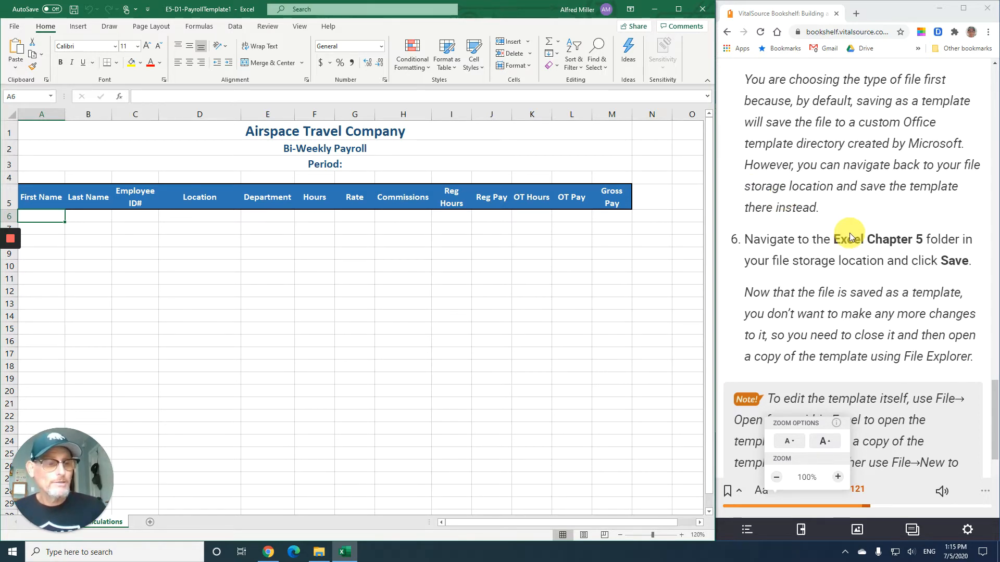
pyautogui.click(853, 275)
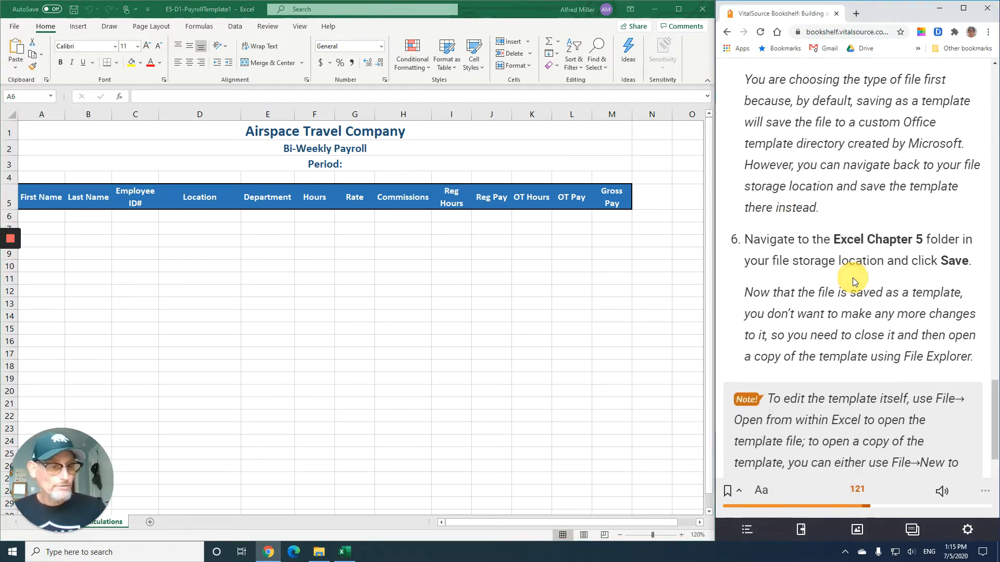
# - Save the workbook as E5-D1-PayrollP17 in the Excel Chapter 5 folder
pyautogui.scroll(-4, 853, 276)
pyautogui.scroll(-4, 856, 276)
pyautogui.scroll(-1, 856, 274)
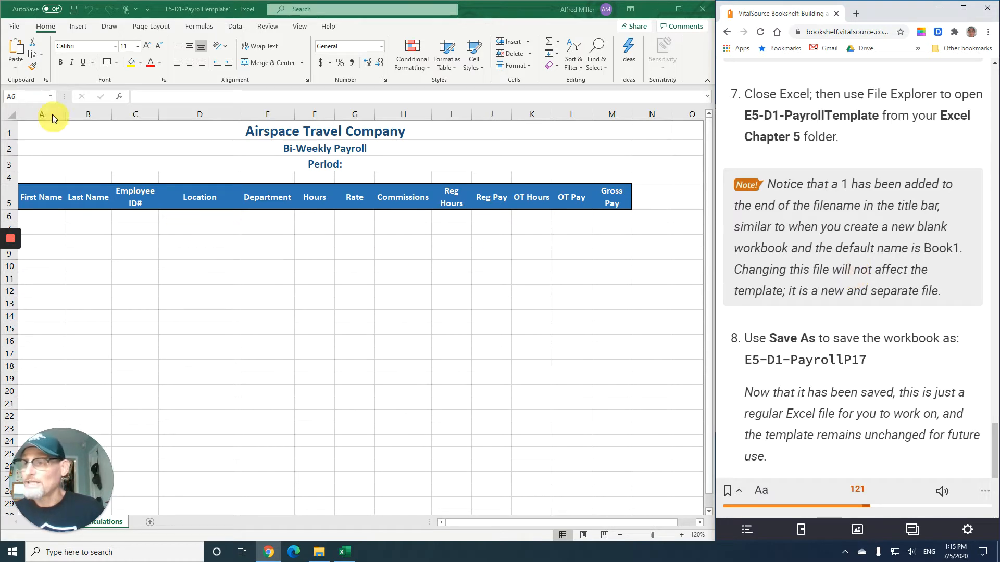
pyautogui.click(15, 28)
pyautogui.click(40, 163)
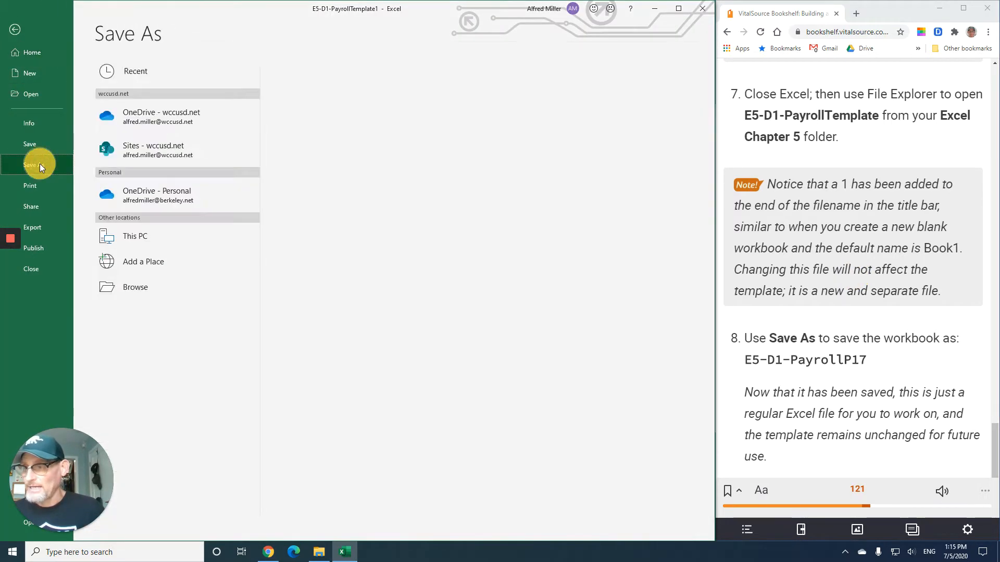
pyautogui.click(122, 286)
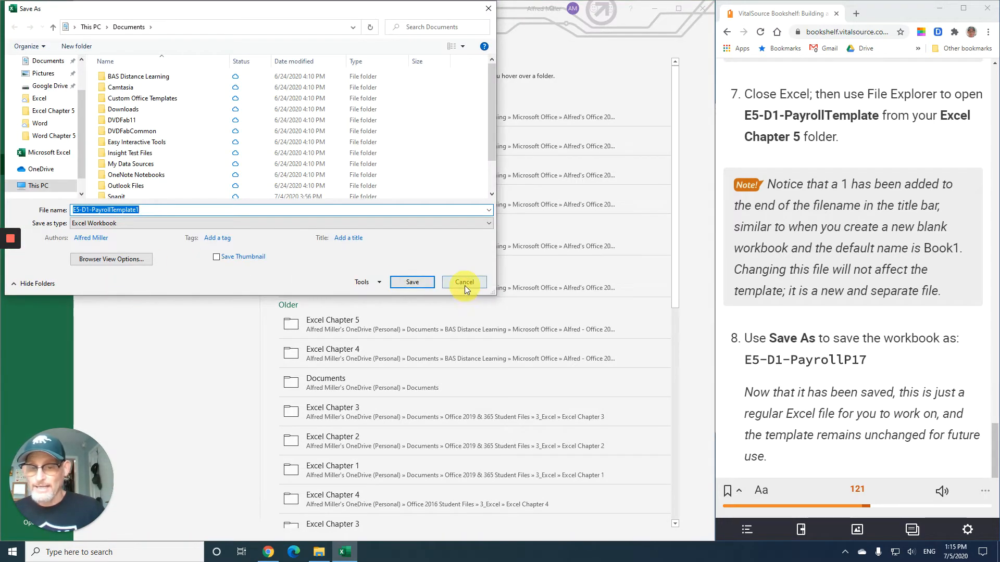
pyautogui.click(464, 282)
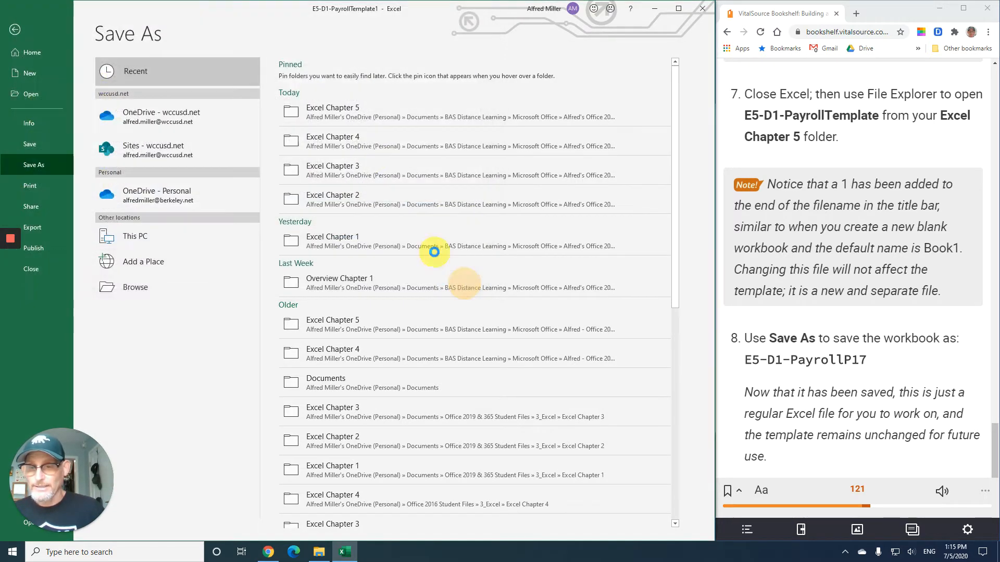
pyautogui.click(346, 117)
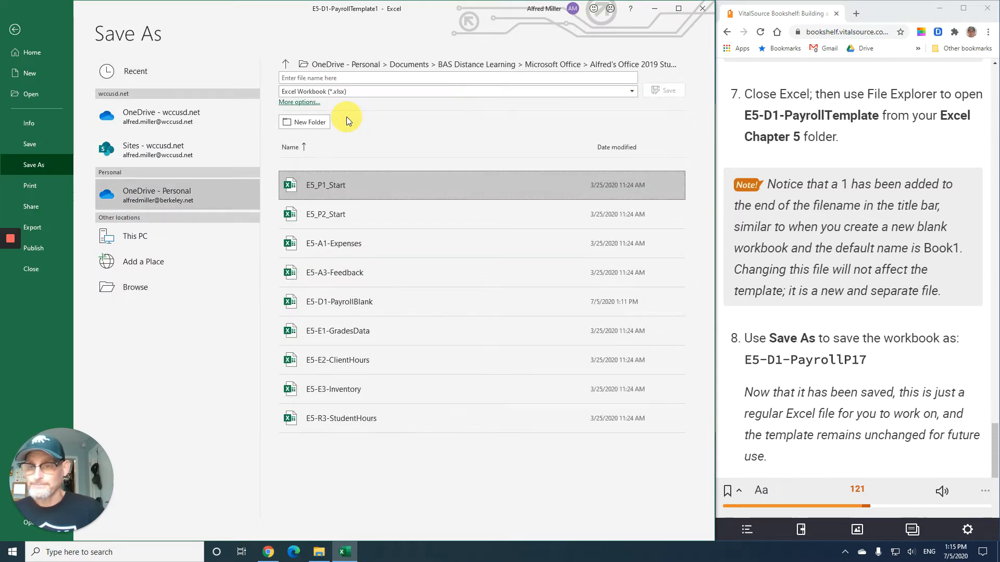
pyautogui.click(324, 78)
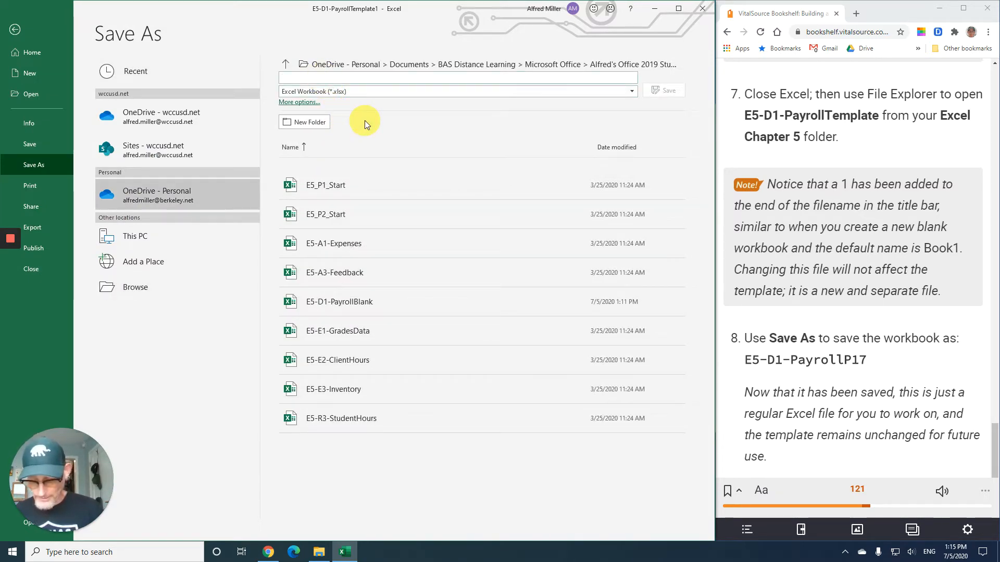
pyautogui.write('E5-D1')
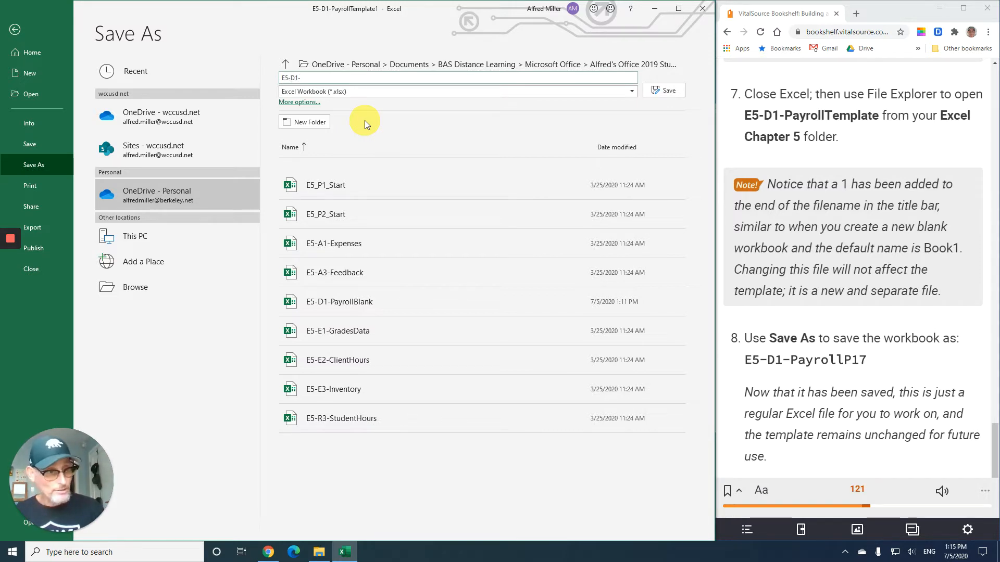
pyautogui.write('-P')
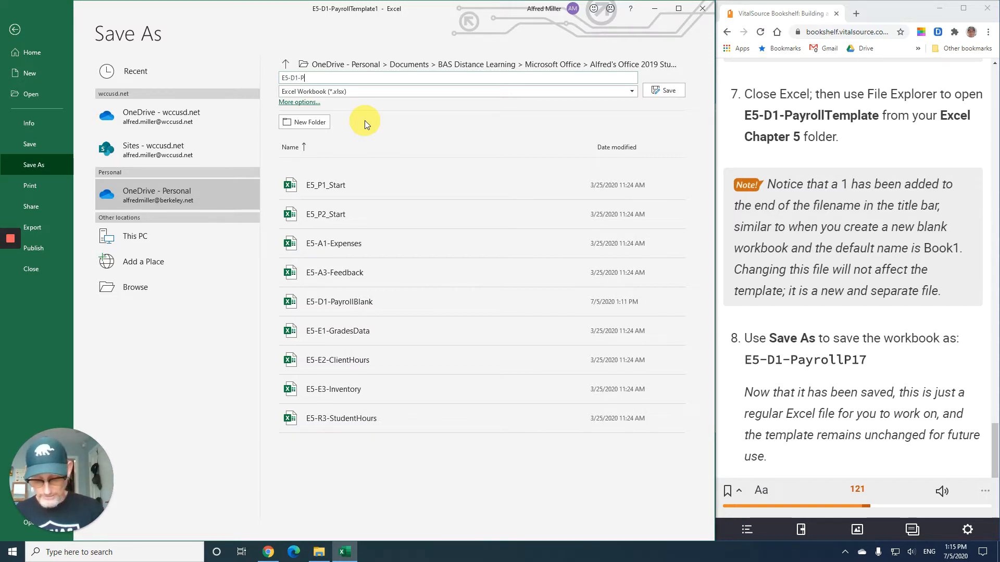
pyautogui.write('ayrollP17')
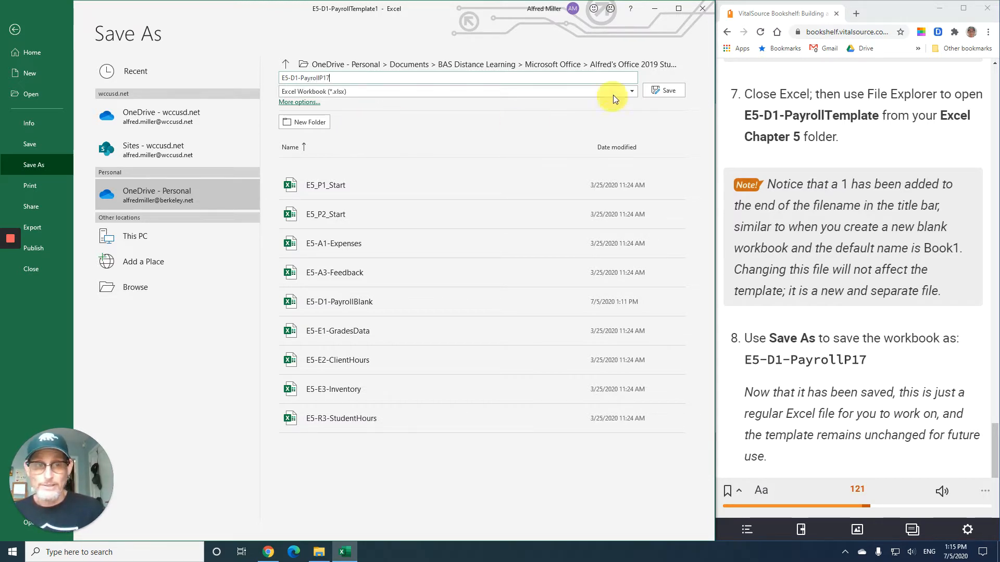
pyautogui.click(667, 93)
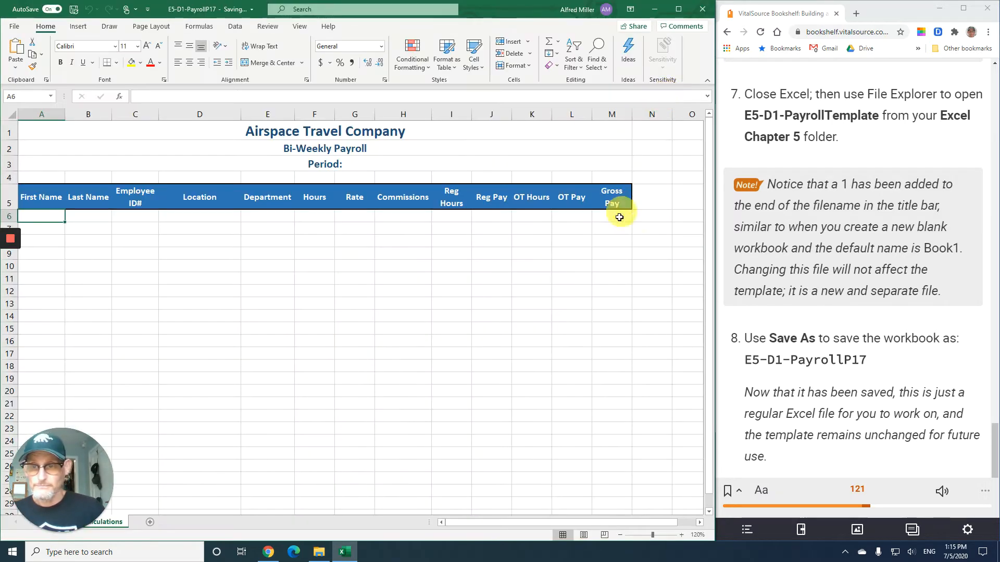
# - Set the worksheet zoom to 130%
pyautogui.click(681, 536)
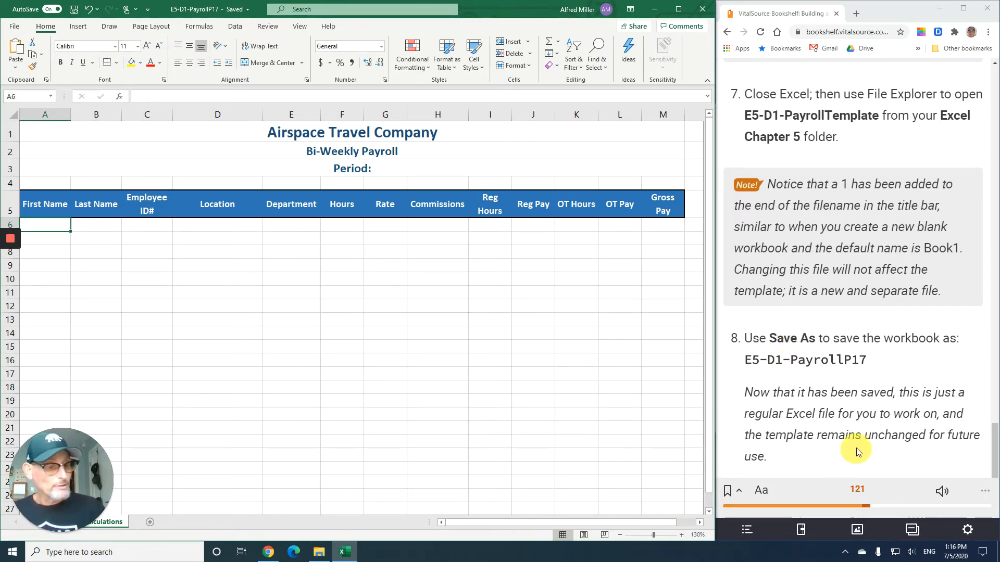
pyautogui.scroll(7, 858, 437)
pyautogui.scroll(-6, 861, 423)
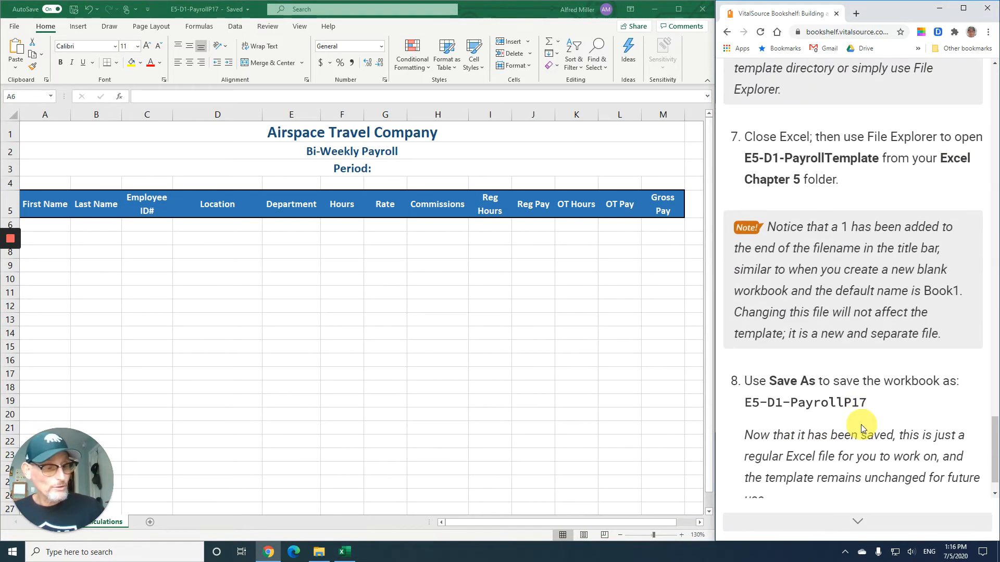
# - Read the textbook's Adjusting View Options section on freeze panes, split windows and workbook views
pyautogui.click(860, 520)
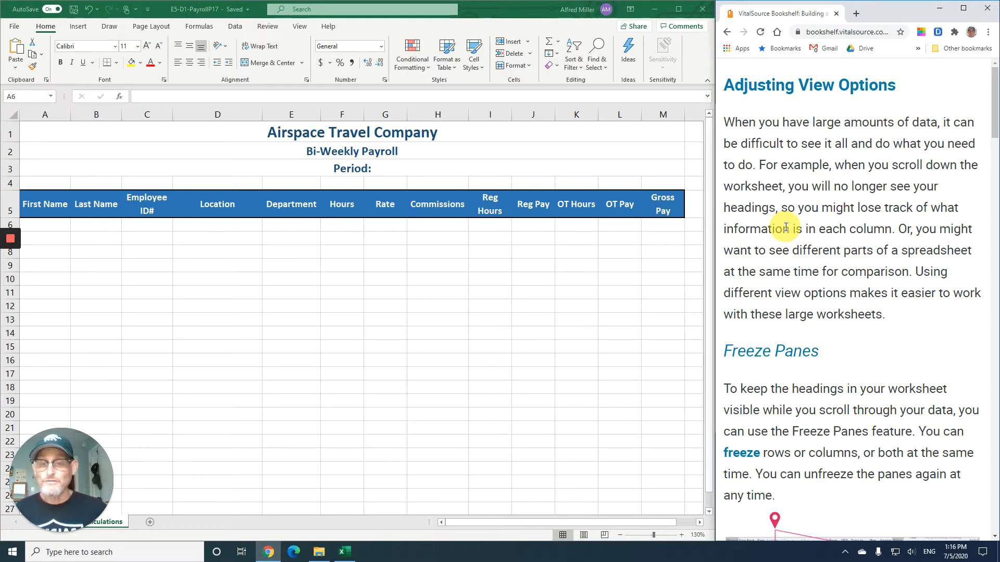
pyautogui.scroll(-3, 789, 228)
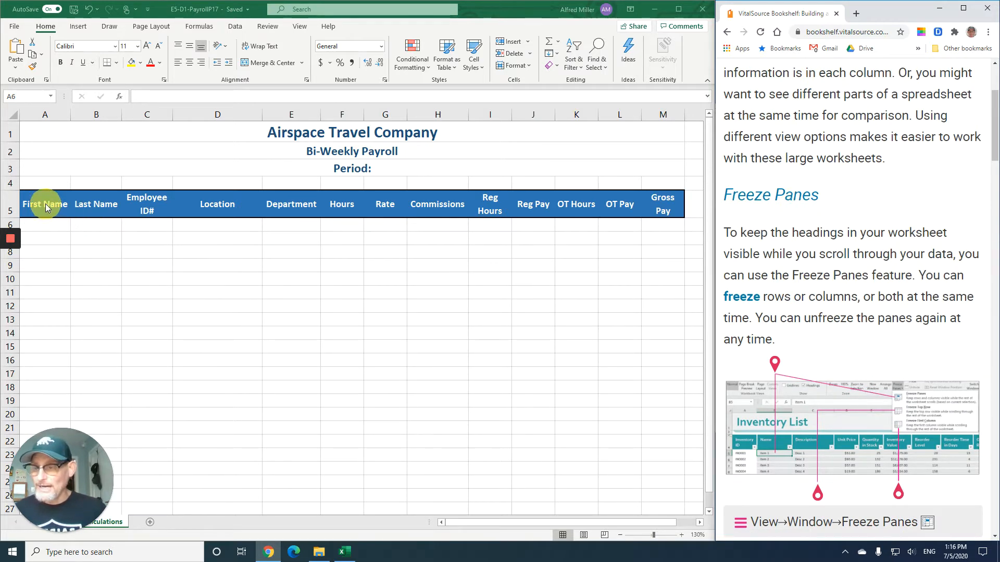
pyautogui.scroll(-5, 183, 328)
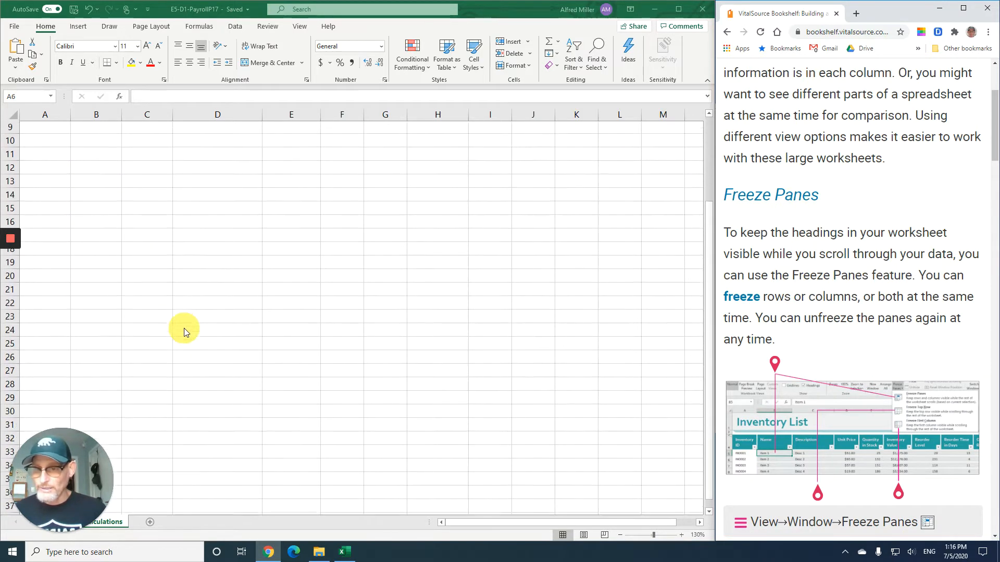
pyautogui.scroll(5, 183, 328)
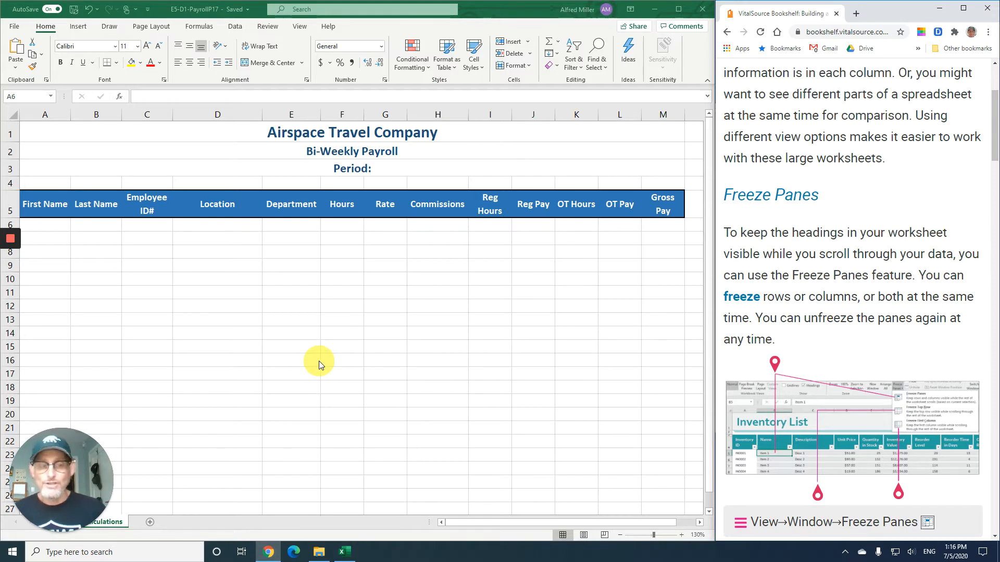
pyautogui.scroll(-4, 799, 304)
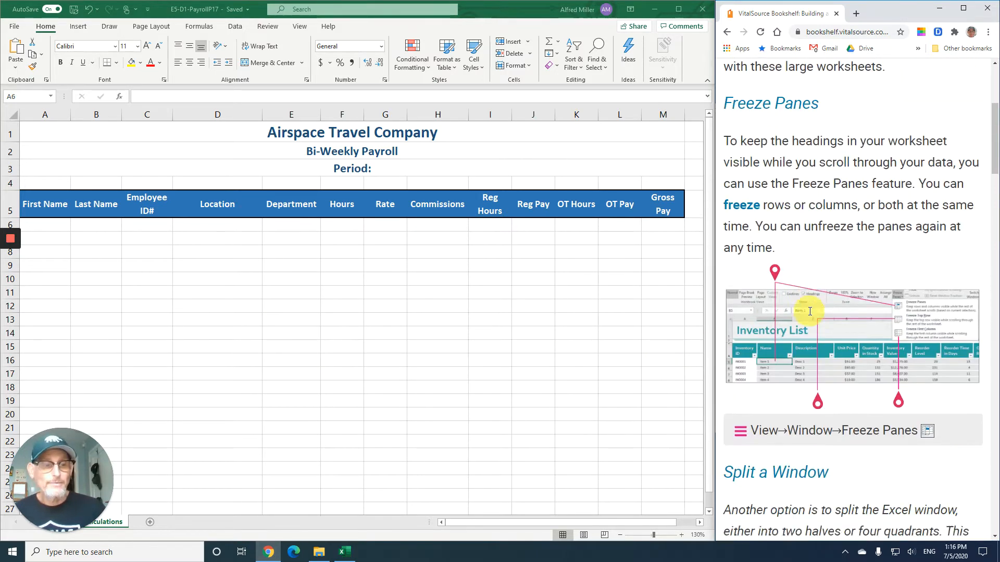
pyautogui.scroll(-3, 800, 304)
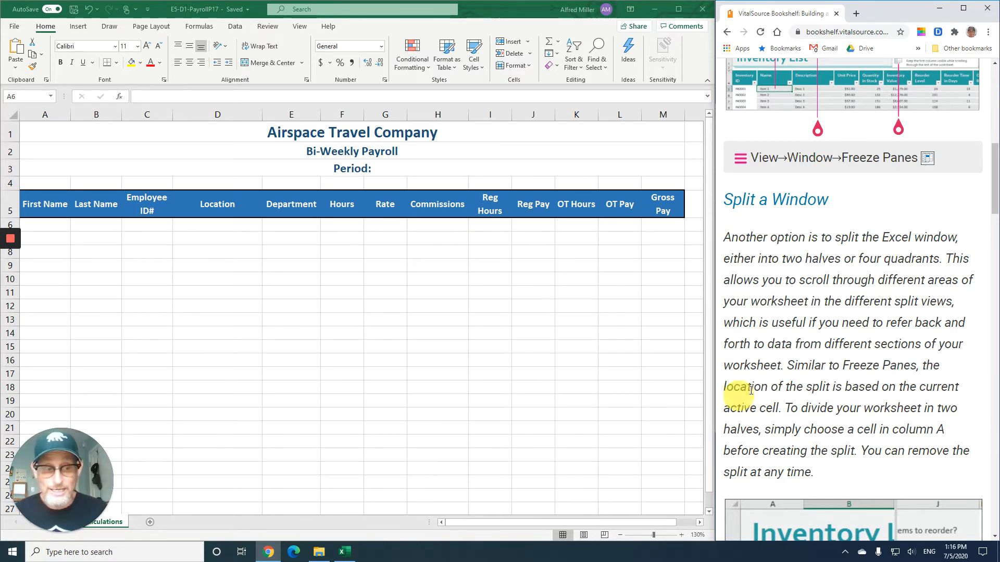
pyautogui.scroll(-1, 781, 346)
pyautogui.scroll(-7, 781, 345)
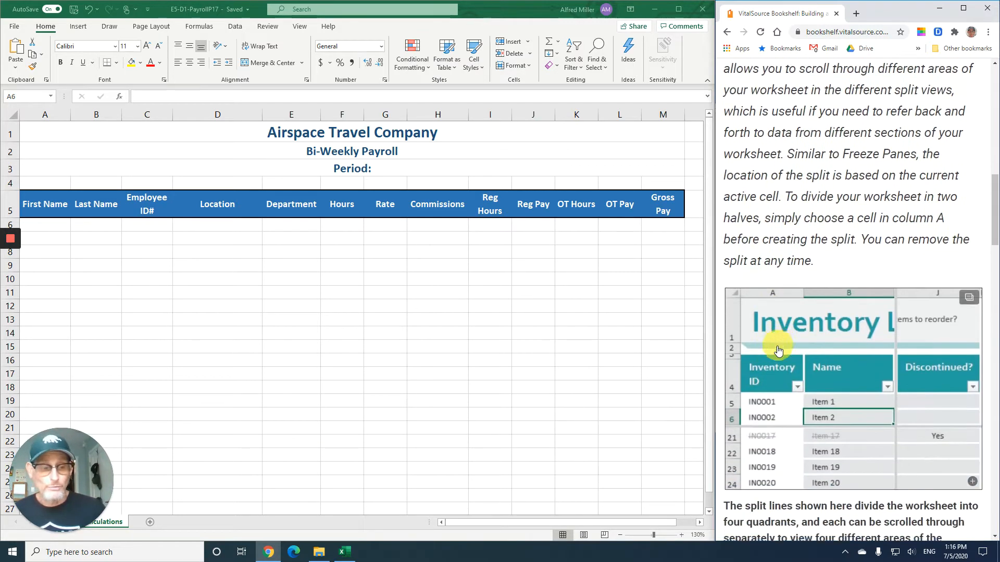
pyautogui.scroll(-6, 774, 344)
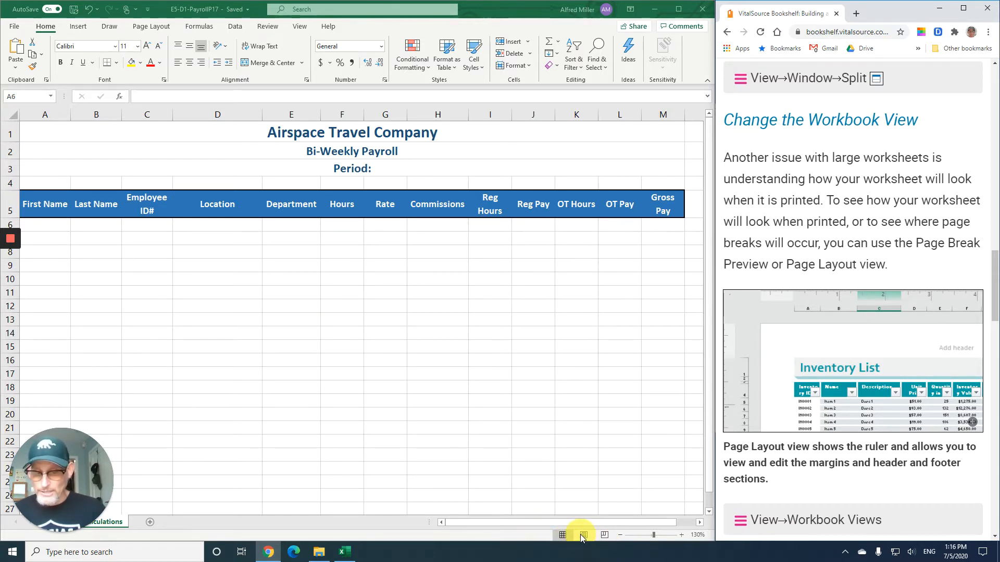
pyautogui.click(490, 375)
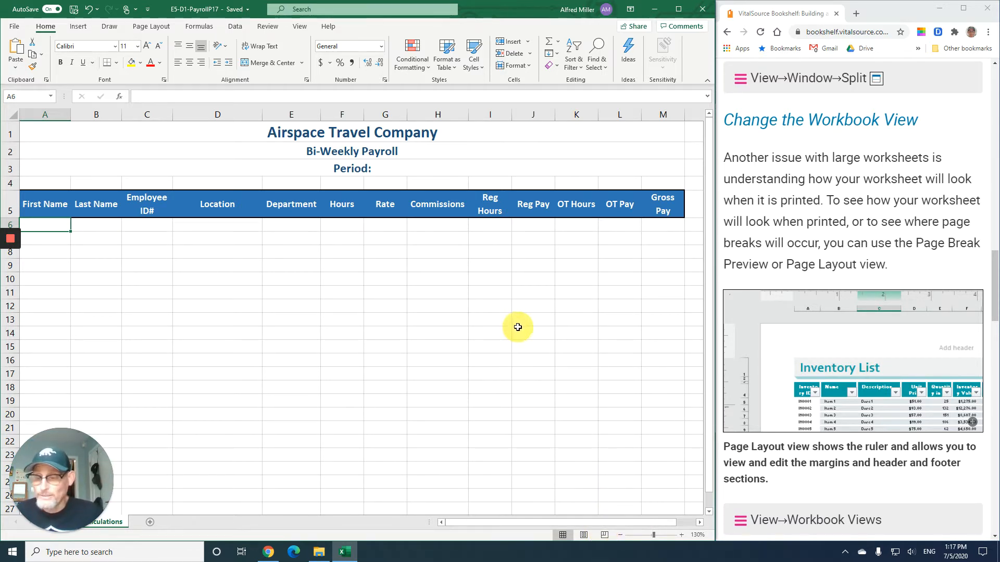
# - Examine the View tab options and read the Develop Your Skills E5-D2 exercise steps in the textbook
pyautogui.click(298, 26)
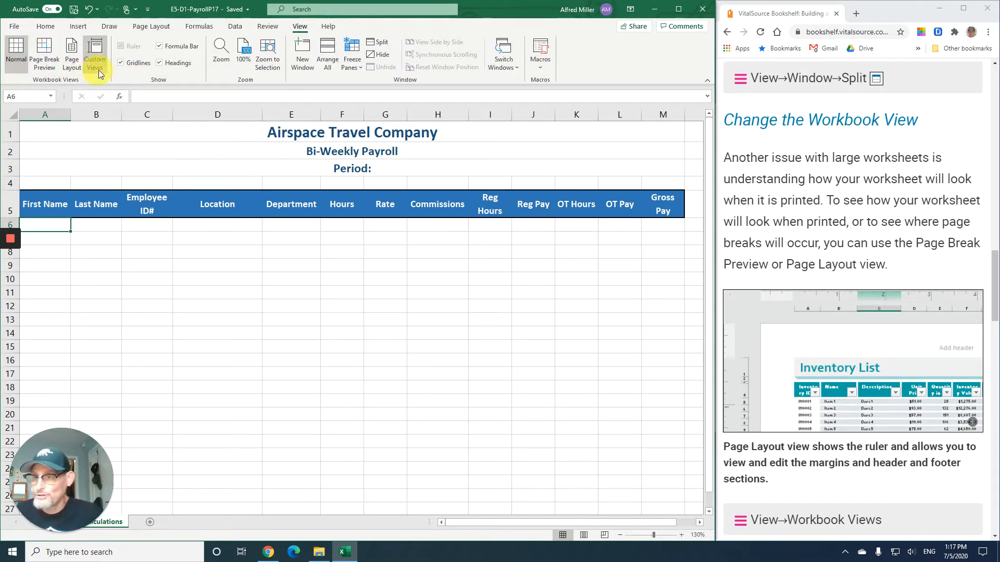
pyautogui.click(54, 26)
pyautogui.scroll(-5, 833, 266)
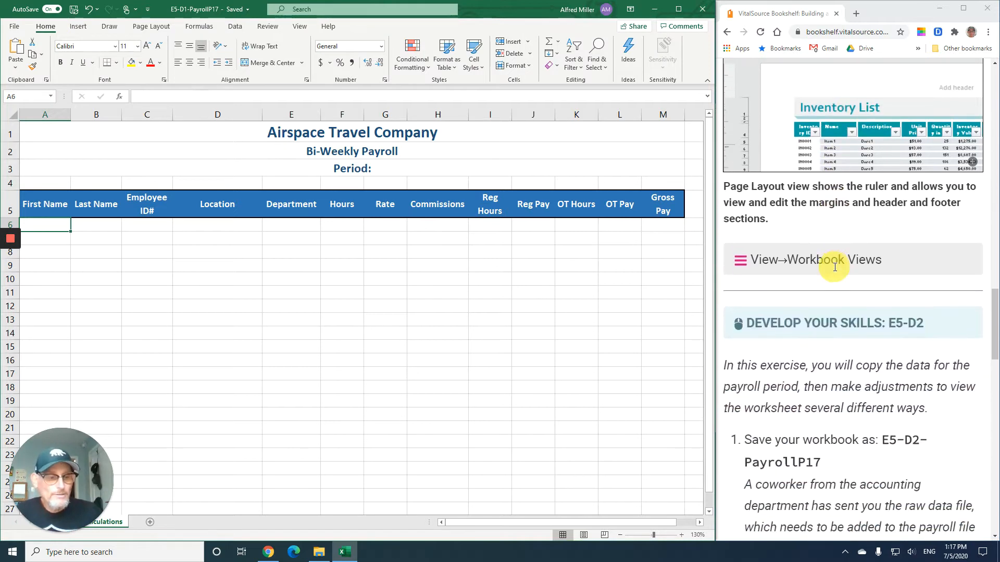
pyautogui.scroll(-4, 833, 266)
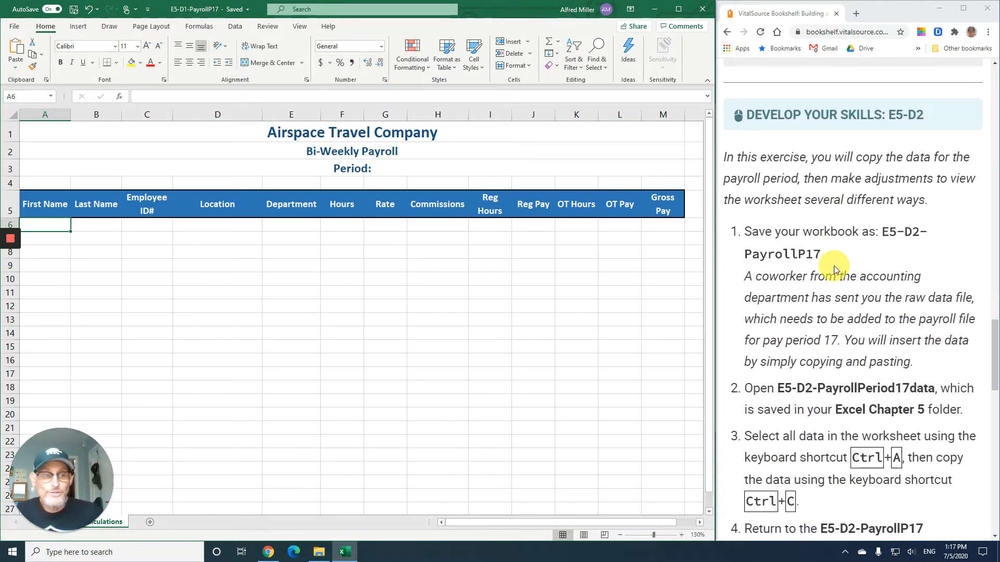
pyautogui.scroll(-1, 833, 265)
pyautogui.scroll(-1, 833, 265)
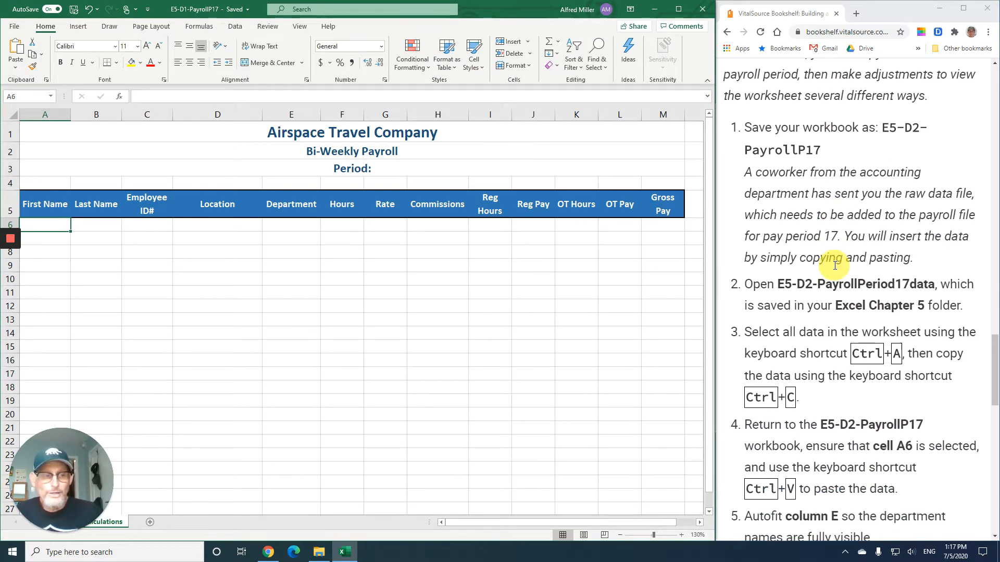
pyautogui.scroll(-3, 806, 186)
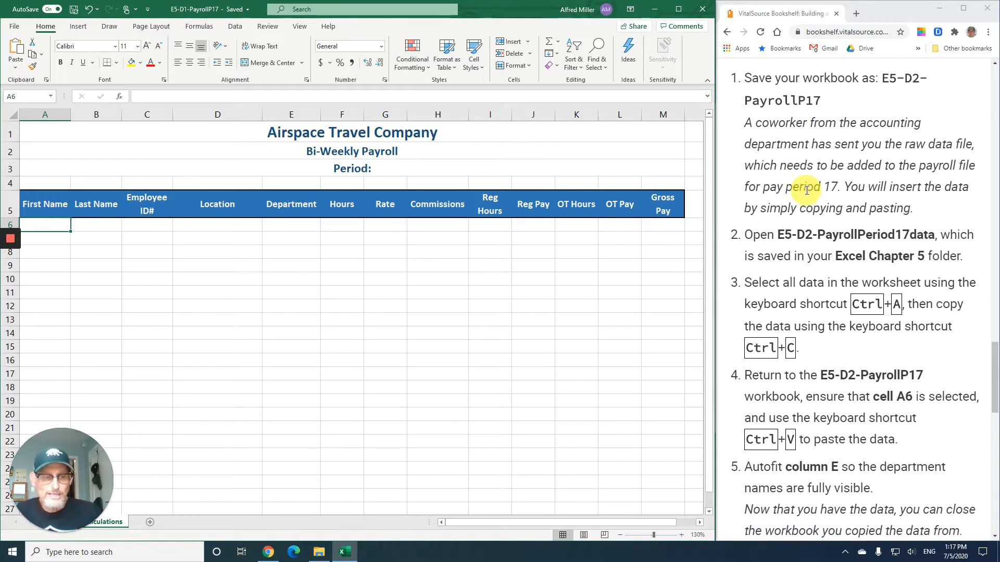
pyautogui.scroll(-1, 807, 193)
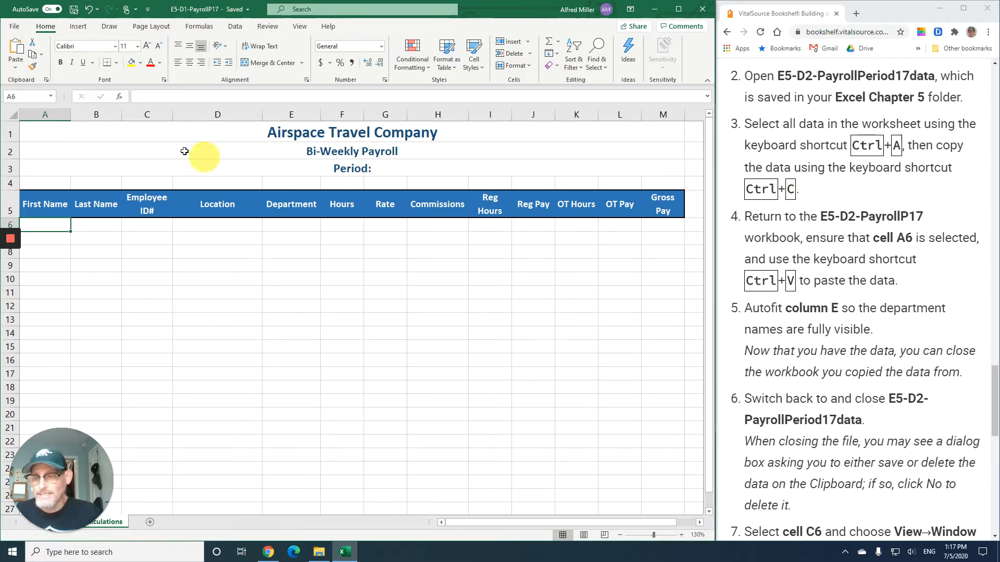
# - Open E5-D2-PayrollPeriod17data.csv from the Excel Chapter 5 folder, showing all file types
pyautogui.click(15, 27)
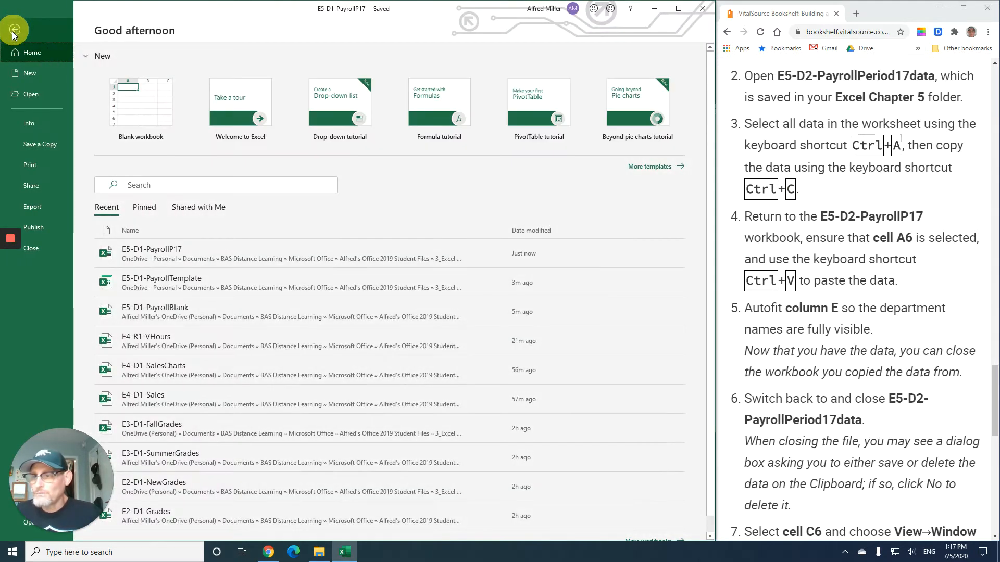
pyautogui.click(37, 94)
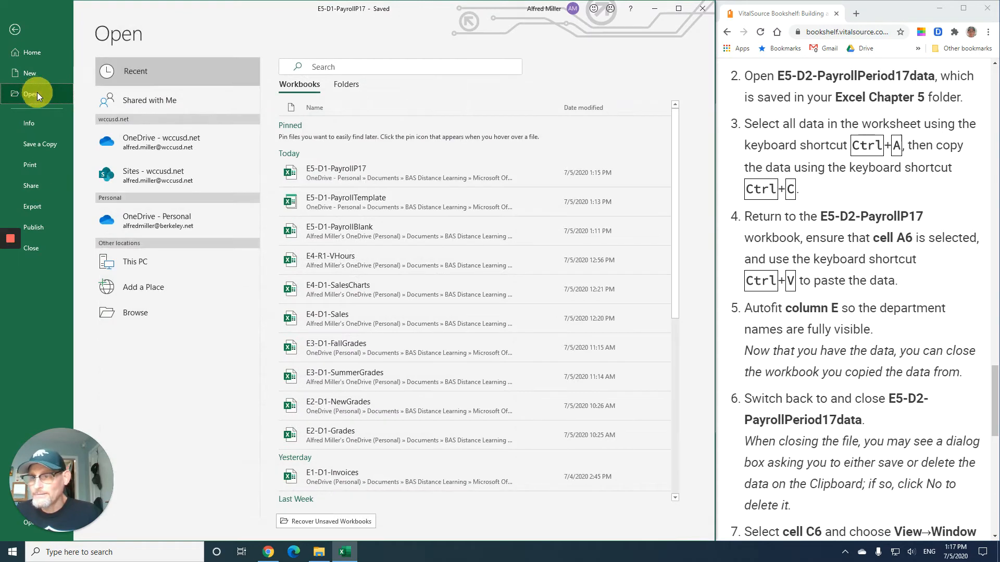
pyautogui.click(154, 318)
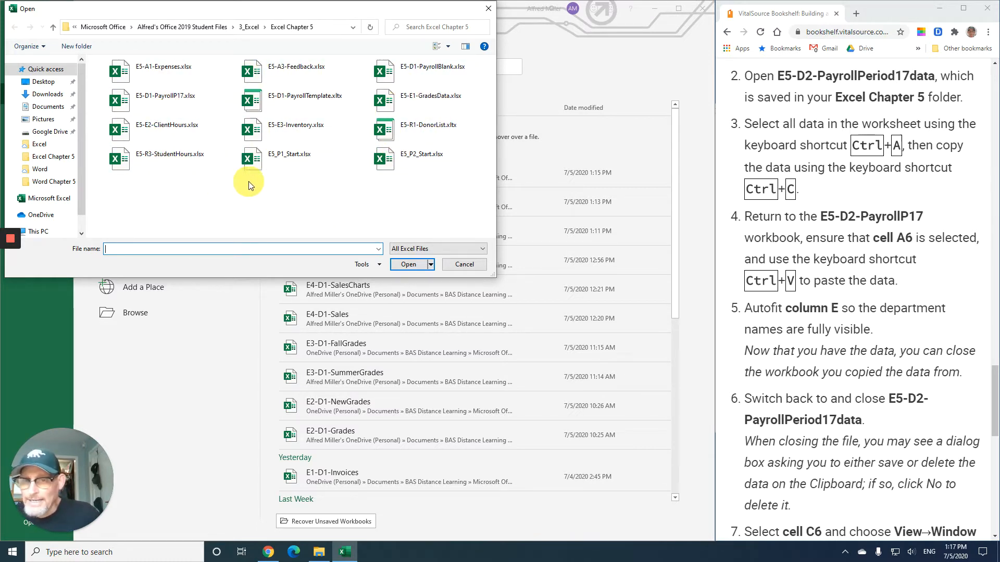
pyautogui.click(404, 249)
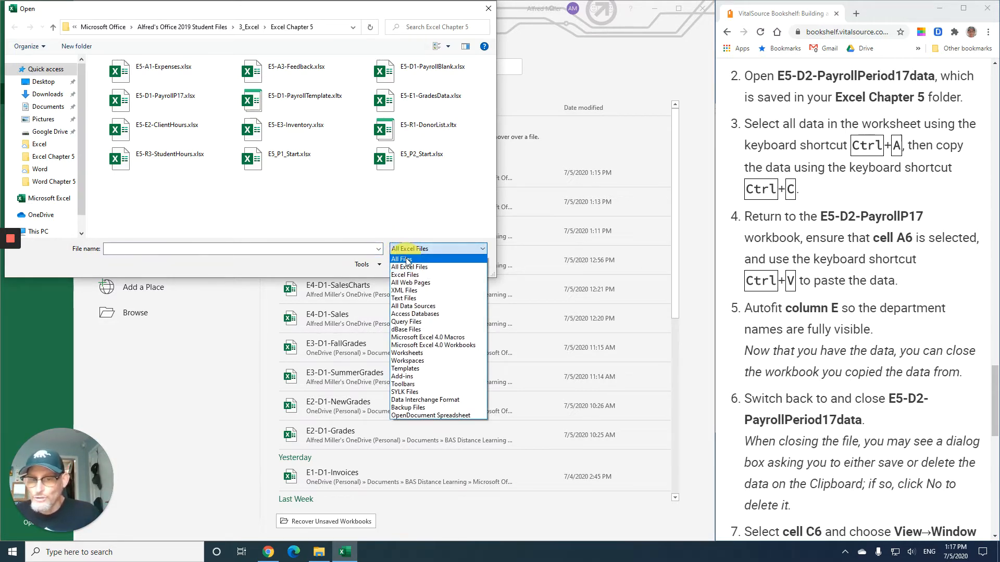
pyautogui.click(407, 259)
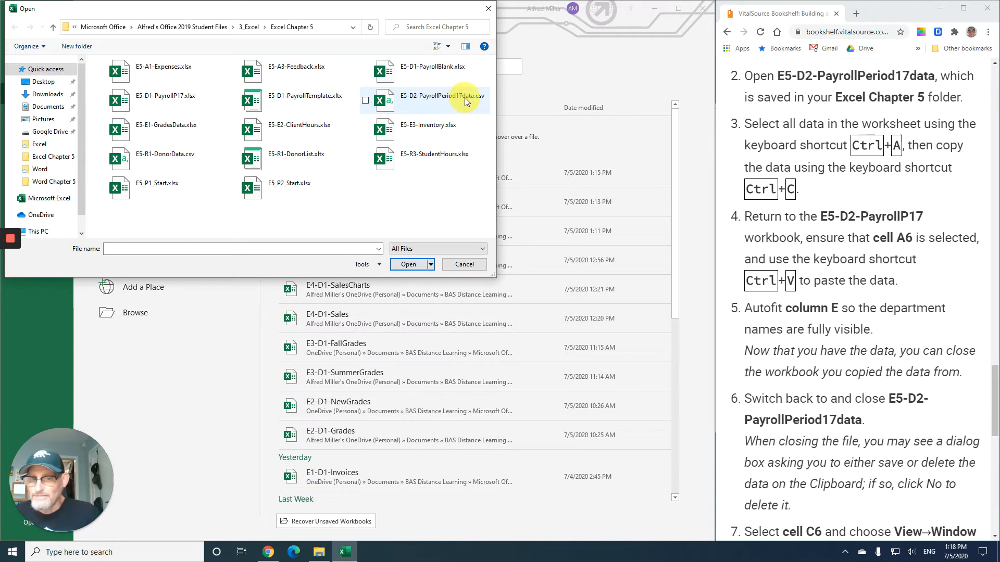
pyautogui.click(437, 98)
pyautogui.click(409, 264)
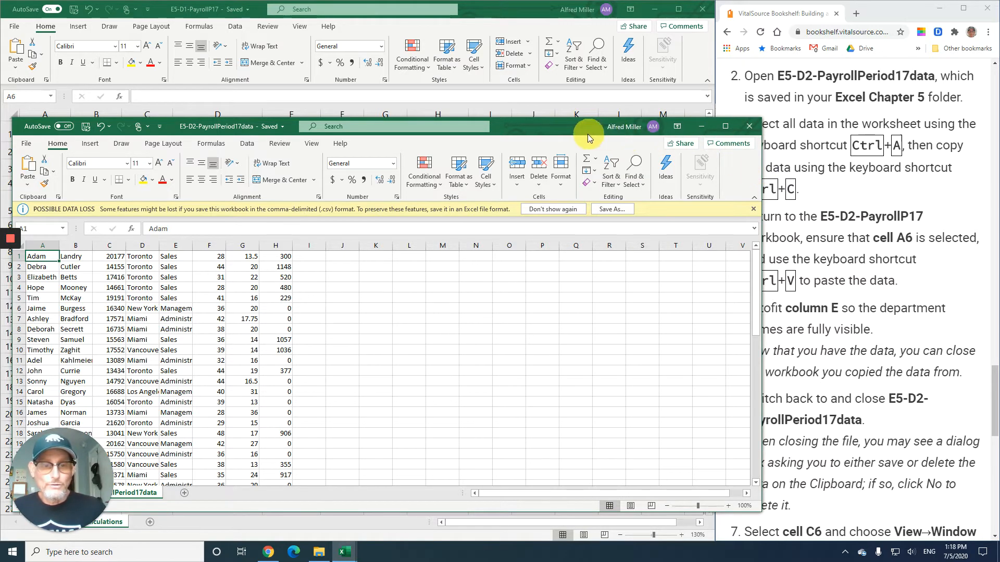
# - Snap the data workbook window to the left half of the screen and select all its data
pyautogui.moveTo(555, 128); pyautogui.dragTo(1, 125)
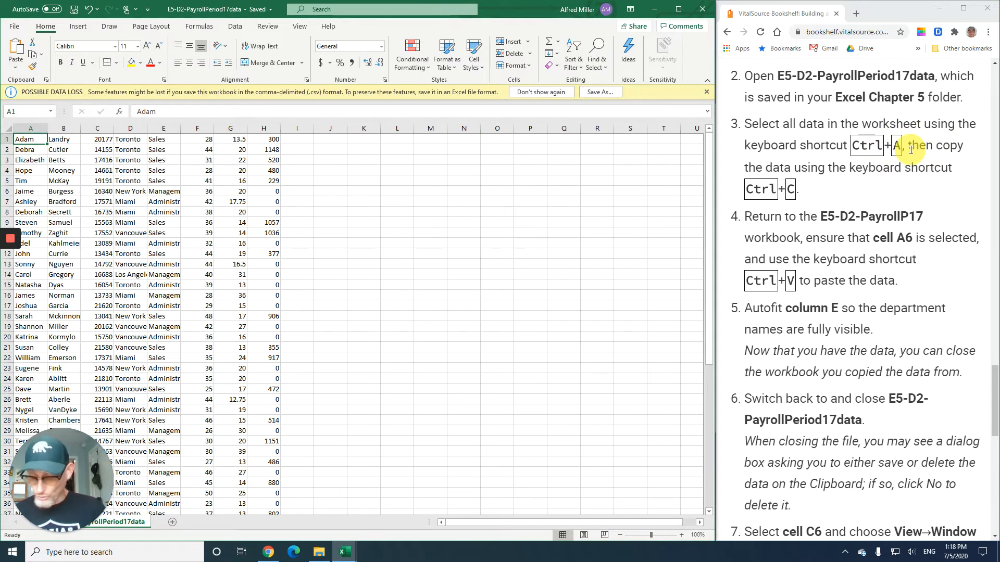
pyautogui.hotkey('ctrl', 'a')
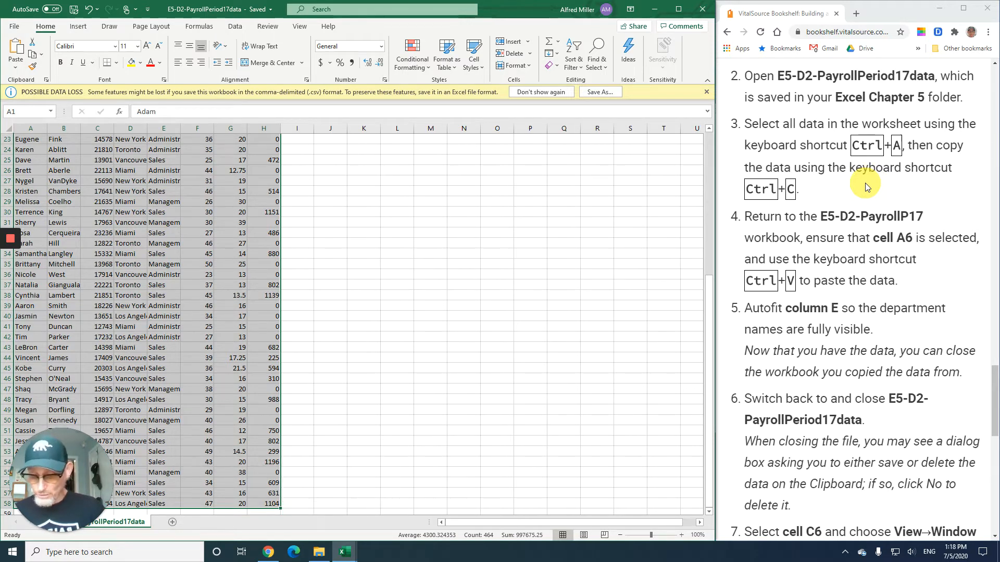
# - Copy the selected period 17 data and paste it into cell A6 of the E5-D1-PayrollP17 workbook
pyautogui.hotkey('ctrl', 'c')
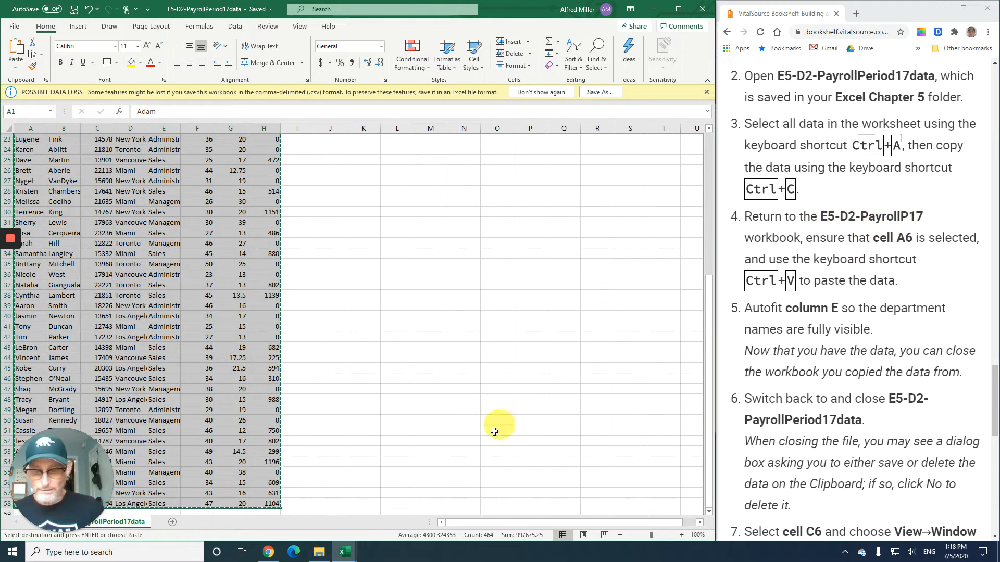
pyautogui.moveTo(345, 558)
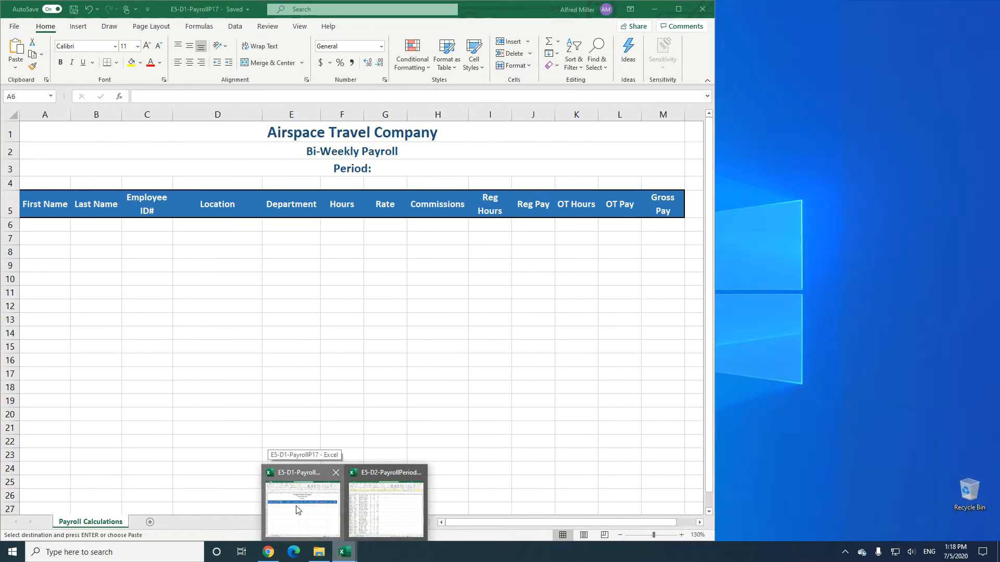
pyautogui.click(298, 510)
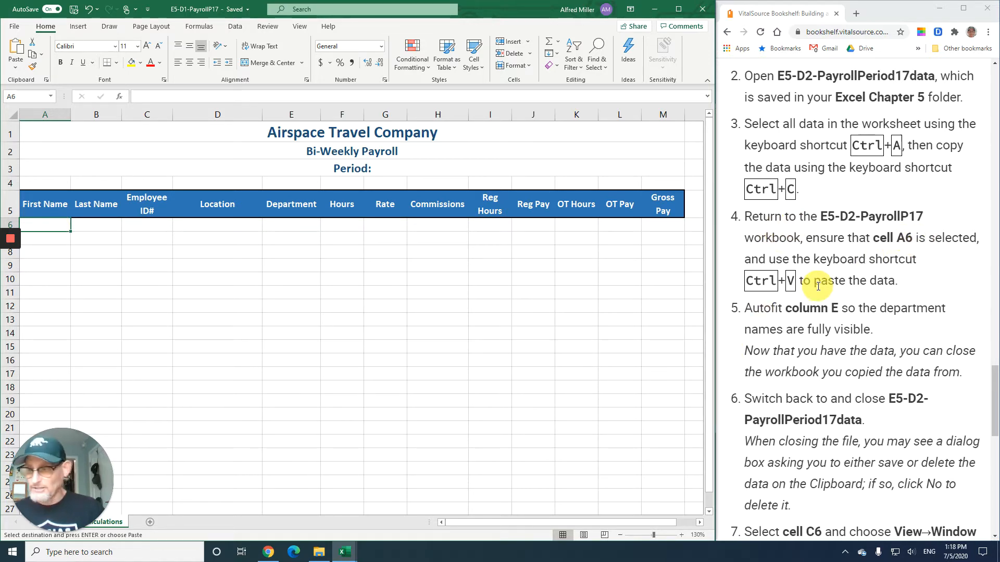
pyautogui.hotkey('ctrl', 'v')
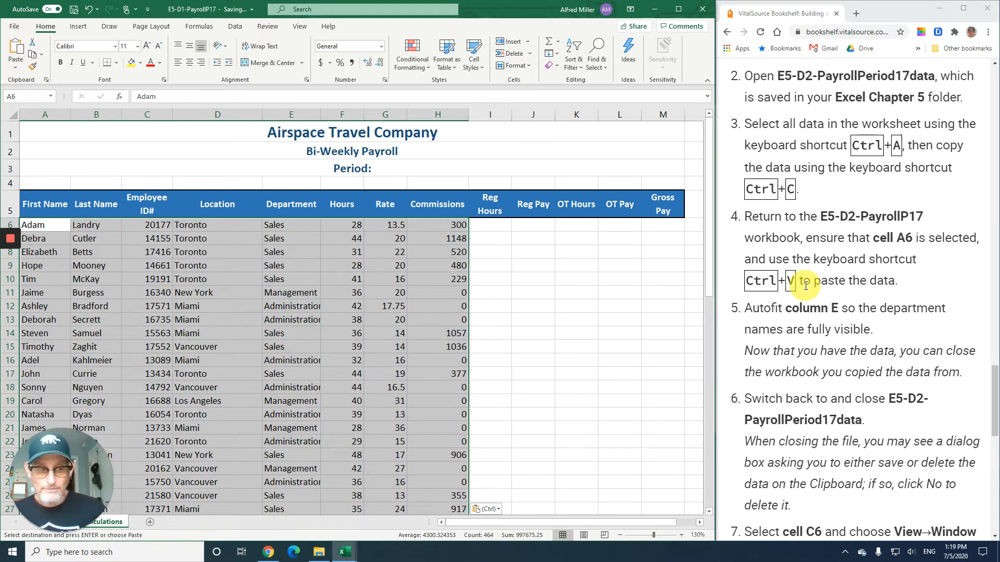
# - Autofit column E so the department names are fully visible
pyautogui.click(829, 331)
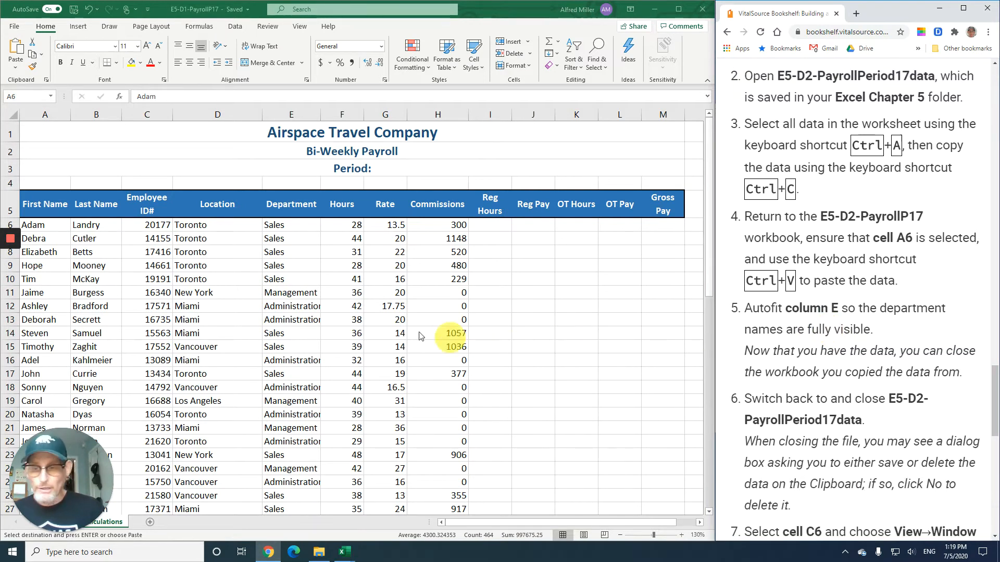
pyautogui.hotkey('alt', 'Tab')
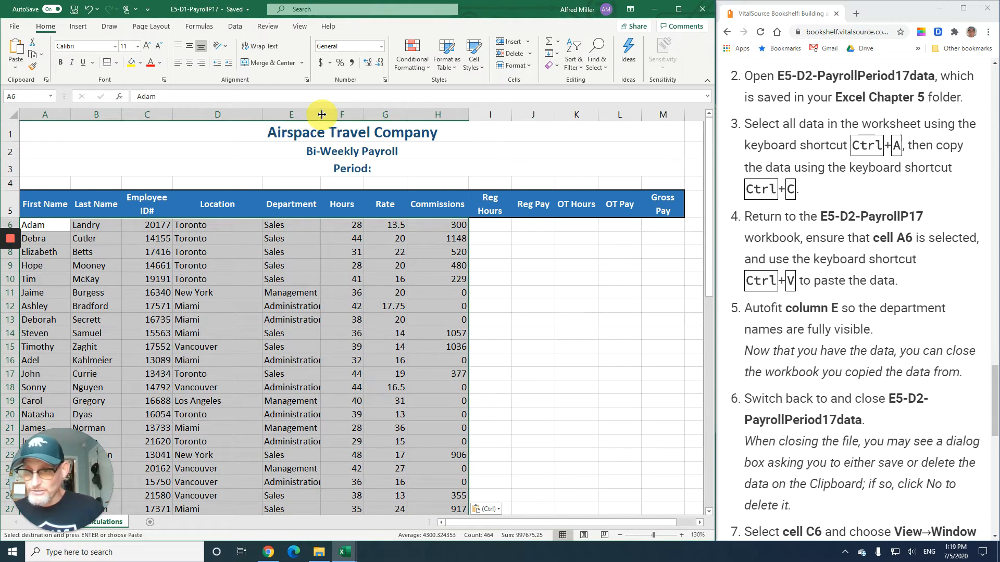
pyautogui.doubleClick(322, 114)
pyautogui.click(286, 360)
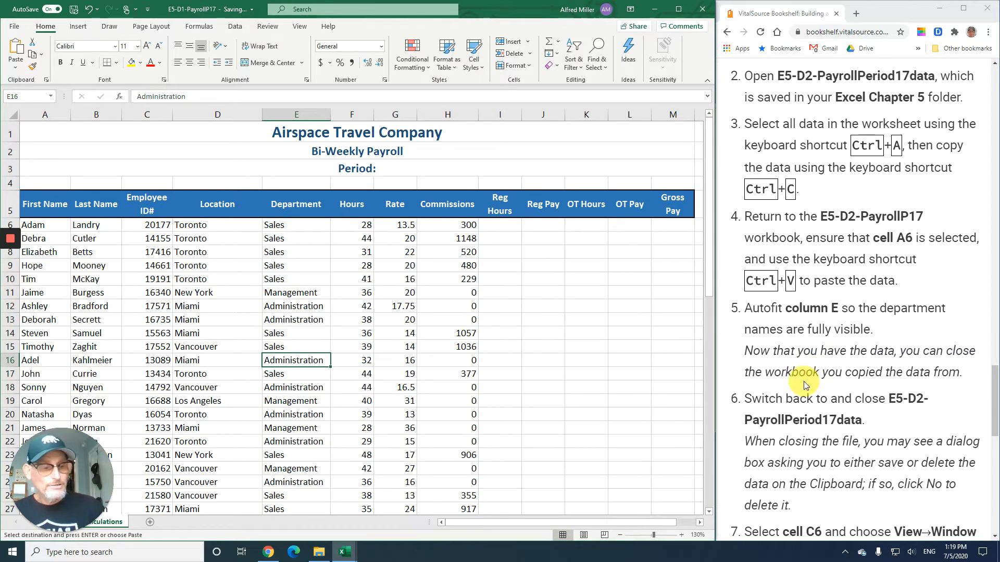
# - Close the E5-D2-PayrollPeriod17data workbook without keeping its data on the clipboard
pyautogui.scroll(-5, 805, 385)
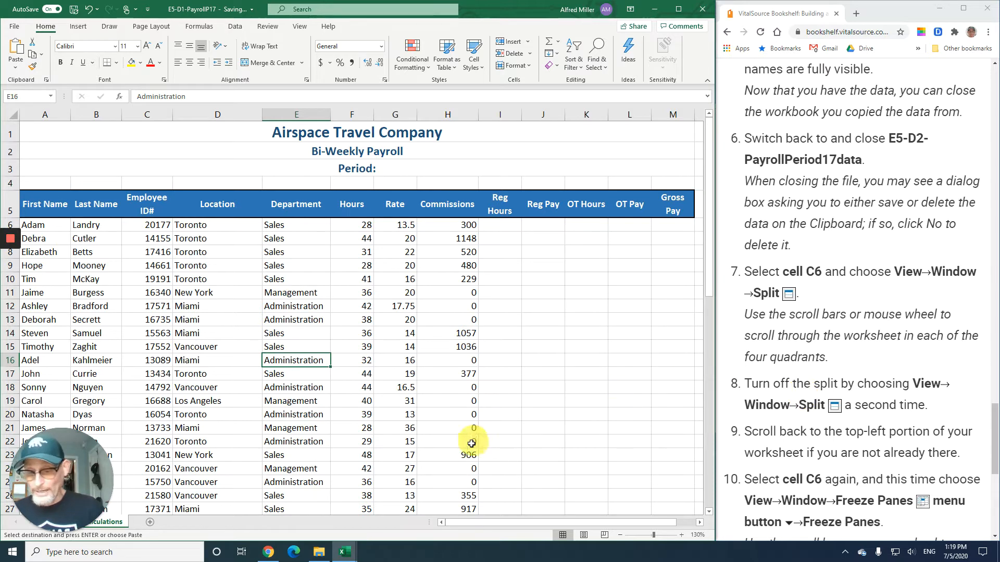
pyautogui.click(341, 553)
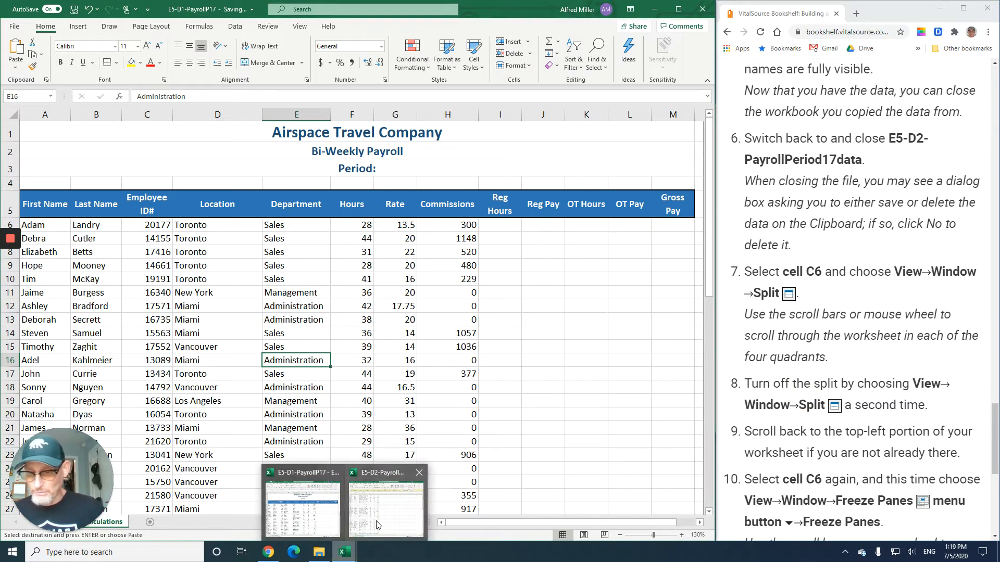
pyautogui.moveTo(371, 478)
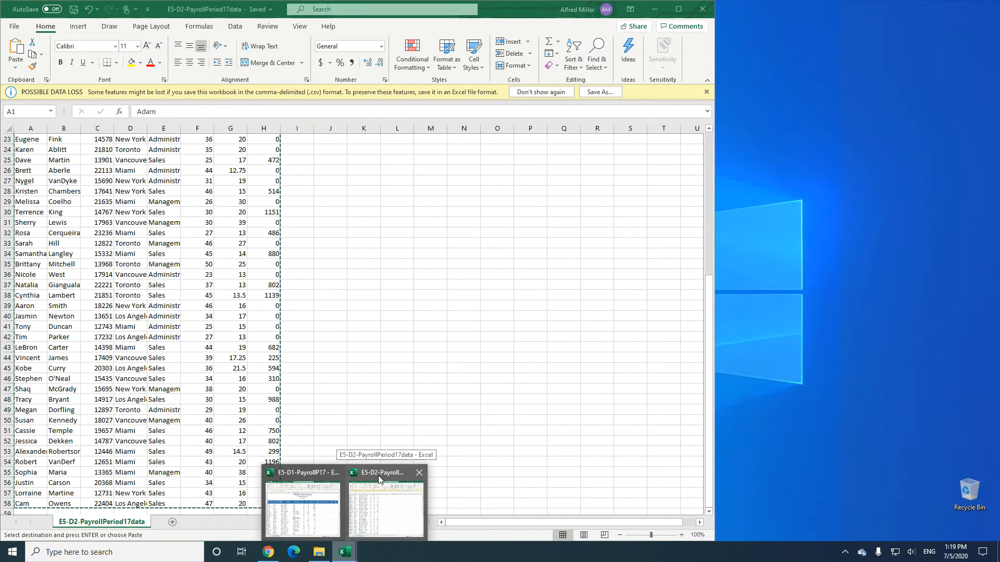
pyautogui.click(418, 473)
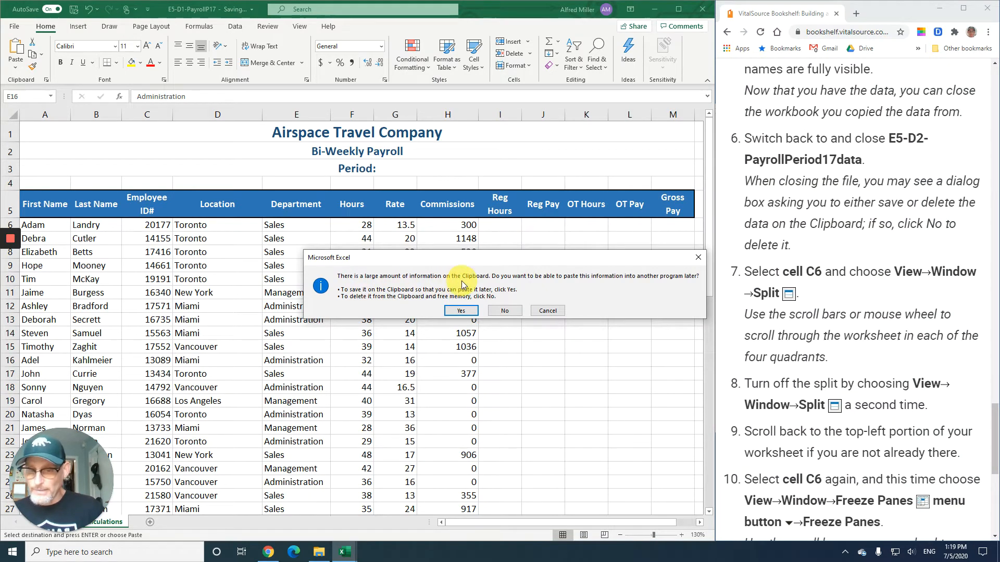
pyautogui.click(505, 311)
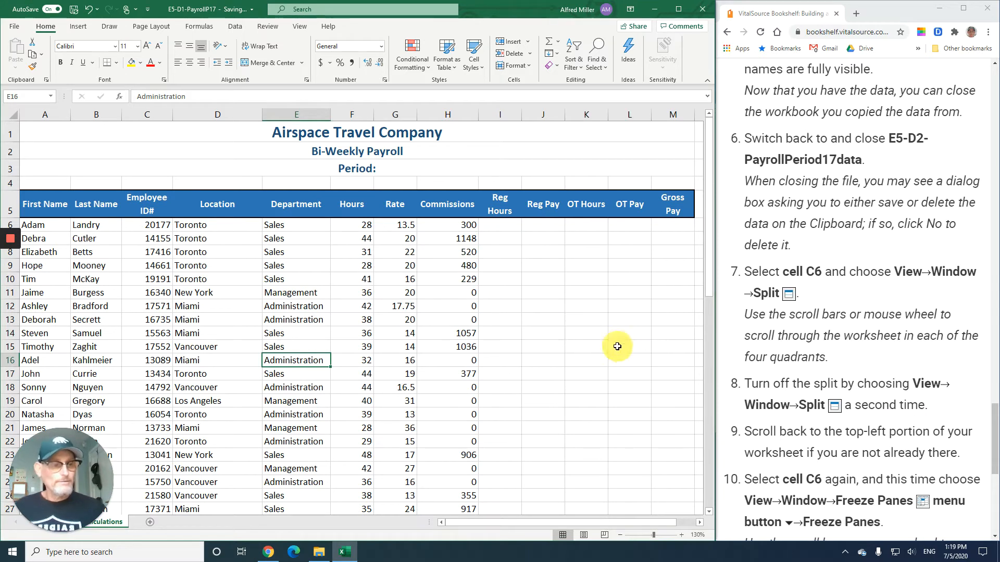
# - Select cell C6 and split the worksheet window into four panes
pyautogui.scroll(-4, 831, 221)
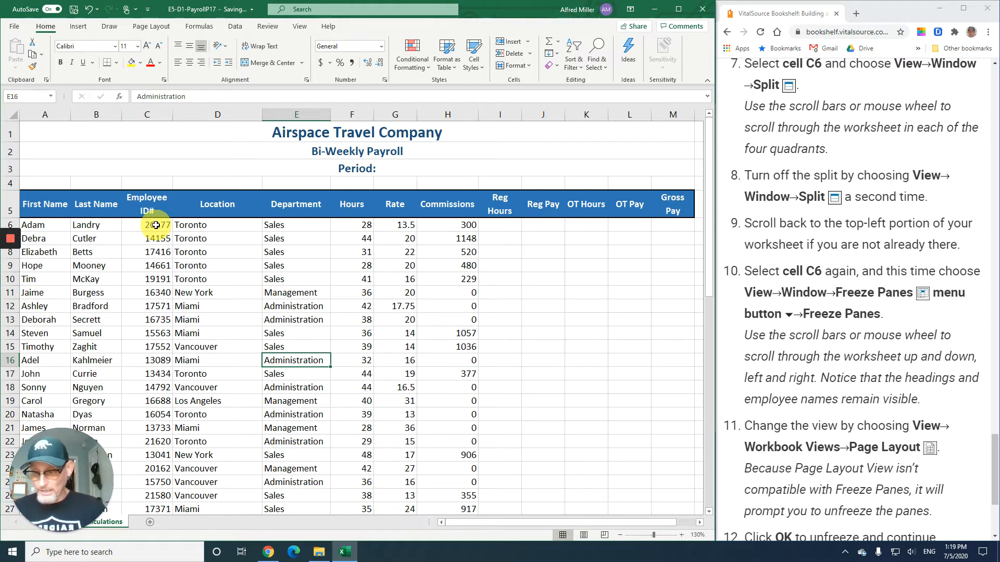
pyautogui.click(156, 225)
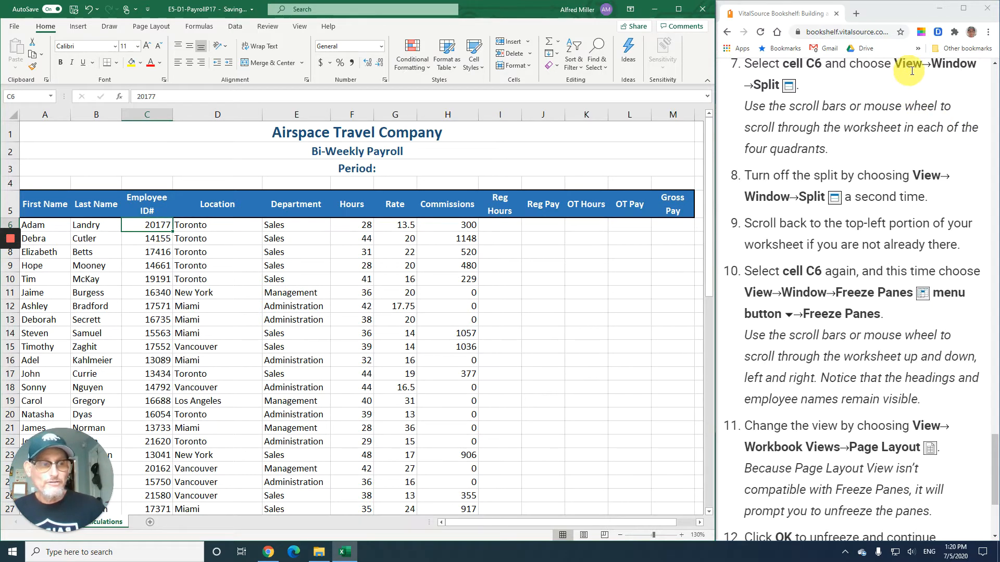
pyautogui.click(299, 27)
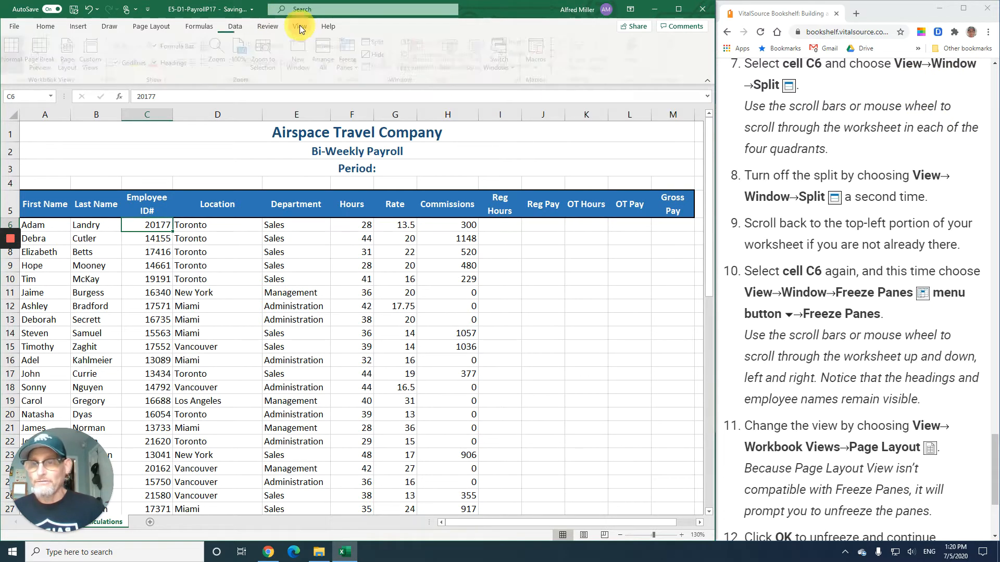
pyautogui.click(376, 43)
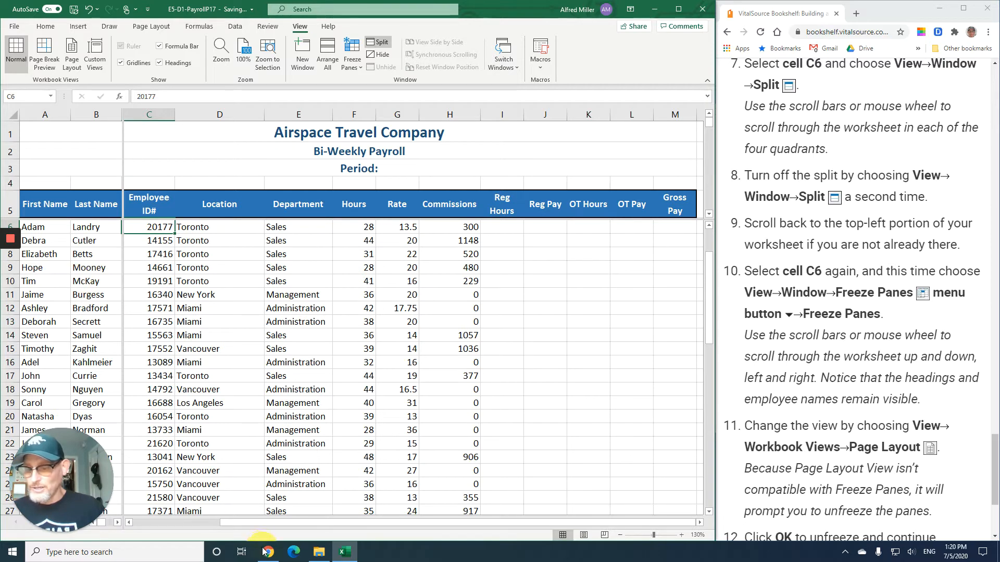
# - Scroll through the worksheet in each of the four split quadrants
pyautogui.moveTo(254, 524); pyautogui.dragTo(214, 513)
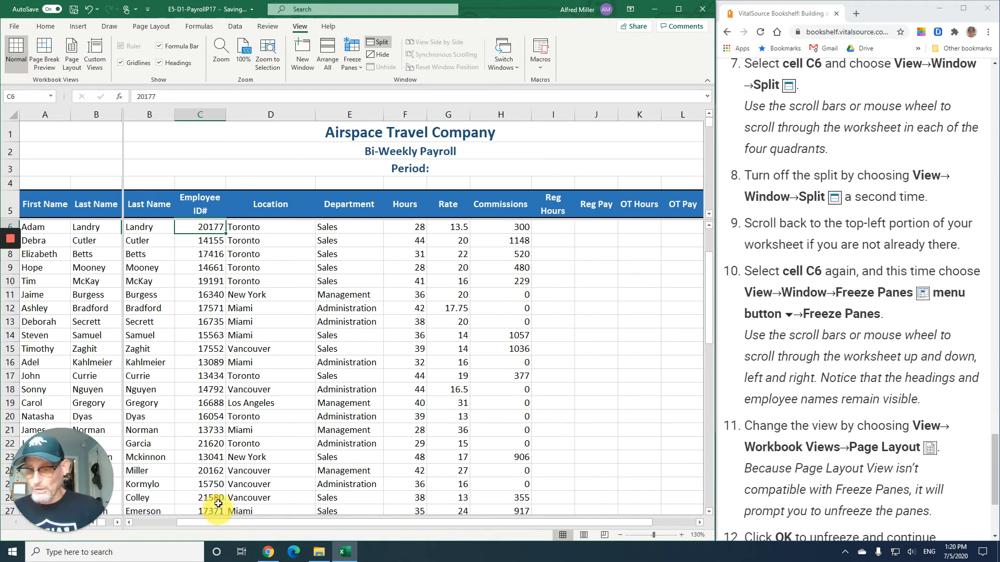
pyautogui.scroll(2, 259, 365)
pyautogui.scroll(-7, 258, 359)
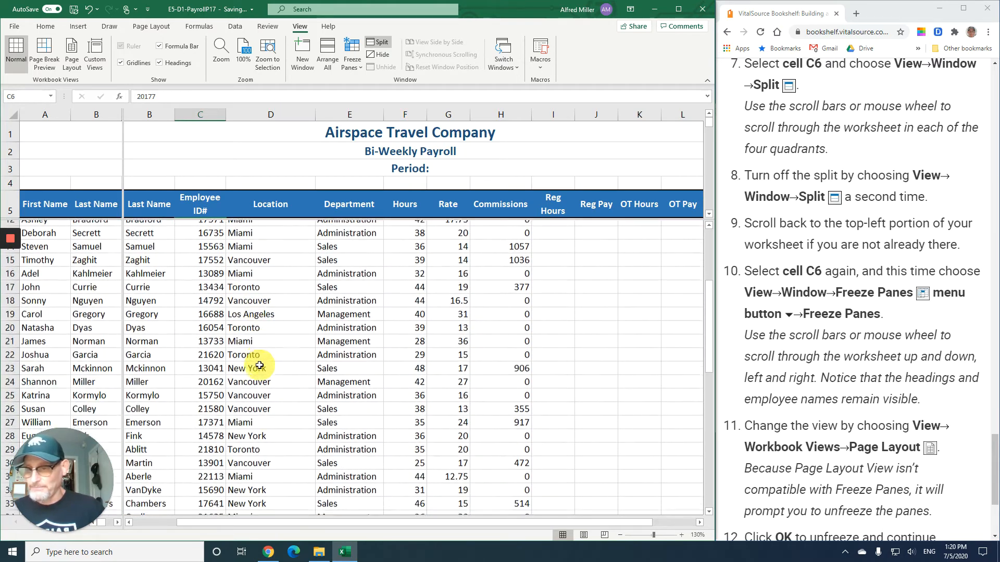
pyautogui.moveTo(711, 126)
pyautogui.mouseDown()
pyautogui.moveTo(713, 142)
pyautogui.moveTo(714, 123)
pyautogui.moveTo(715, 132)
pyautogui.mouseUp()
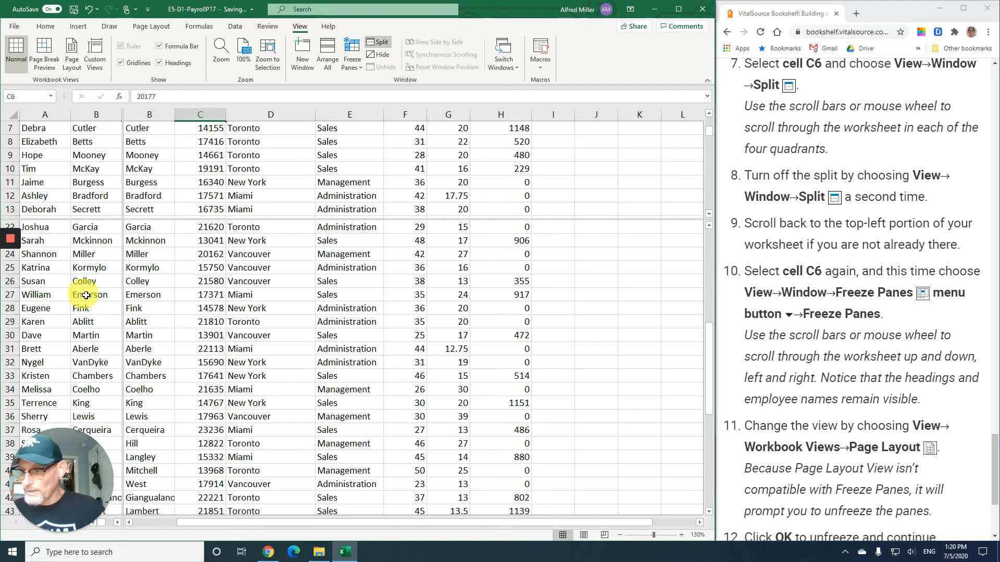
pyautogui.scroll(-4, 102, 303)
pyautogui.scroll(-7, 103, 305)
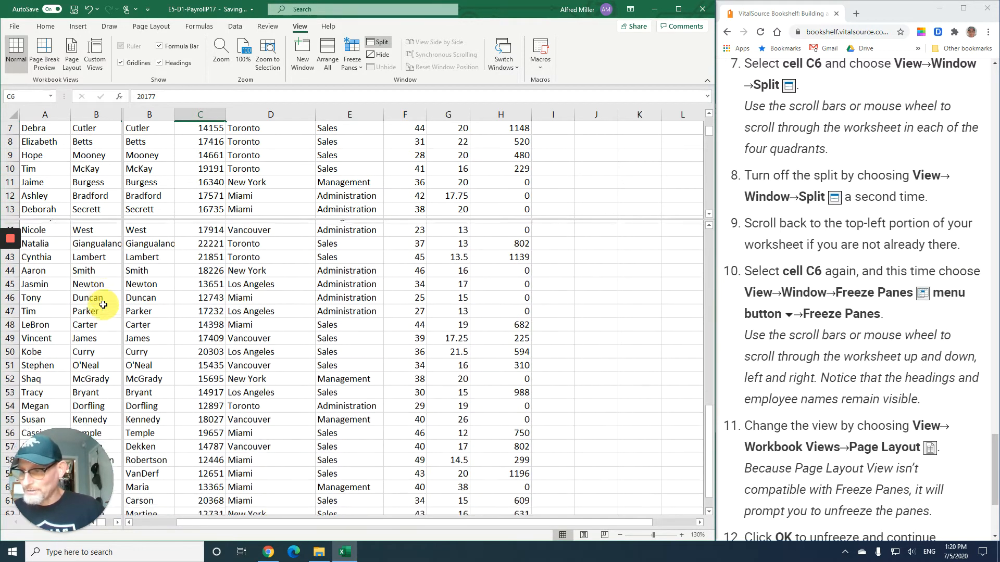
pyautogui.scroll(-1, 103, 305)
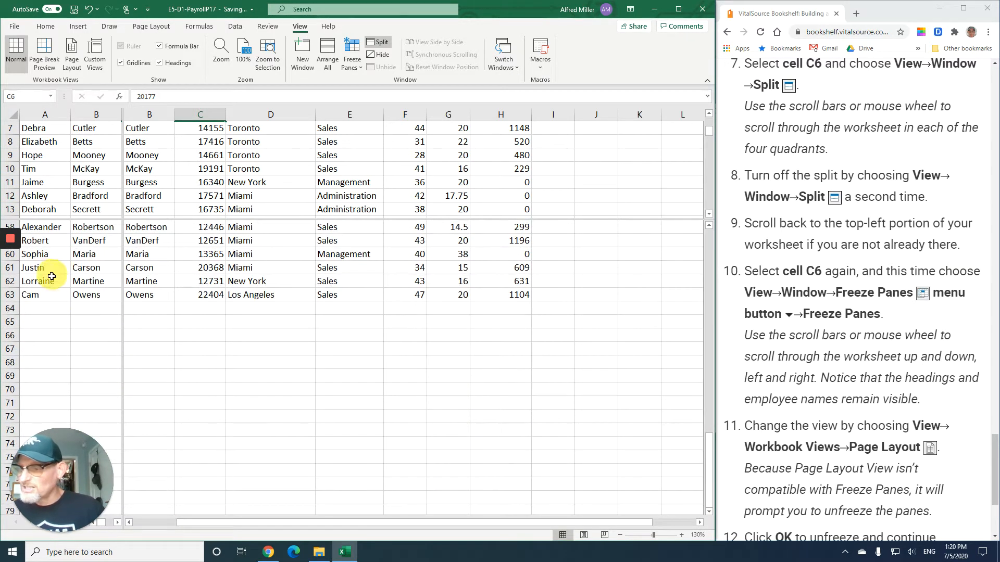
pyautogui.scroll(15, 81, 255)
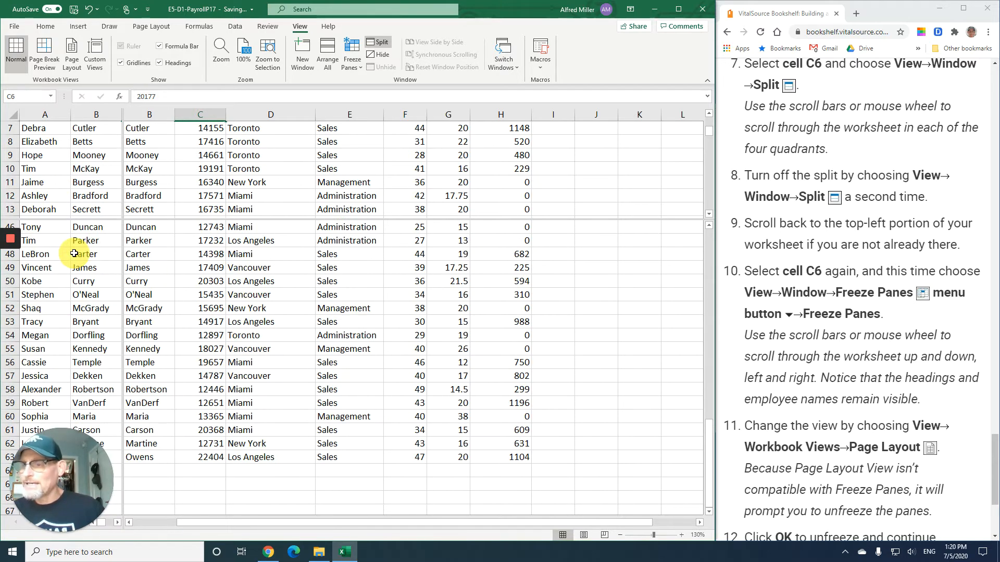
pyautogui.scroll(4, 86, 268)
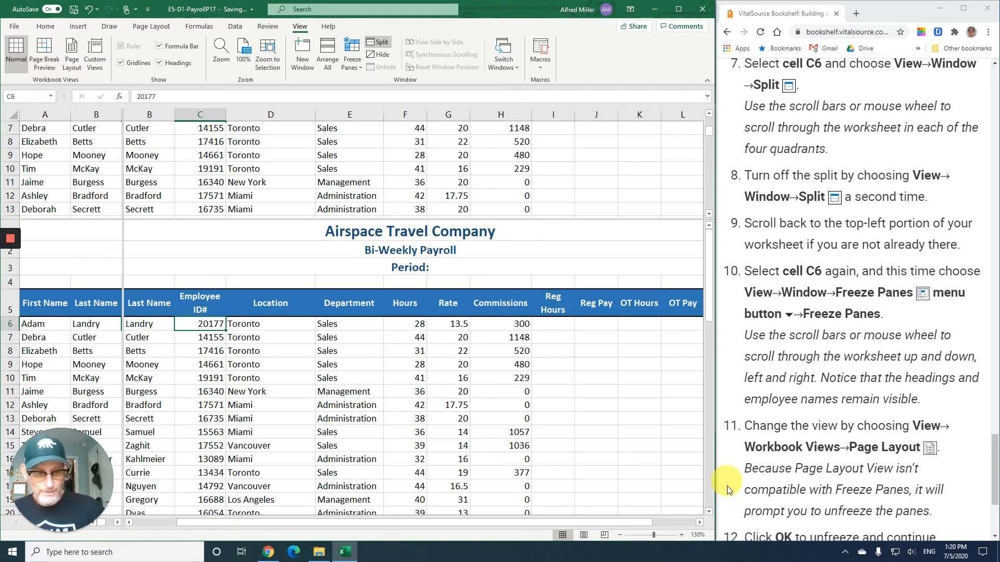
pyautogui.click(118, 523)
pyautogui.click(118, 523)
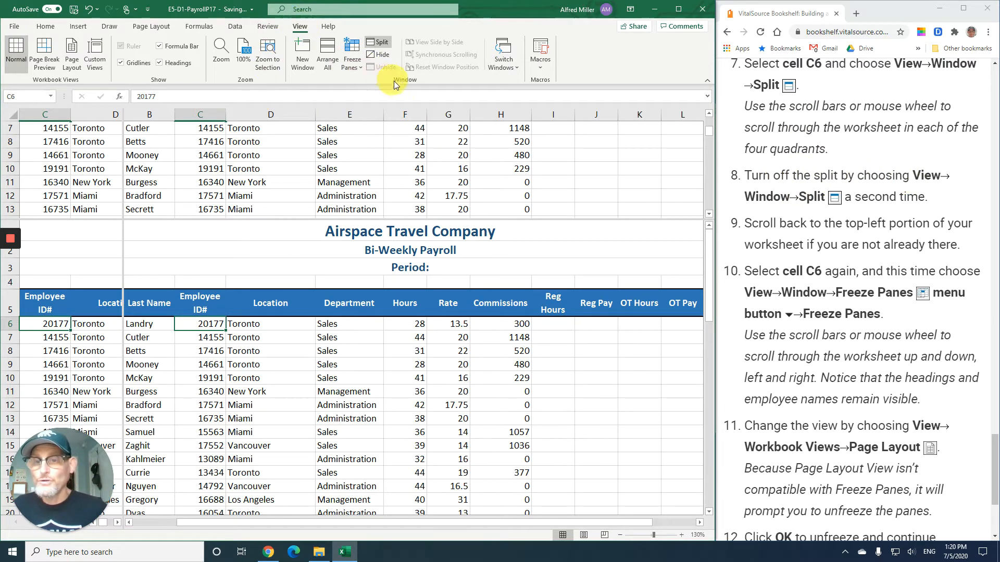
# - Turn off the split and scroll back to the top-left portion of the worksheet
pyautogui.click(386, 42)
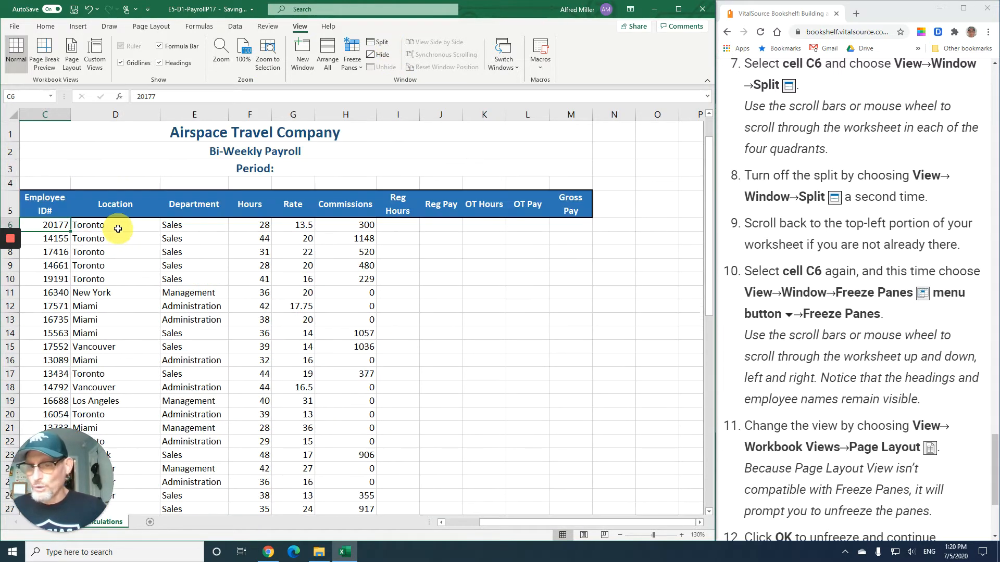
pyautogui.scroll(2, 123, 208)
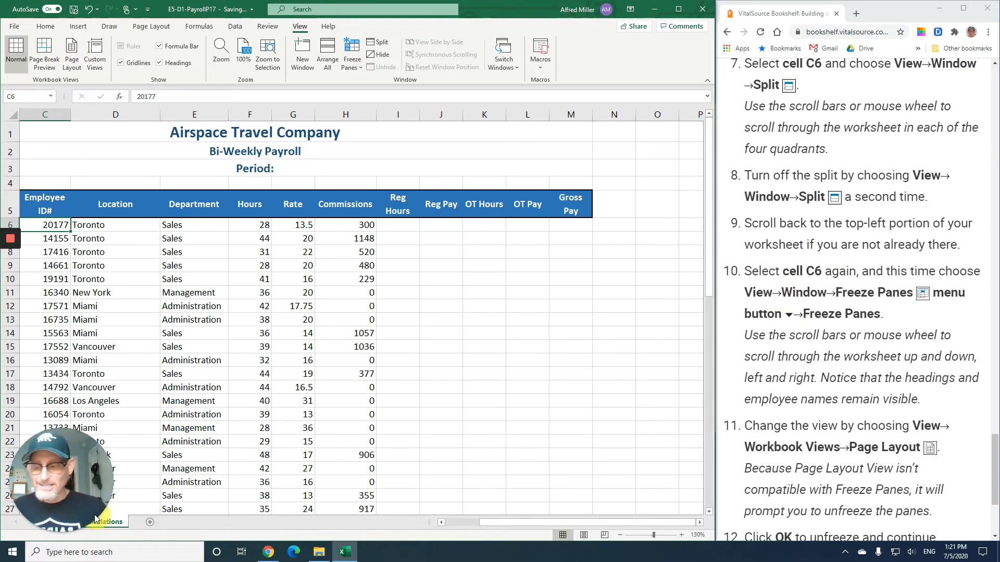
pyautogui.moveTo(108, 482); pyautogui.dragTo(692, 427)
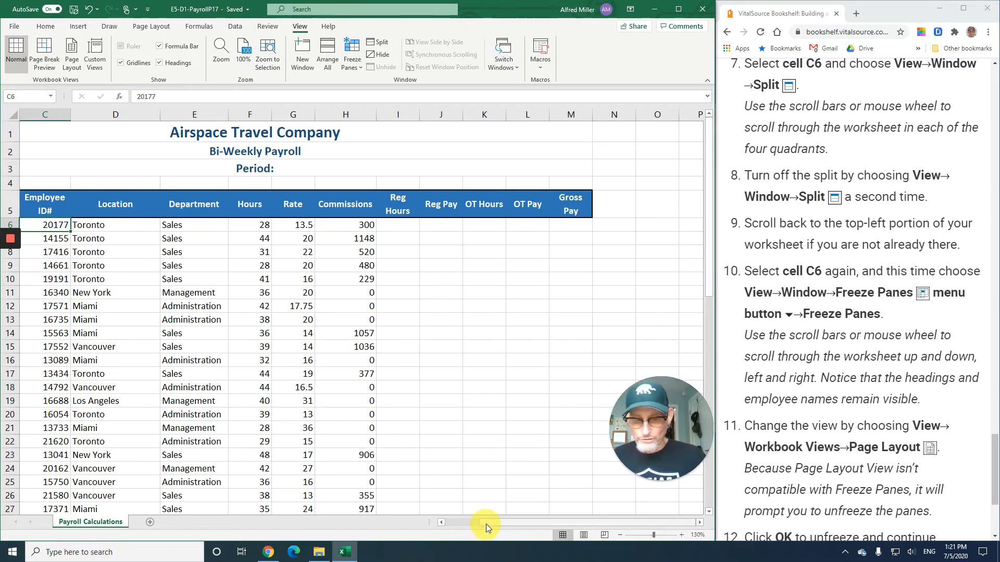
pyautogui.moveTo(486, 524); pyautogui.dragTo(434, 524)
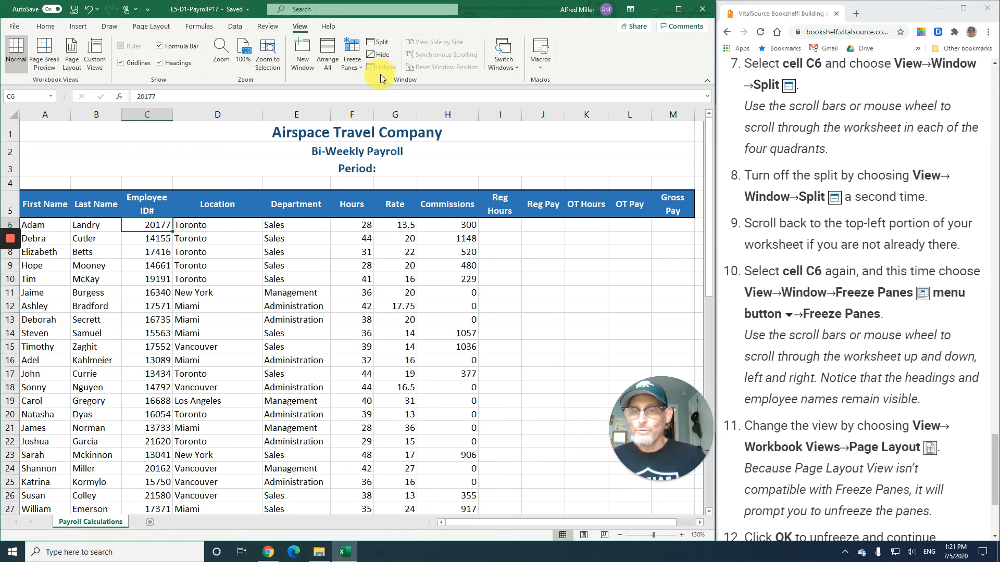
# - Freeze panes at cell C6 so the headings and employee names stay visible
pyautogui.click(358, 67)
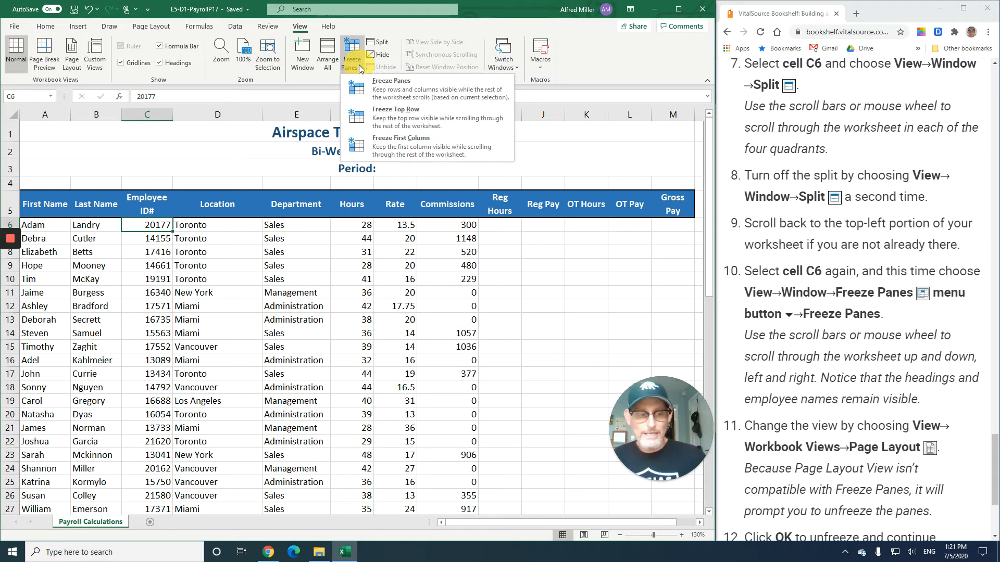
pyautogui.click(376, 94)
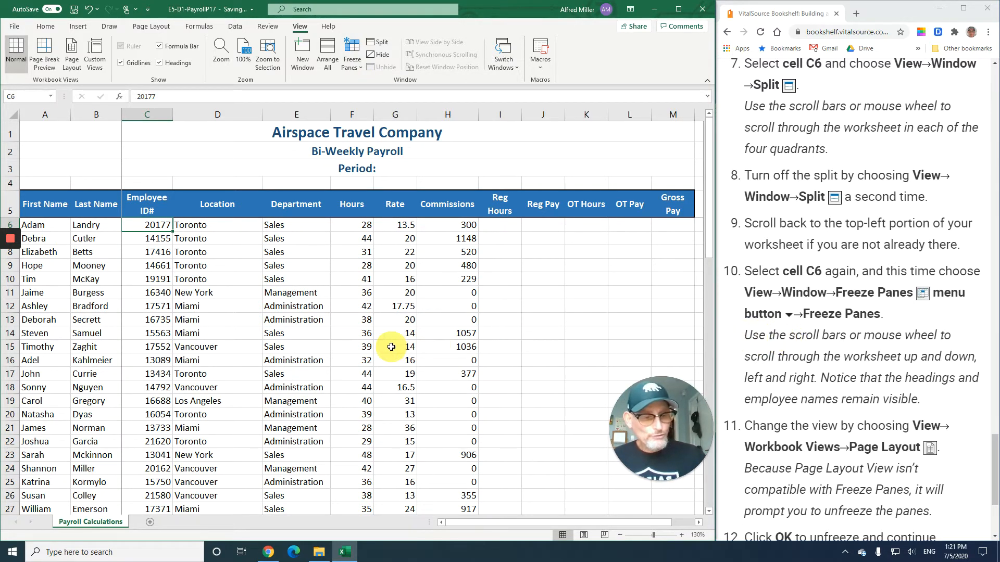
# - Scroll up and down the worksheet to check the frozen headings and names
pyautogui.scroll(-3, 319, 326)
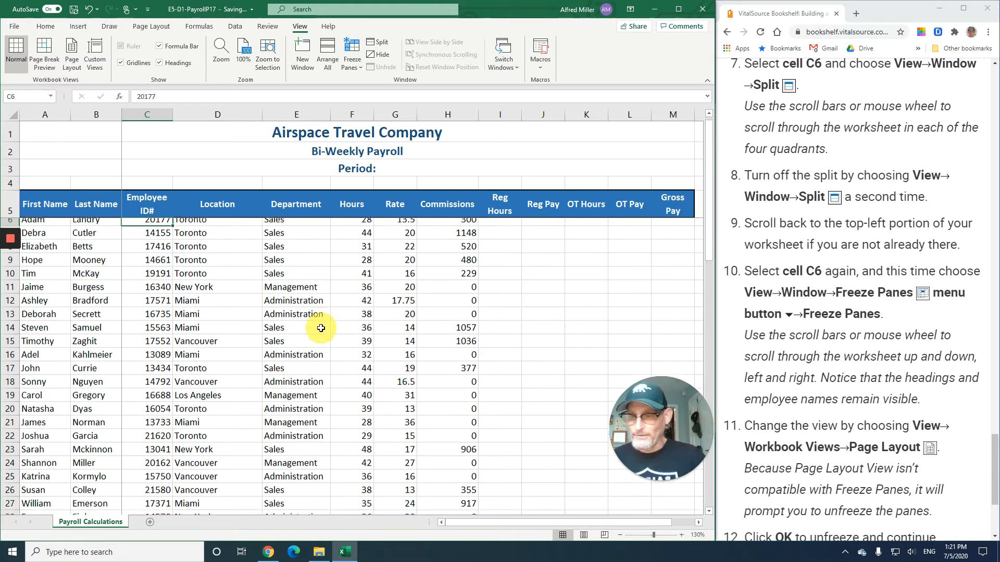
pyautogui.scroll(-2, 321, 329)
pyautogui.scroll(5, 322, 329)
pyautogui.scroll(-6, 322, 328)
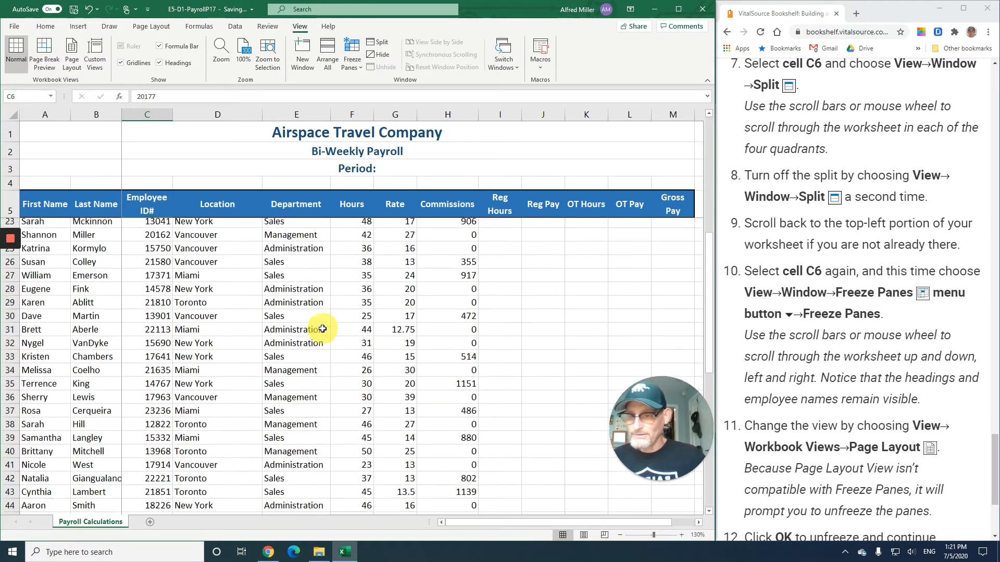
pyautogui.scroll(6, 324, 329)
pyautogui.scroll(-7, 324, 329)
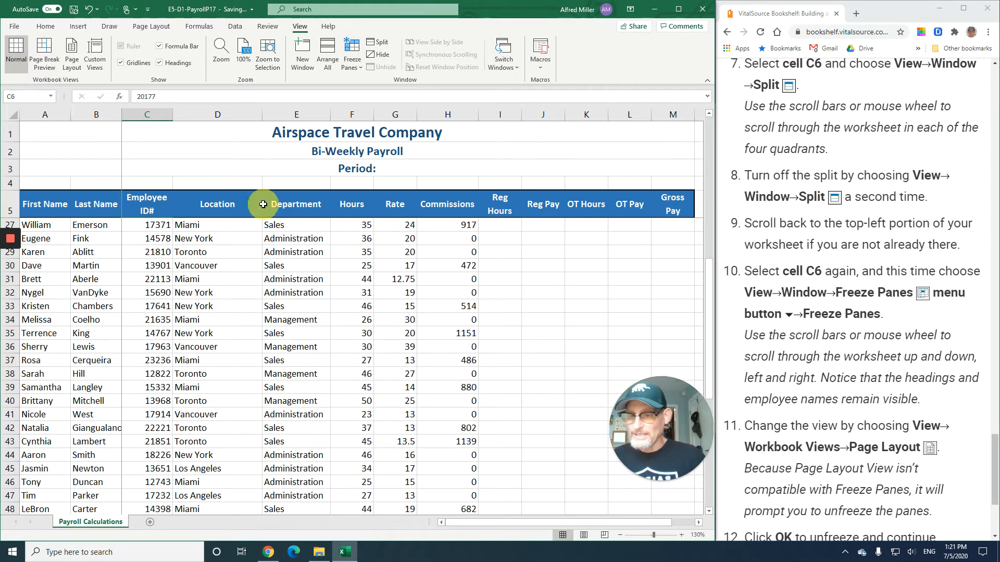
pyautogui.scroll(-3, 226, 331)
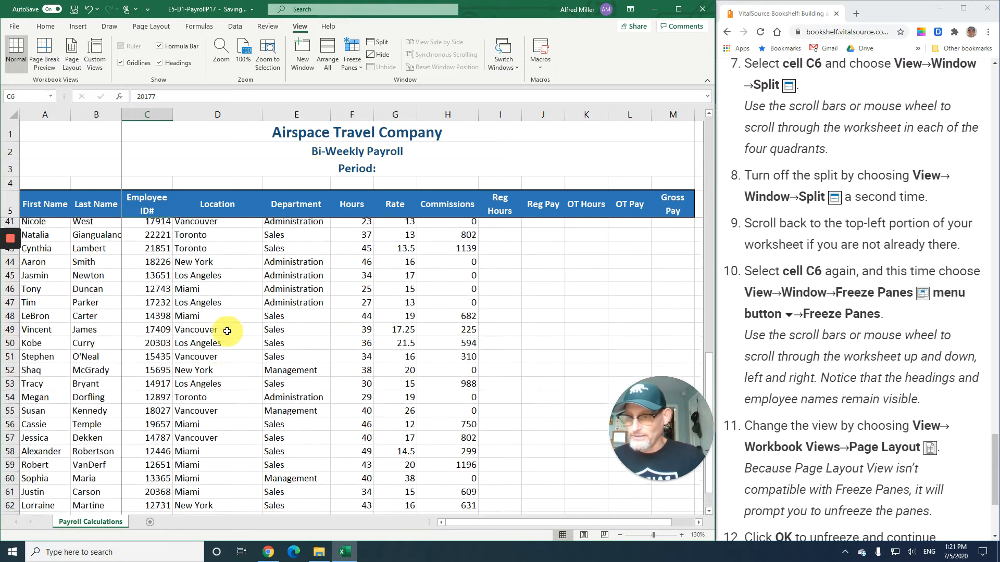
pyautogui.scroll(3, 229, 332)
pyautogui.scroll(5, 229, 332)
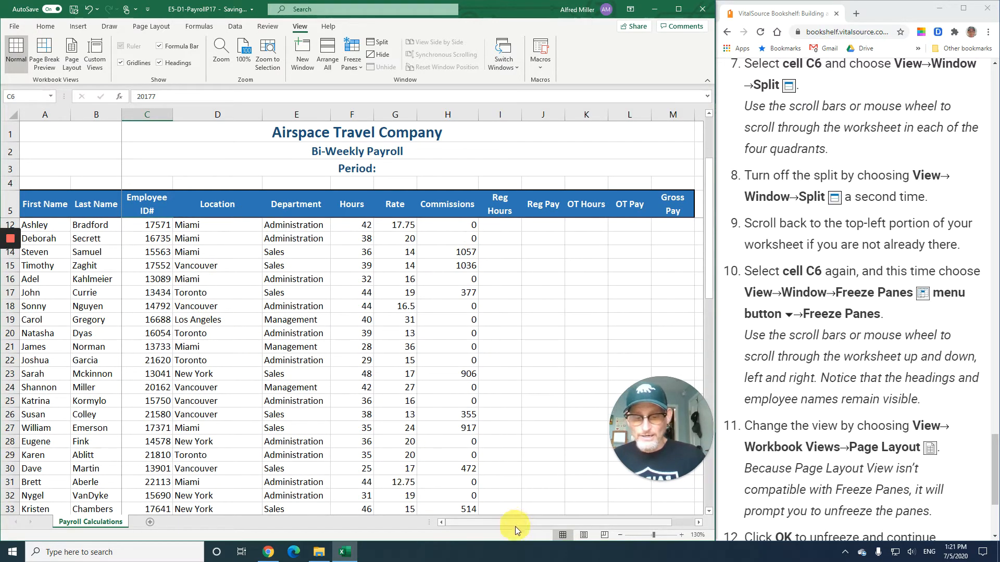
# - Switch the workbook to Page Layout view, unfreezing the panes, and return to Normal view
pyautogui.moveTo(515, 522); pyautogui.dragTo(426, 534)
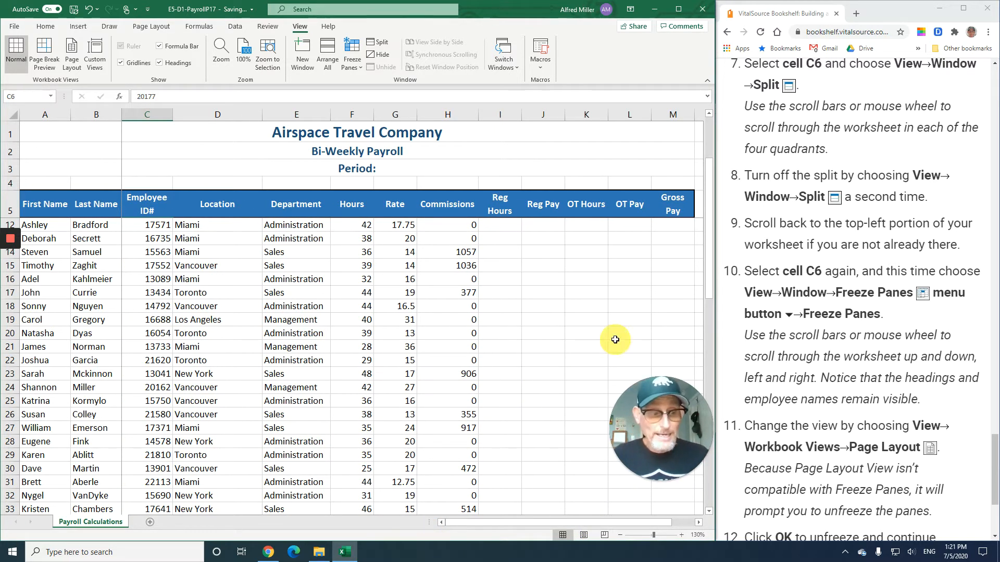
pyautogui.scroll(-4, 785, 301)
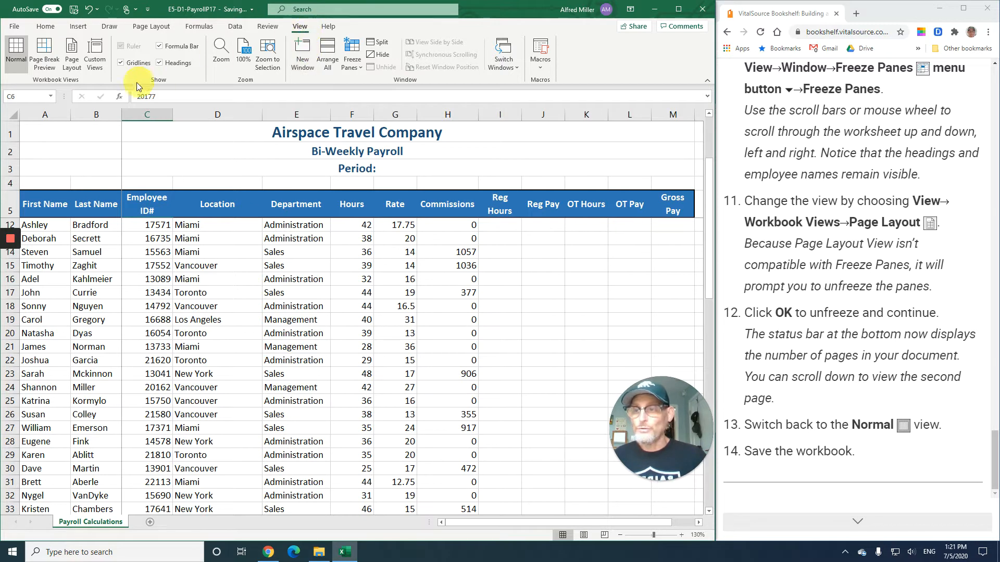
pyautogui.click(72, 62)
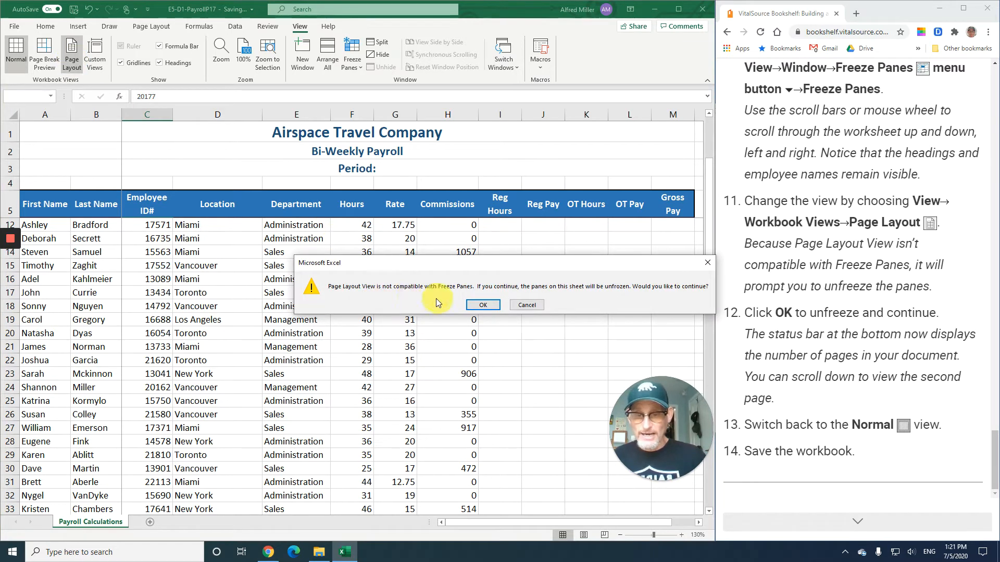
pyautogui.click(484, 306)
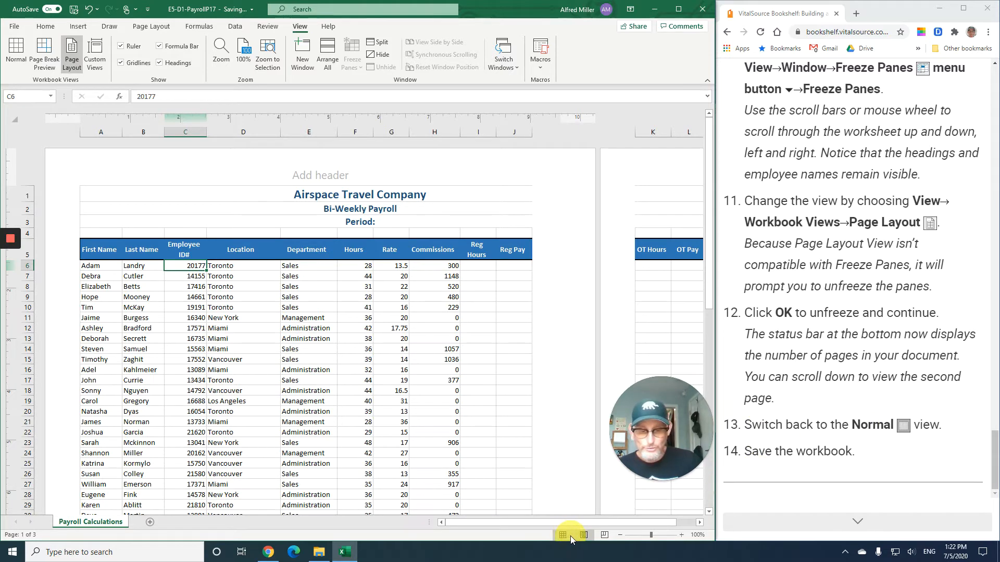
pyautogui.click(16, 52)
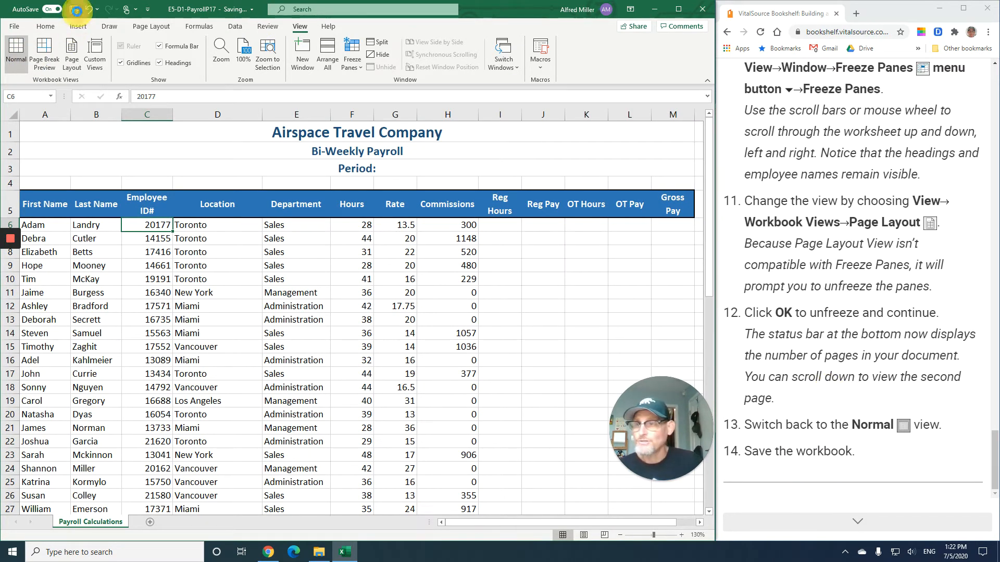
# - Open the textbook's next section and read about sorts, filters and exercise E5-D3
pyautogui.click(863, 523)
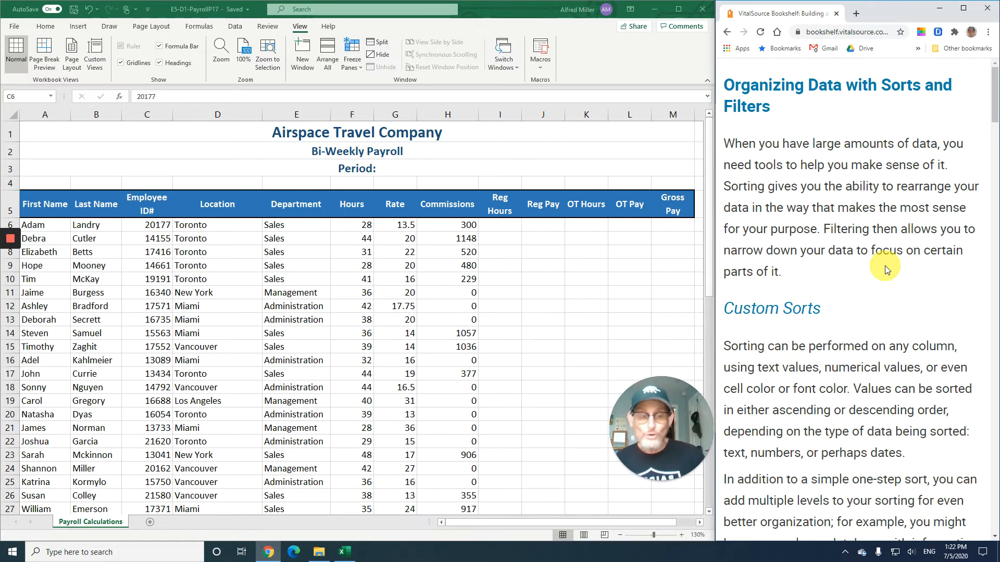
pyautogui.scroll(-5, 885, 266)
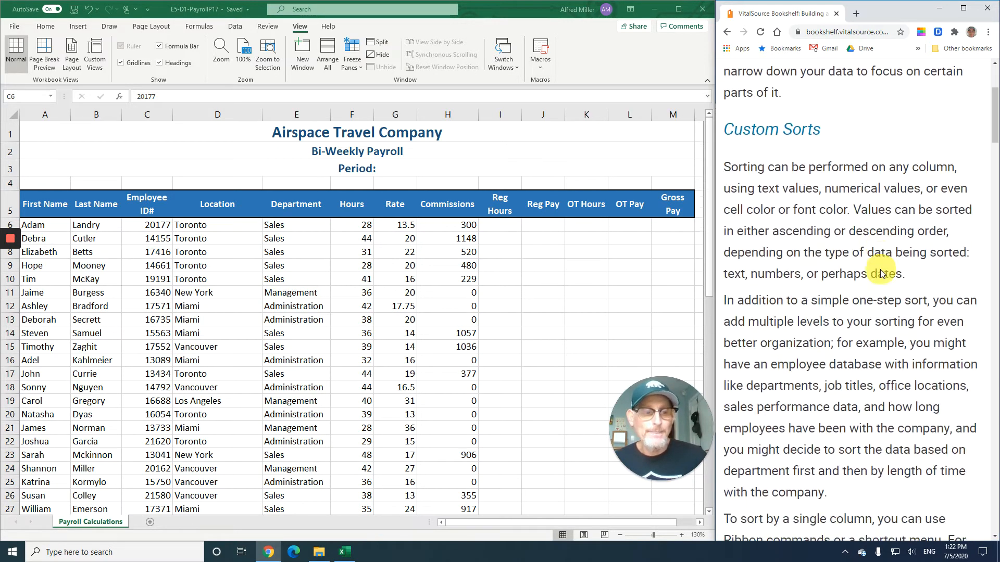
pyautogui.scroll(1, 880, 265)
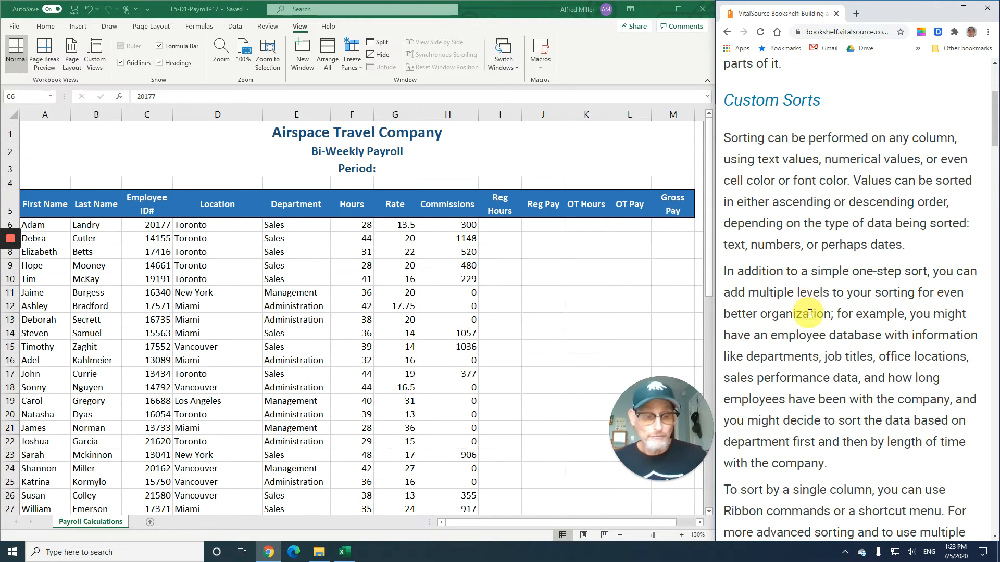
pyautogui.scroll(-5, 810, 302)
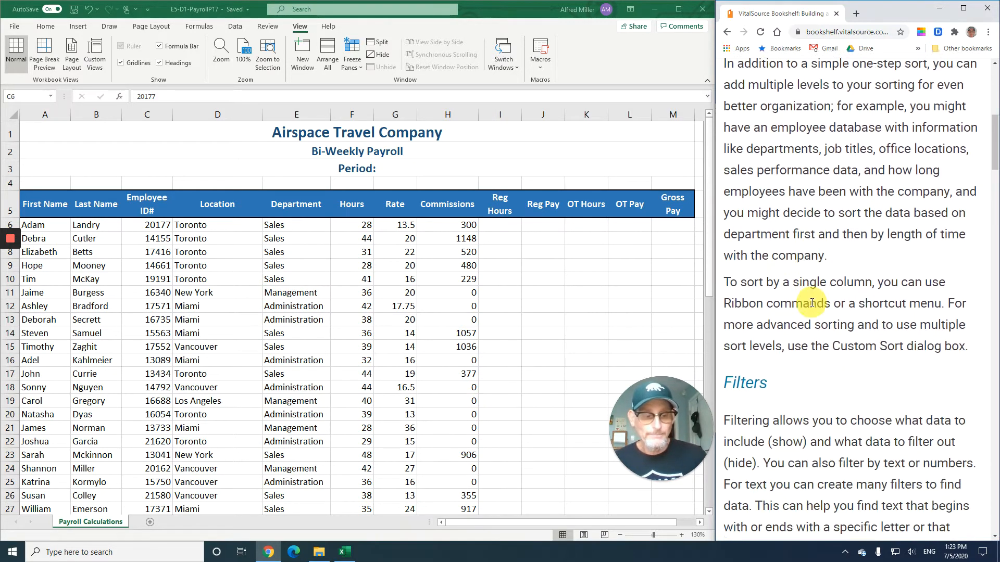
pyautogui.scroll(-6, 813, 301)
pyautogui.scroll(-3, 817, 284)
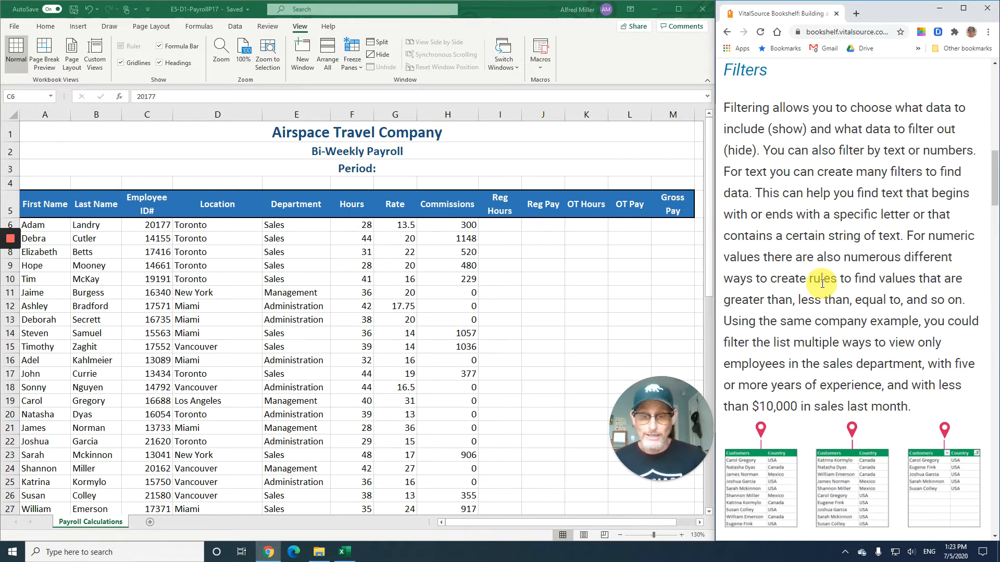
pyautogui.scroll(-2, 823, 281)
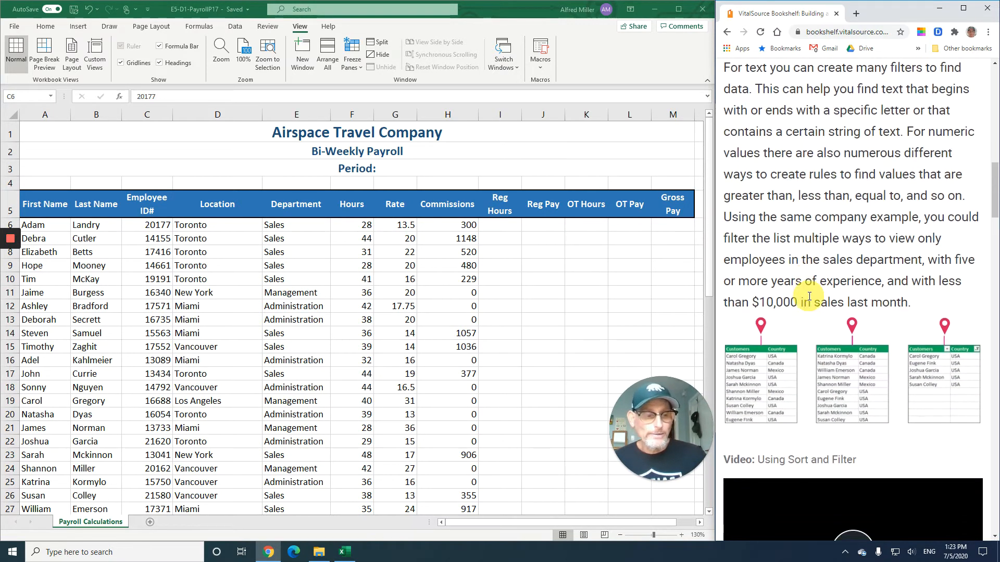
pyautogui.scroll(-1, 835, 274)
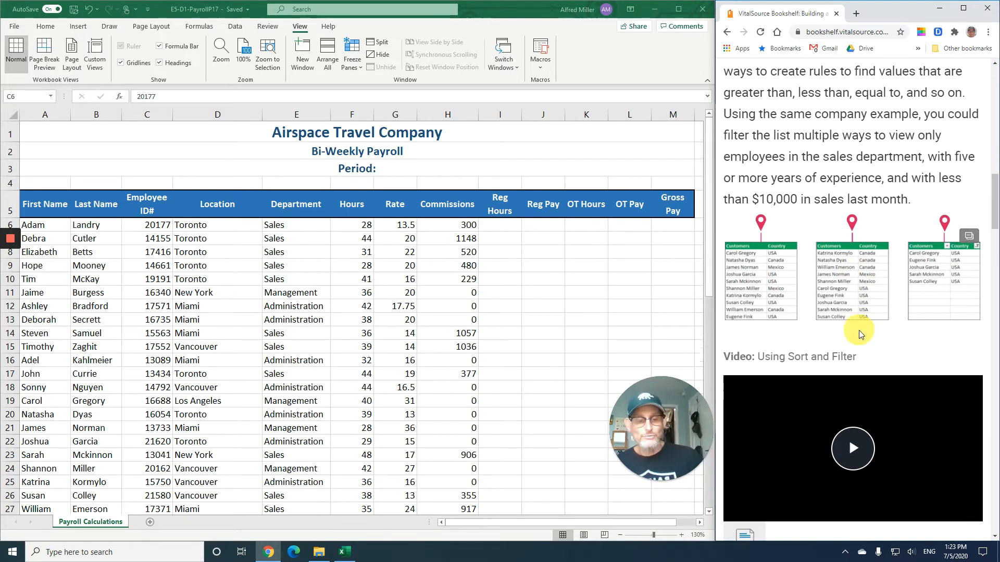
pyautogui.scroll(-6, 857, 328)
pyautogui.scroll(-3, 854, 346)
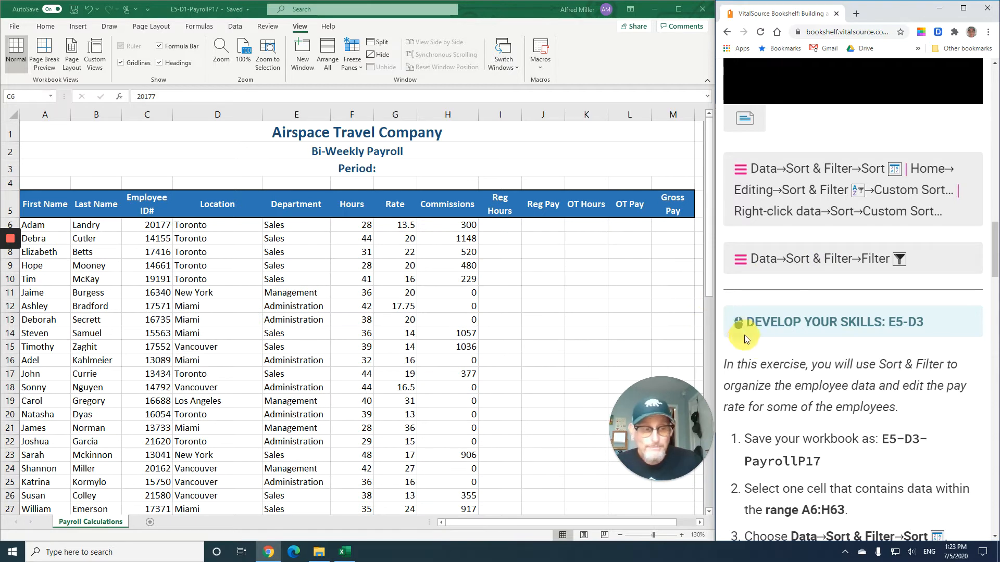
pyautogui.scroll(-4, 744, 292)
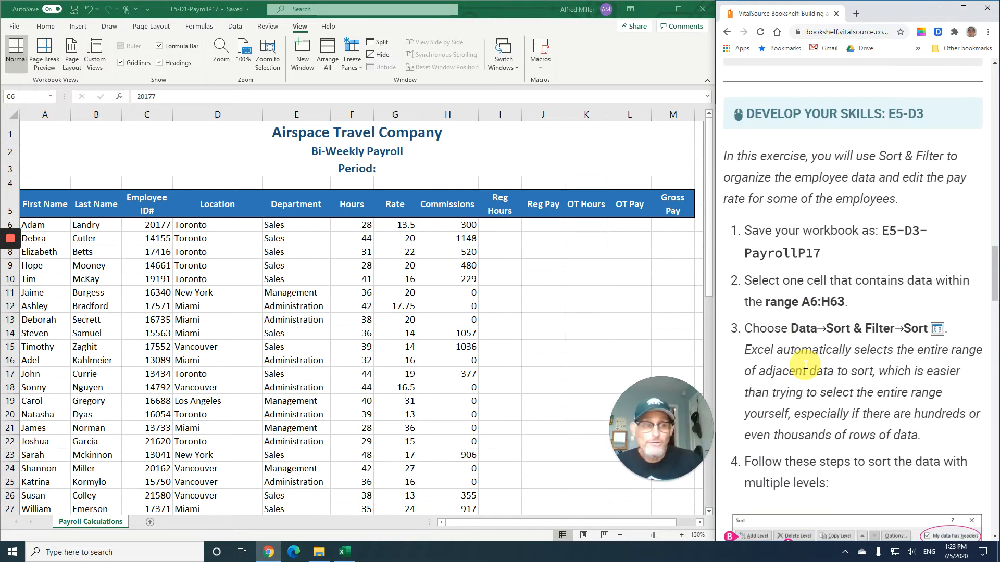
pyautogui.scroll(-1, 805, 365)
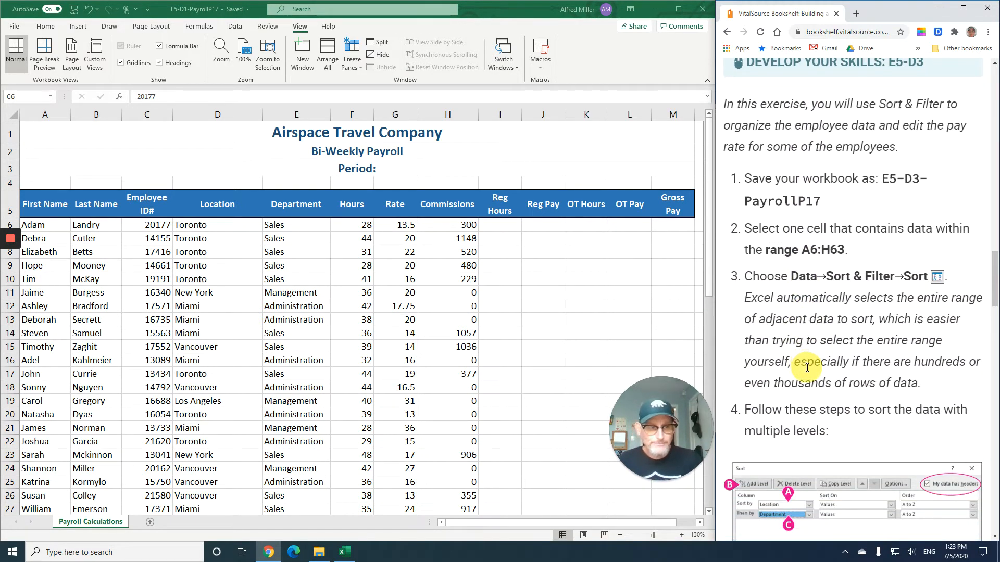
pyautogui.scroll(-2, 804, 366)
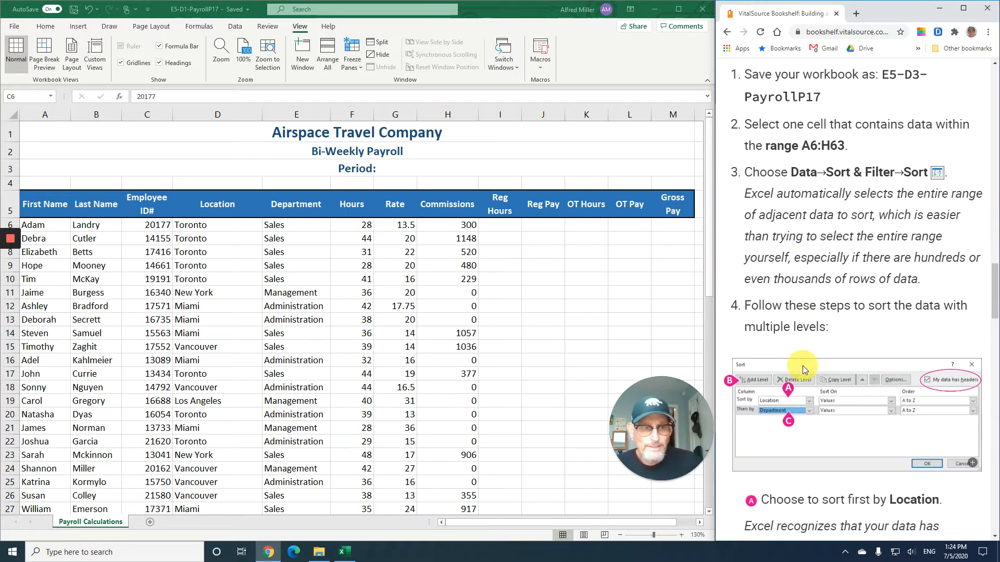
pyautogui.scroll(-1, 802, 367)
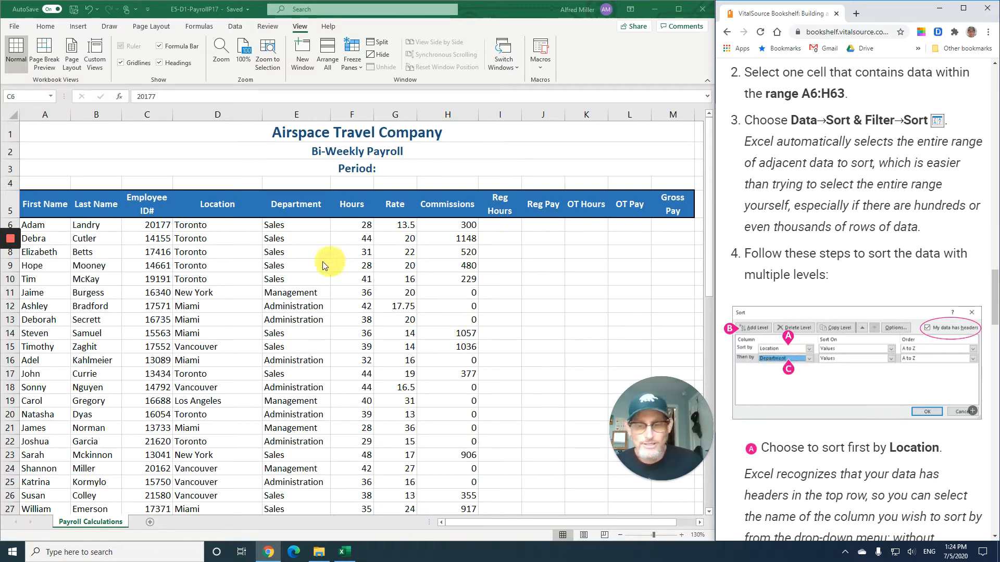
# - With a cell in the employee data selected, open Sort and set the first sort level to Location
pyautogui.click(216, 239)
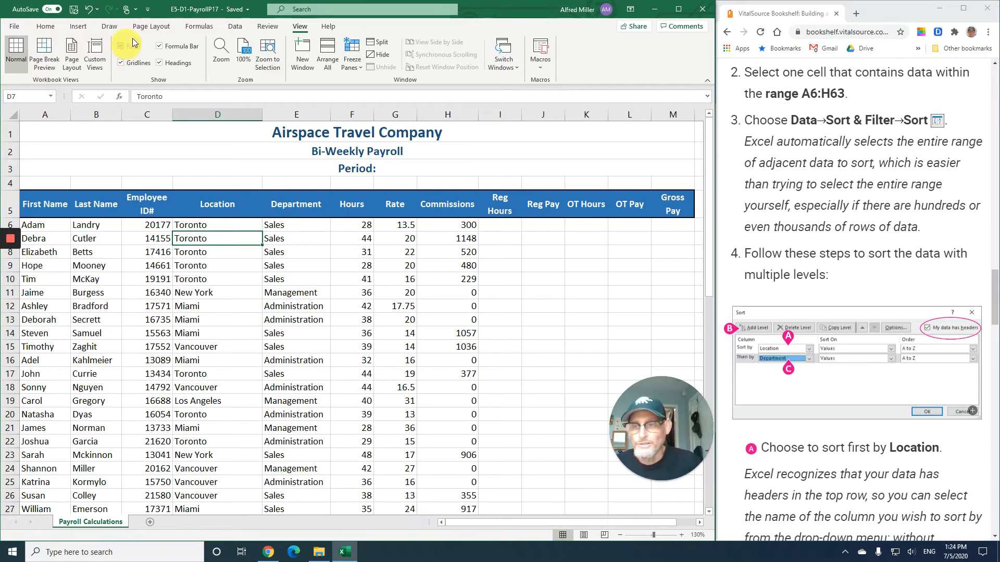
pyautogui.click(234, 29)
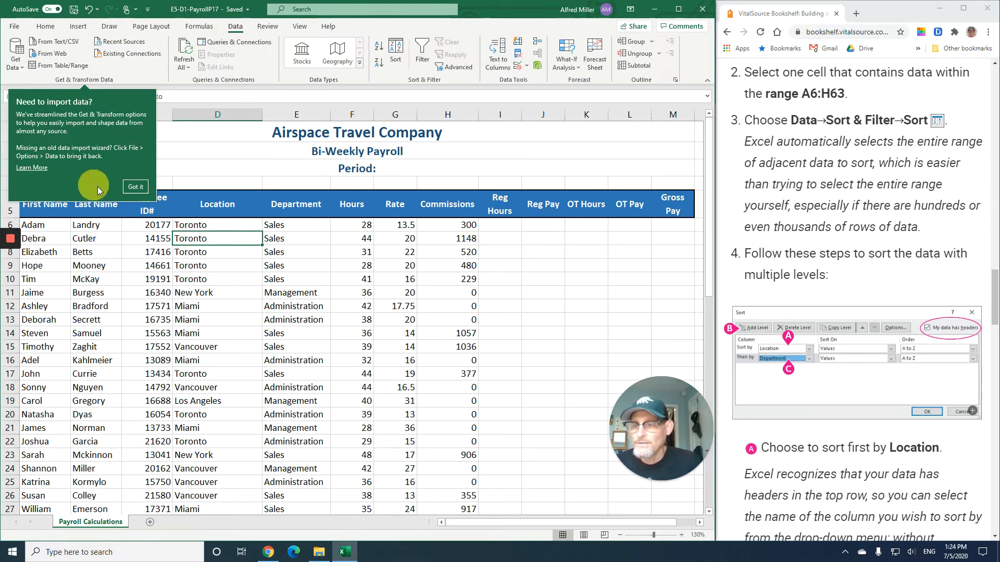
pyautogui.click(135, 186)
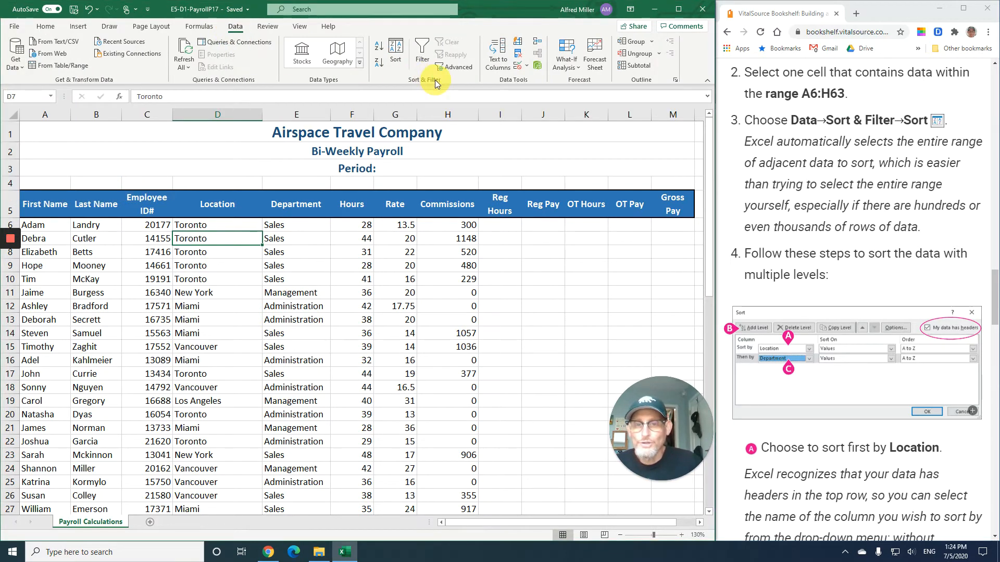
pyautogui.click(395, 49)
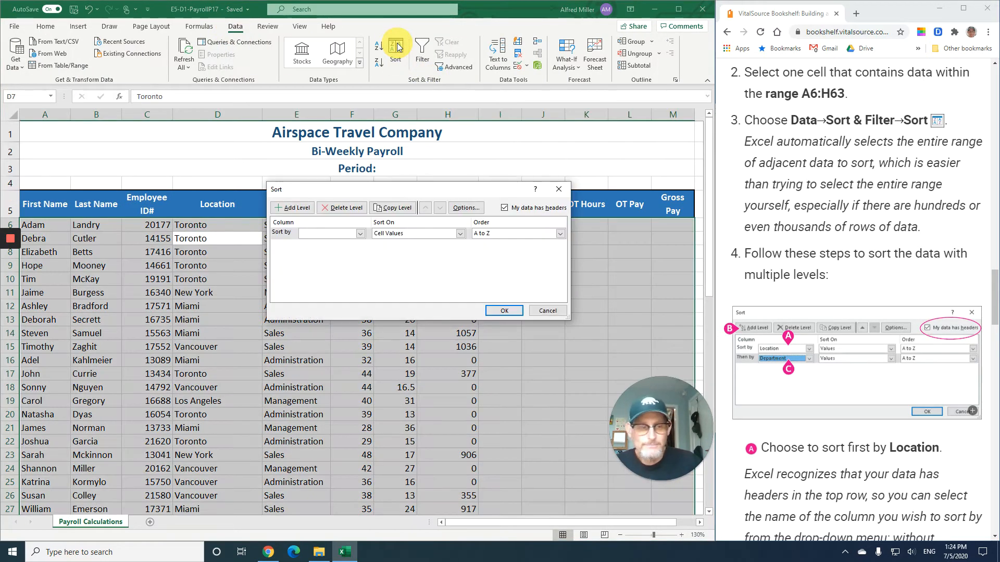
pyautogui.scroll(-3, 786, 255)
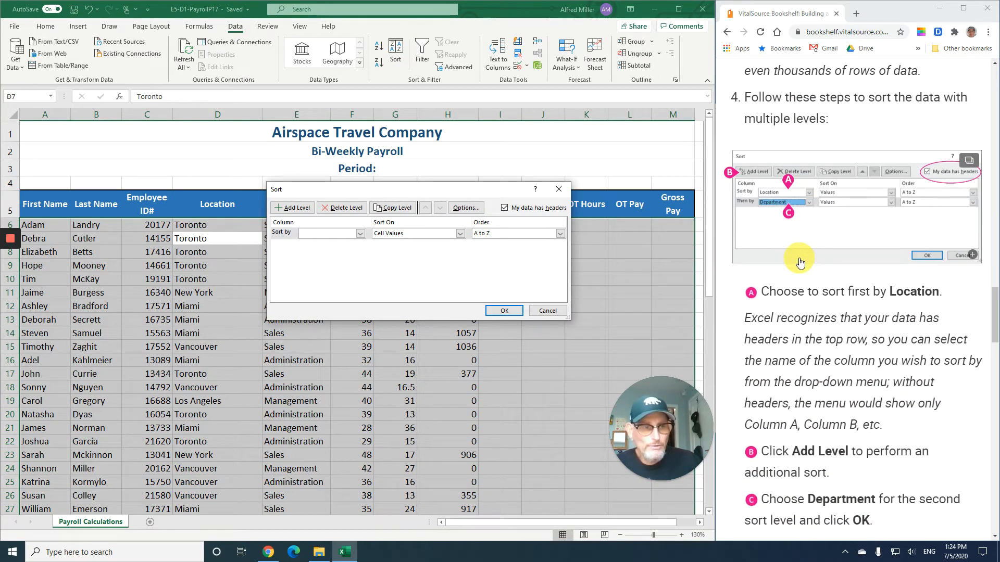
pyautogui.scroll(-2, 800, 276)
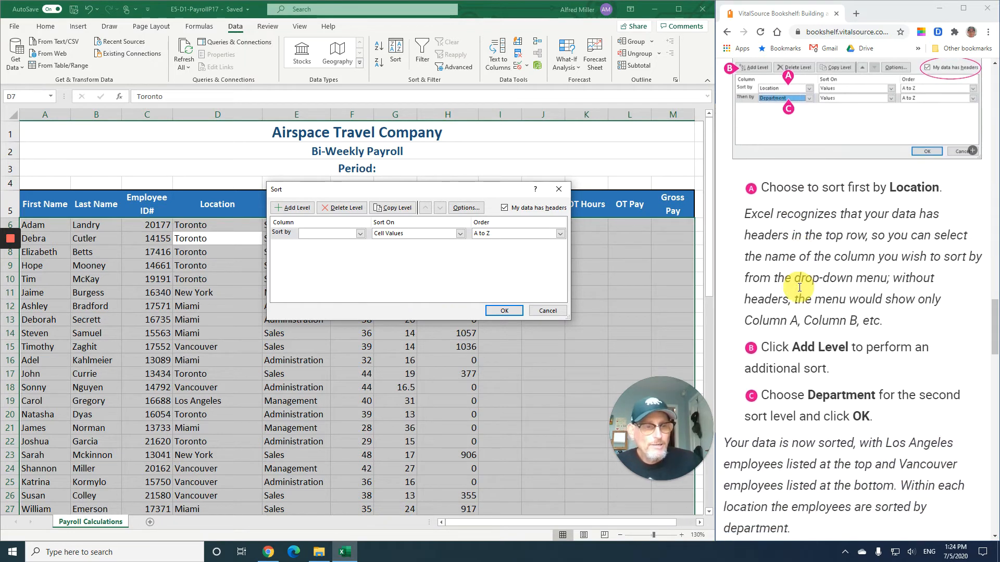
pyautogui.scroll(1, 800, 287)
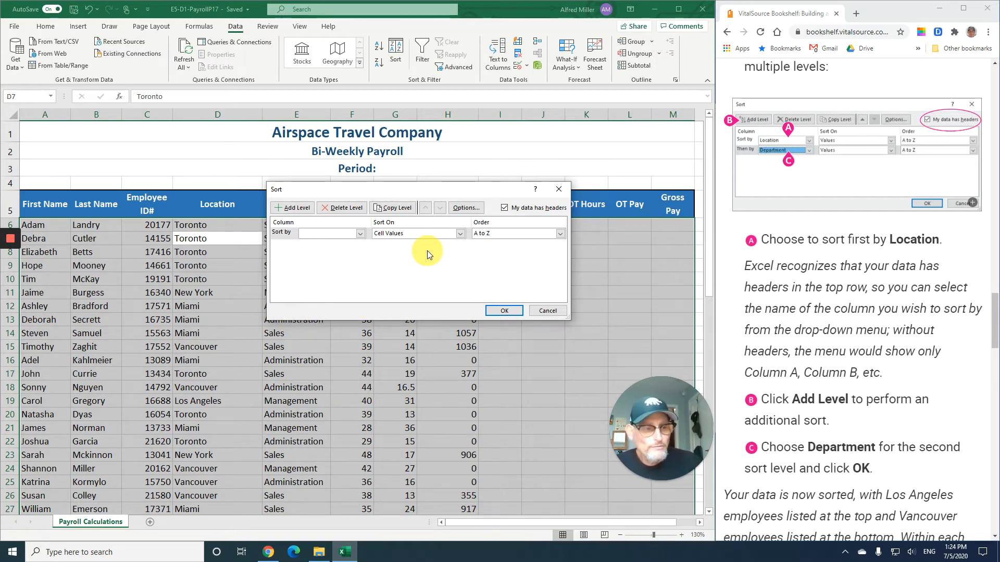
pyautogui.click(360, 234)
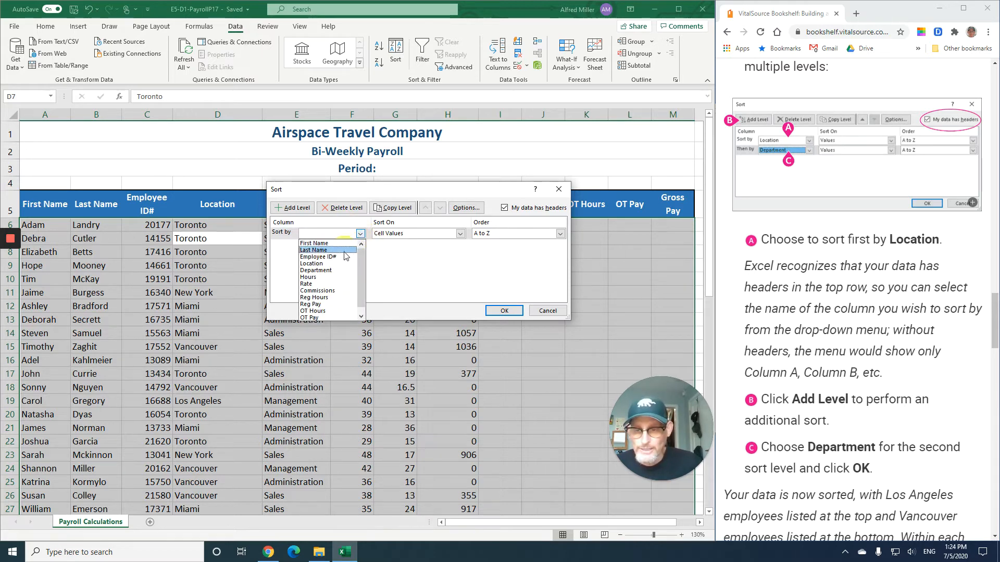
pyautogui.click(327, 264)
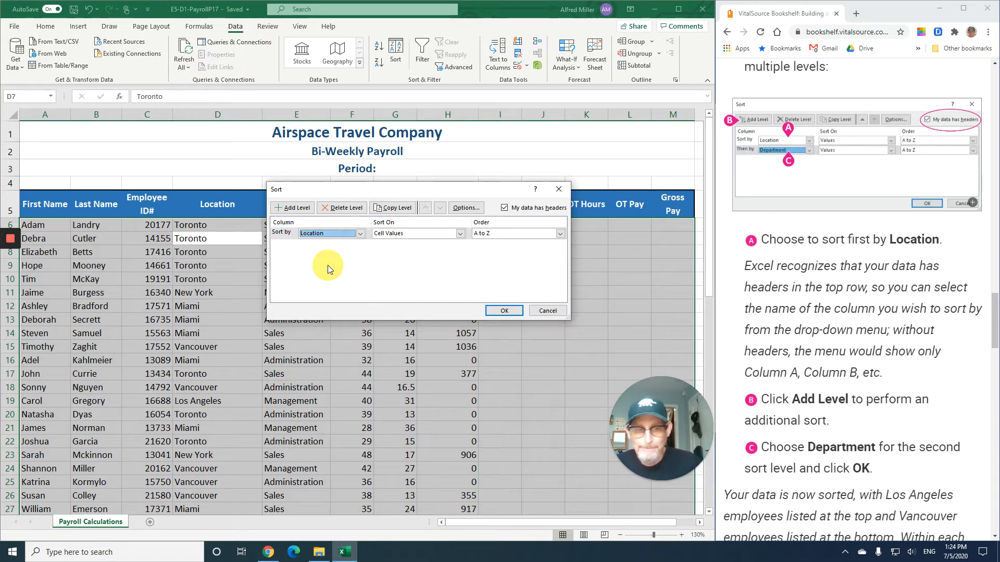
# - Add a second sort level by Department and apply the sort
pyautogui.click(305, 211)
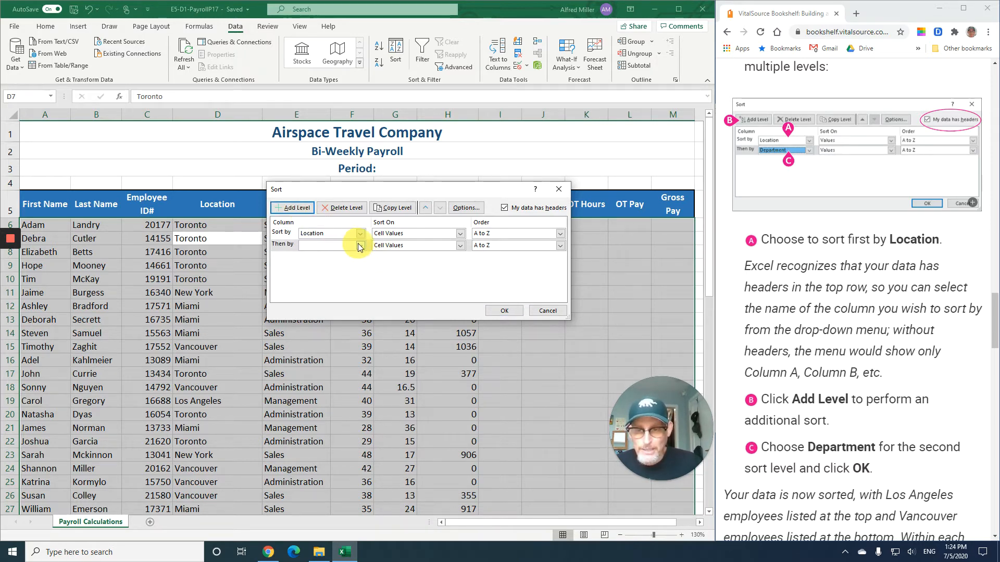
pyautogui.click(360, 246)
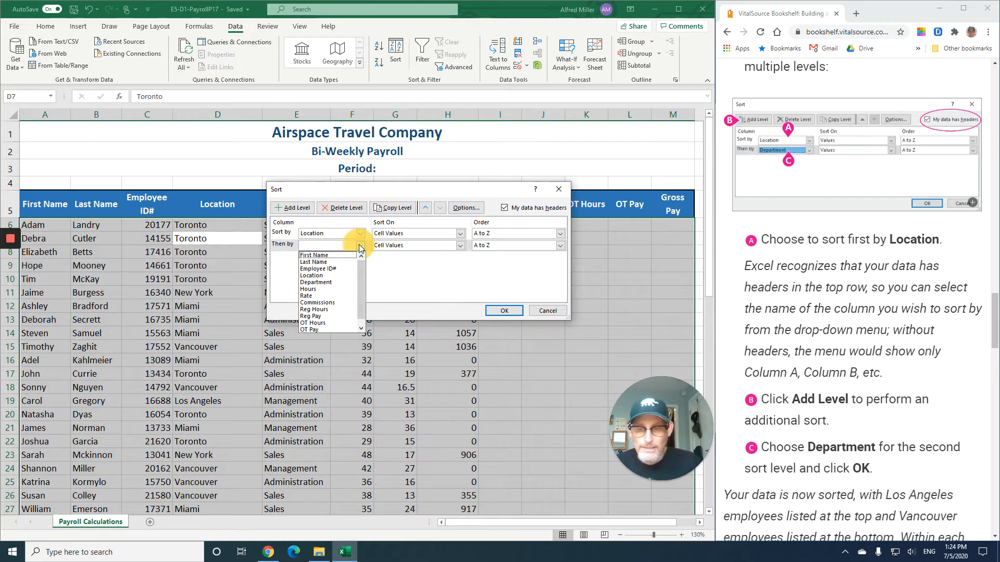
pyautogui.click(324, 281)
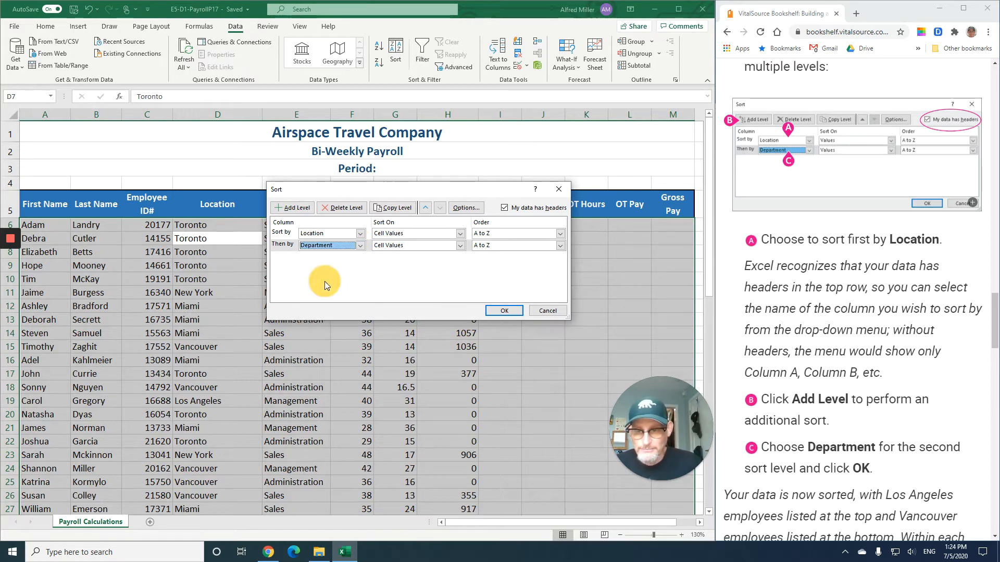
pyautogui.click(504, 311)
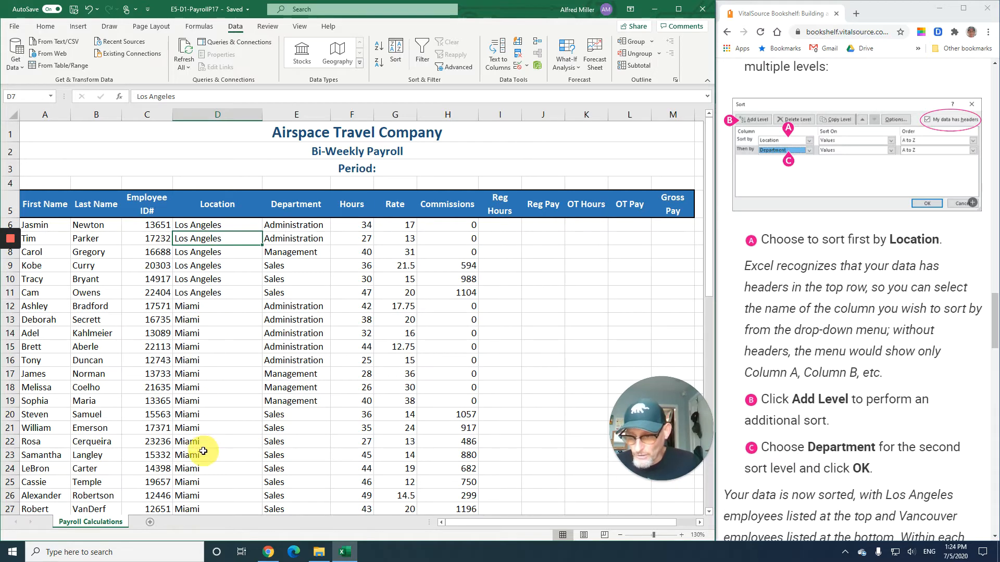
# - Review the sorted list and turn on Filter for the data's column headings
pyautogui.scroll(-1, 220, 433)
pyautogui.scroll(-4, 220, 432)
pyautogui.scroll(5, 227, 386)
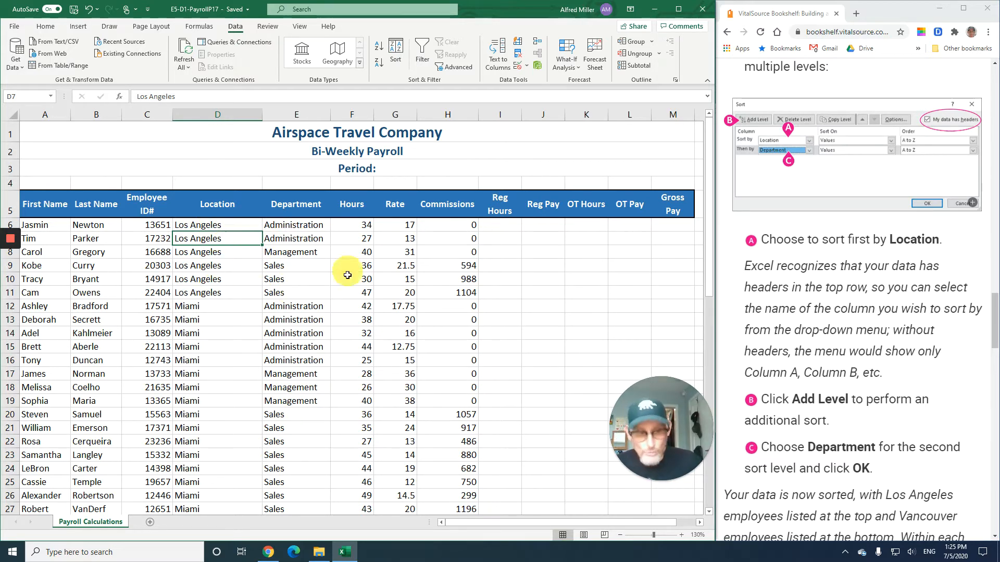
pyautogui.scroll(-2, 832, 334)
pyautogui.scroll(-7, 831, 334)
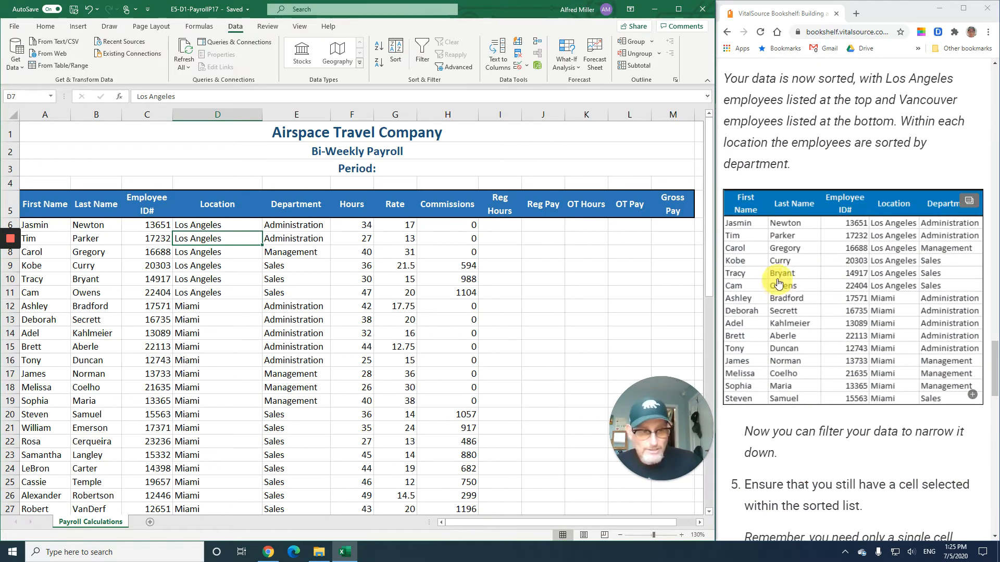
pyautogui.scroll(-4, 848, 320)
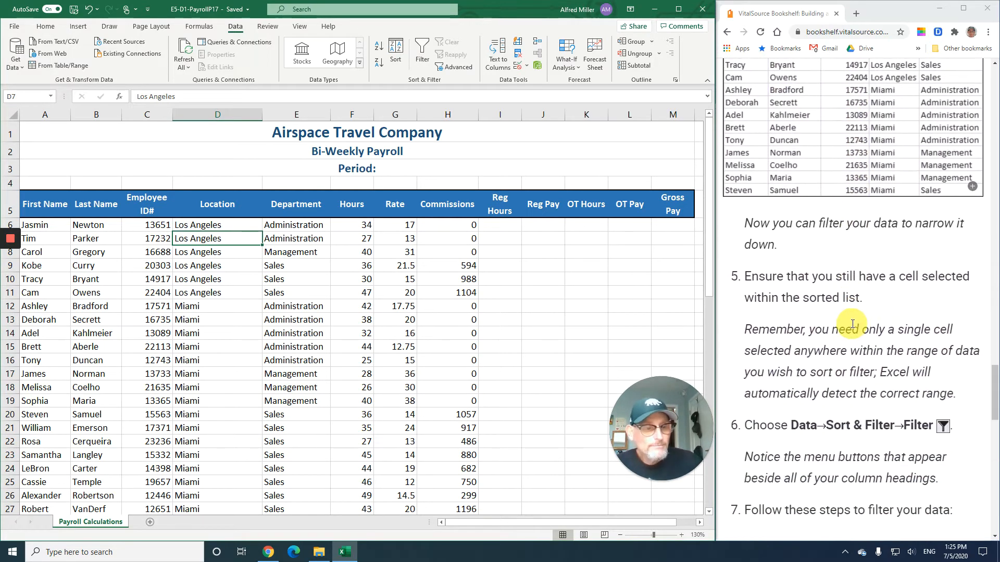
pyautogui.scroll(-3, 852, 323)
pyautogui.scroll(-1, 852, 323)
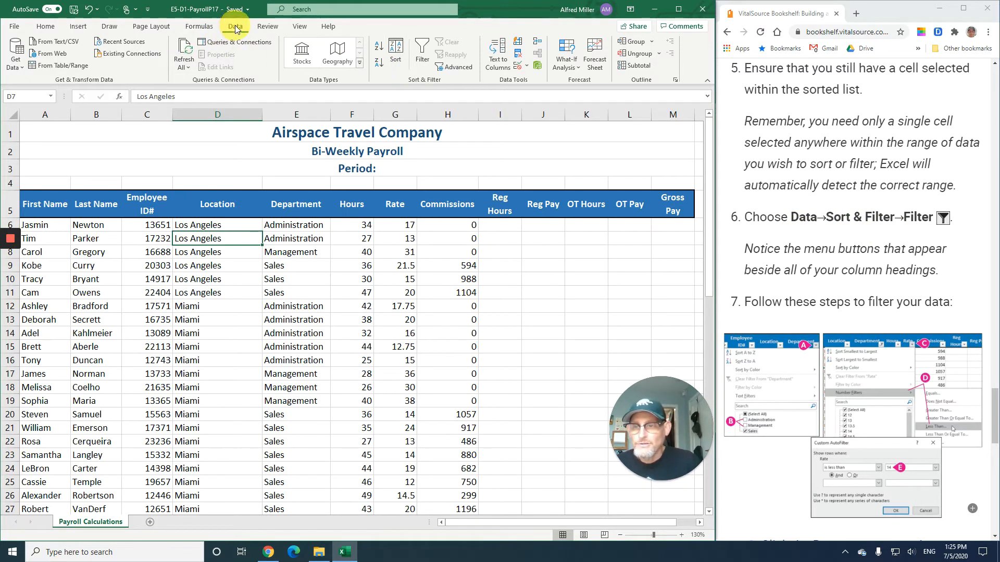
pyautogui.click(422, 58)
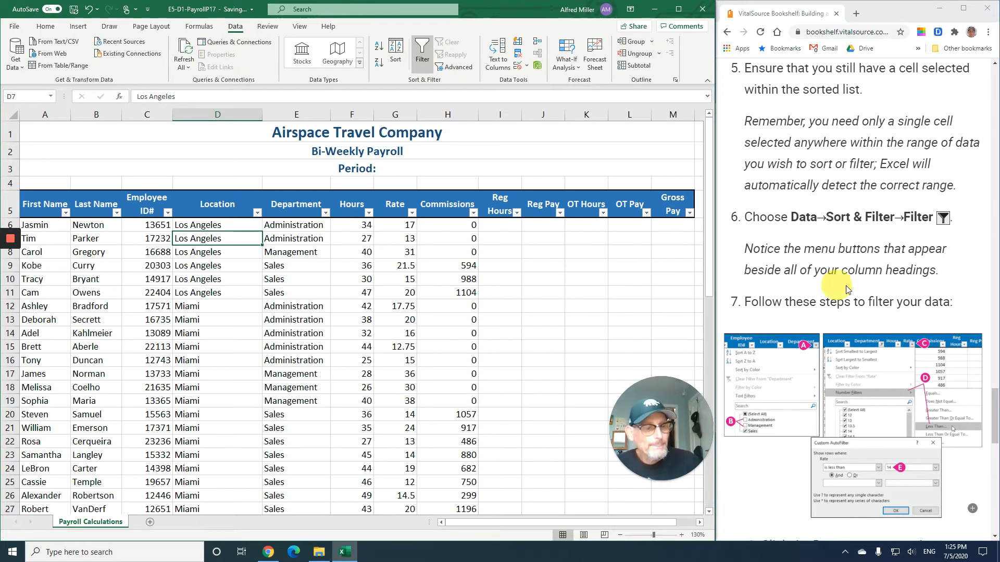
# - Filter the Department column to show only Sales employees, excluding Administration and Management
pyautogui.scroll(-4, 846, 289)
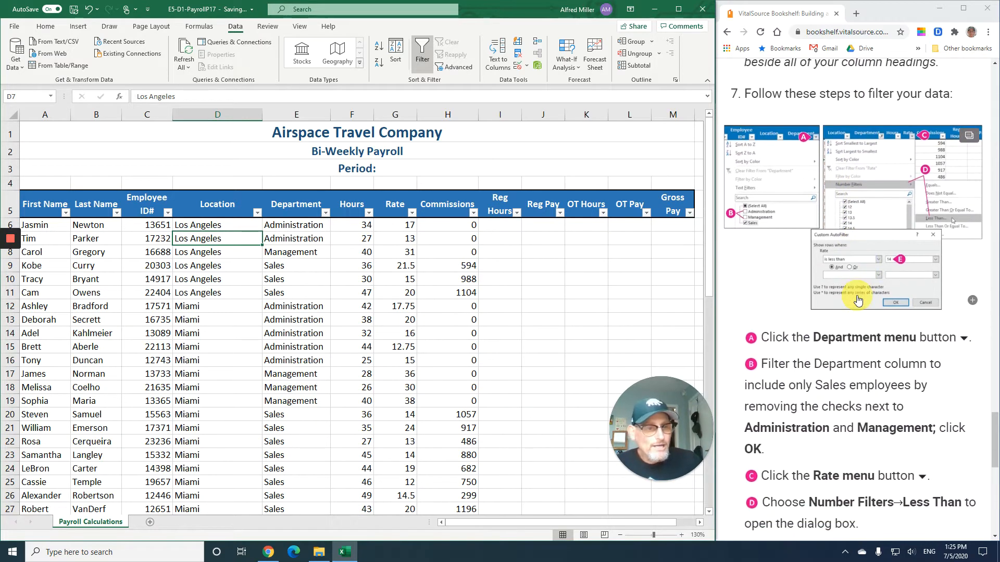
pyautogui.scroll(-1, 857, 300)
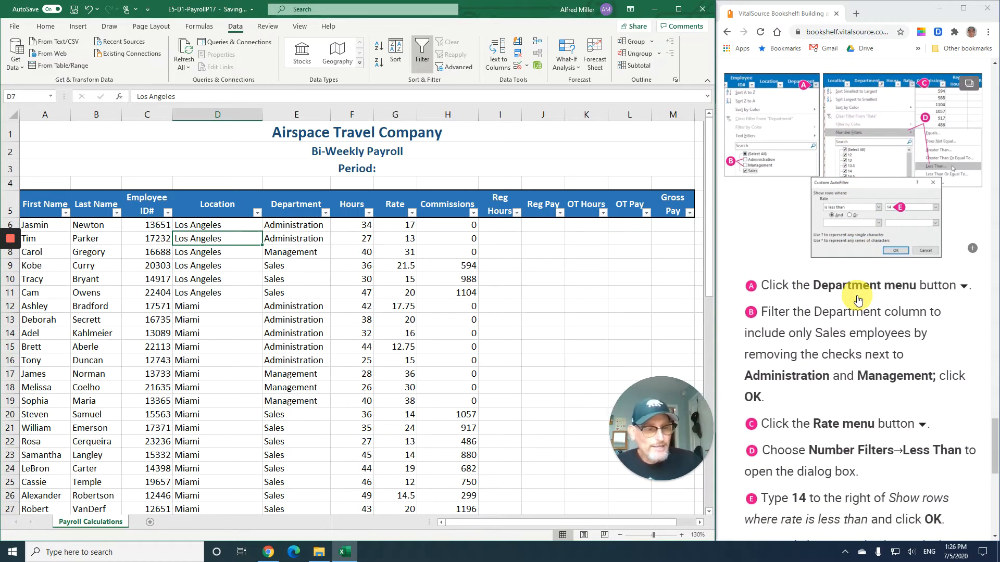
pyautogui.scroll(-1, 857, 300)
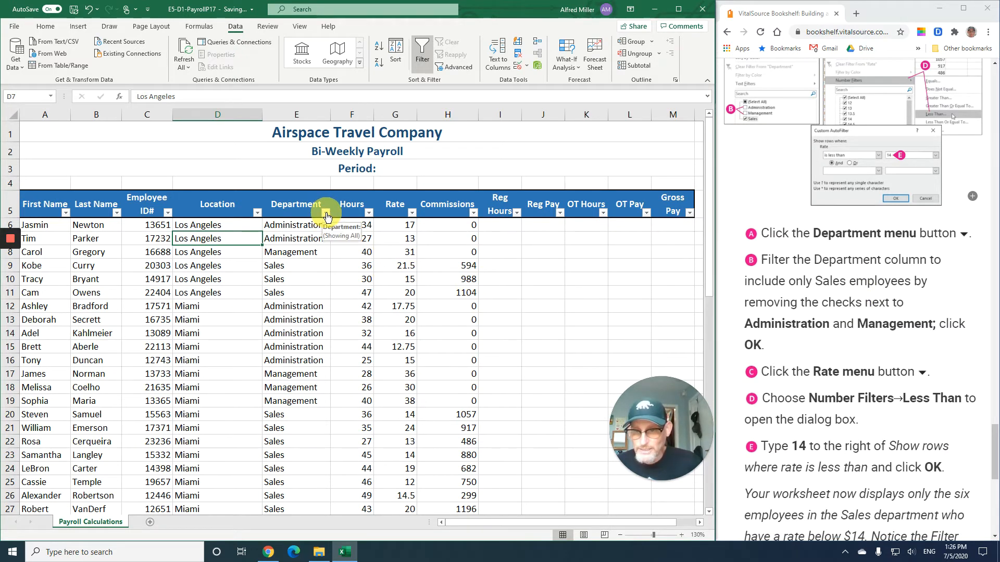
pyautogui.click(326, 213)
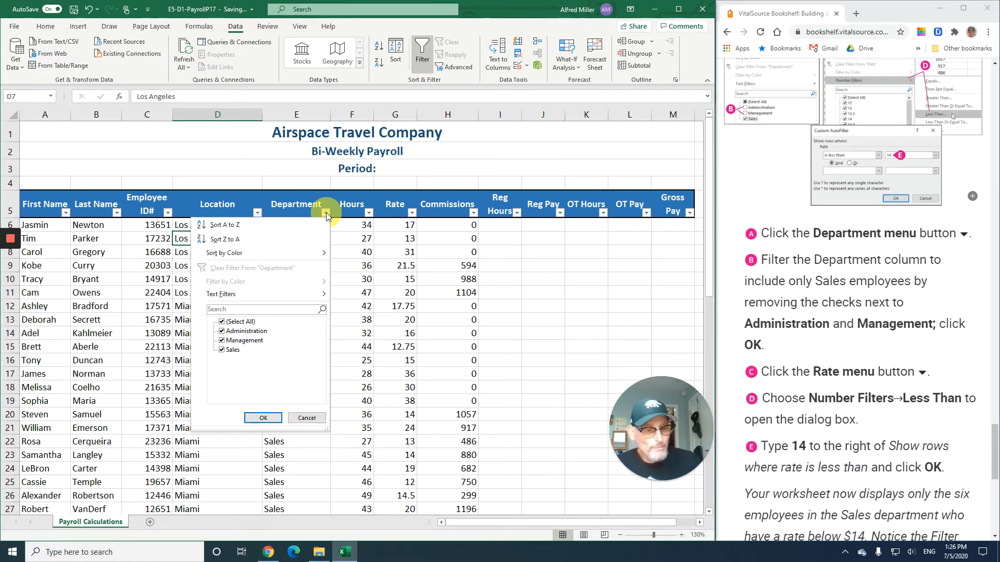
pyautogui.click(222, 331)
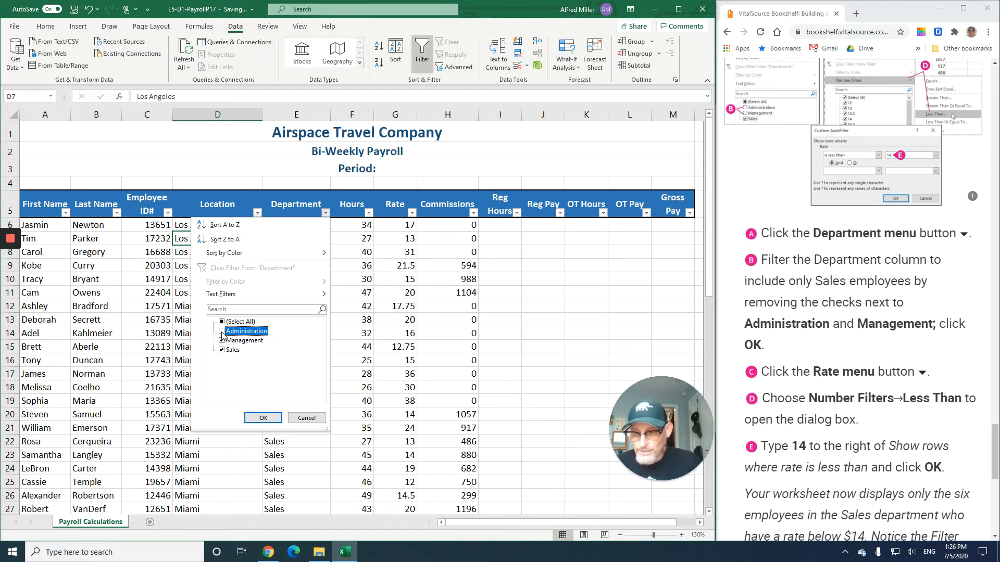
pyautogui.click(222, 341)
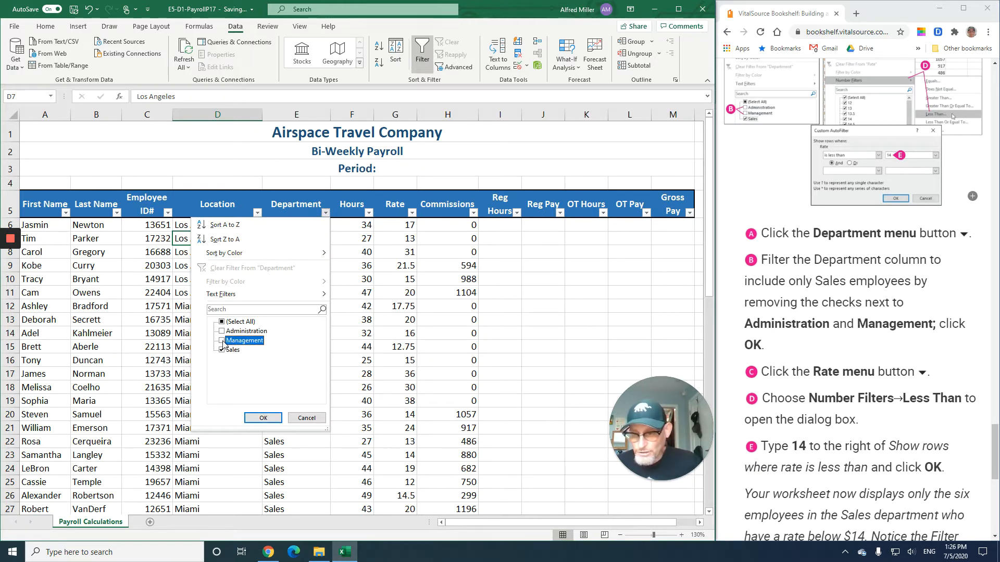
pyautogui.click(265, 418)
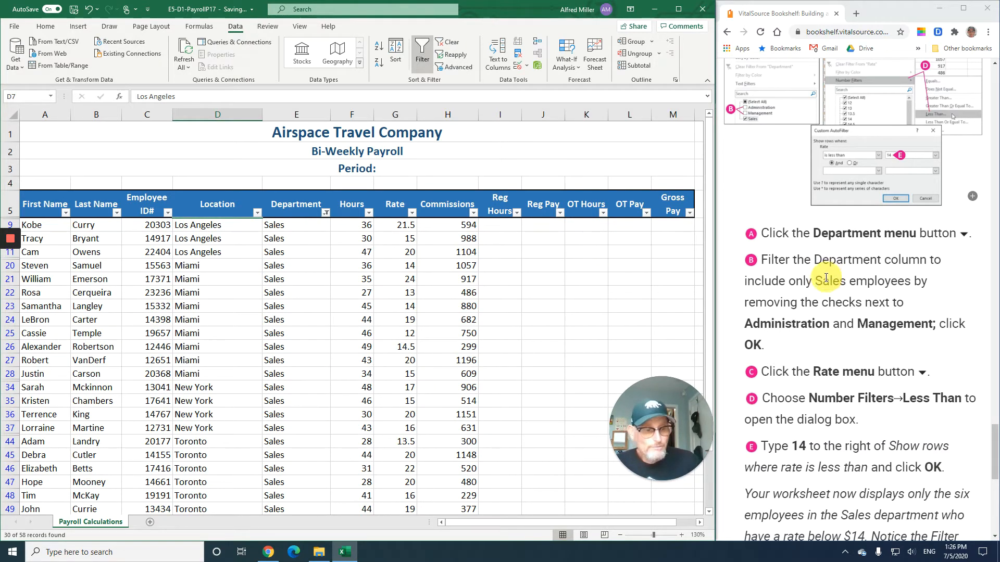
# - Add a Rate number filter showing only rates less than 14
pyautogui.scroll(-4, 820, 282)
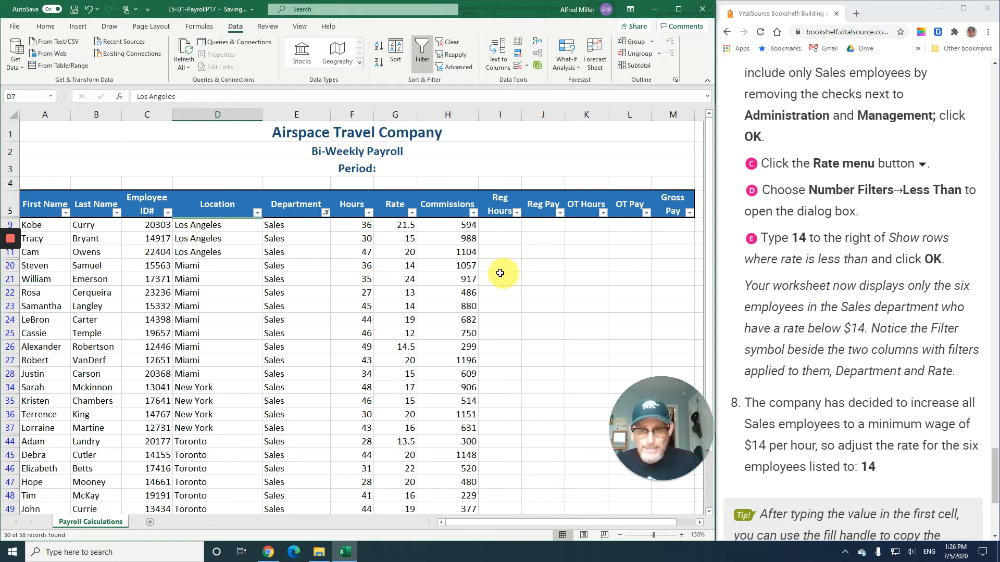
pyautogui.click(412, 213)
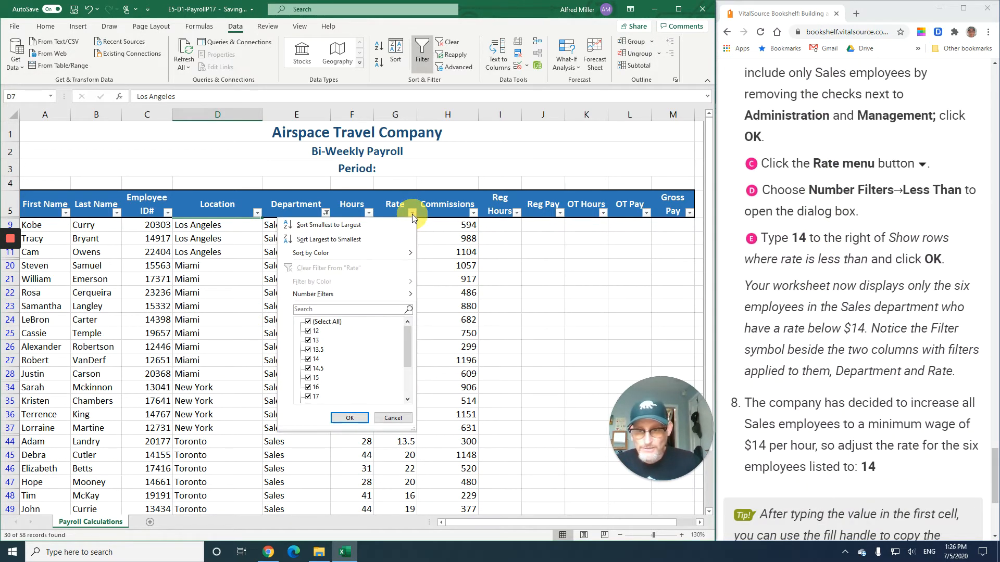
pyautogui.moveTo(387, 300)
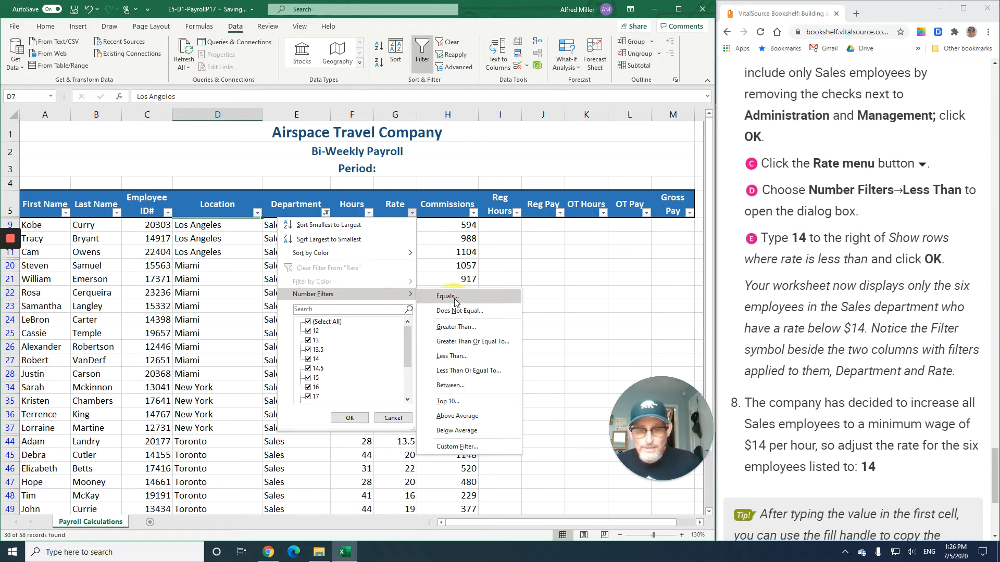
pyautogui.click(472, 355)
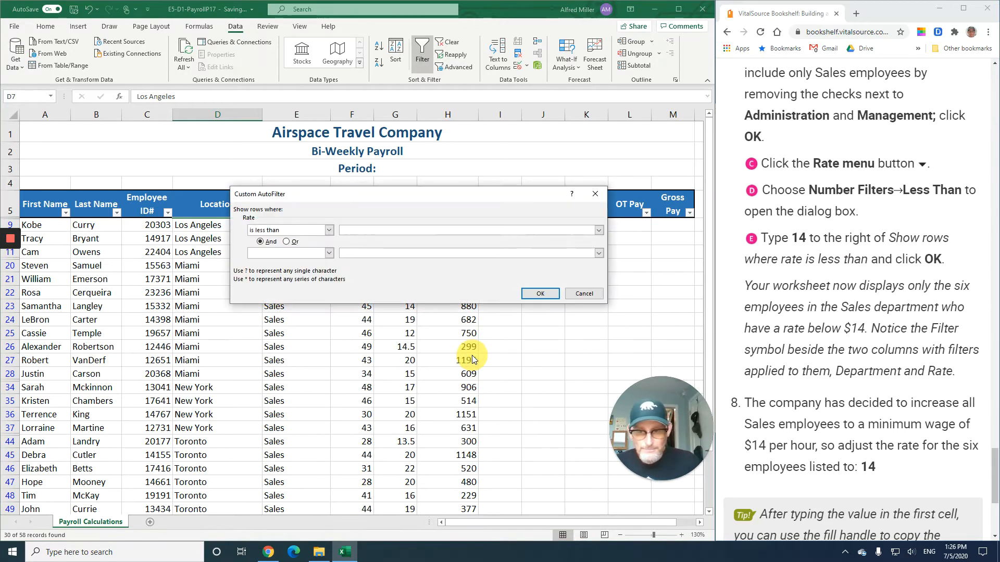
pyautogui.click(551, 297)
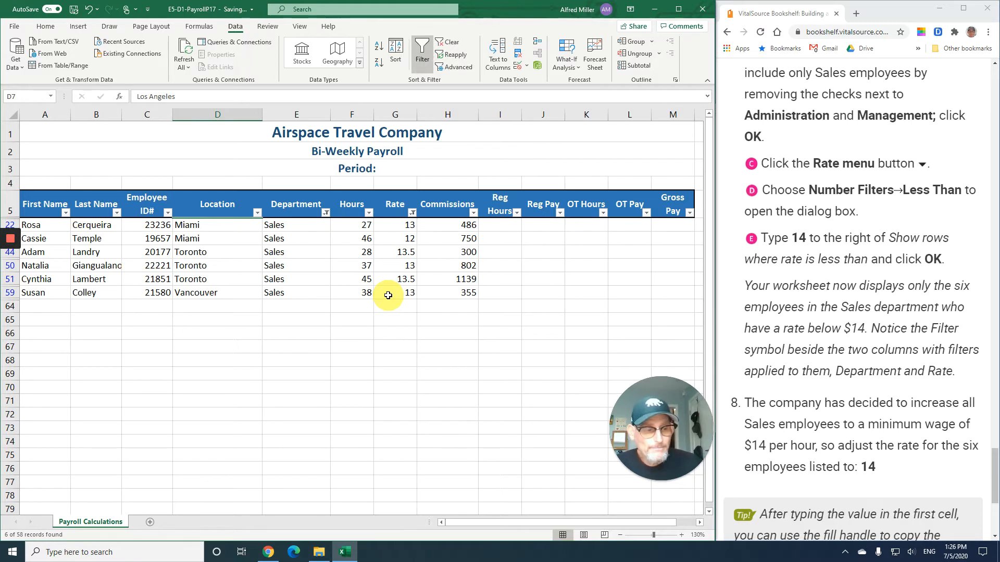
# - Set the first visible rate to 14 and fill it down through the other filtered rows
pyautogui.scroll(-4, 825, 299)
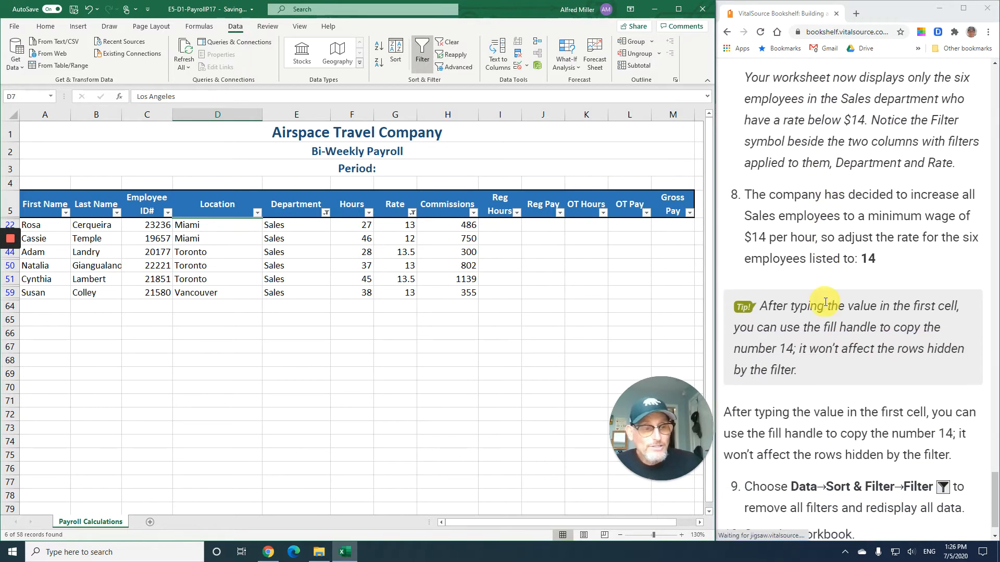
pyautogui.scroll(-1, 825, 302)
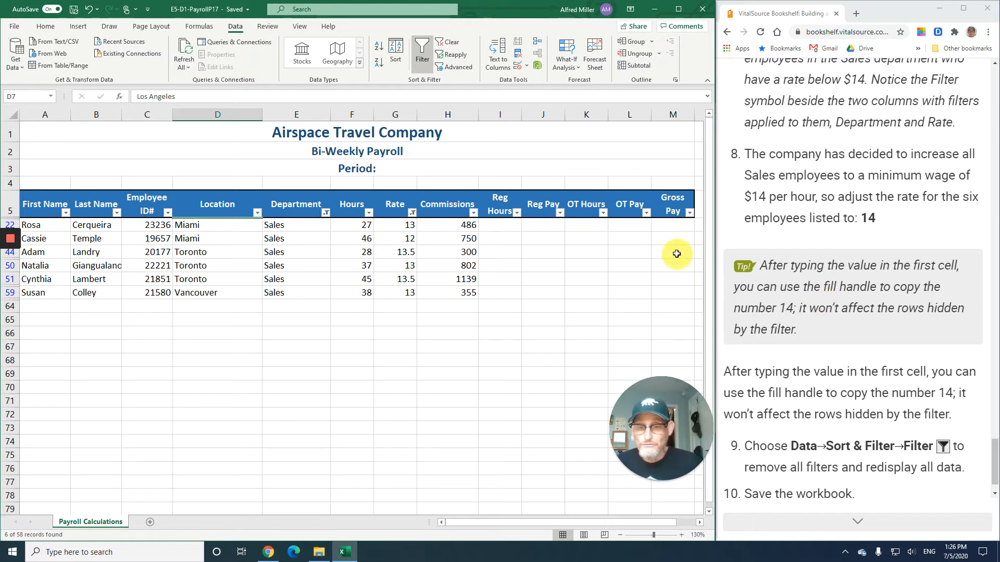
pyautogui.click(398, 226)
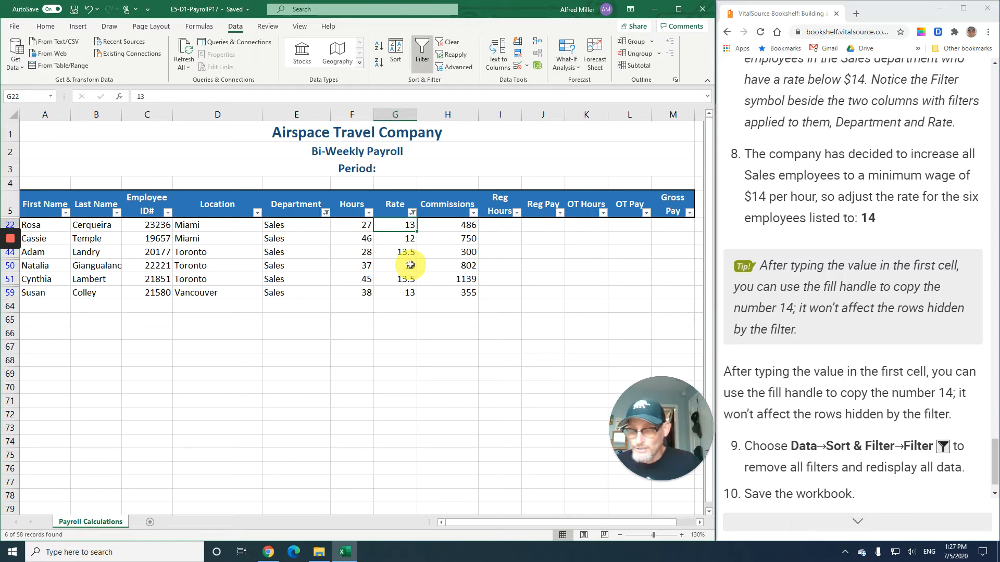
pyautogui.write('14')
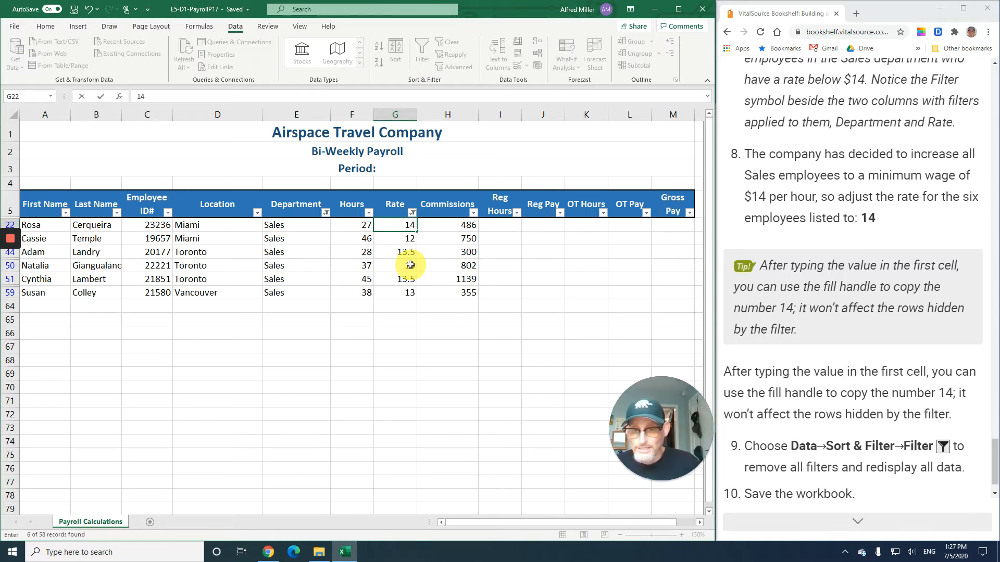
pyautogui.click(100, 97)
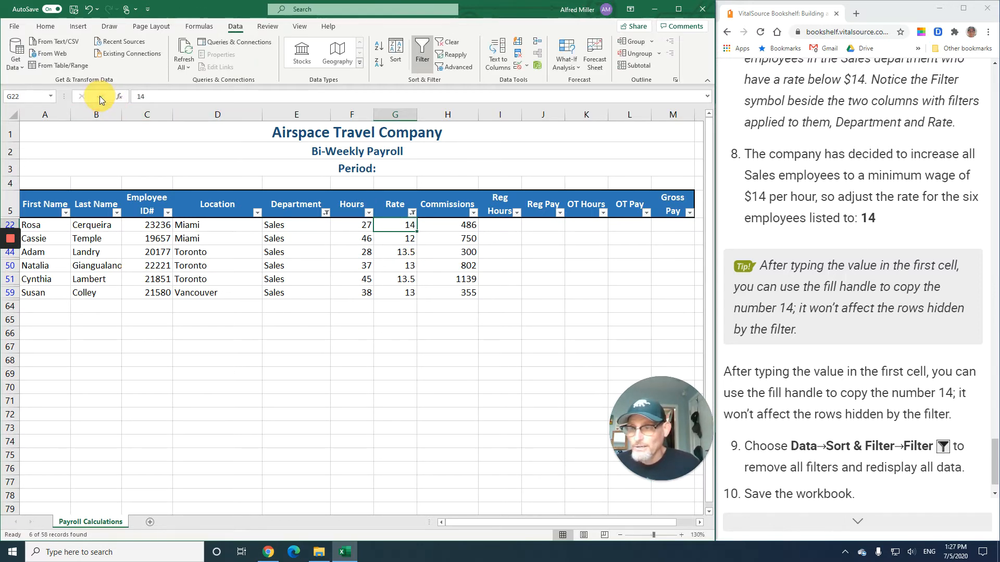
pyautogui.doubleClick(418, 233)
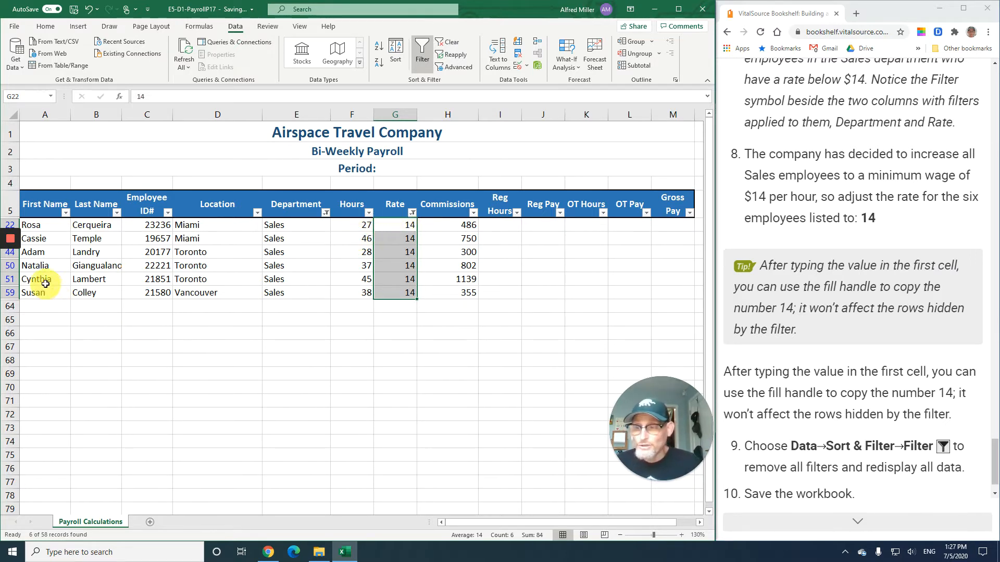
# - Turn off Filter to remove all filters and redisplay all employee data
pyautogui.moveTo(17, 276)
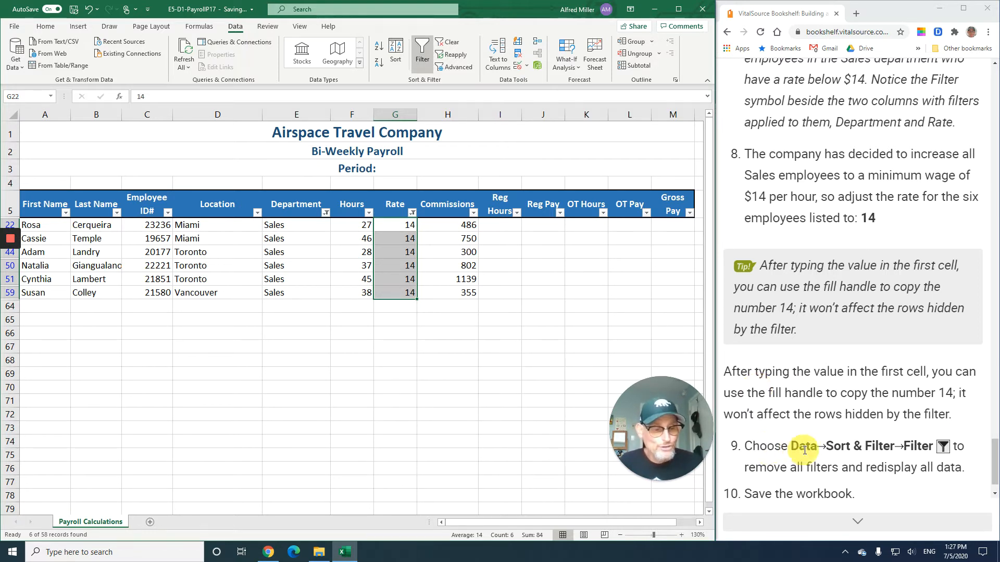
pyautogui.click(422, 53)
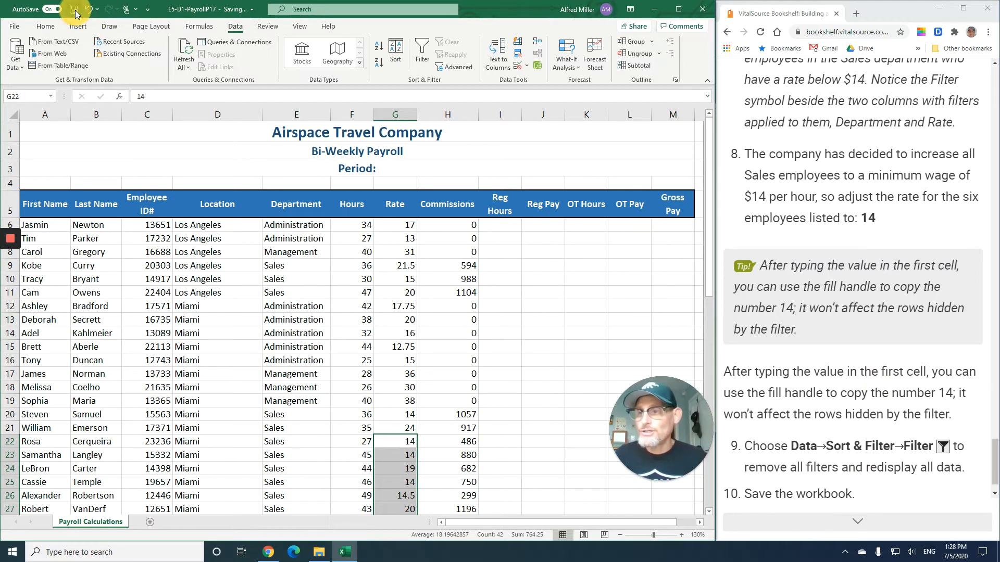
# - Open the textbook's next section and read about the IF function, comparison operators and its arguments
pyautogui.click(863, 526)
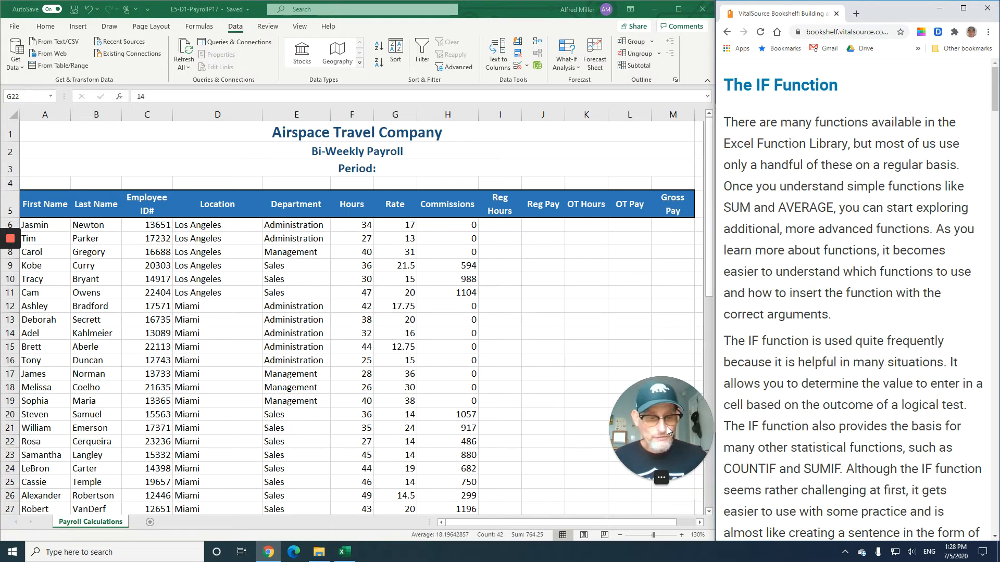
pyautogui.moveTo(667, 426); pyautogui.dragTo(102, 446)
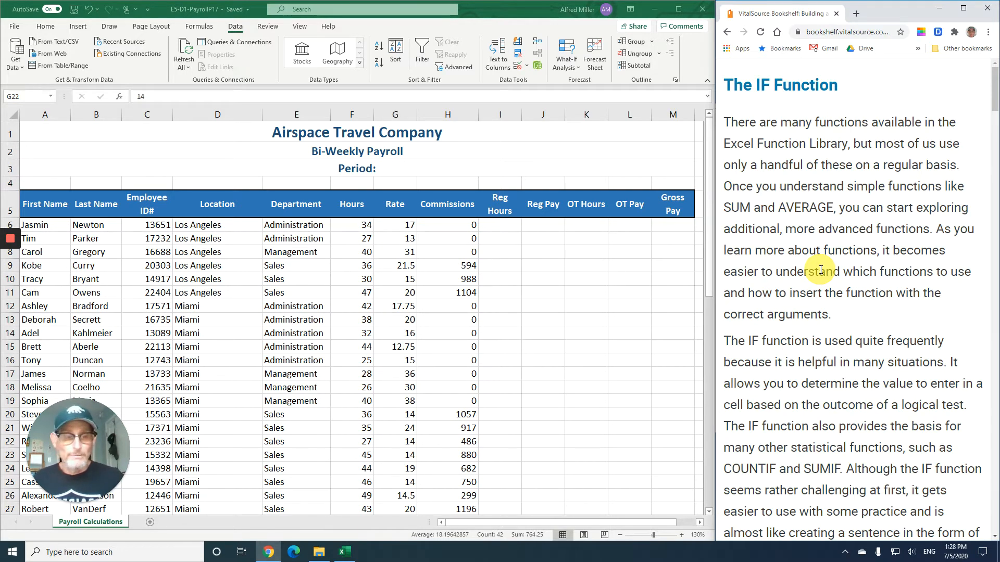
pyautogui.scroll(-1, 820, 269)
pyautogui.scroll(-3, 821, 269)
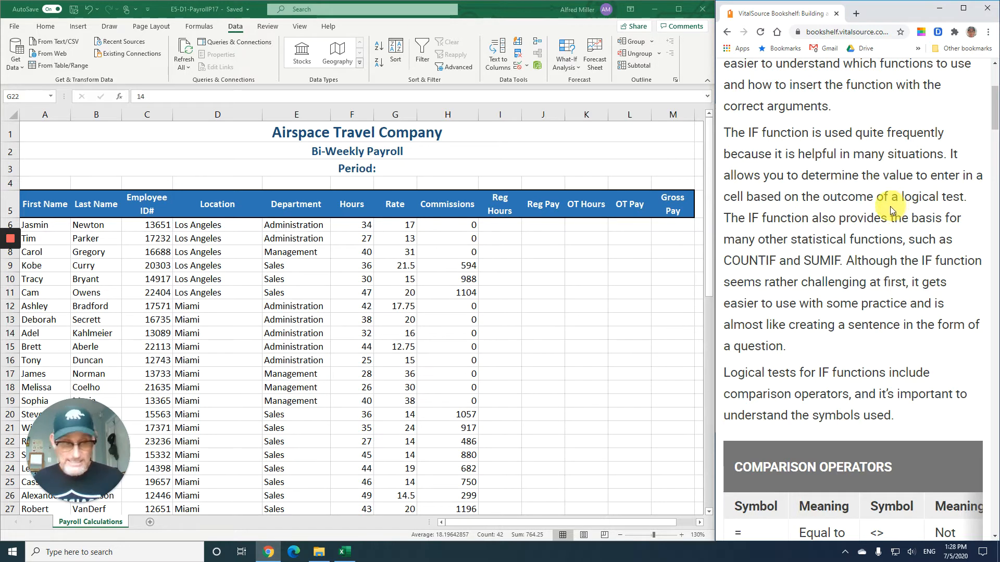
pyautogui.scroll(-1, 836, 235)
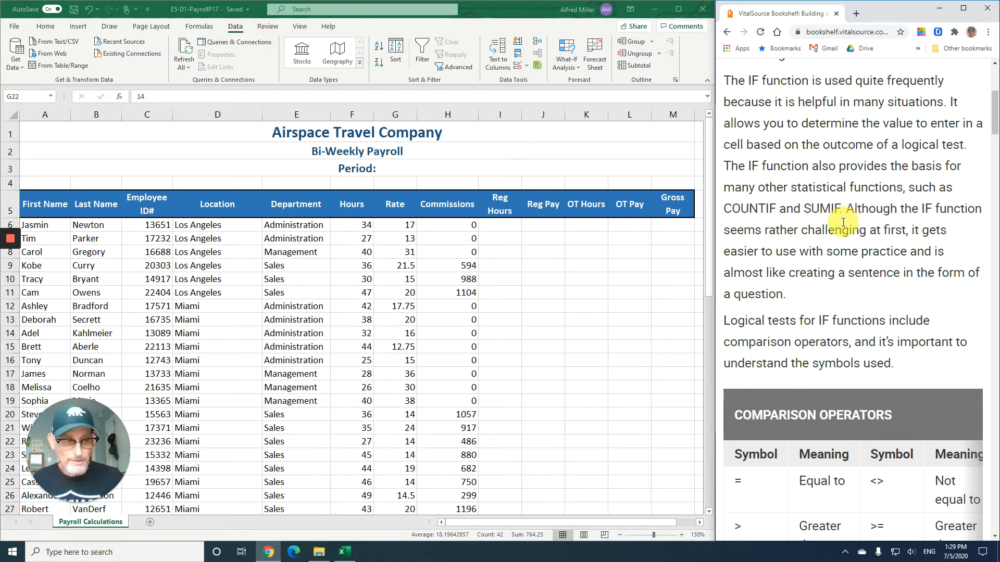
pyautogui.scroll(-2, 832, 231)
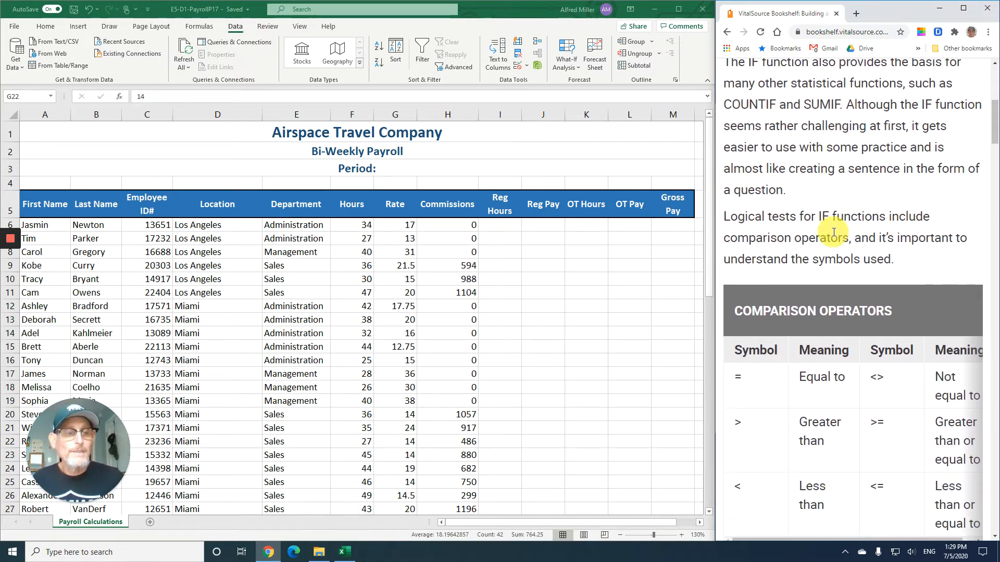
pyautogui.scroll(-1, 833, 232)
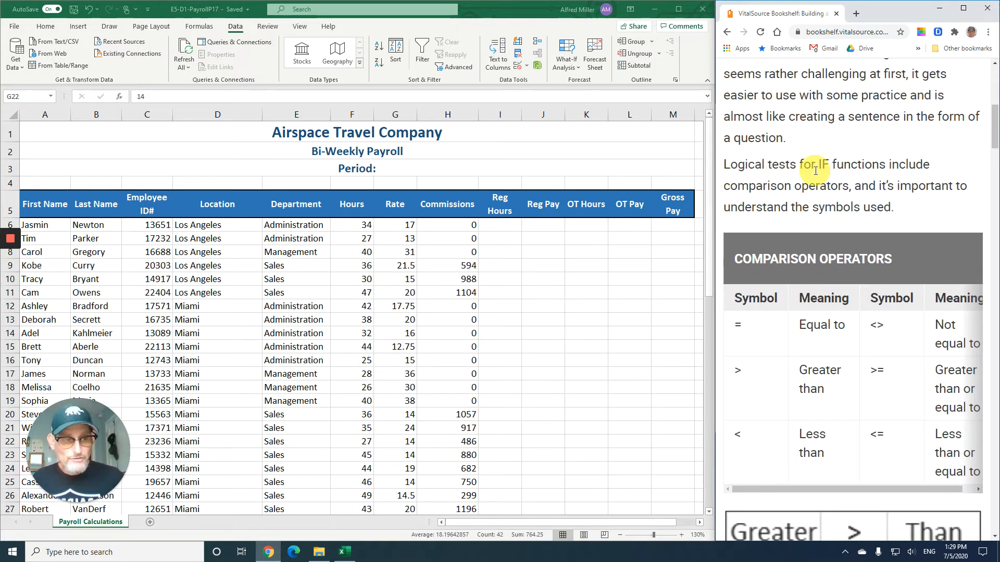
pyautogui.scroll(-3, 828, 194)
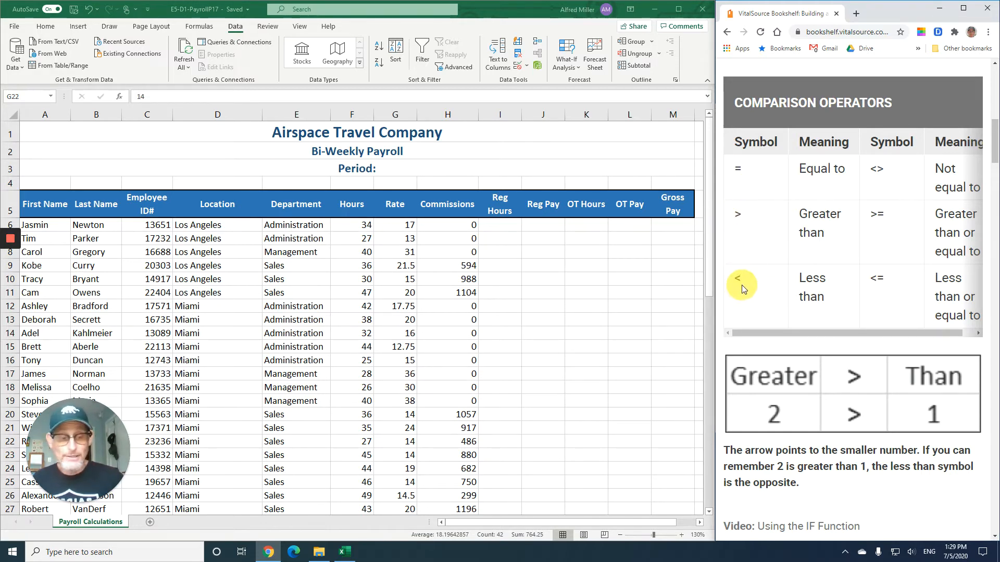
pyautogui.scroll(-4, 755, 261)
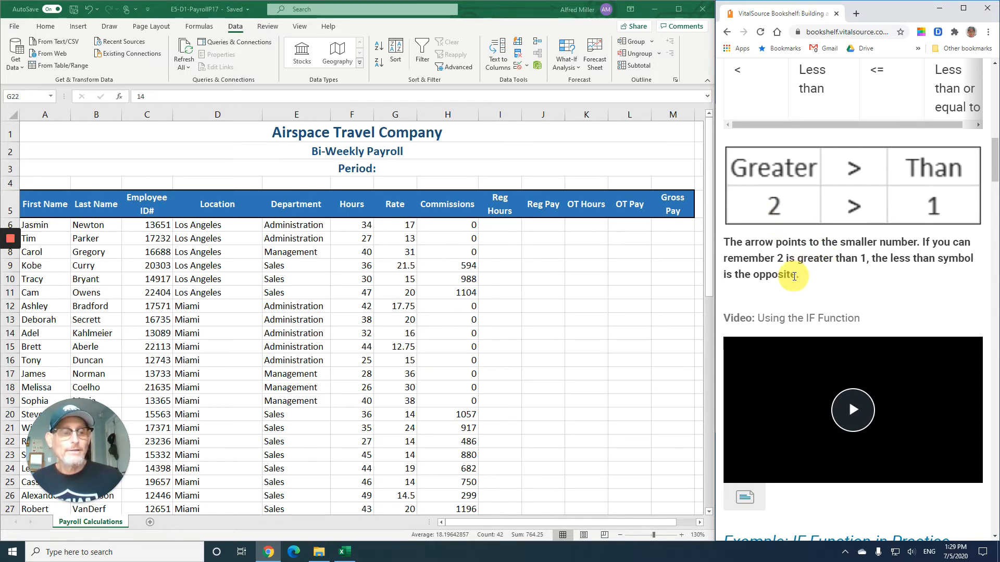
pyautogui.scroll(-3, 797, 277)
pyautogui.scroll(-5, 793, 275)
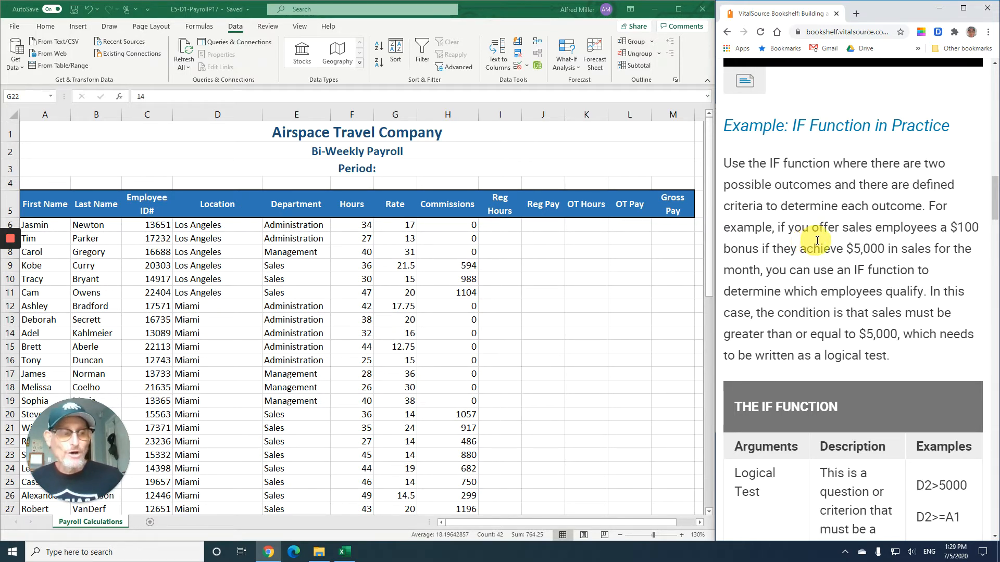
pyautogui.scroll(-1, 817, 241)
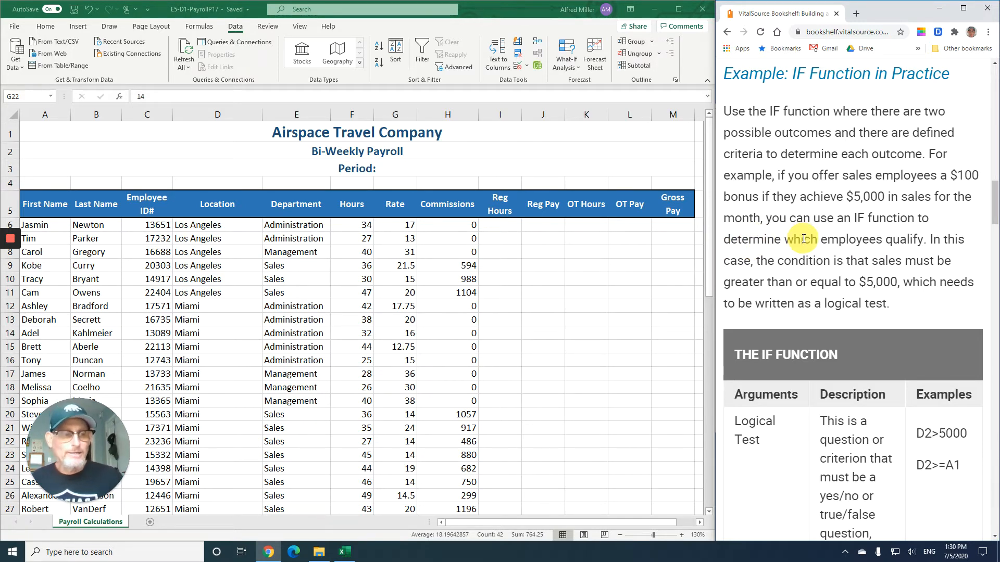
pyautogui.scroll(-1, 804, 238)
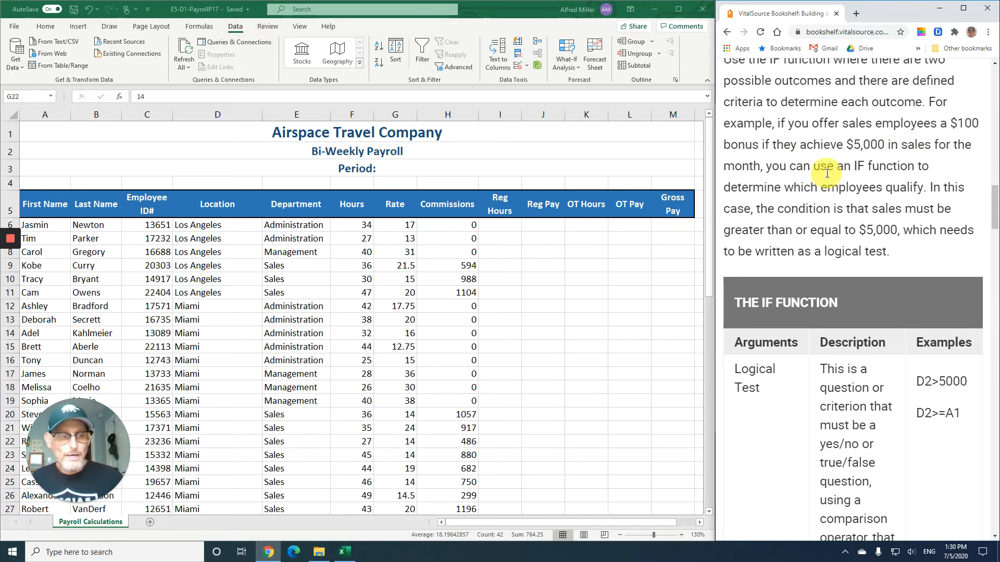
pyautogui.scroll(-1, 821, 181)
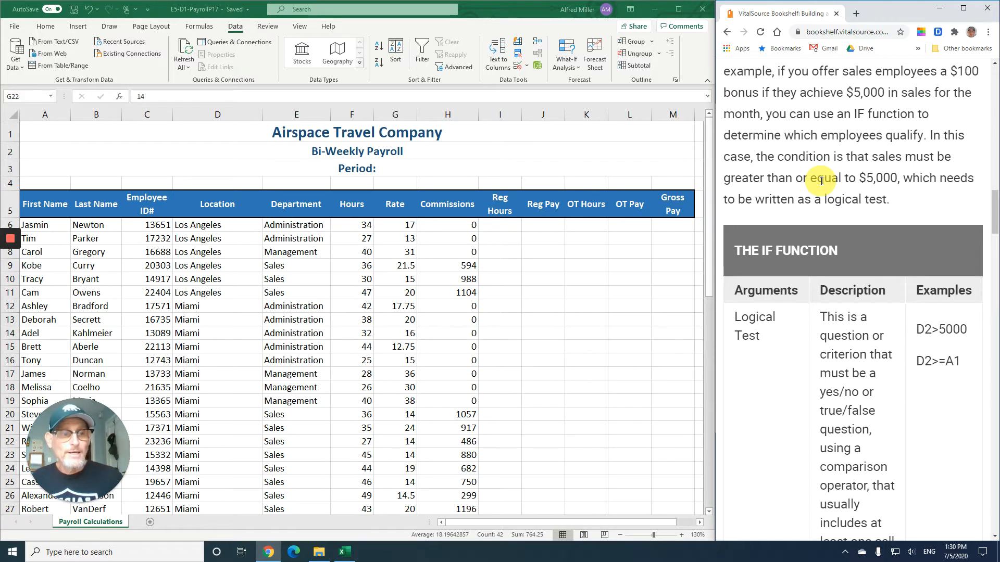
pyautogui.scroll(-1, 821, 181)
pyautogui.scroll(-1, 820, 180)
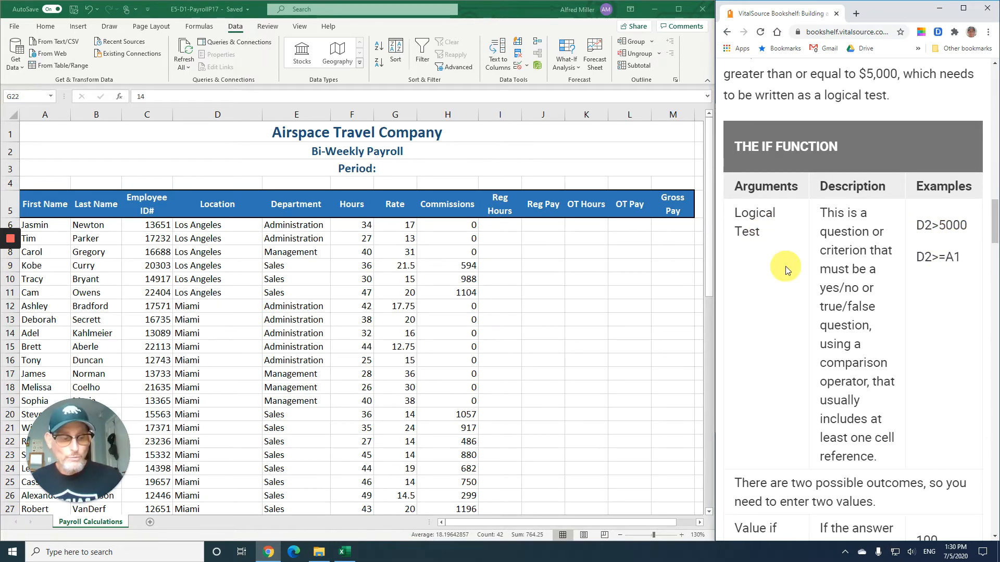
pyautogui.scroll(-2, 785, 266)
pyautogui.scroll(-2, 794, 261)
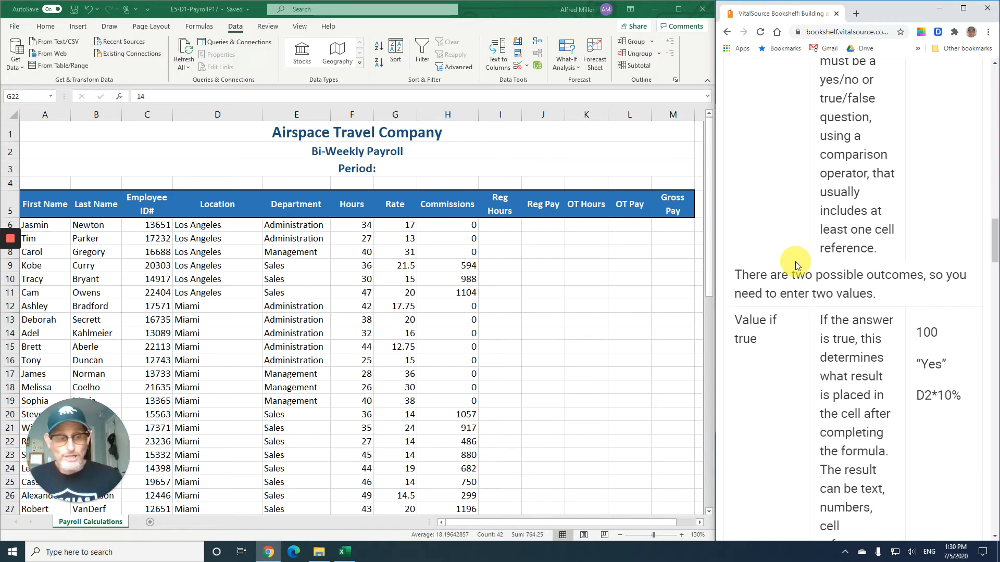
pyautogui.scroll(-2, 795, 261)
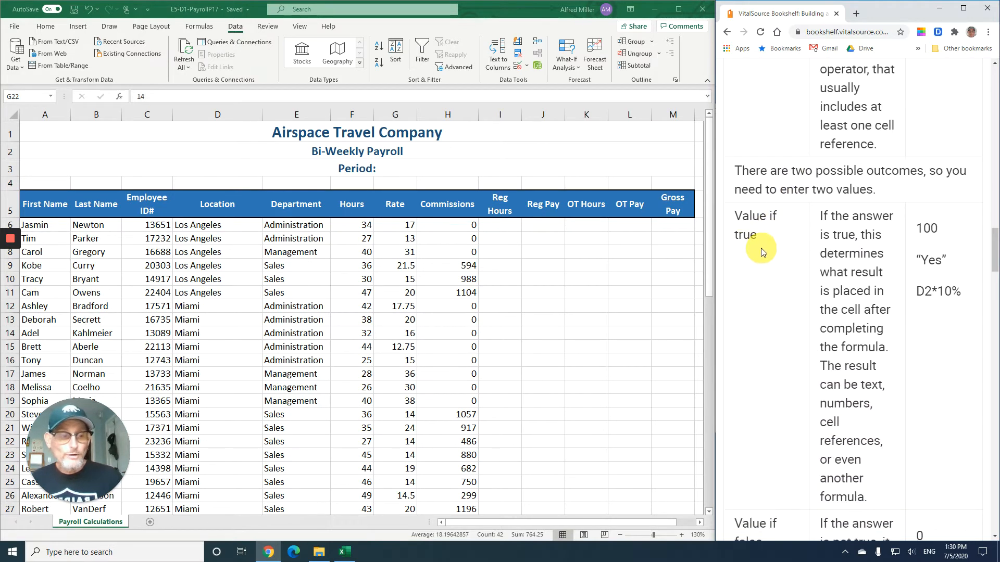
# - Read the textbook's explanation of the IF value-if-true and value-if-false arguments, its example formula and the E5-D4 instructions
pyautogui.scroll(-1, 859, 257)
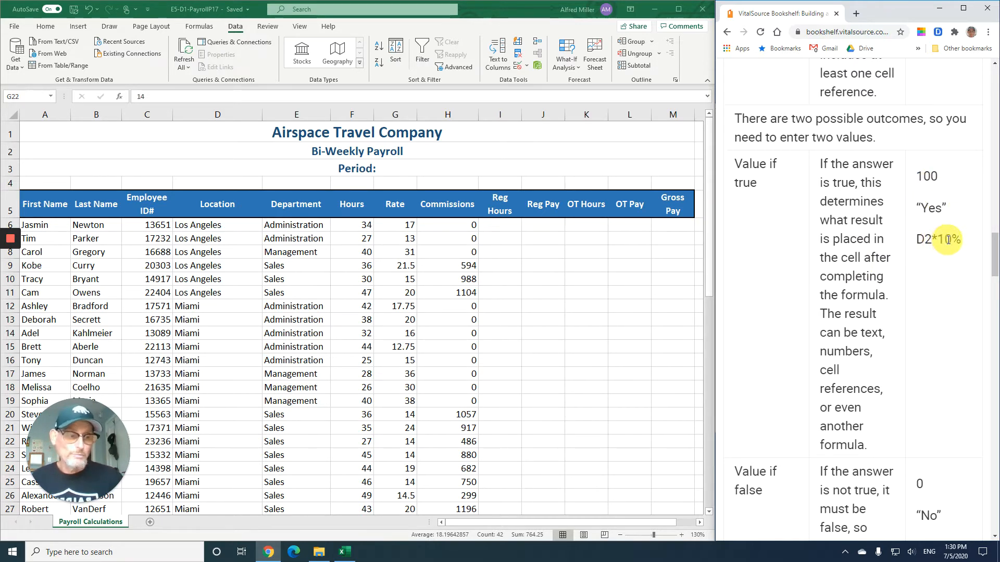
pyautogui.scroll(-4, 792, 277)
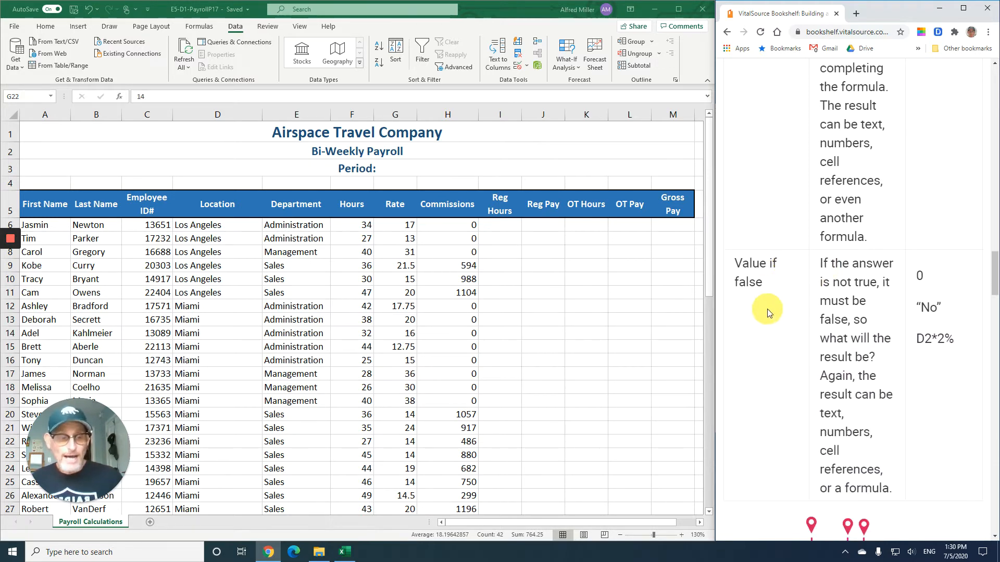
pyautogui.scroll(-1, 766, 311)
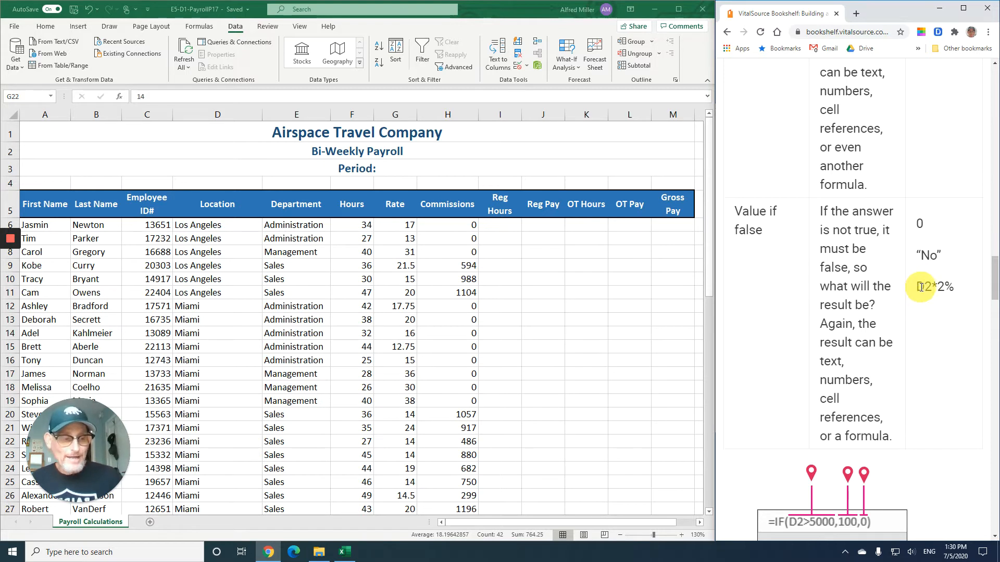
pyautogui.scroll(-2, 876, 317)
pyautogui.scroll(-4, 877, 318)
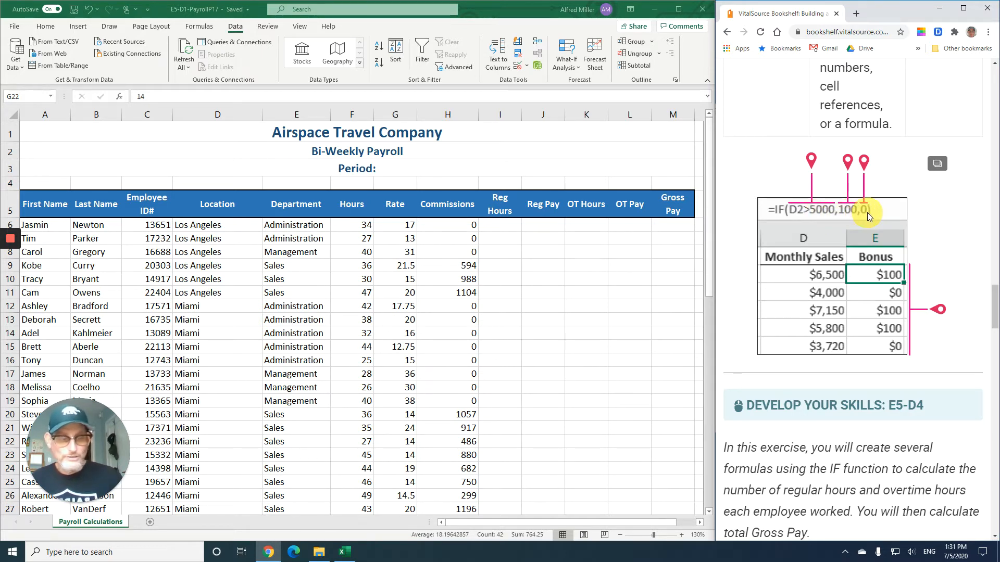
pyautogui.scroll(-5, 886, 292)
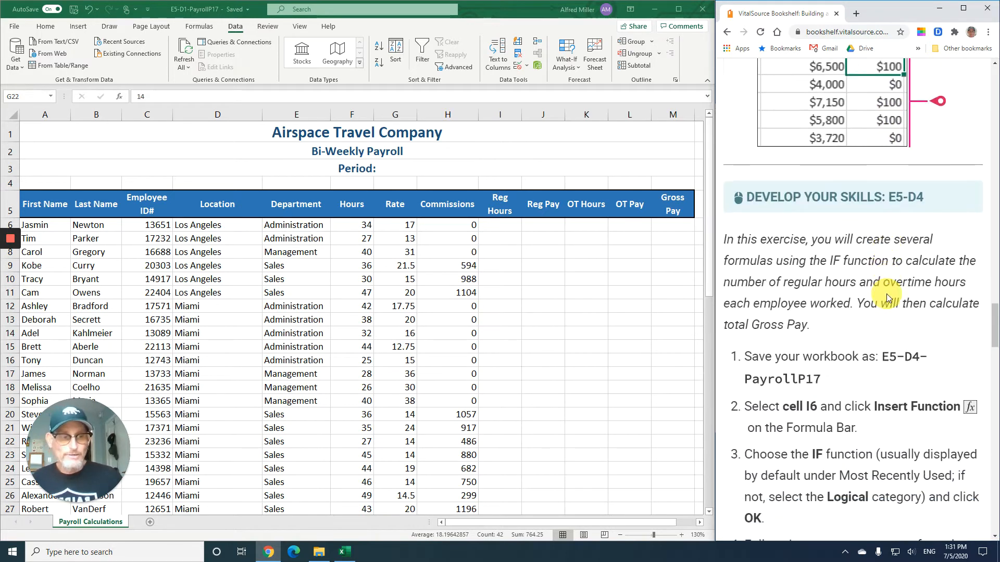
pyautogui.scroll(-2, 886, 292)
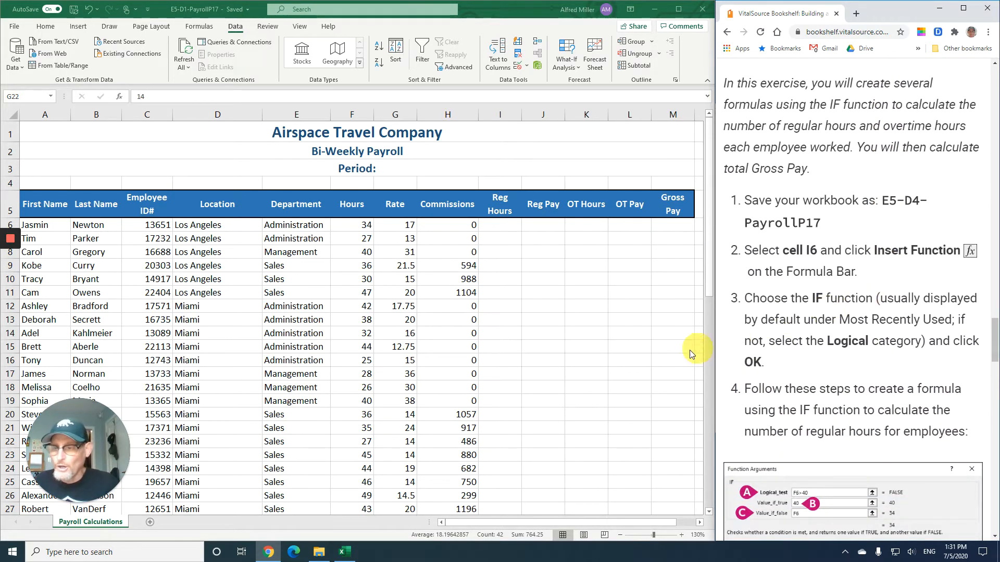
# - Zoom the worksheet in to 170% and select cell I6 under Reg Hours for the first employee
pyautogui.click(681, 536)
pyautogui.click(681, 537)
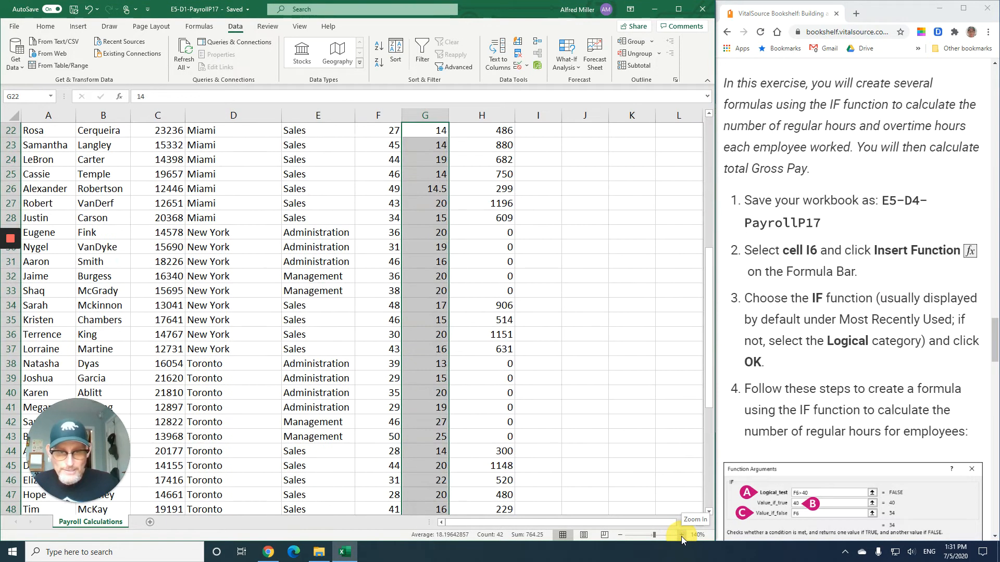
pyautogui.click(681, 536)
pyautogui.scroll(4, 627, 370)
pyautogui.scroll(3, 627, 371)
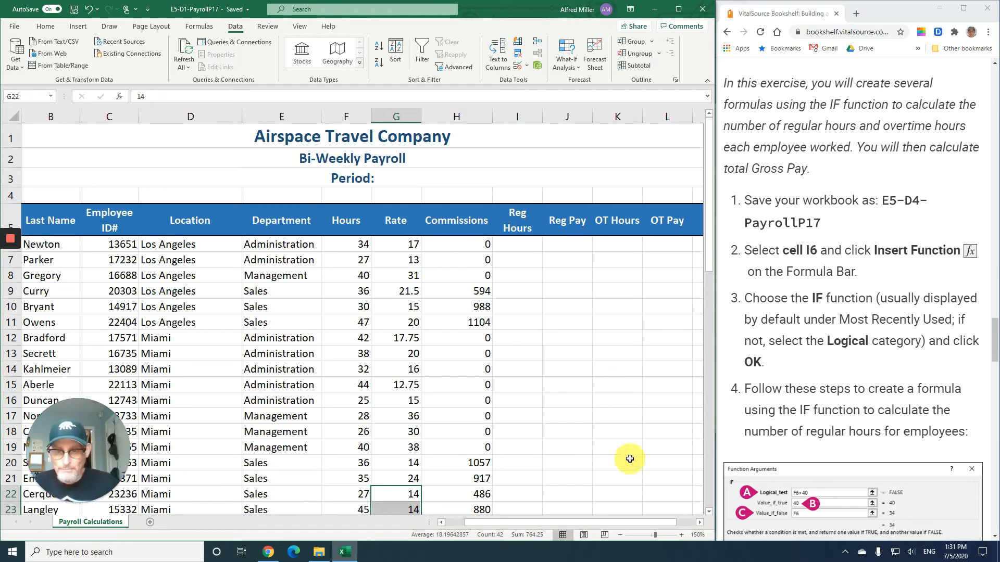
pyautogui.click(699, 523)
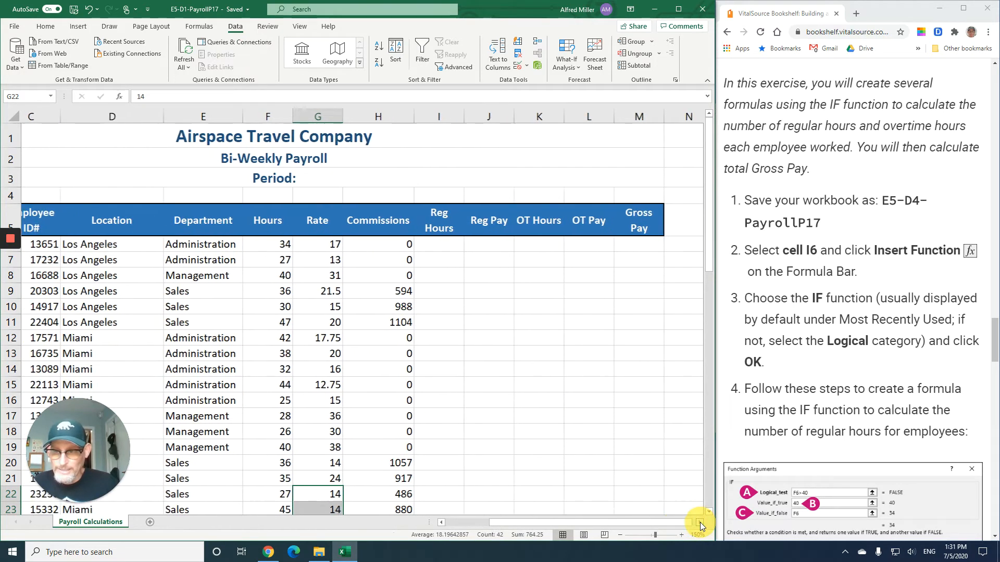
pyautogui.click(699, 523)
pyautogui.click(700, 523)
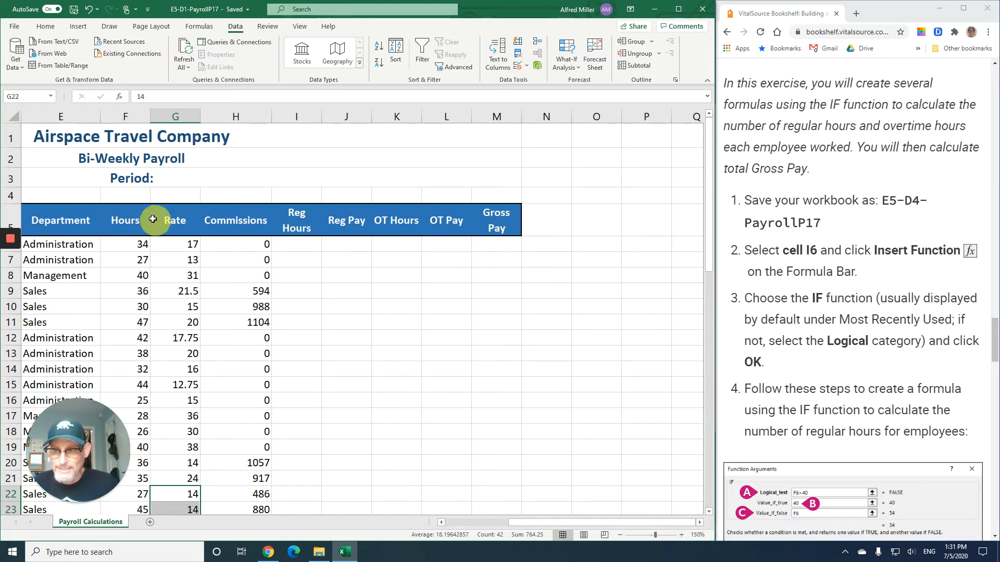
pyautogui.click(681, 534)
pyautogui.click(681, 534)
pyautogui.scroll(7, 598, 342)
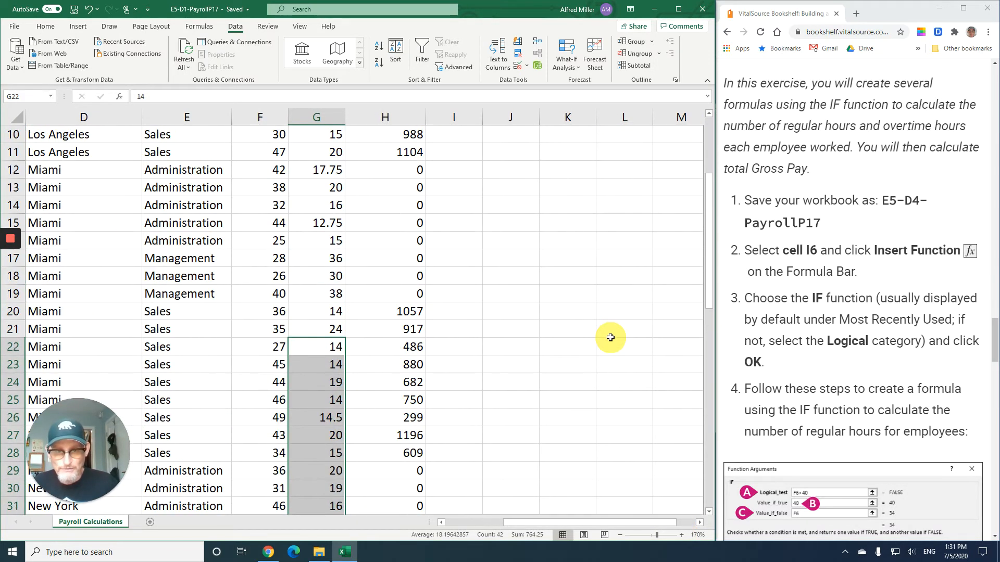
pyautogui.click(698, 523)
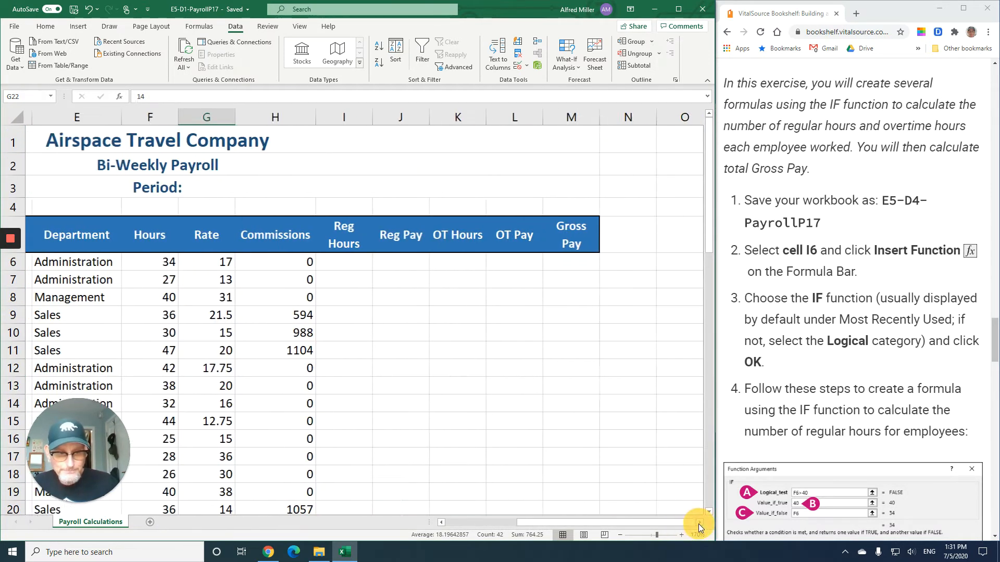
pyautogui.click(698, 523)
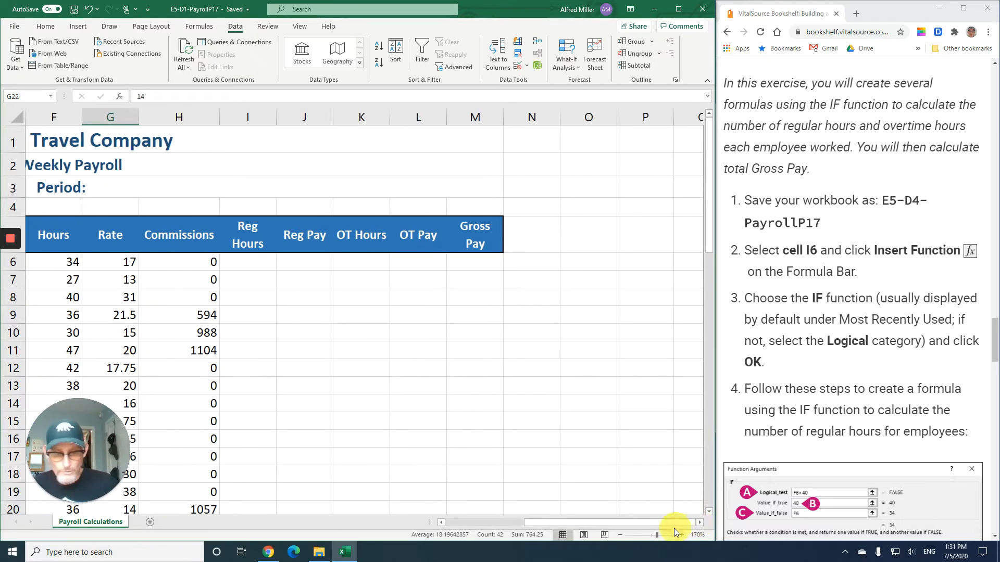
pyautogui.click(440, 523)
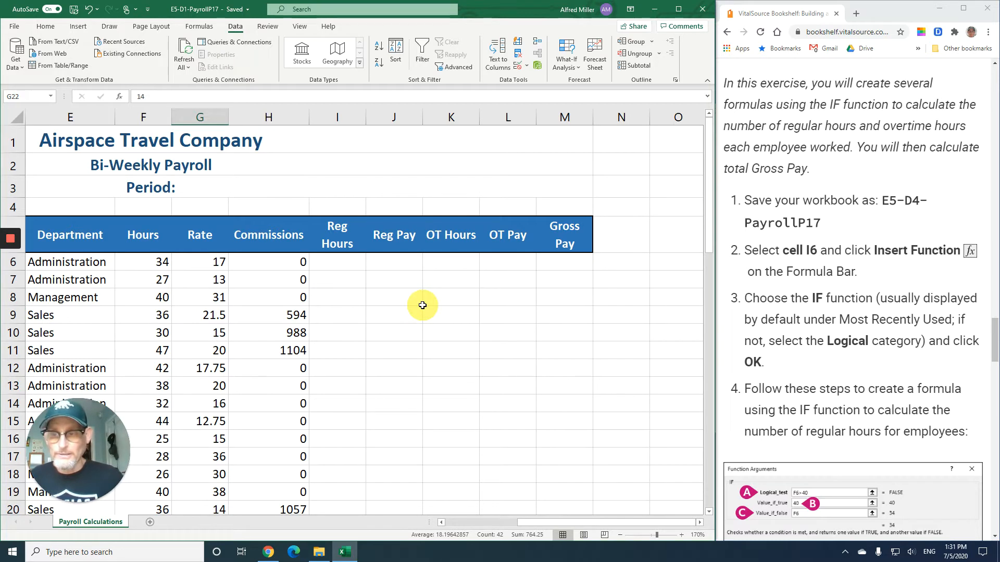
pyautogui.scroll(-2, 795, 265)
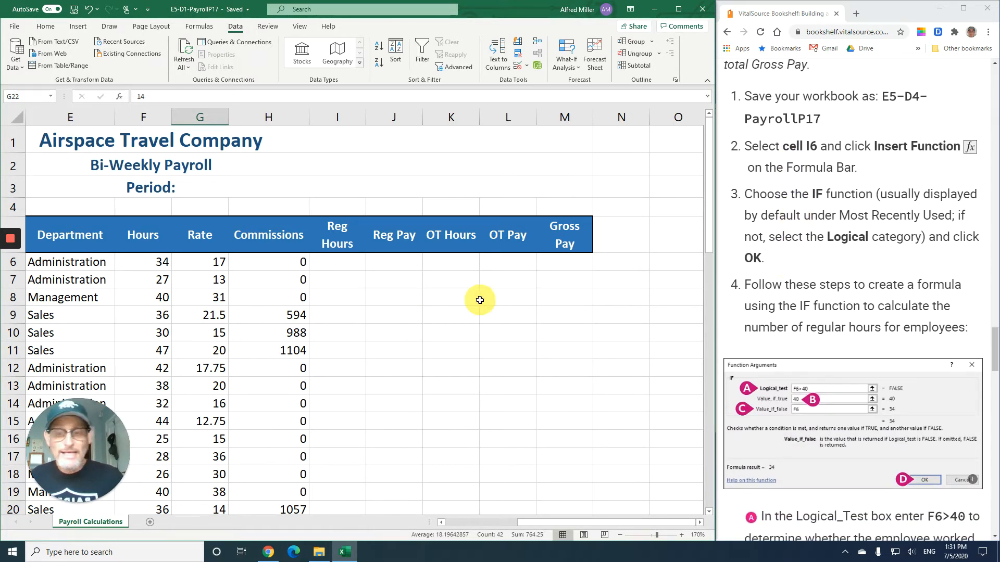
pyautogui.click(330, 262)
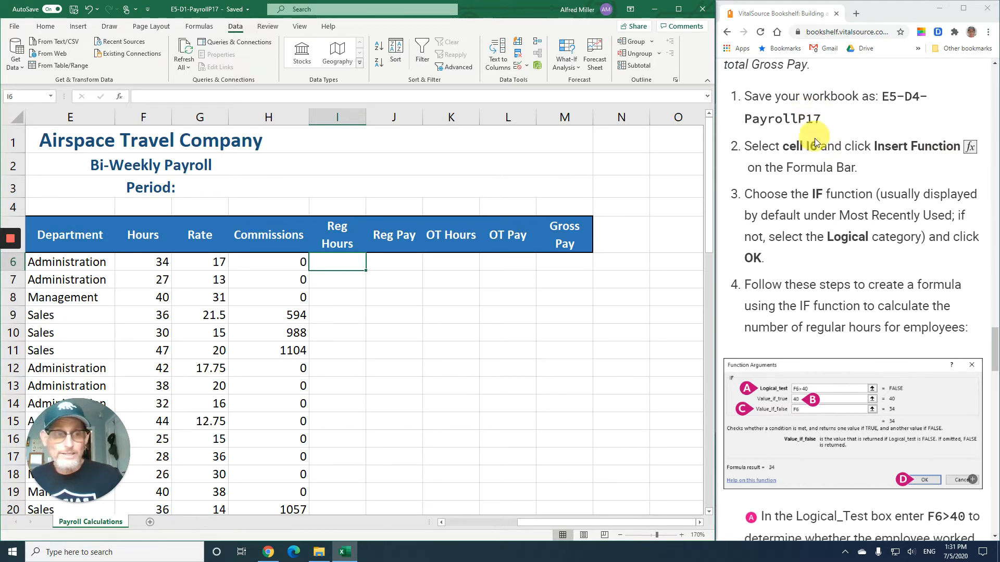
pyautogui.scroll(2, 812, 179)
pyautogui.scroll(2, 815, 182)
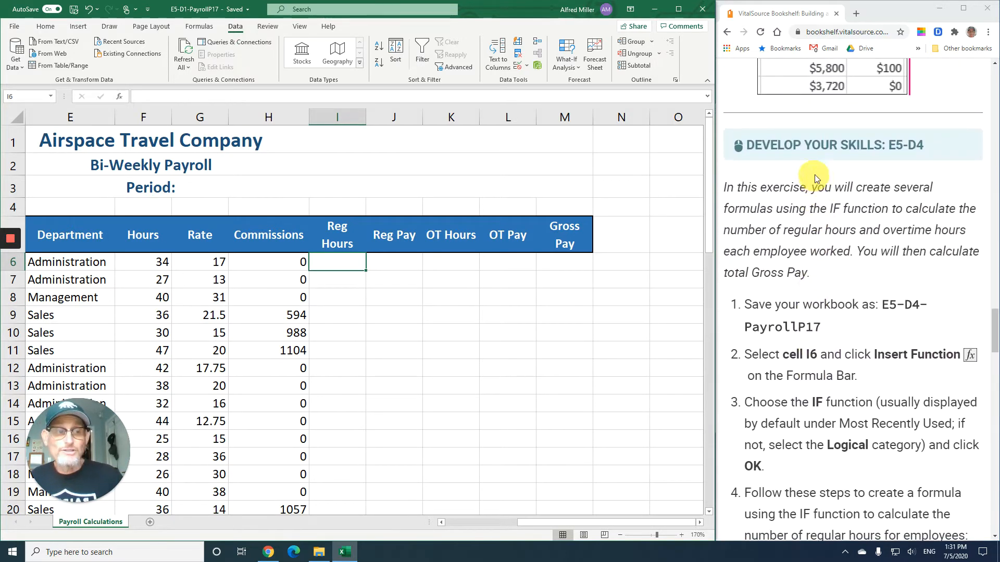
pyautogui.scroll(-4, 864, 188)
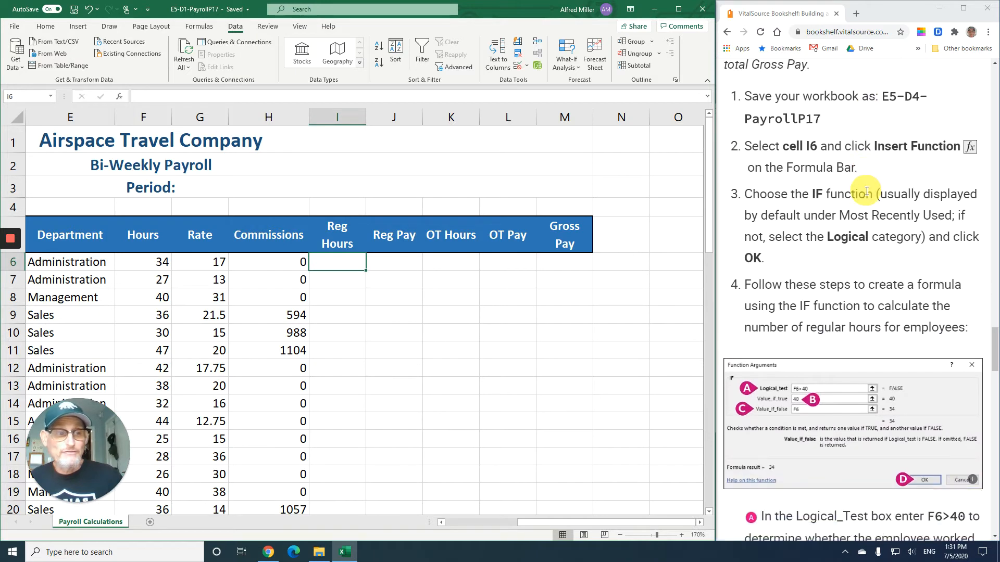
pyautogui.scroll(-1, 865, 192)
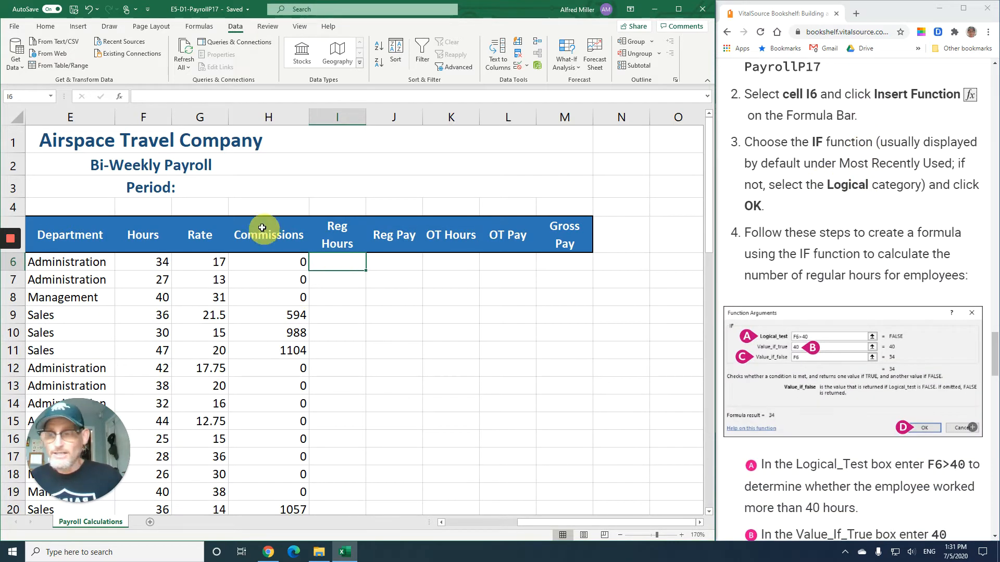
# - Open Insert Function for cell I6 and choose the IF function from Most Recently Used
pyautogui.click(117, 97)
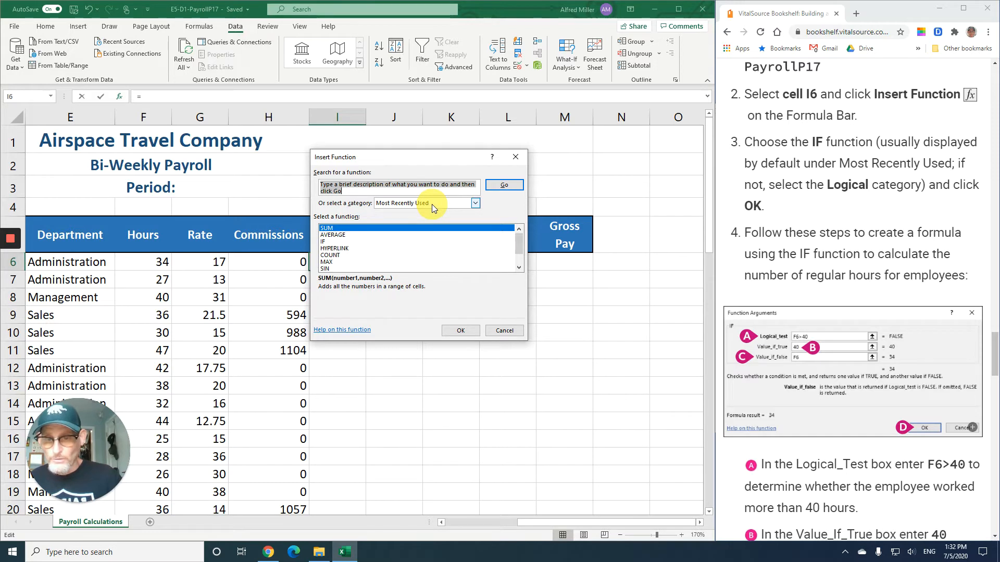
pyautogui.click(475, 203)
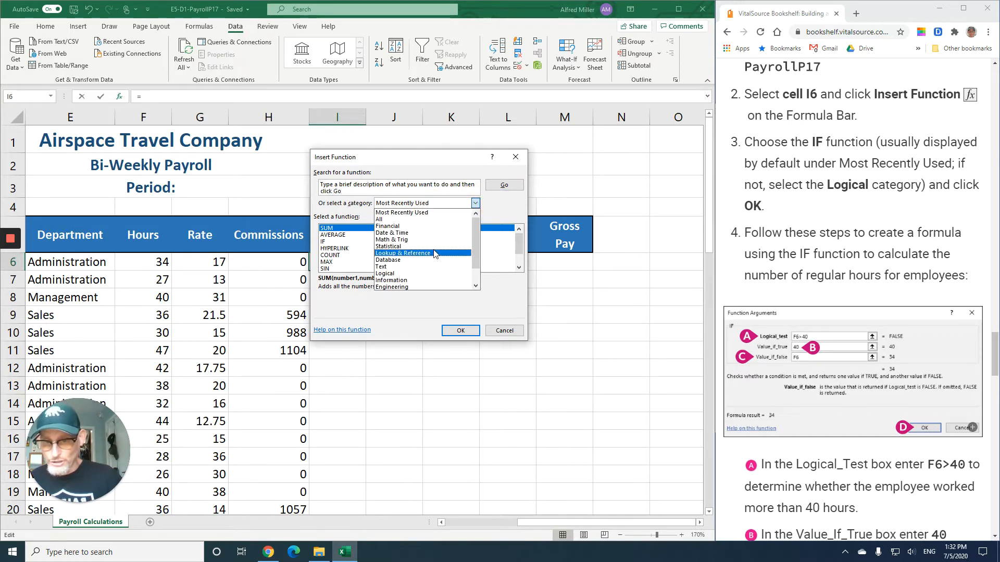
pyautogui.click(510, 210)
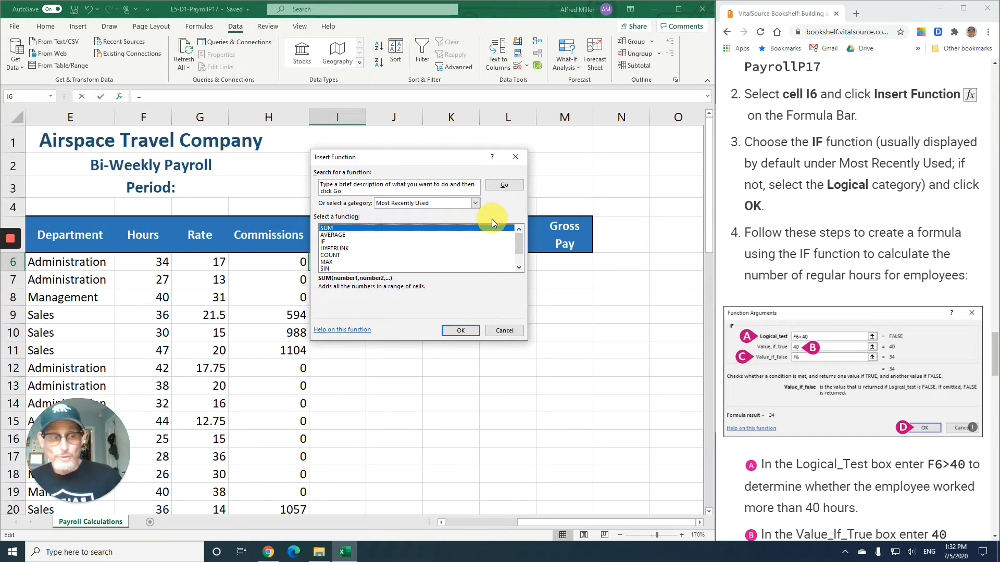
pyautogui.click(323, 243)
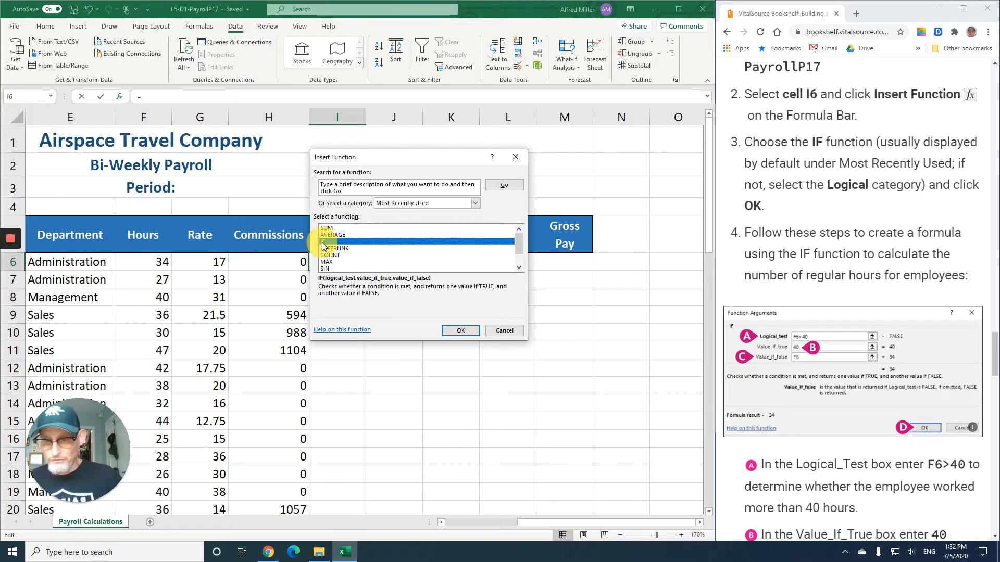
pyautogui.click(463, 330)
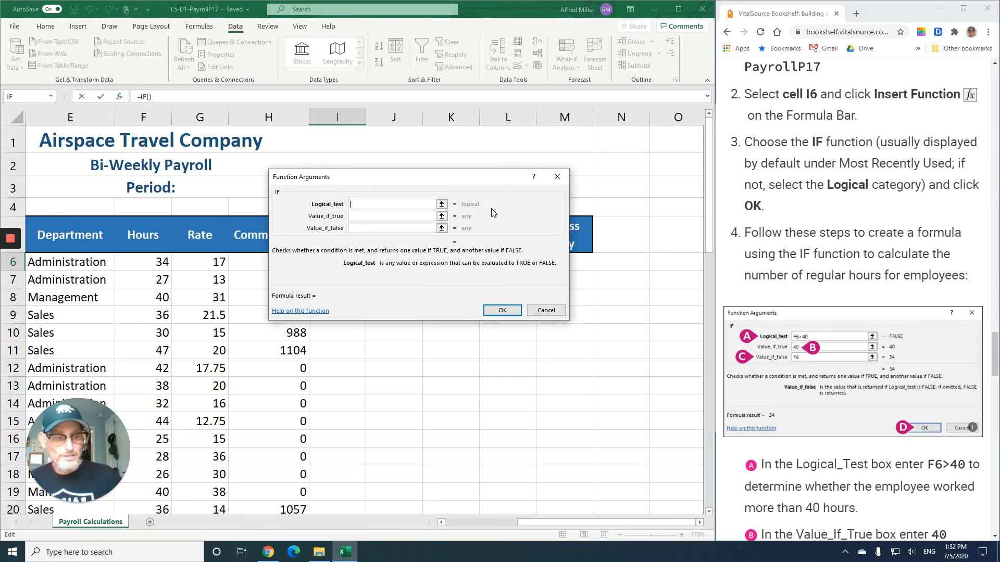
pyautogui.scroll(-3, 794, 272)
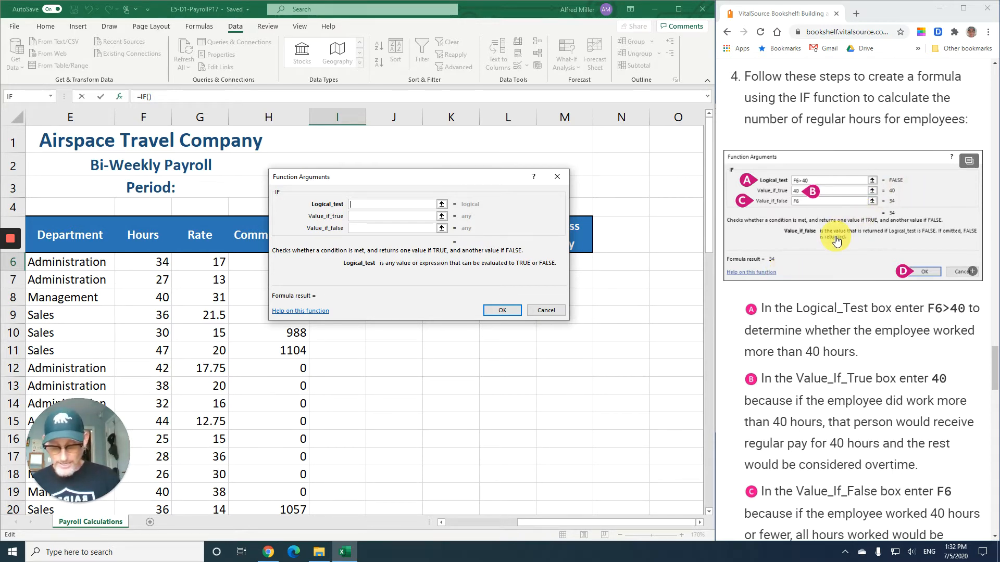
# - Complete the IF arguments with logical test f6>40, value if true 40 and value if false f6, and accept
pyautogui.write('f6>40')
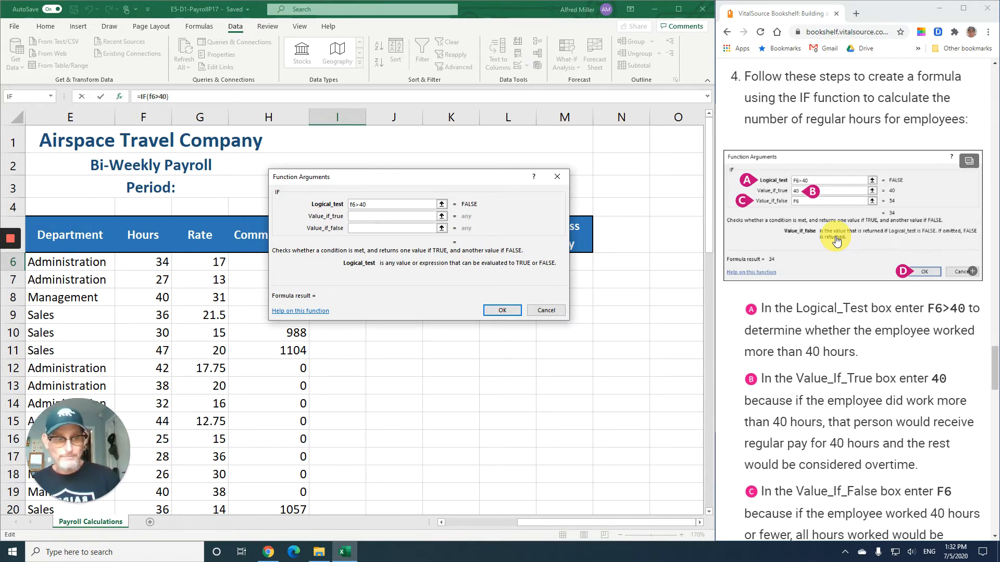
pyautogui.click(389, 215)
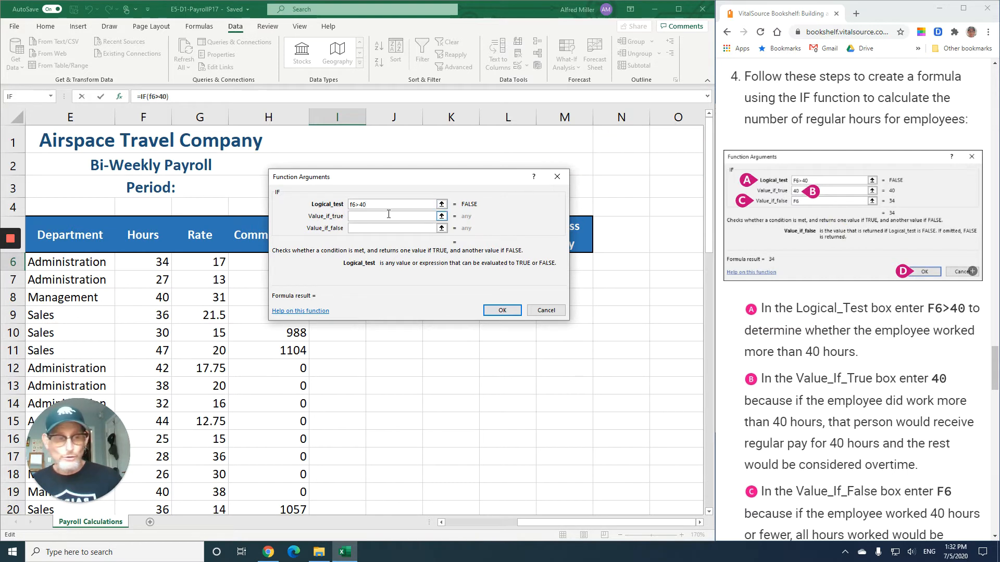
pyautogui.click(388, 215)
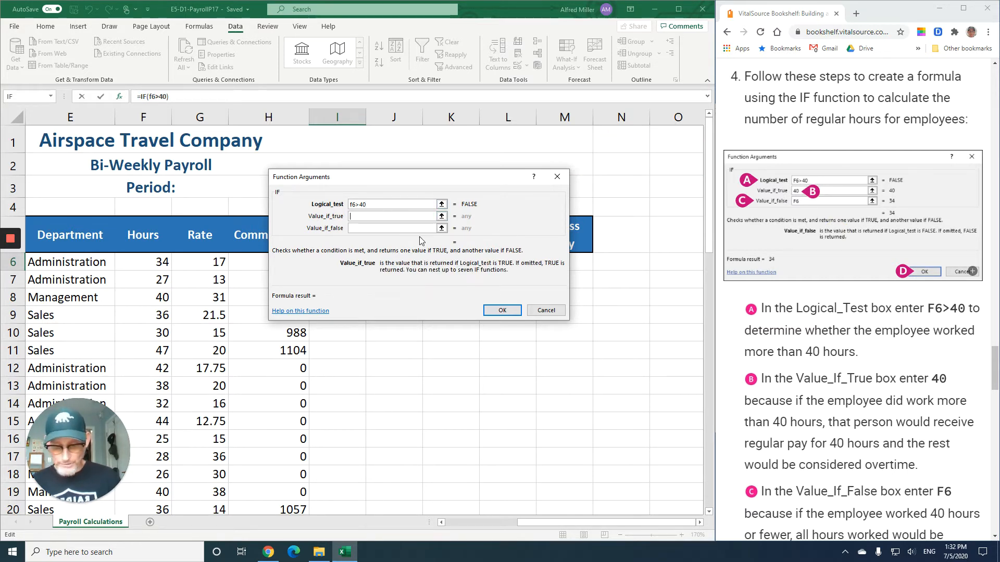
pyautogui.write('40')
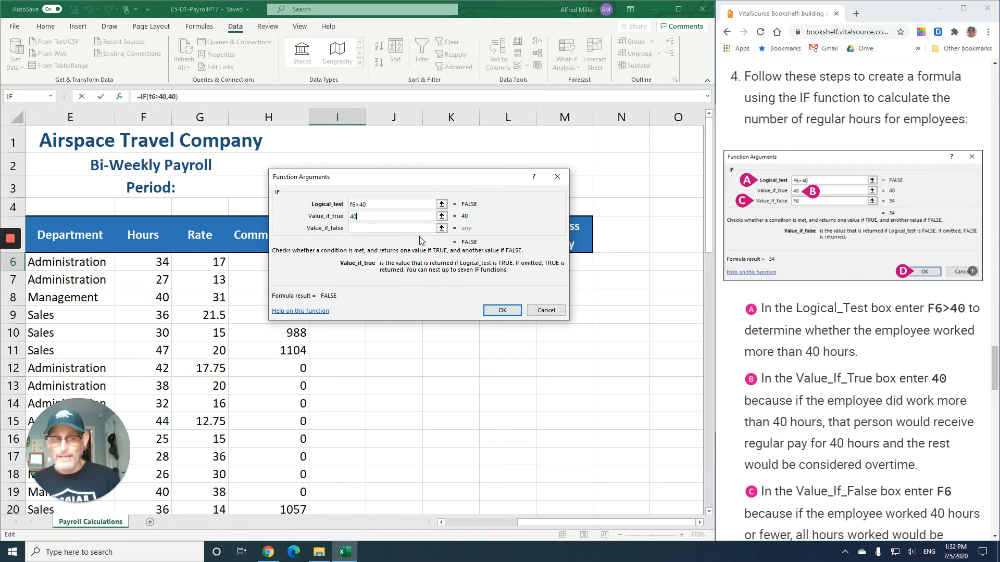
pyautogui.click(364, 231)
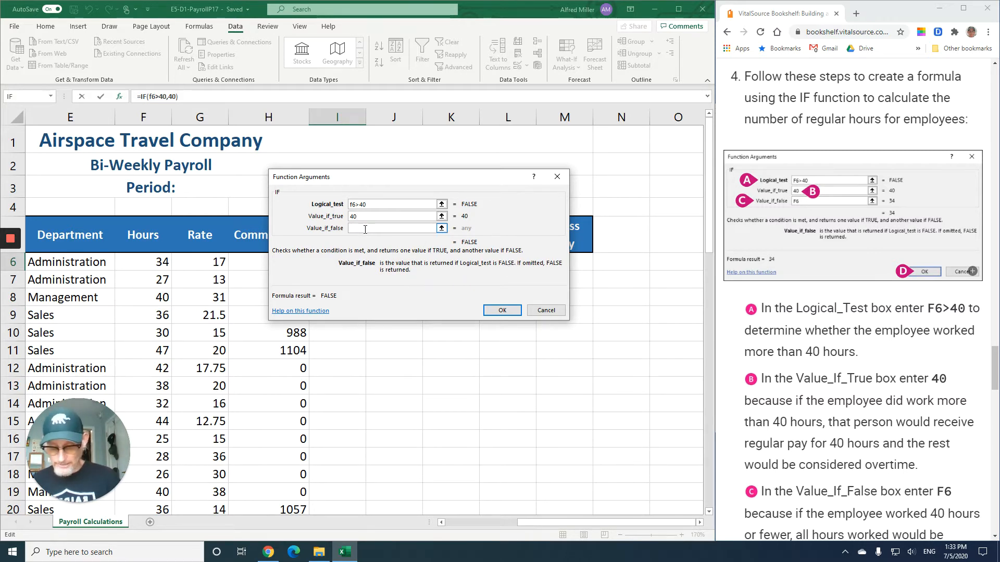
pyautogui.write('f6')
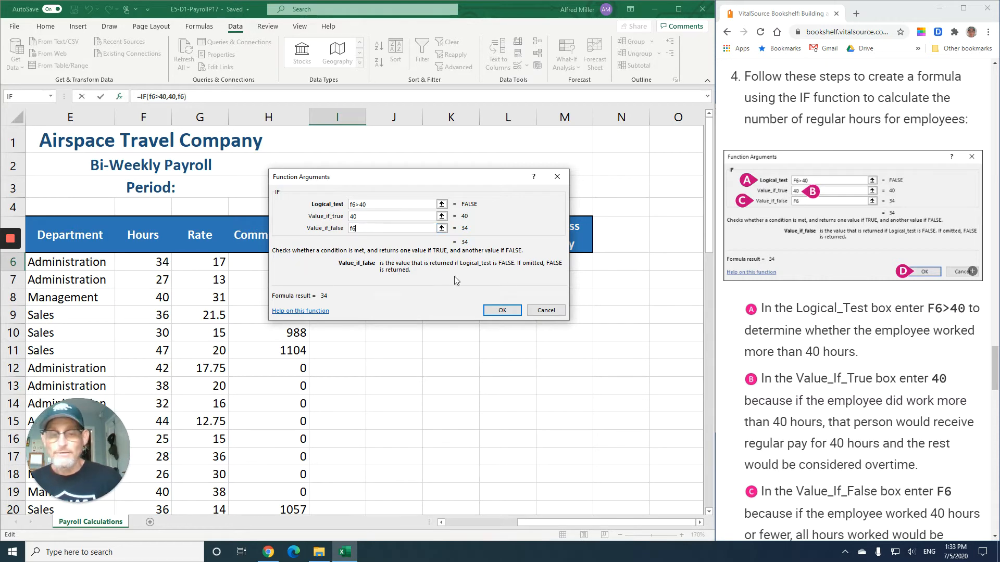
pyautogui.click(508, 314)
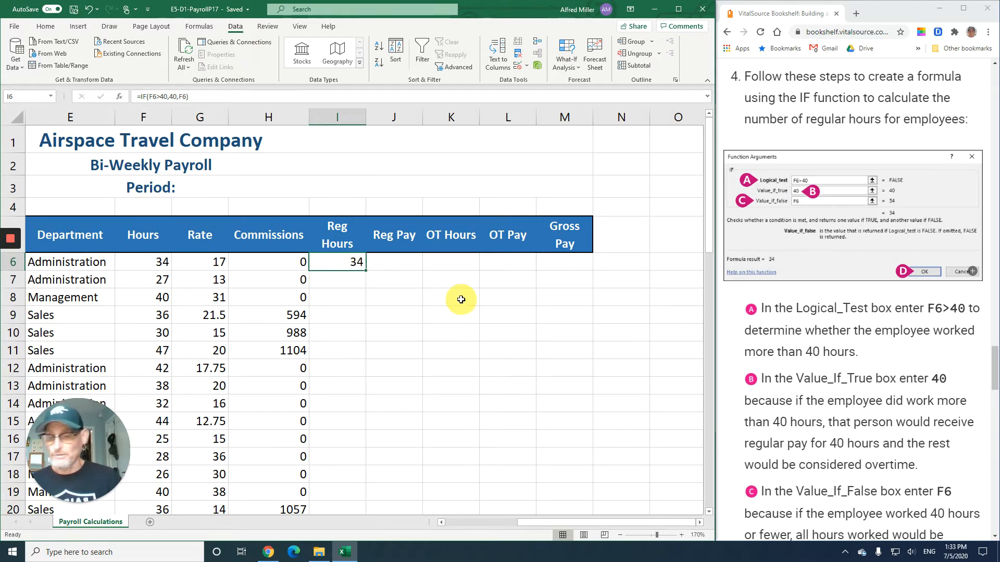
pyautogui.scroll(-3, 839, 356)
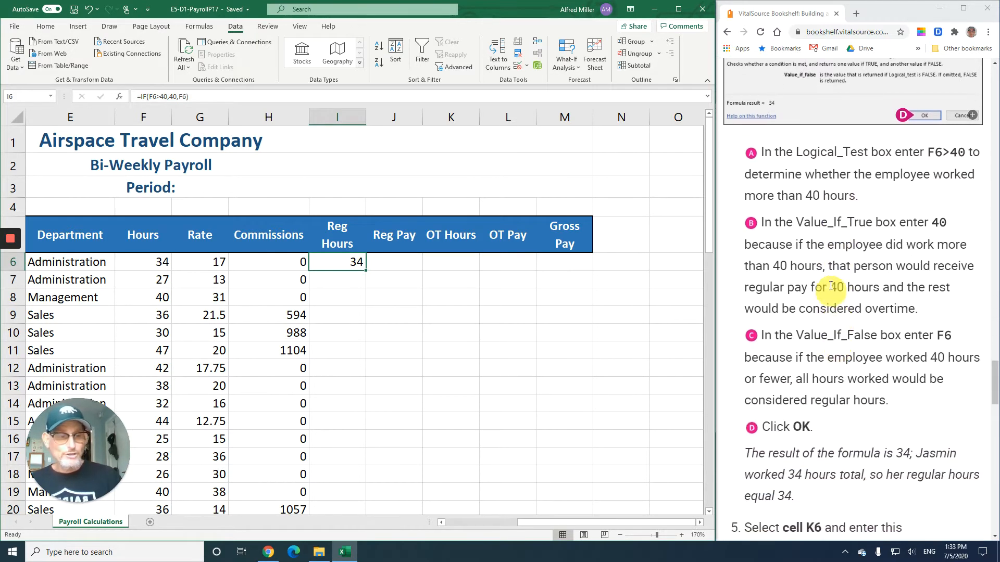
pyautogui.scroll(2, 823, 236)
pyautogui.scroll(-1, 828, 247)
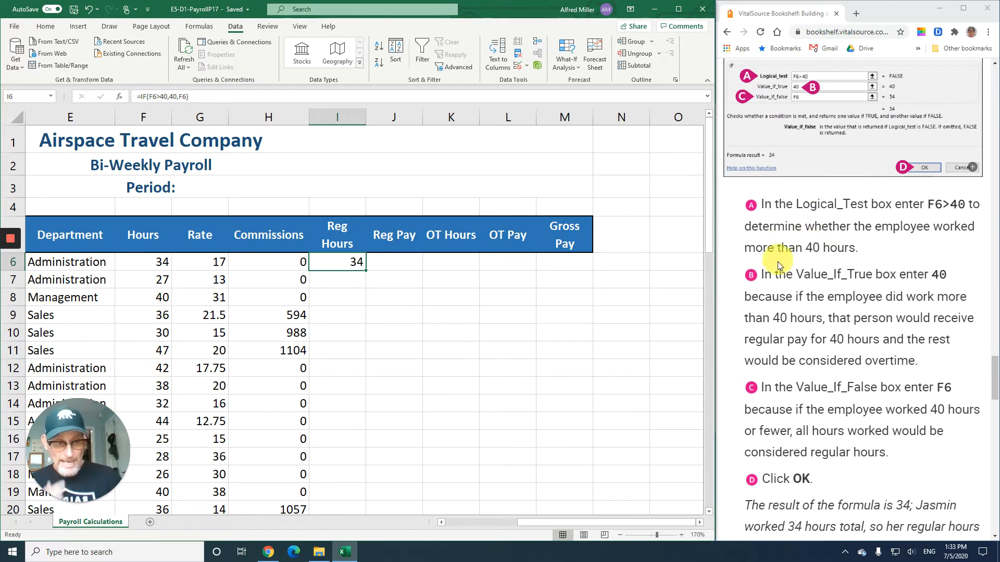
pyautogui.scroll(-3, 784, 295)
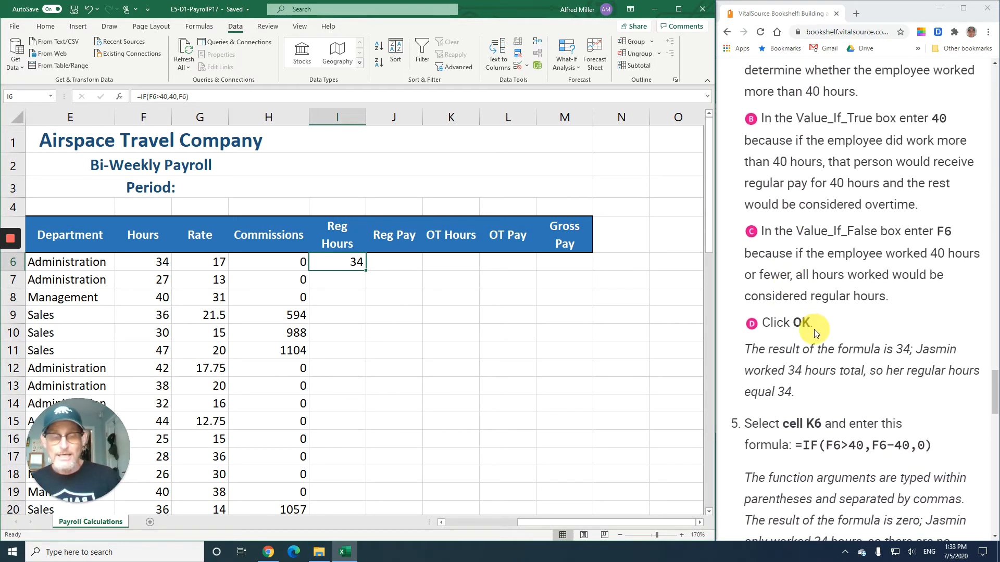
# - Enter the formula =if(f6>40,f6-40,0) in cell K6 under OT Hours for the first employee
pyautogui.scroll(5, 816, 333)
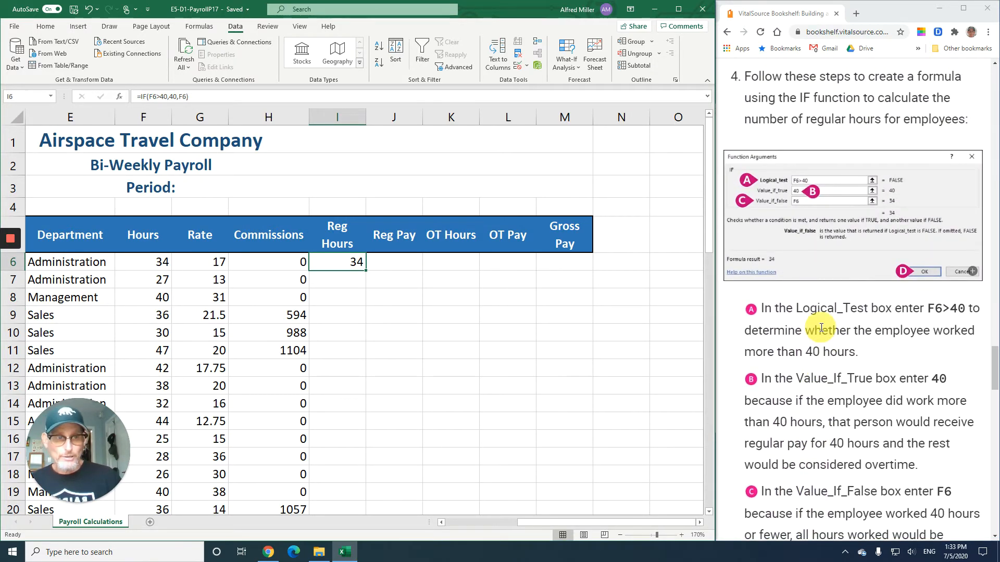
pyautogui.scroll(-9, 821, 327)
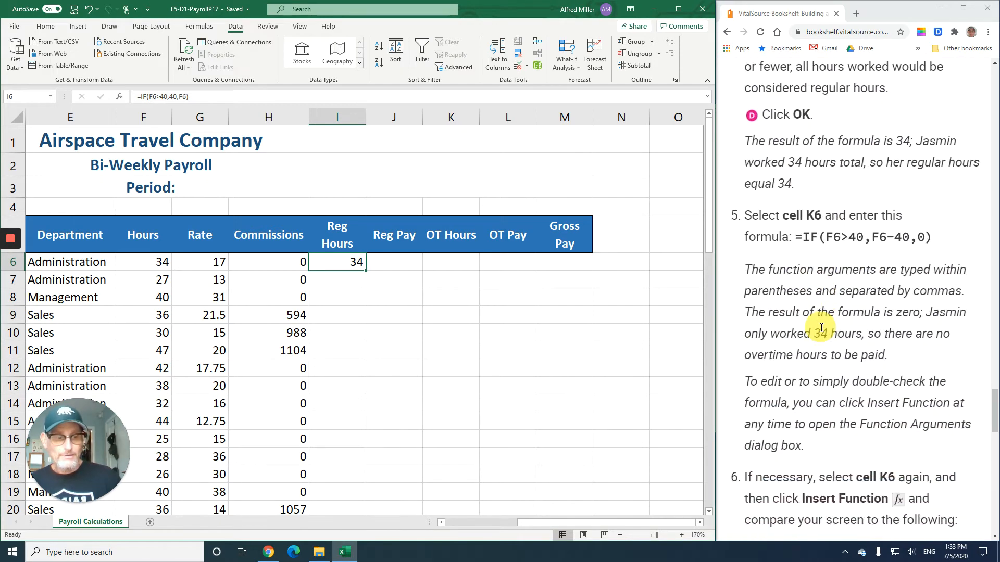
pyautogui.scroll(-4, 821, 327)
pyautogui.scroll(2, 821, 327)
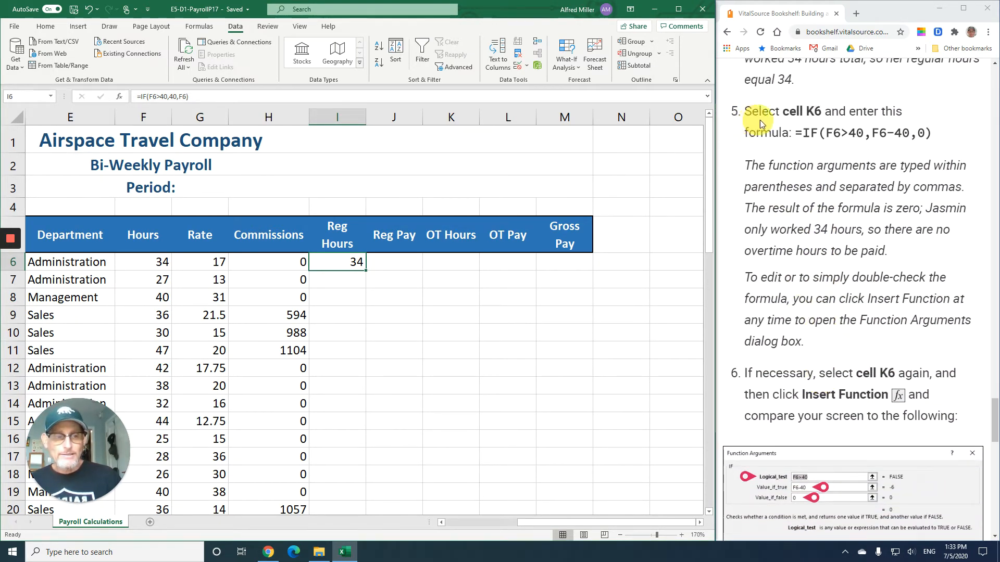
pyautogui.click(458, 266)
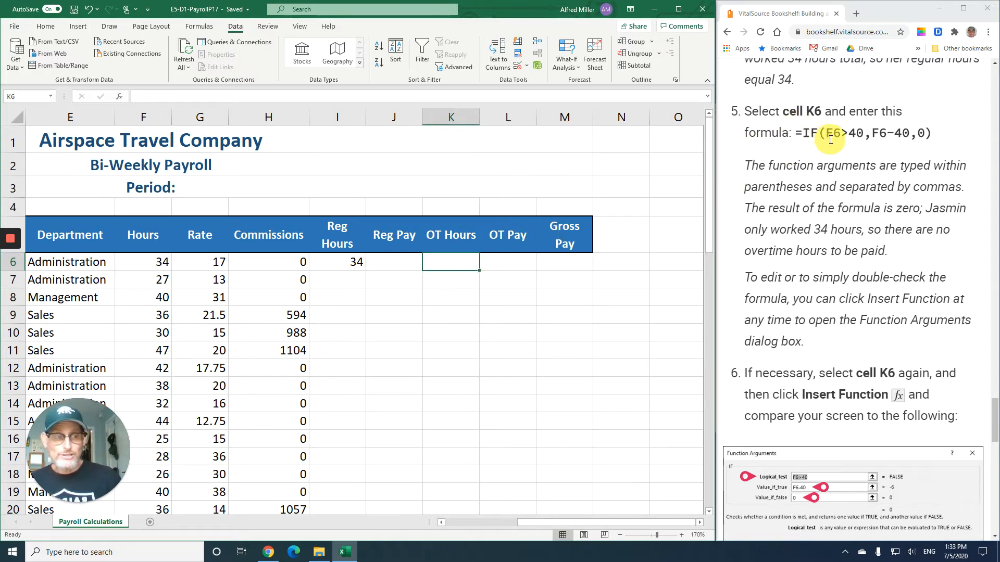
pyautogui.write('=')
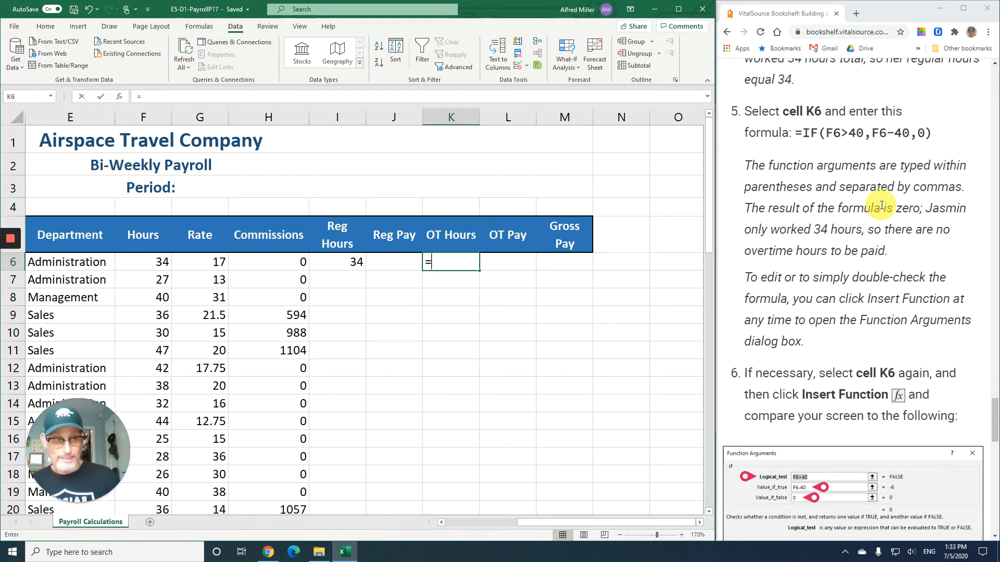
pyautogui.write('if(')
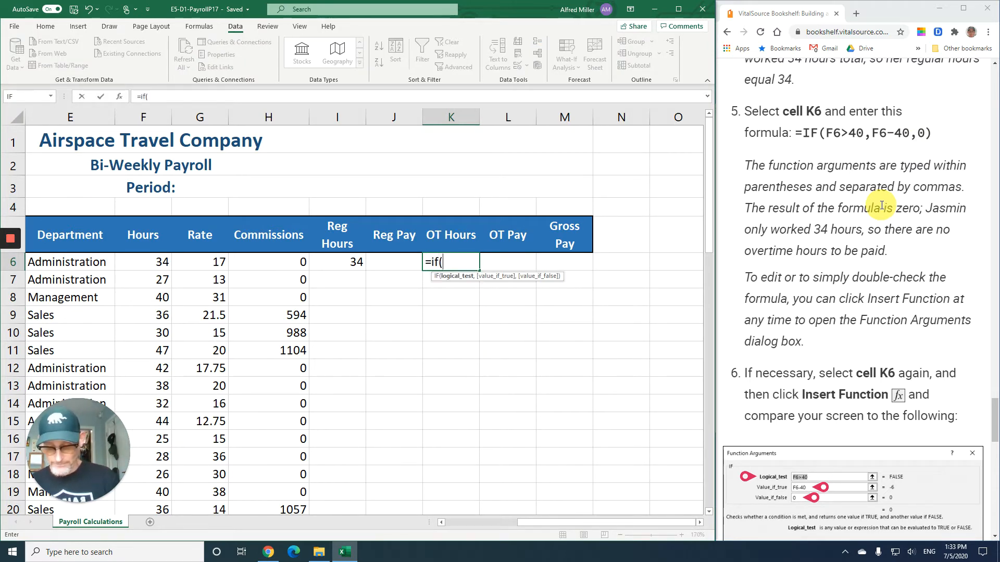
pyautogui.write('f6')
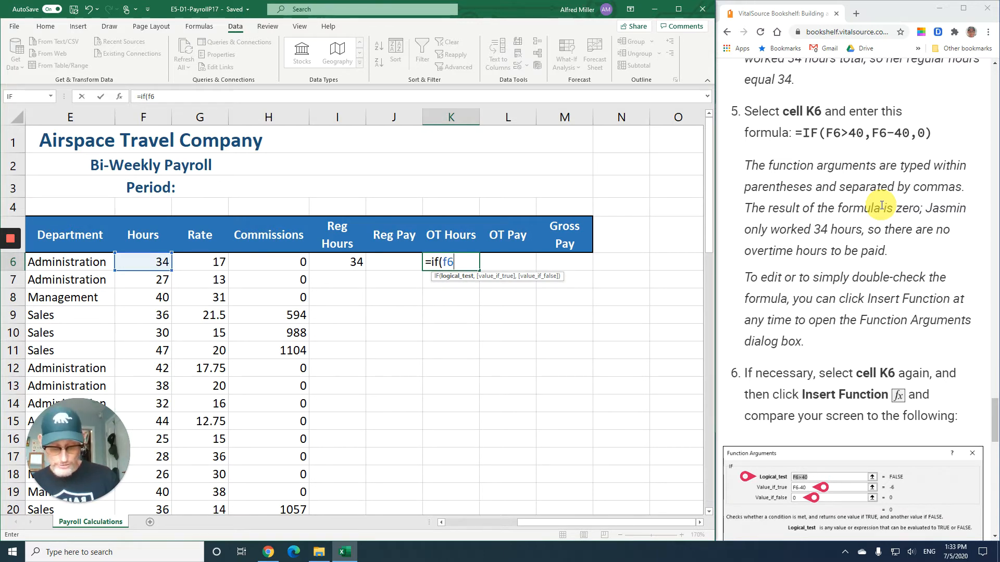
pyautogui.write('>40')
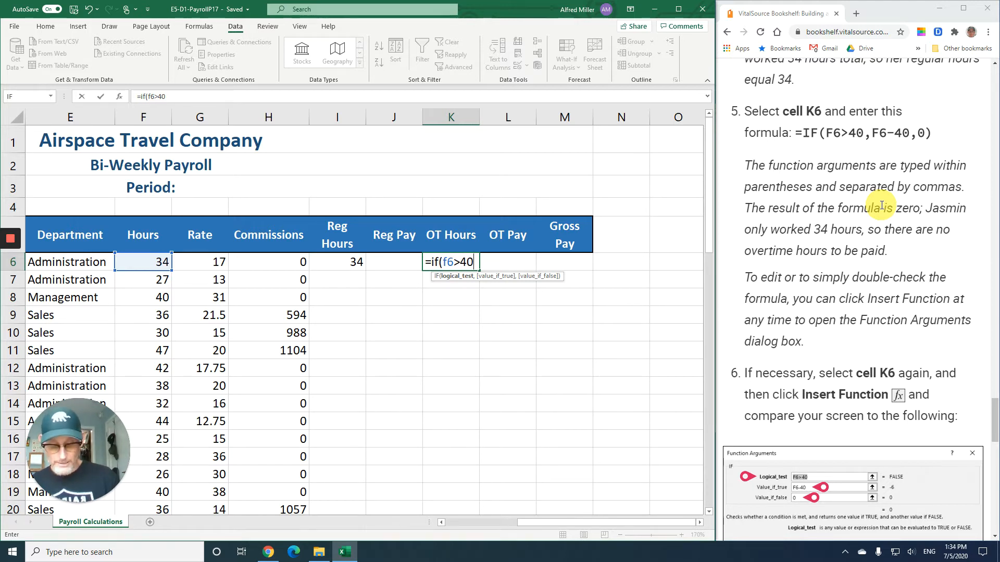
pyautogui.write(',F')
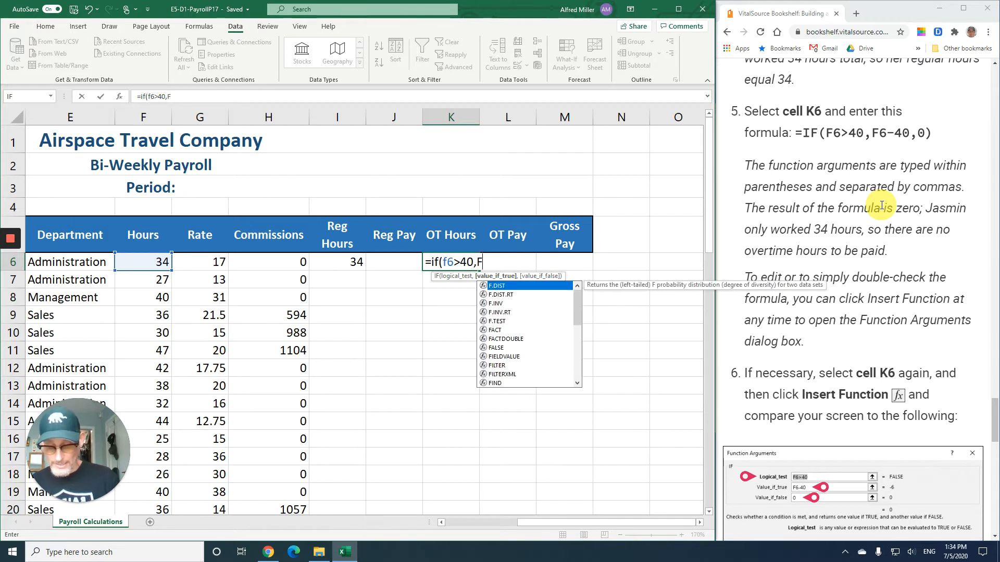
pyautogui.press('BackSpace')
pyautogui.write('f6')
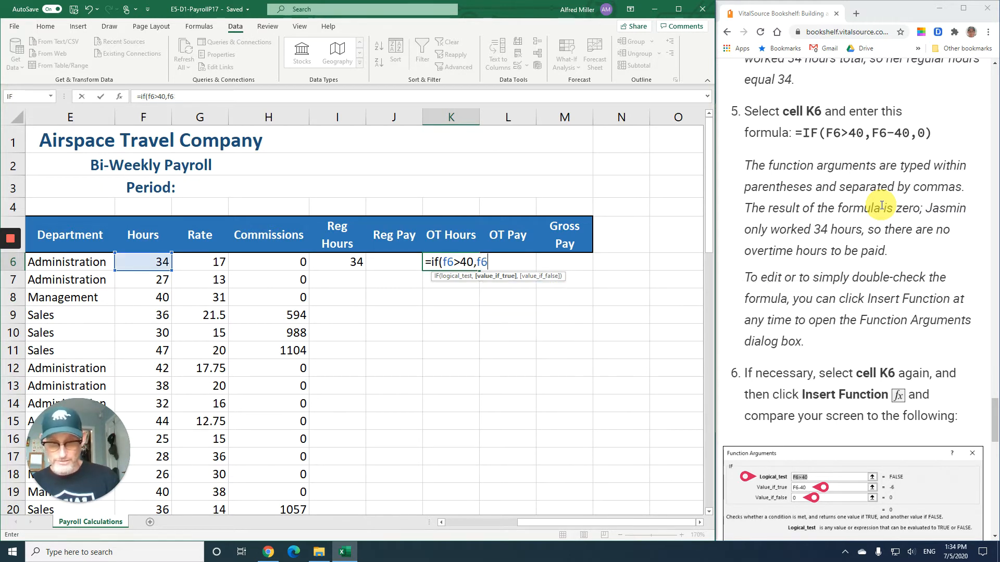
pyautogui.write('-40')
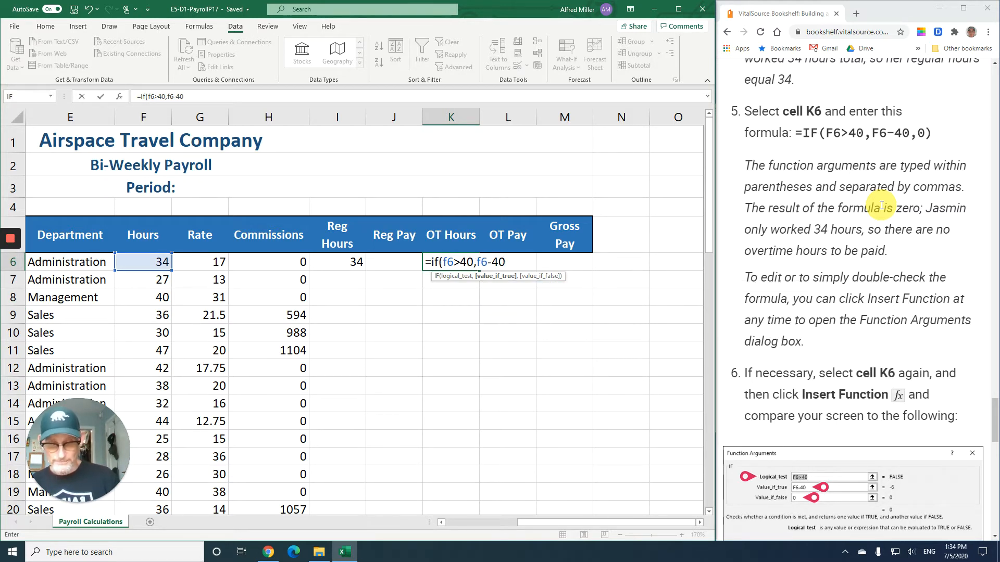
pyautogui.write(',')
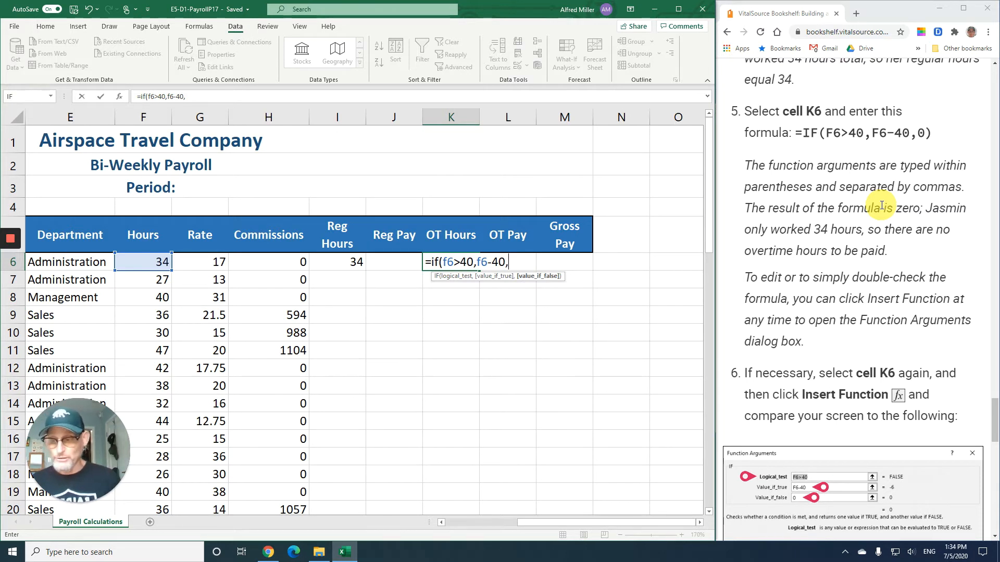
pyautogui.write('0')
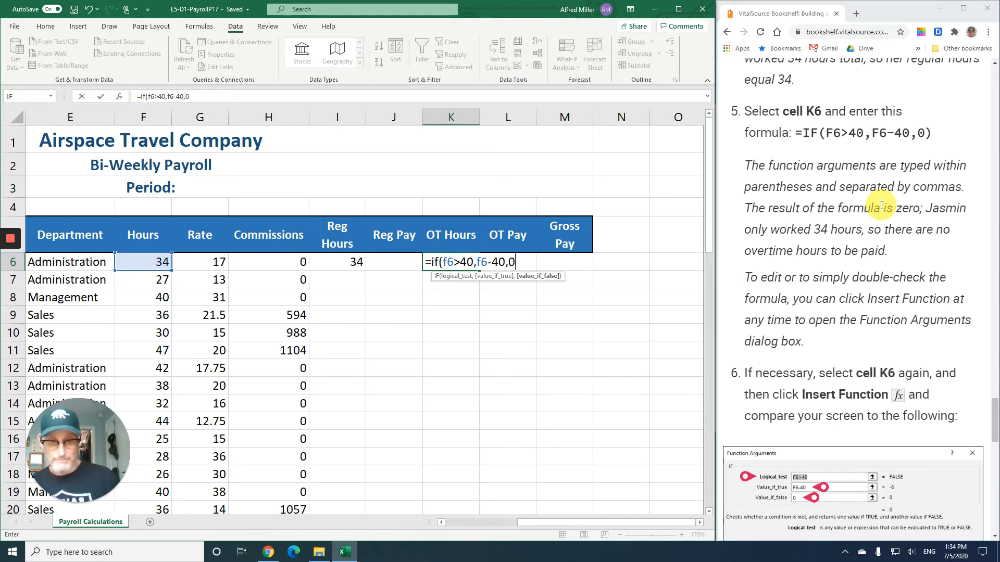
pyautogui.write(')')
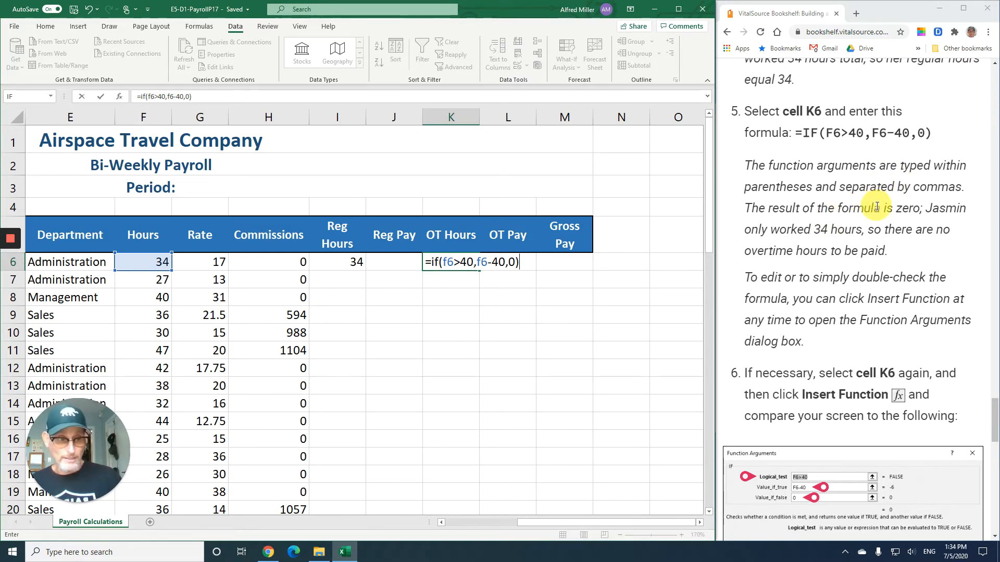
pyautogui.scroll(-1, 877, 207)
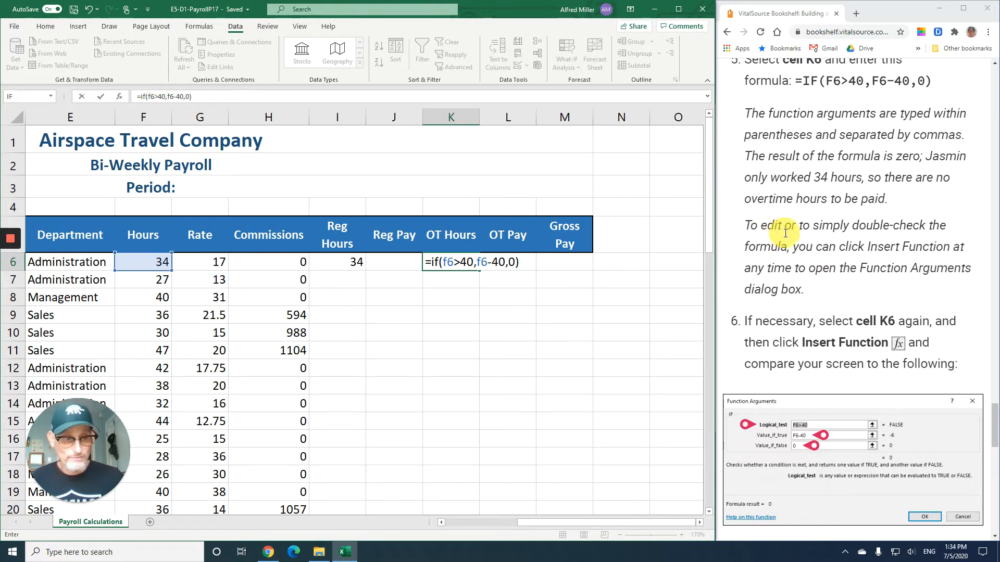
pyautogui.scroll(-2, 786, 239)
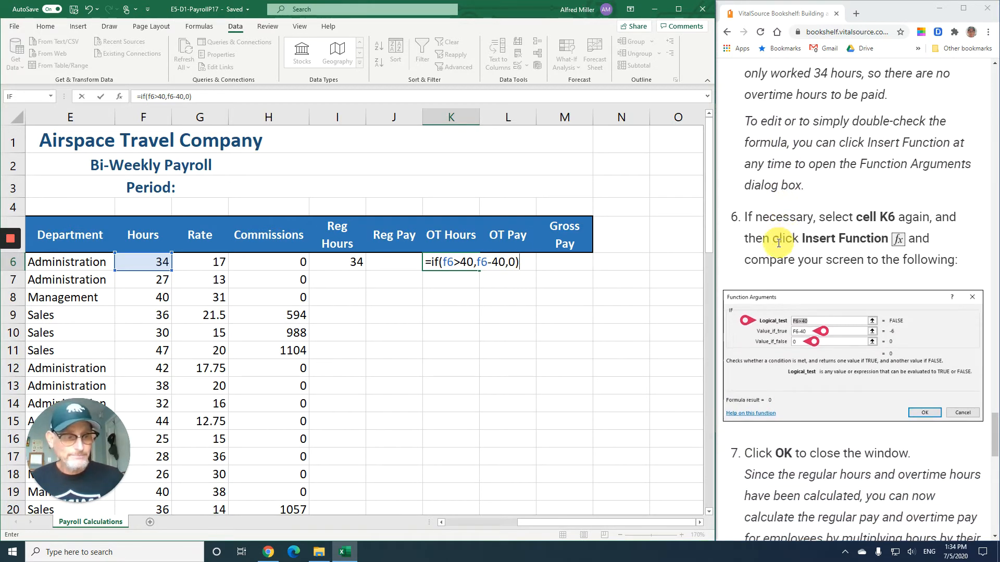
pyautogui.click(101, 98)
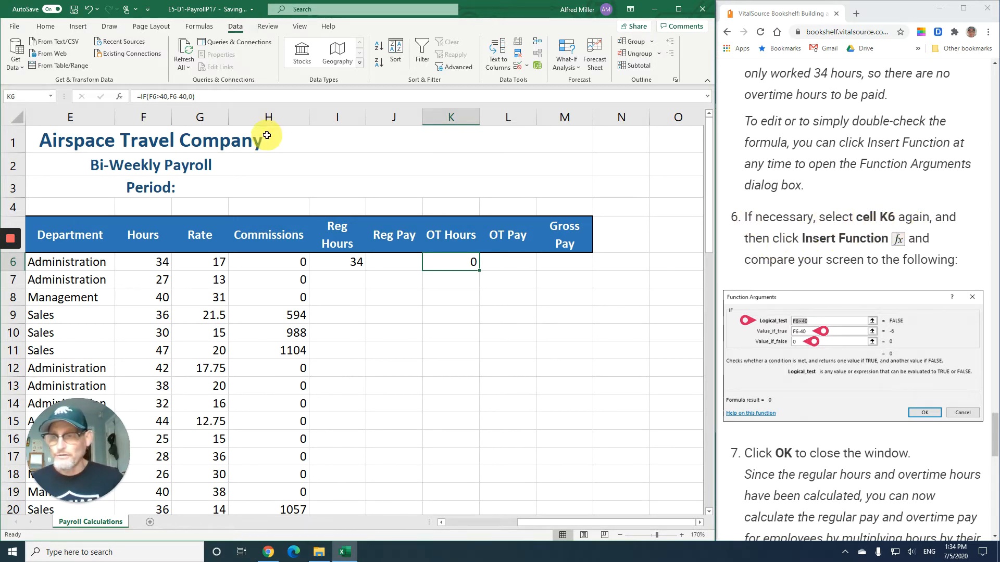
# - Open the Function Arguments for K6's IF formula to double-check the arguments, then close it
pyautogui.click(120, 98)
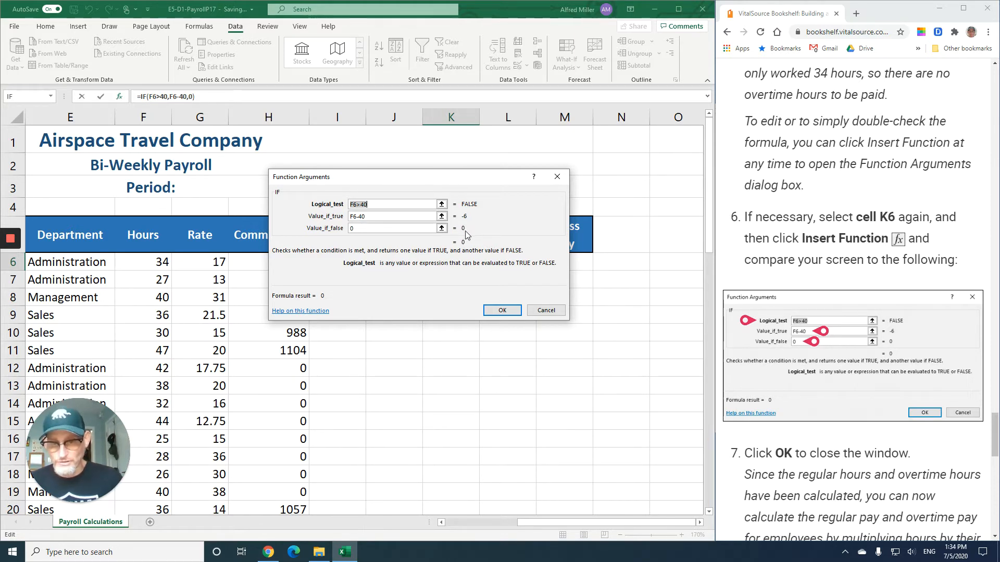
pyautogui.click(502, 311)
pyautogui.scroll(-4, 784, 333)
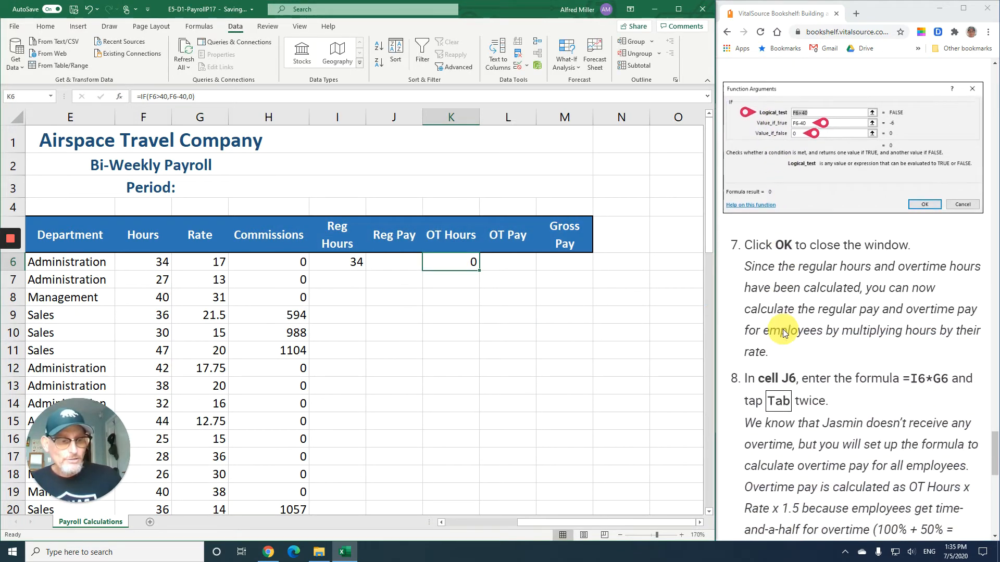
pyautogui.scroll(-3, 784, 333)
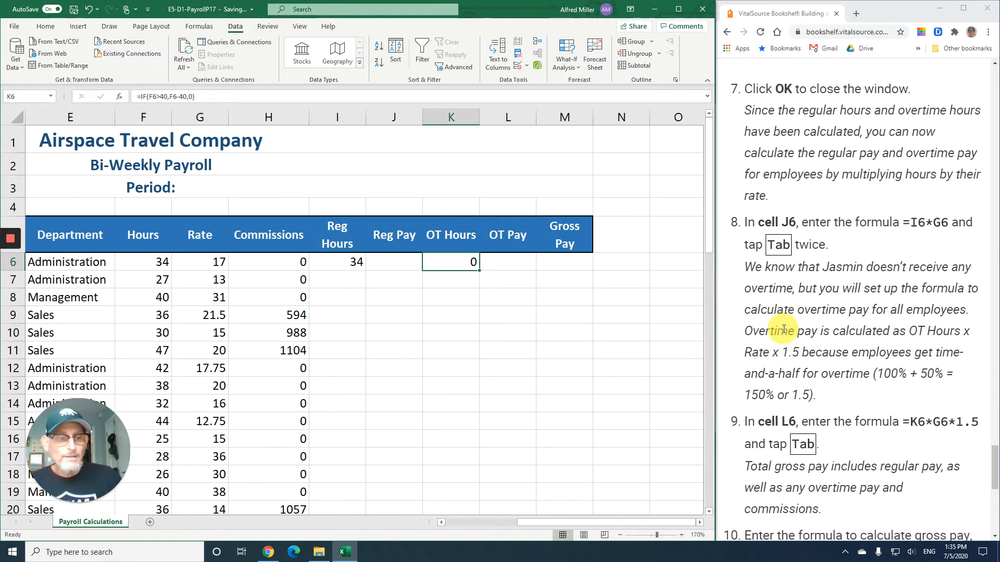
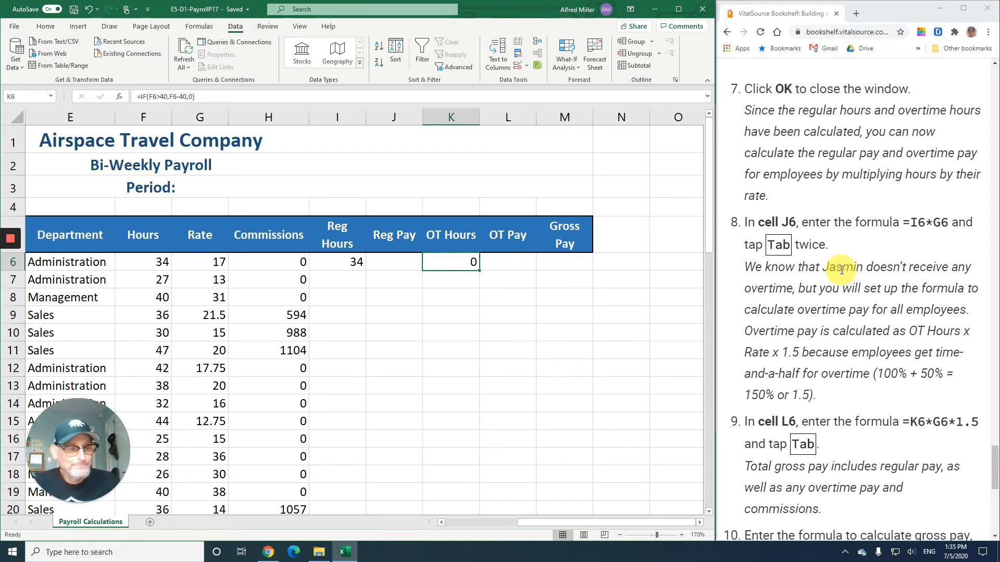
# - Enter the formula =i6*g6 in cell J6 under Reg Pay and move two cells along to L6
pyautogui.scroll(-1, 842, 271)
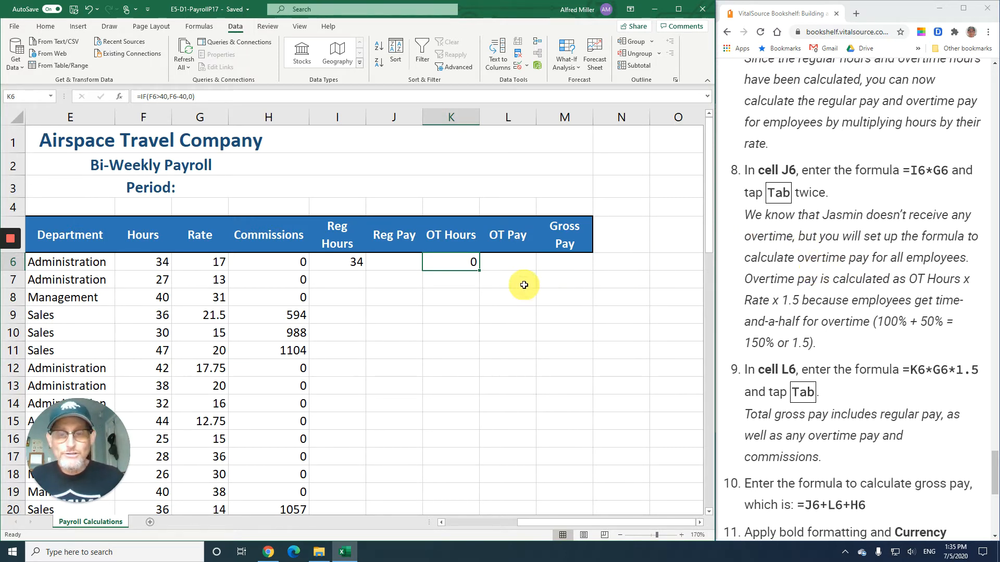
pyautogui.click(400, 265)
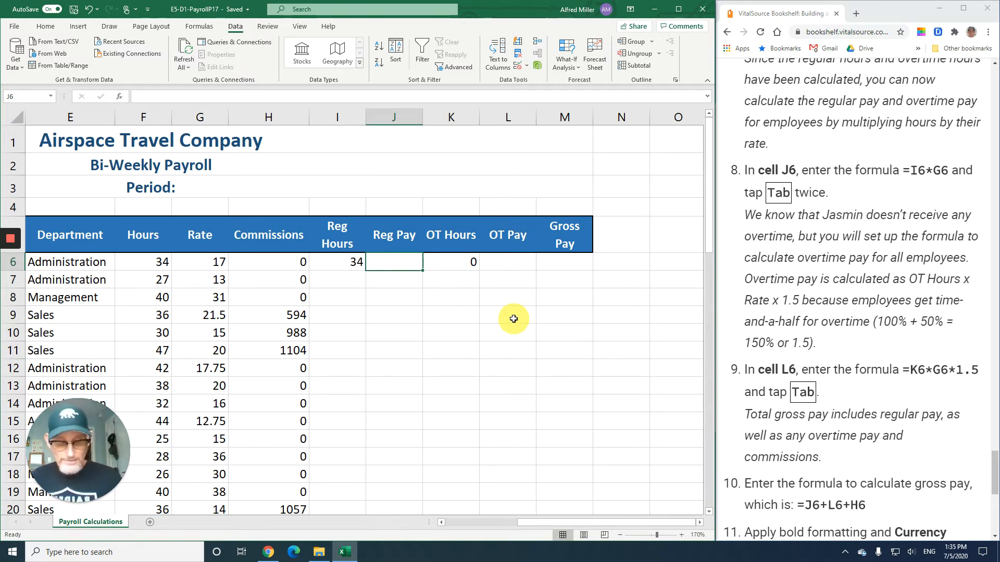
pyautogui.write('=')
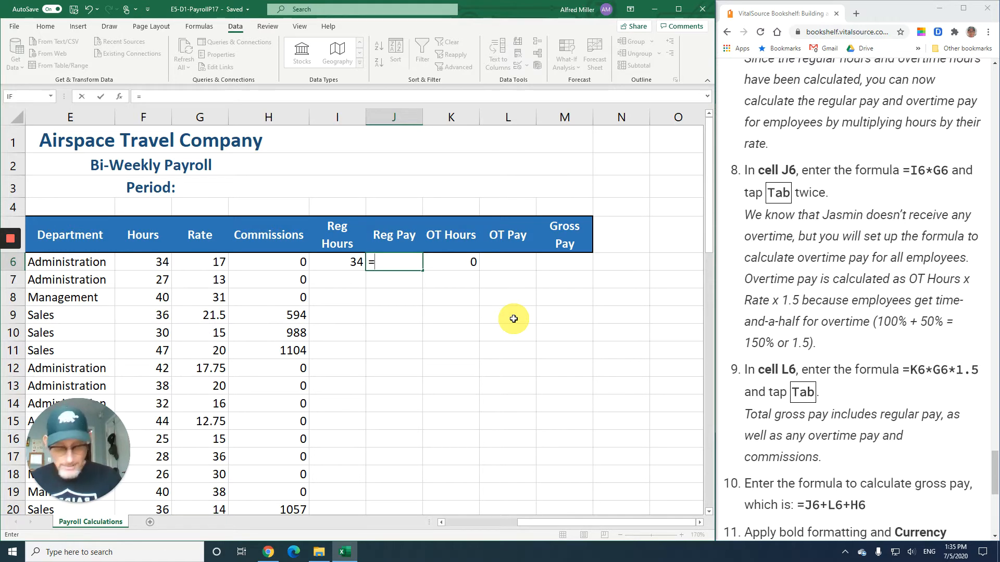
pyautogui.write('i6')
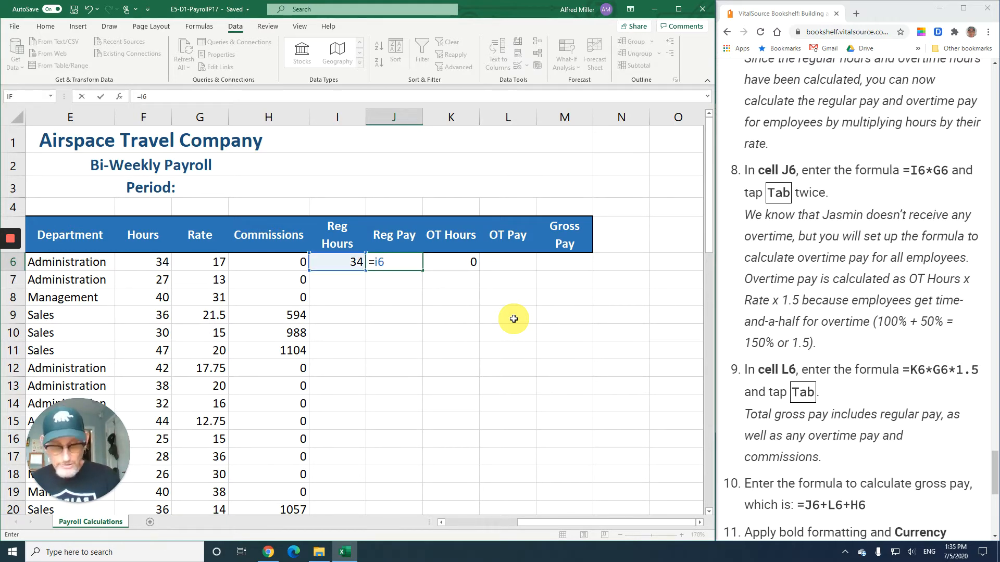
pyautogui.write('*g6')
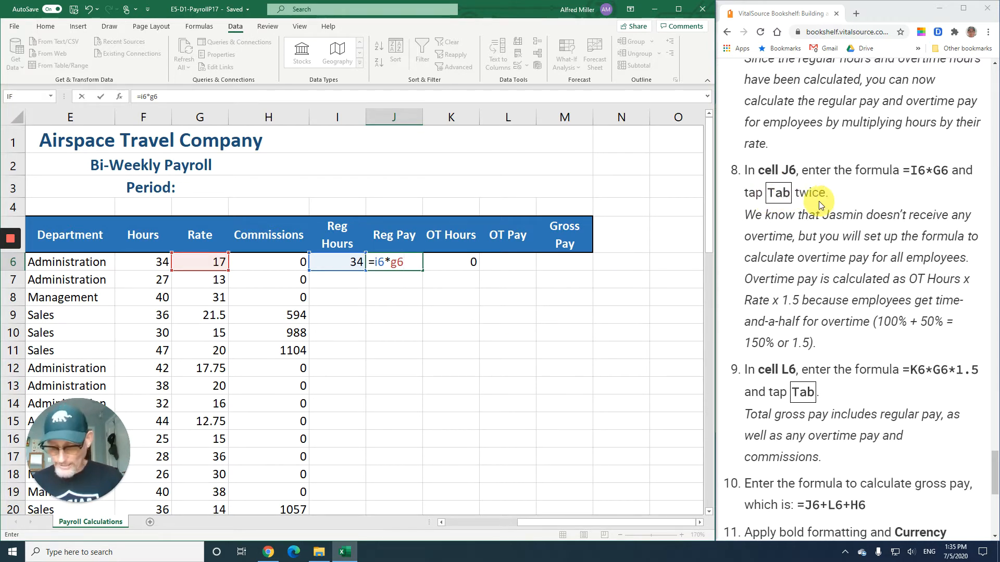
pyautogui.press('Tab')
pyautogui.press('Tab')
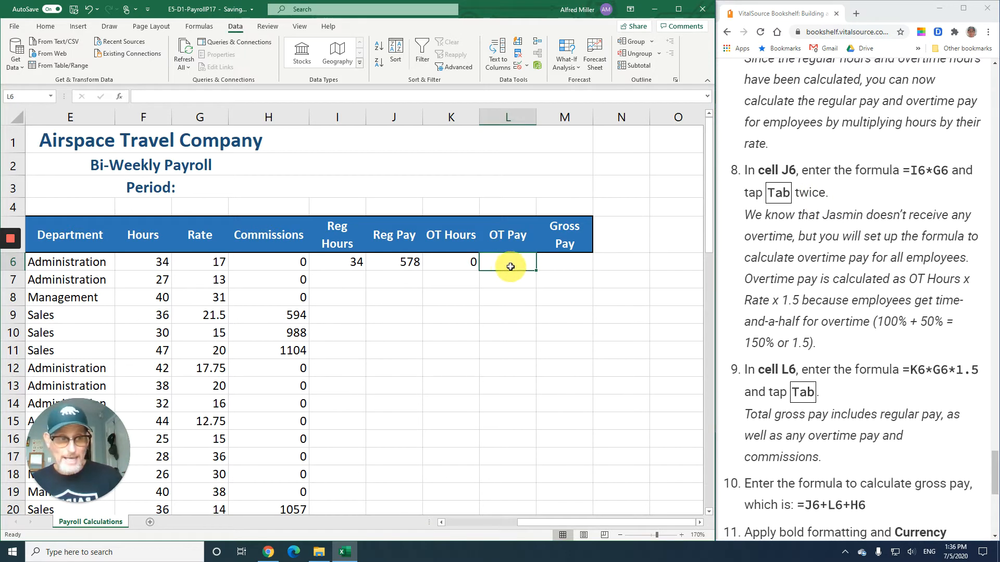
# - Enter the formula =k6*g6*1.5 in cell L6 under OT Pay
pyautogui.scroll(-5, 775, 338)
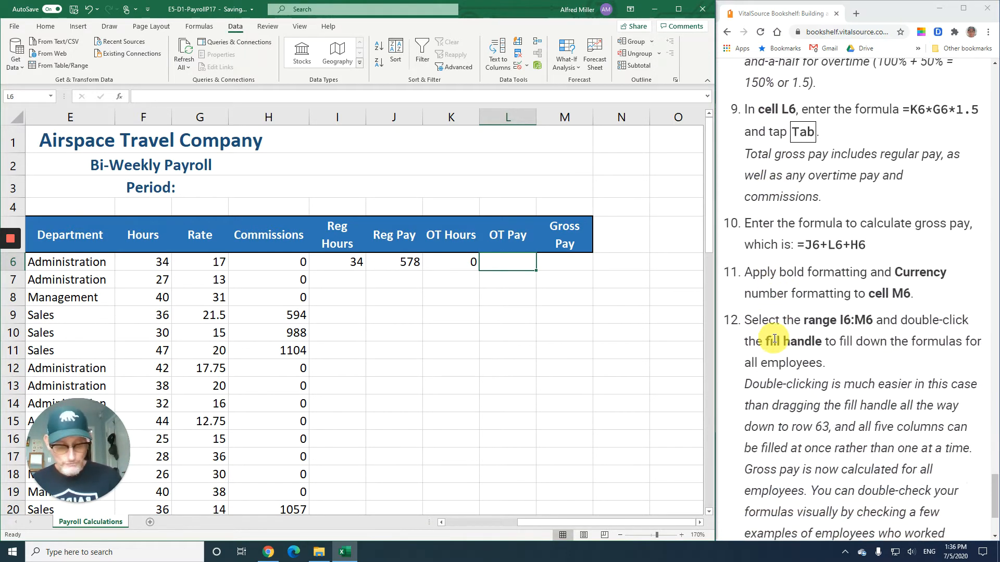
pyautogui.write('=k6')
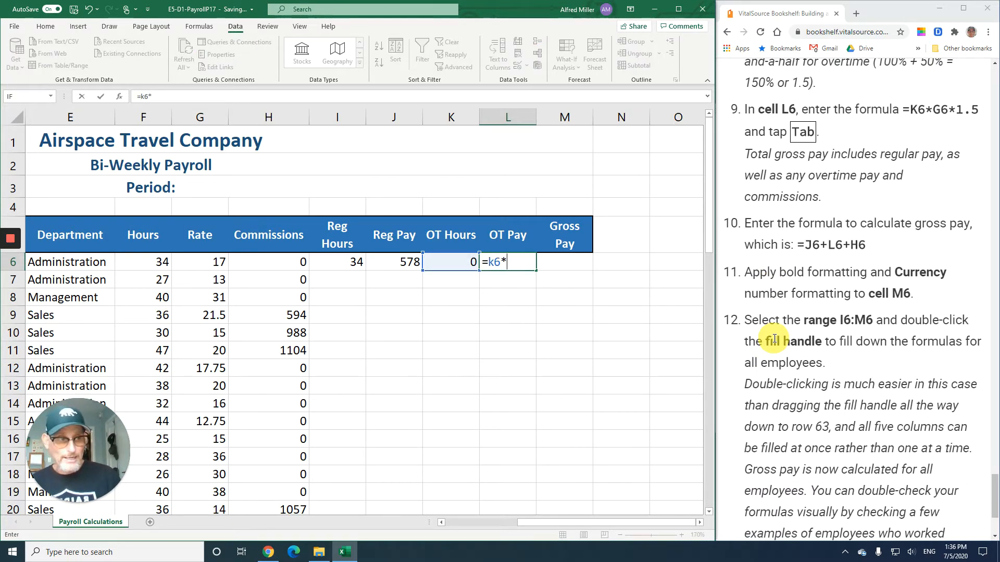
pyautogui.write('*g6*1.5')
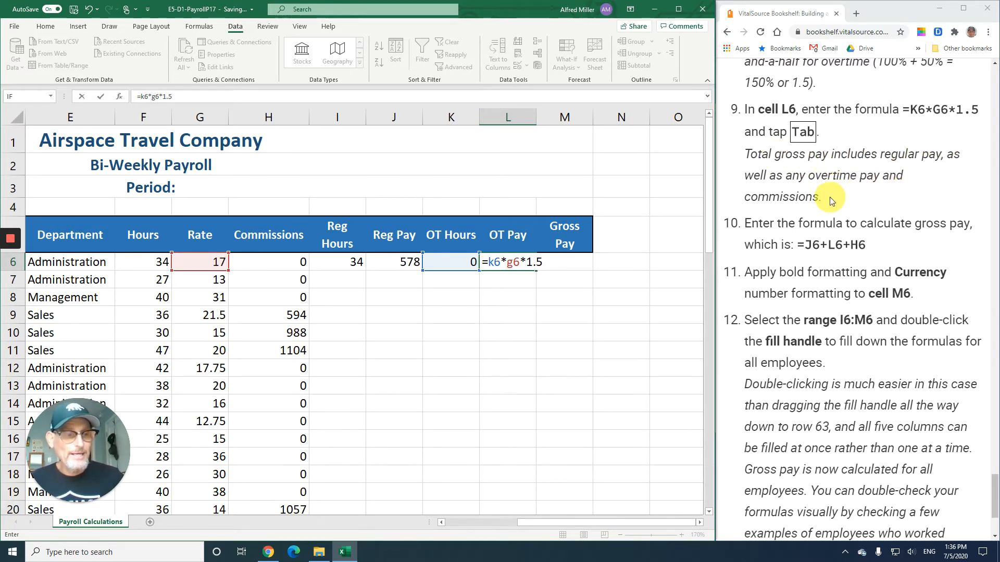
pyautogui.scroll(1, 824, 147)
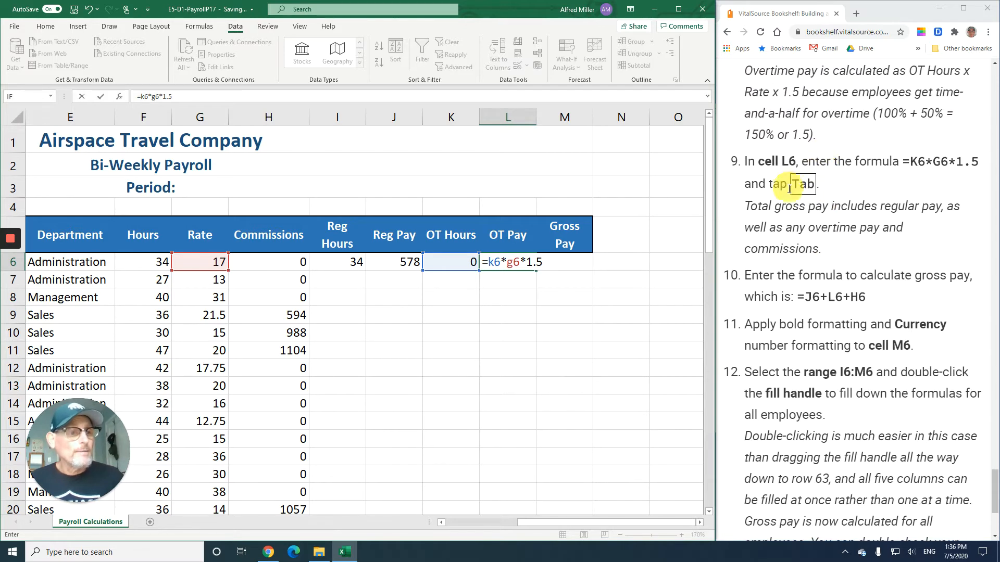
pyautogui.press('Tab')
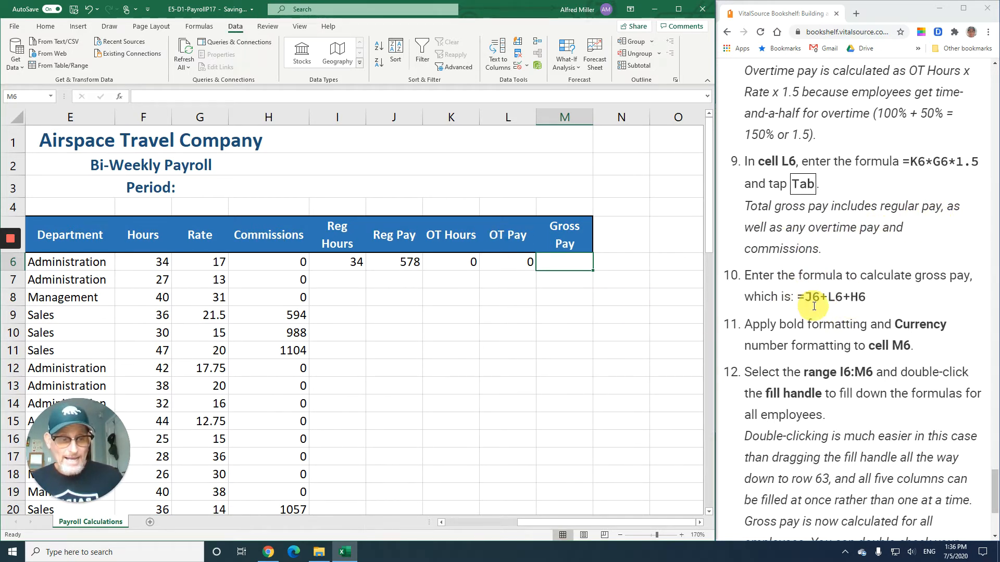
# - Enter the gross pay formula =j6+l6+h6 in cell M6
pyautogui.scroll(-1, 813, 306)
pyautogui.scroll(-2, 814, 306)
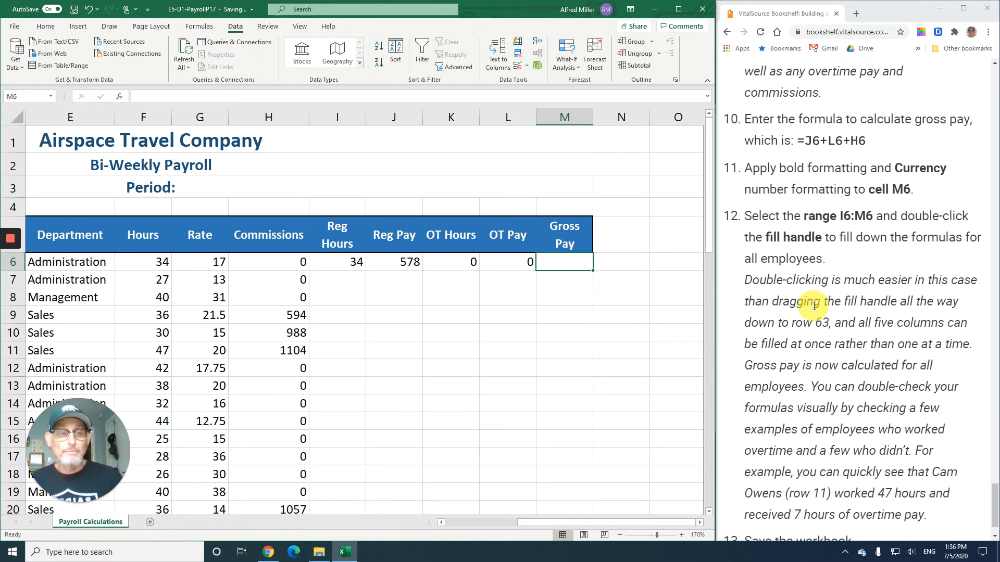
pyautogui.write('=')
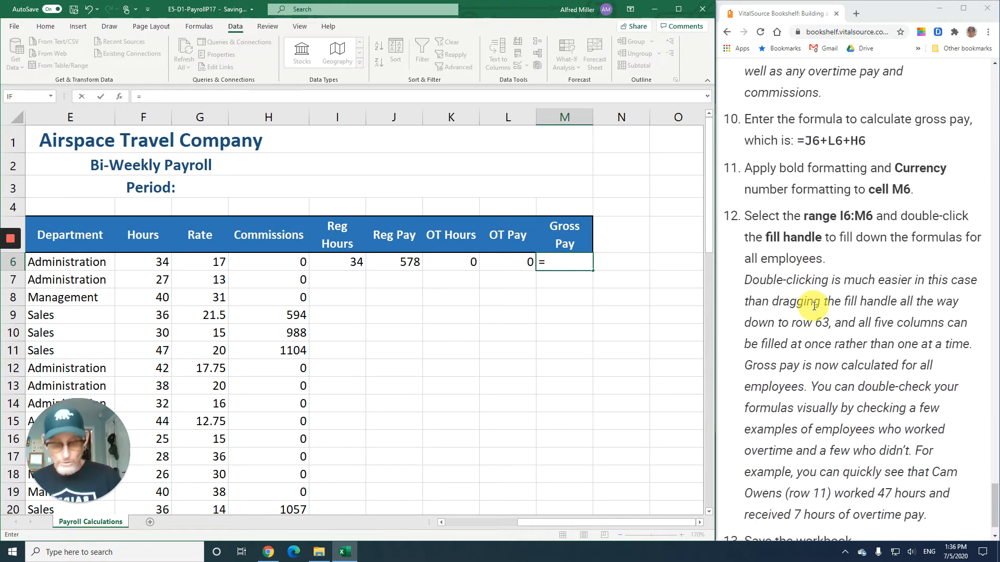
pyautogui.write('j6')
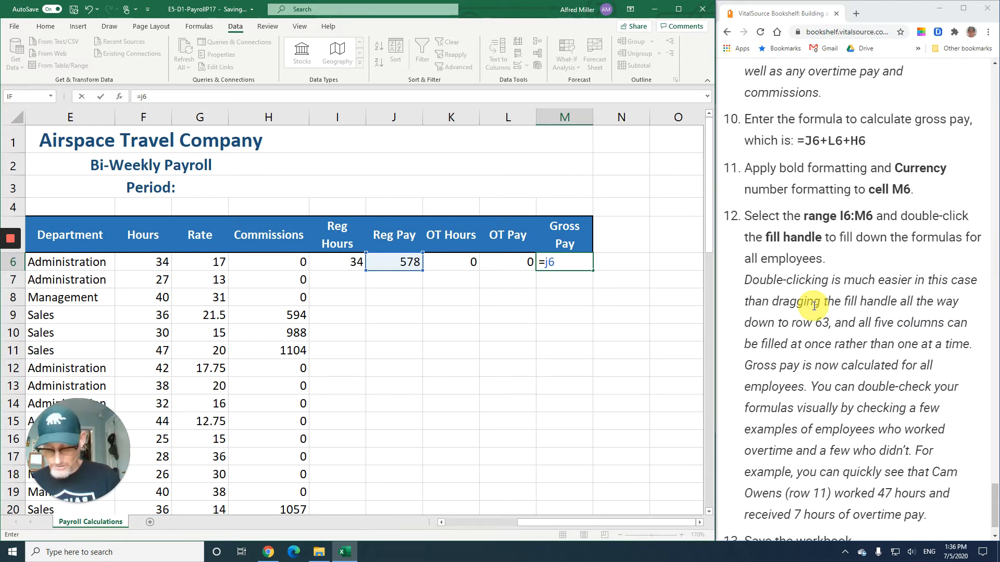
pyautogui.write('+l6')
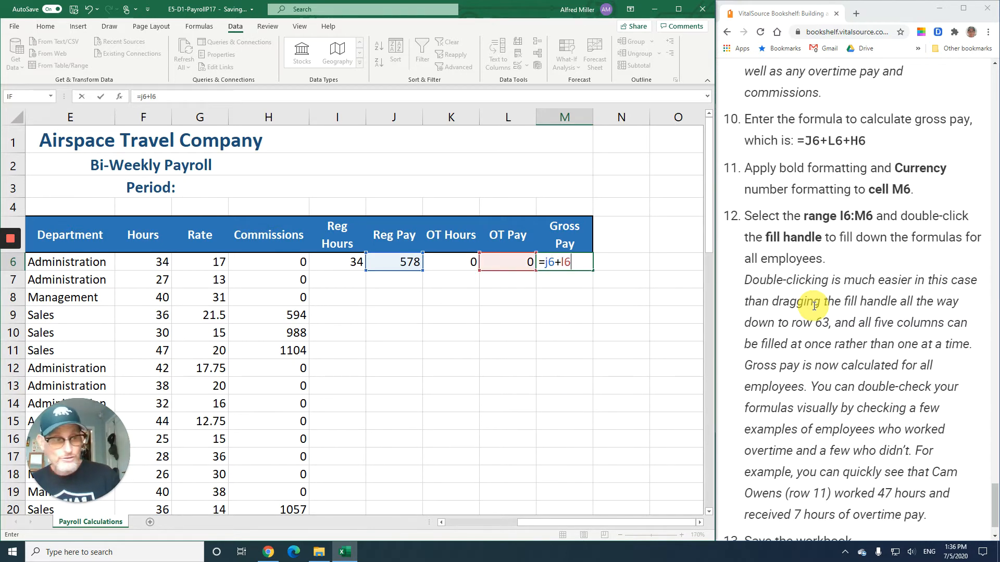
pyautogui.write('+')
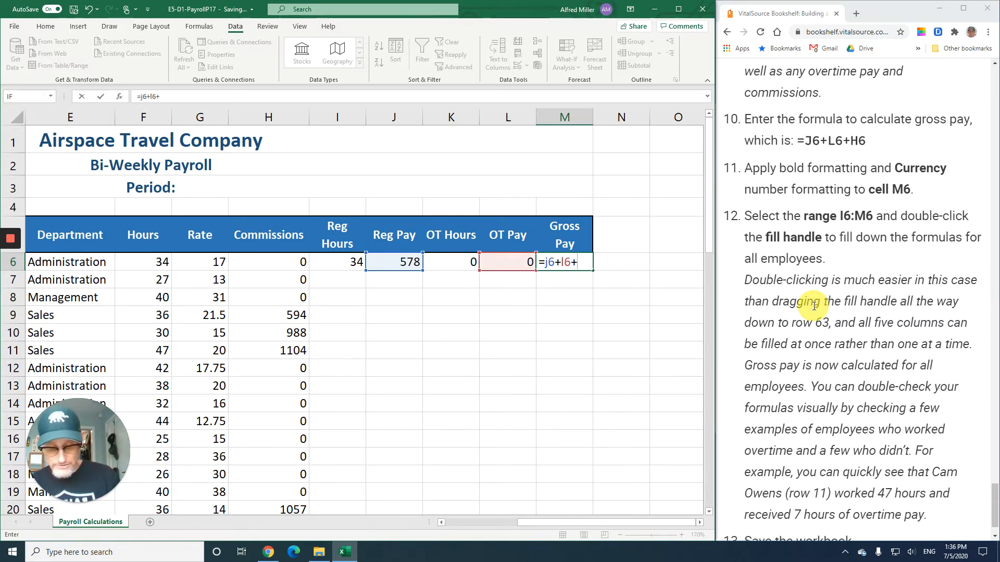
pyautogui.write('h6')
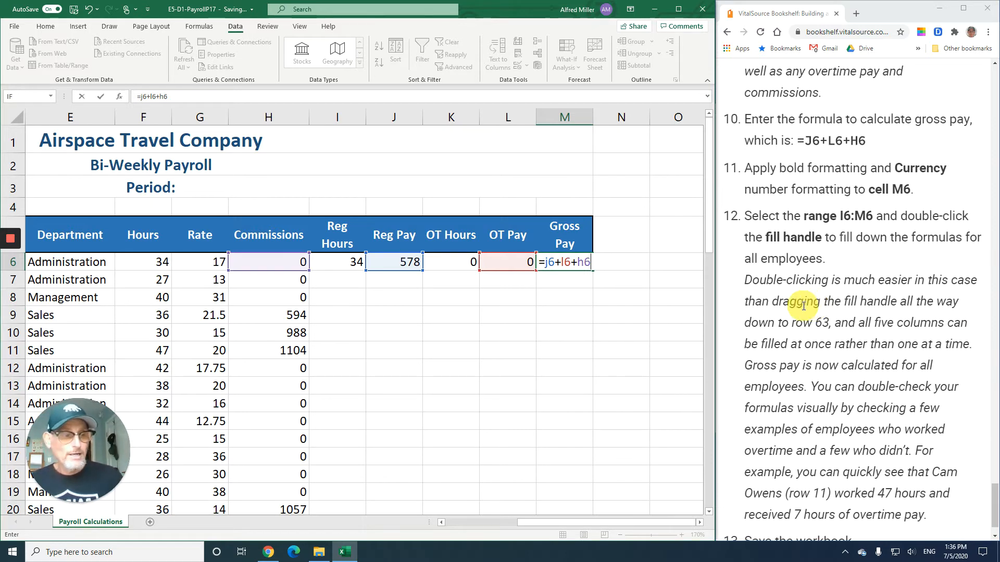
pyautogui.click(99, 98)
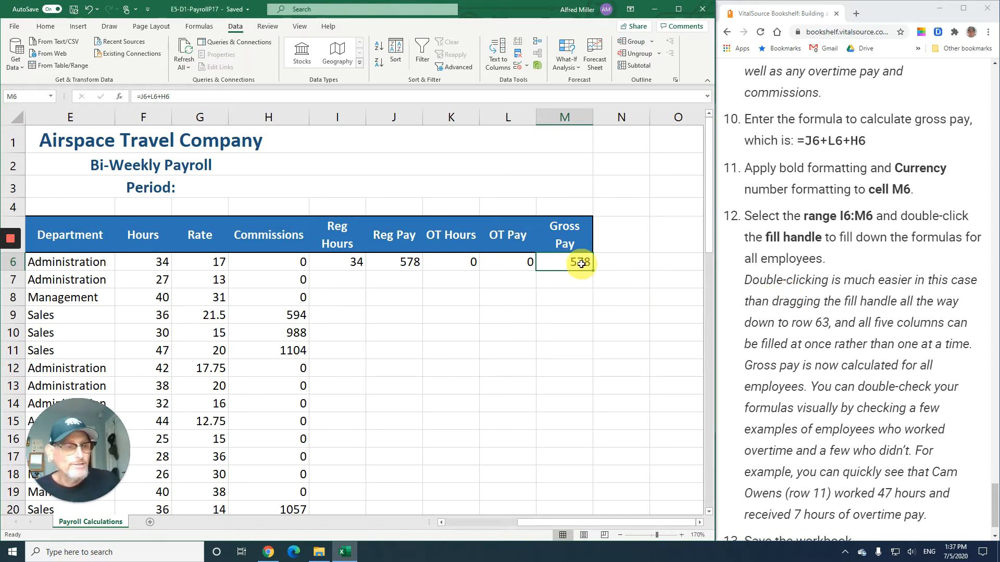
# - Apply Currency number format and bold to cell M6
pyautogui.click(52, 29)
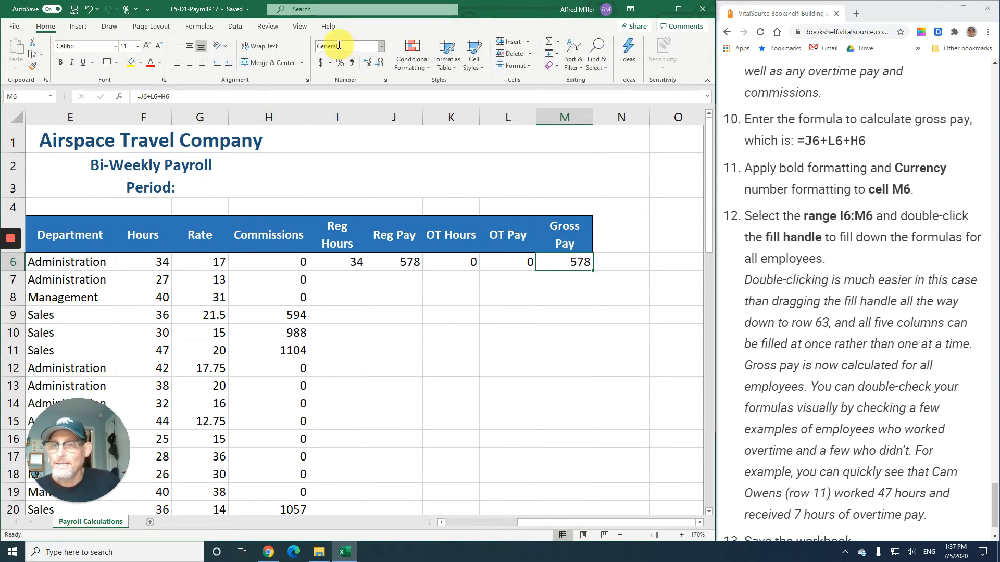
pyautogui.click(381, 46)
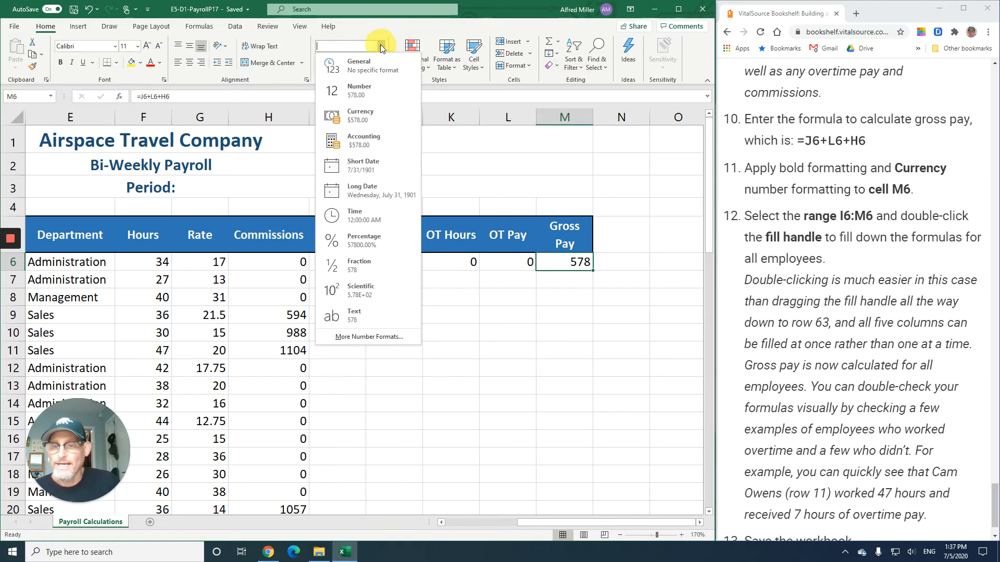
pyautogui.click(371, 117)
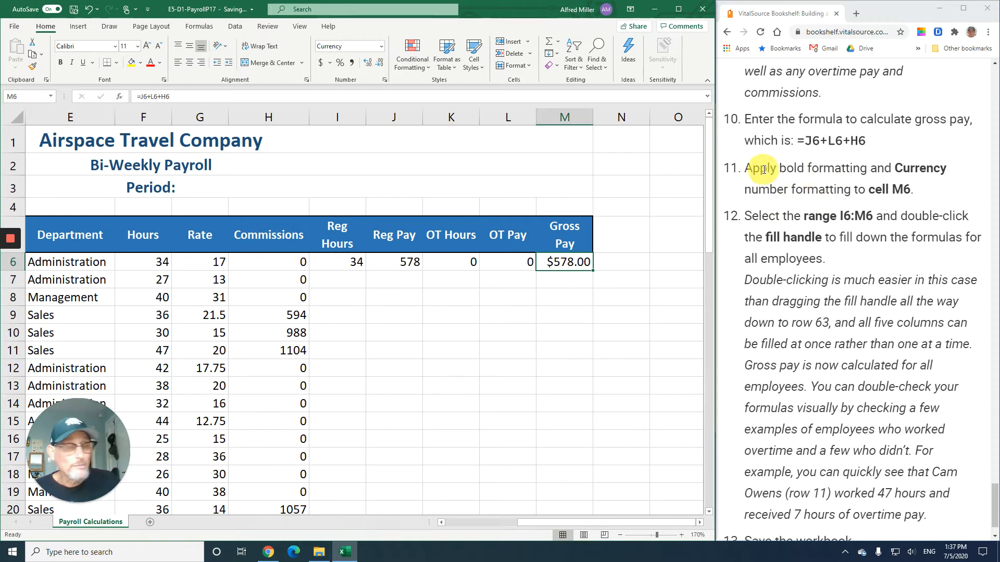
pyautogui.click(60, 64)
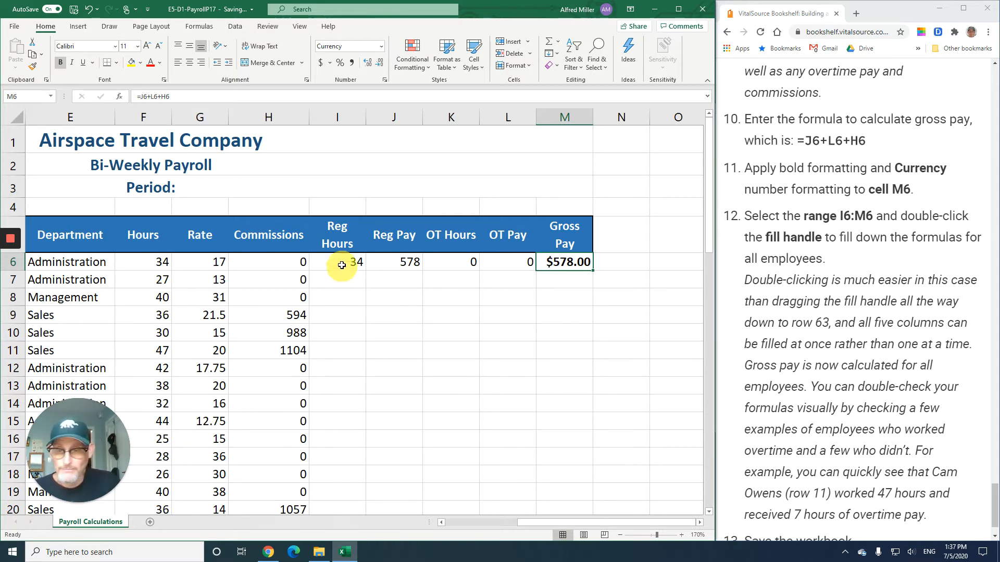
# - Select I6:M6 and fill the formulas down for all employees with the fill handle
pyautogui.moveTo(339, 263); pyautogui.dragTo(570, 262)
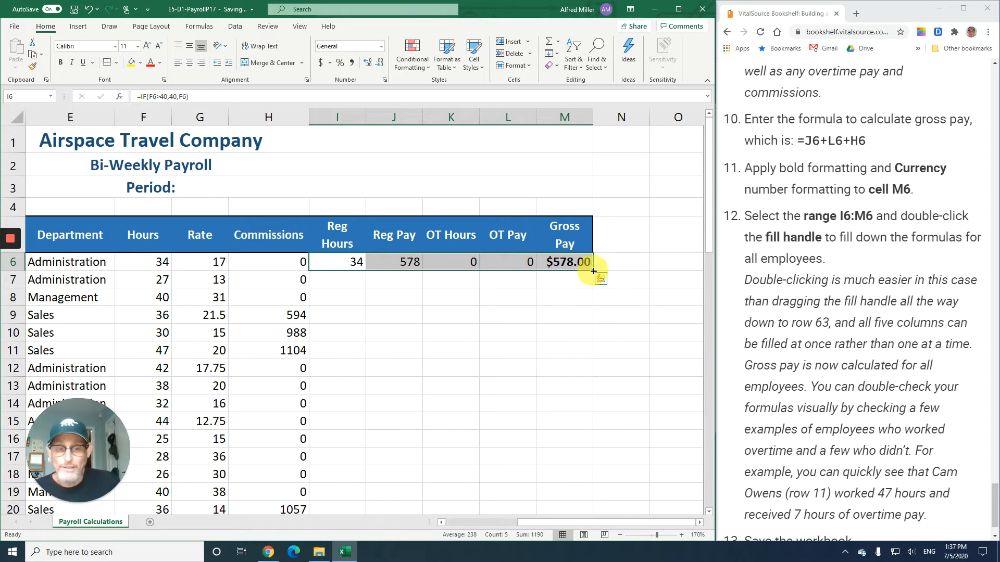
pyautogui.doubleClick(593, 270)
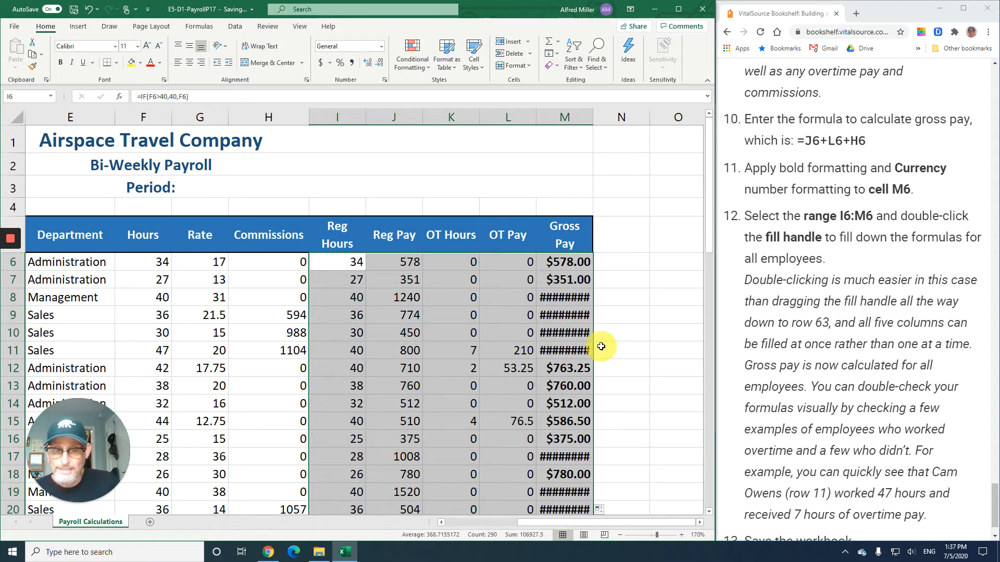
# - Widen column M so the Gross Pay values display fully
pyautogui.click(624, 326)
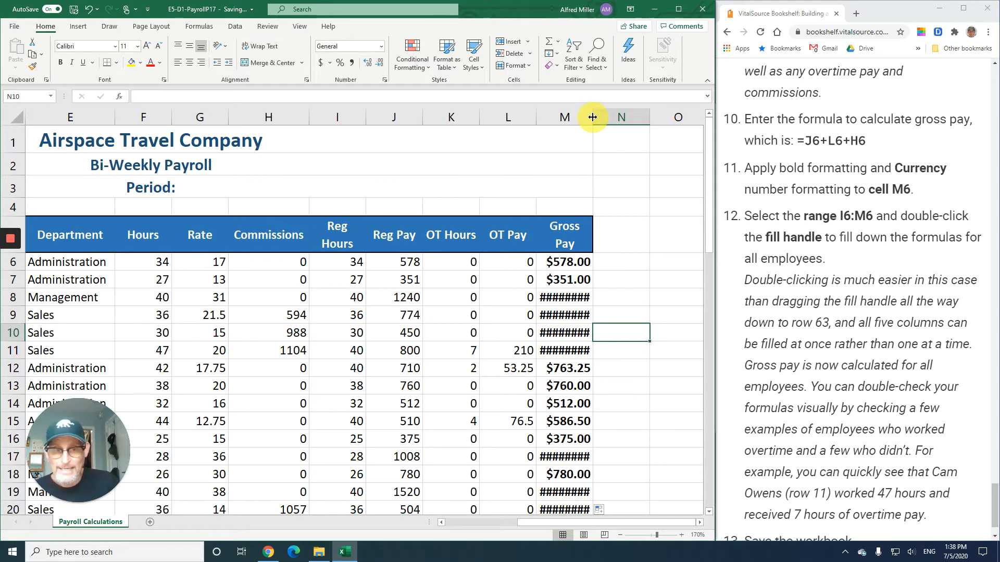
pyautogui.moveTo(592, 117); pyautogui.dragTo(609, 117)
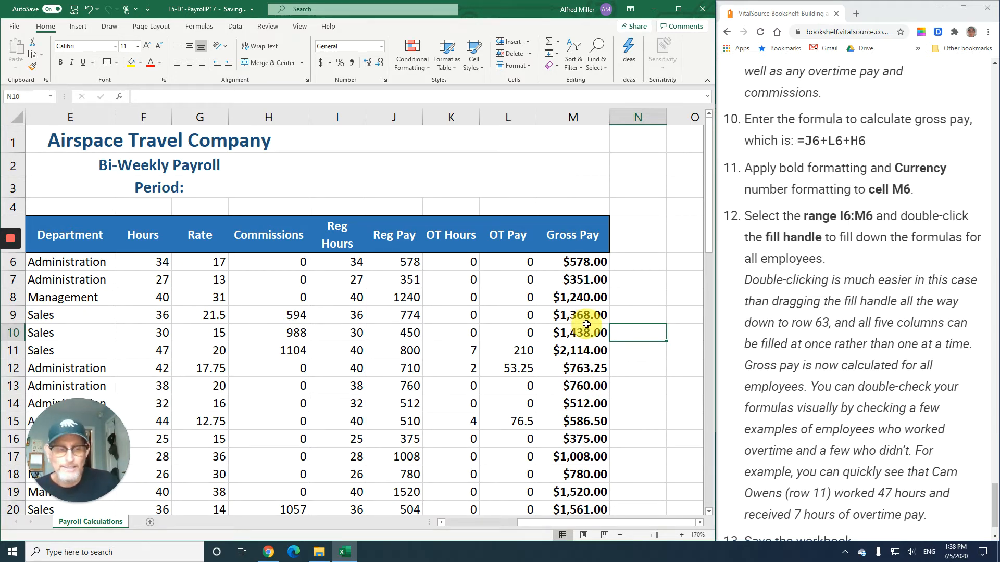
# - Examine the OT Hours, Reg Pay and Reg Hours formulas for the employee in row 11
pyautogui.scroll(-3, 828, 330)
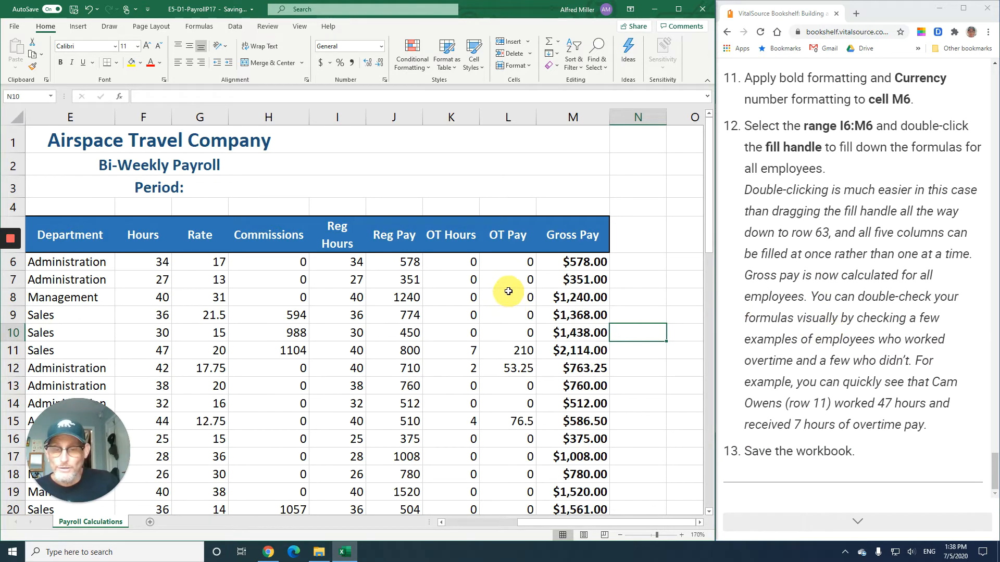
pyautogui.scroll(-2, 515, 297)
pyautogui.scroll(2, 516, 297)
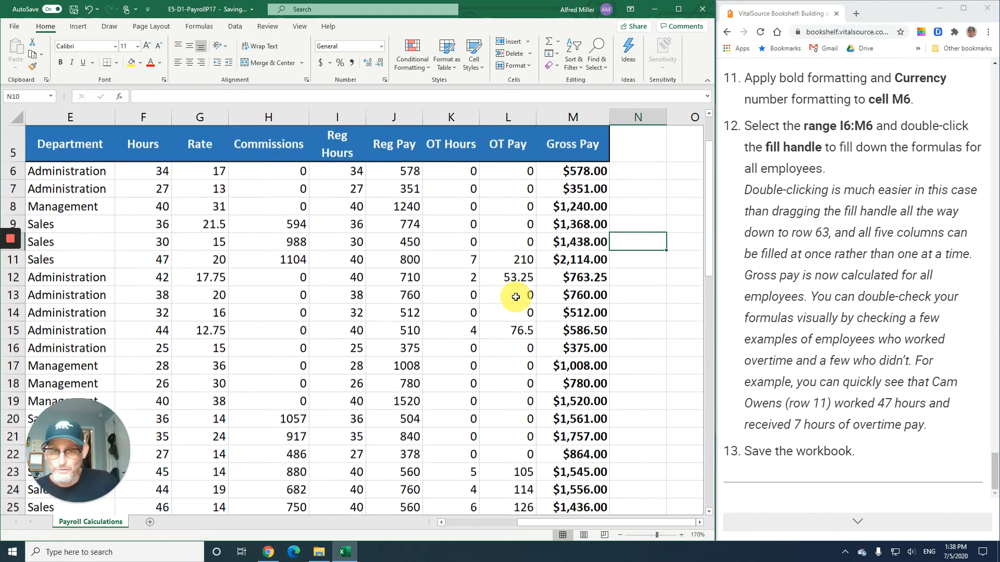
pyautogui.scroll(-1, 516, 297)
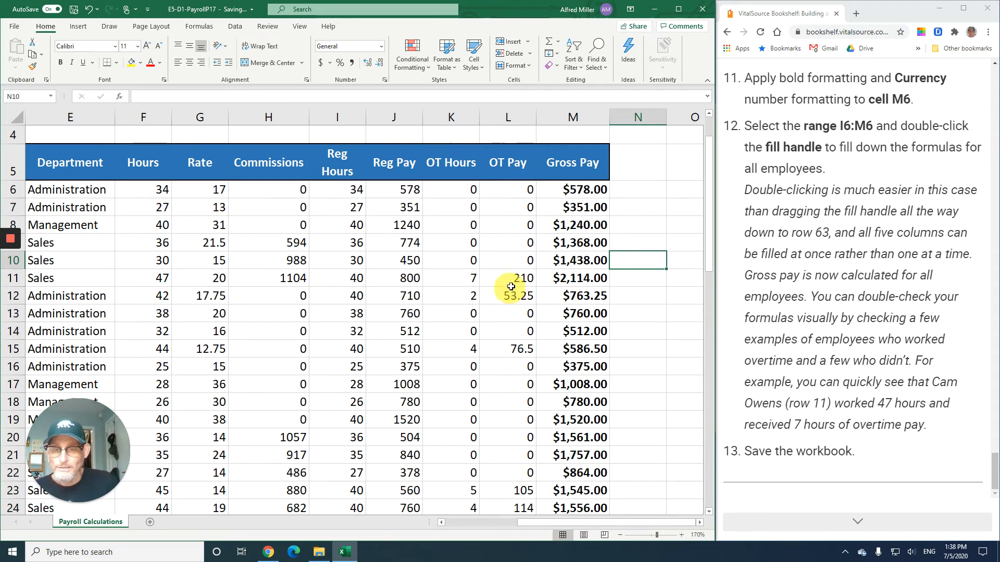
pyautogui.click(469, 276)
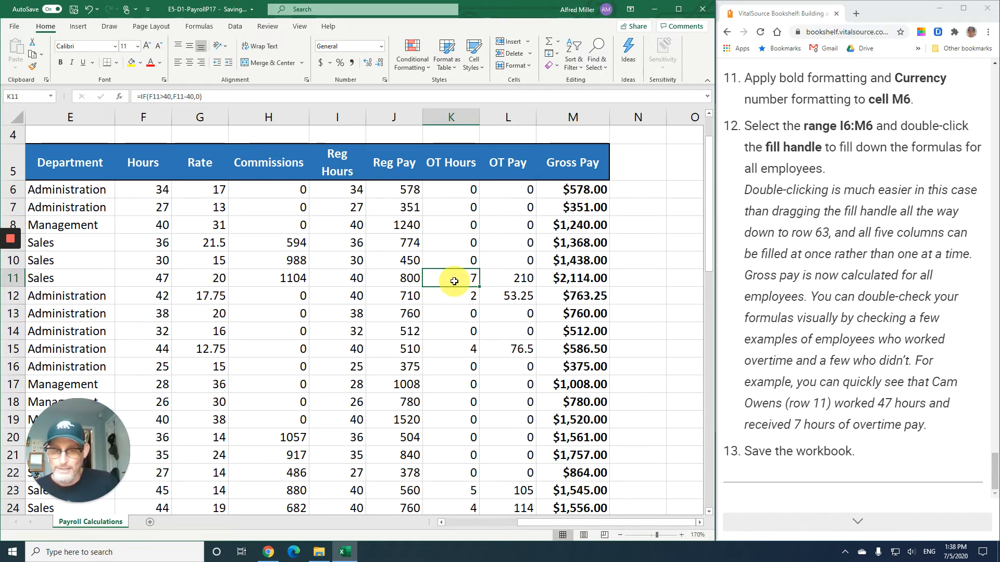
pyautogui.click(397, 279)
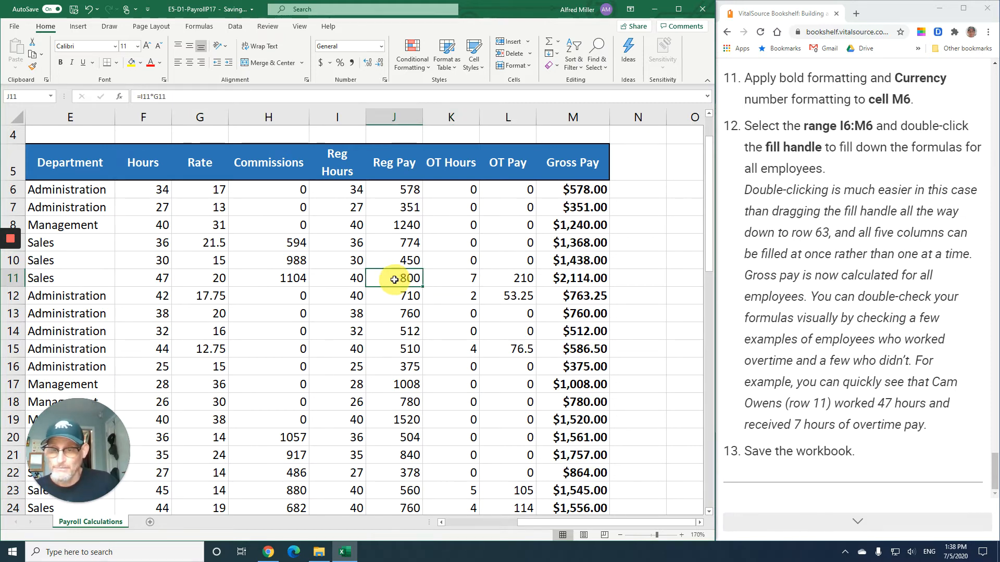
pyautogui.click(352, 277)
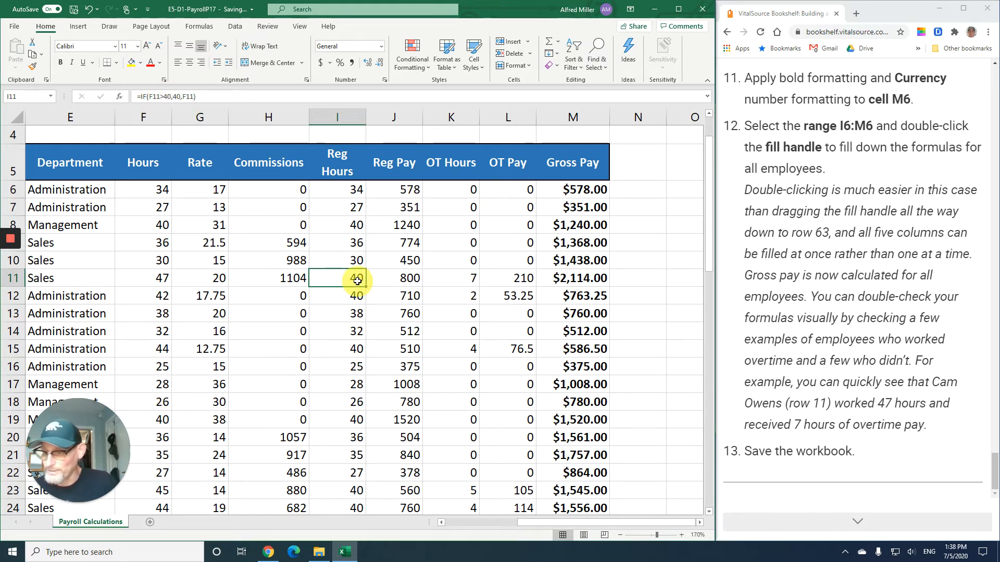
pyautogui.click(459, 277)
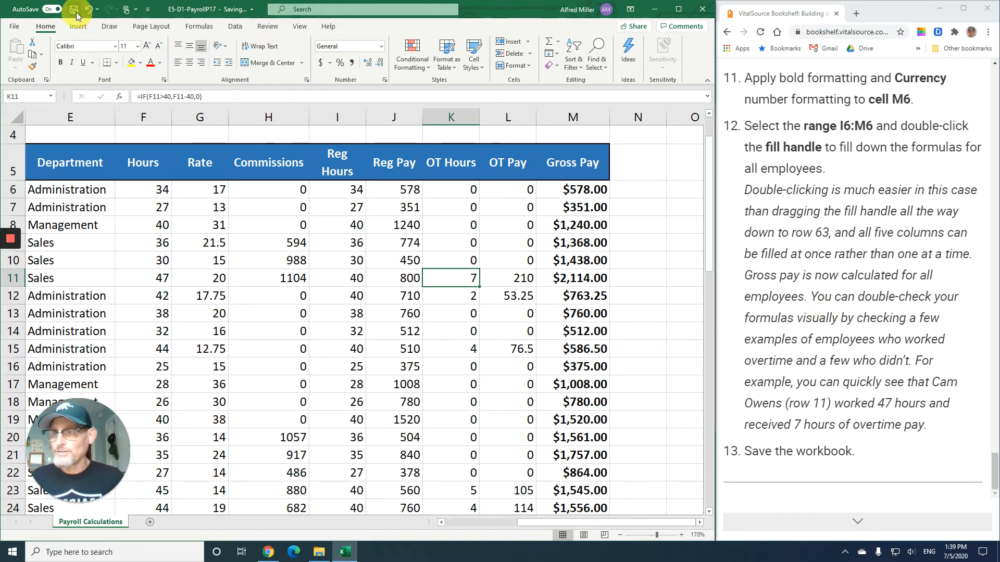
# - Advance the textbook to the data validation section and zoom the worksheet out to 150%
pyautogui.click(857, 521)
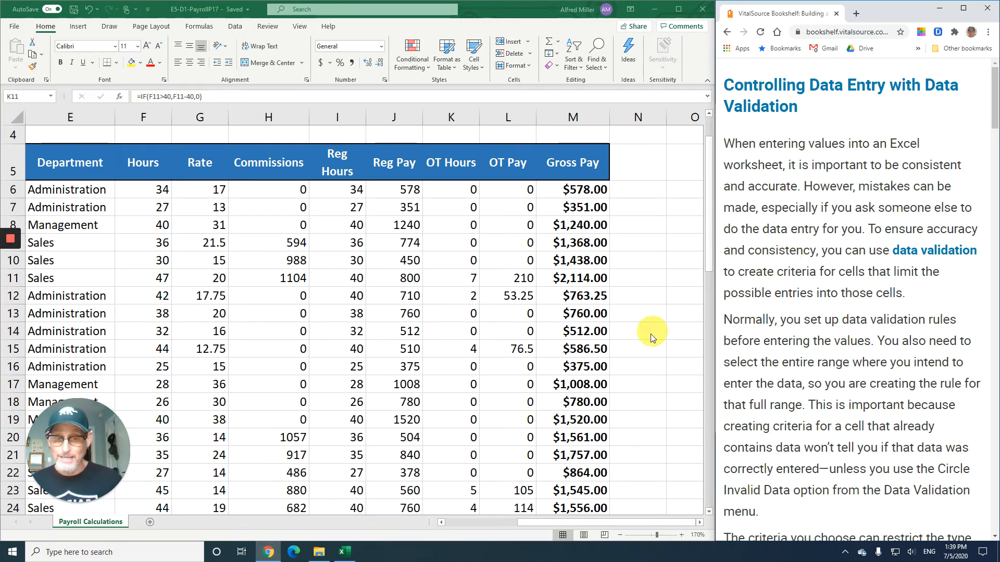
pyautogui.click(620, 535)
pyautogui.click(620, 535)
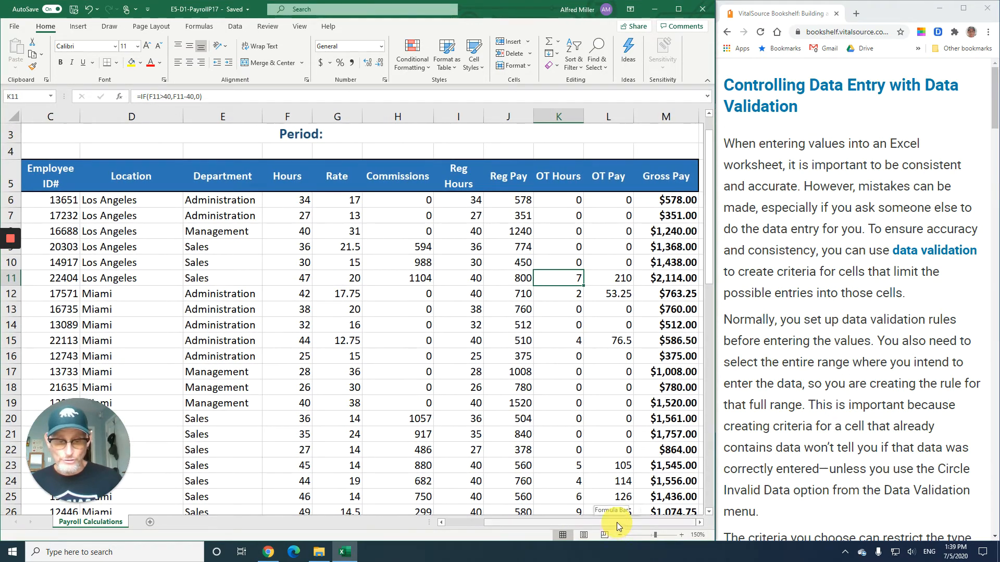
# - Return the worksheet view to column A at 160% zoom and read the textbook's data validation introduction and Develop Your Skills E5-D5 steps
pyautogui.moveTo(616, 522); pyautogui.dragTo(505, 518)
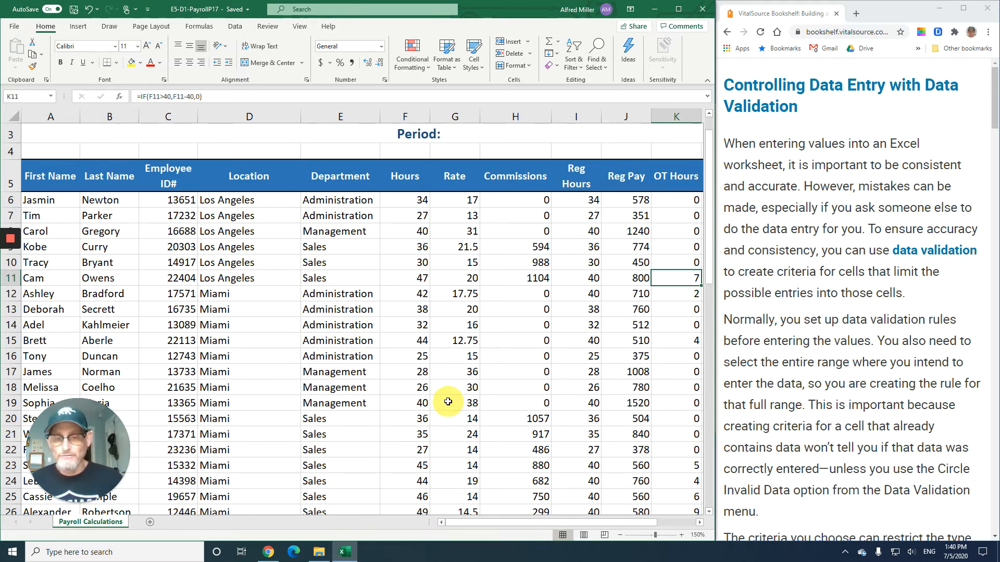
pyautogui.click(681, 538)
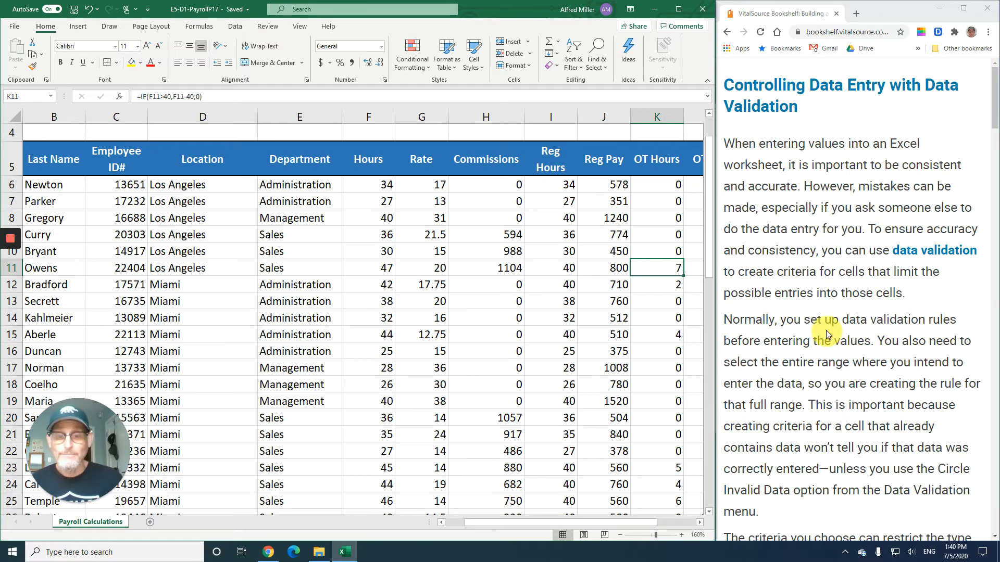
pyautogui.scroll(-3, 826, 330)
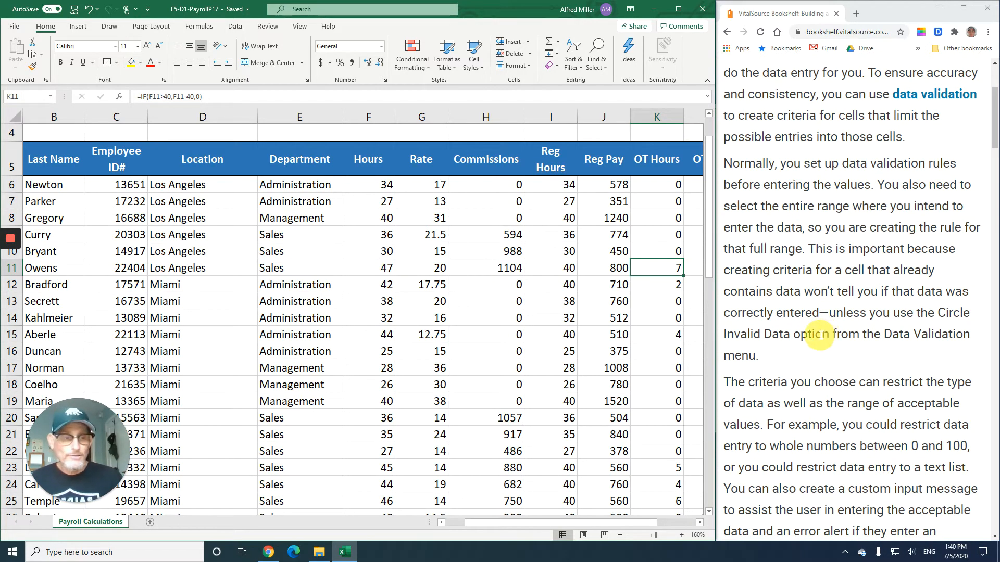
pyautogui.scroll(1, 824, 333)
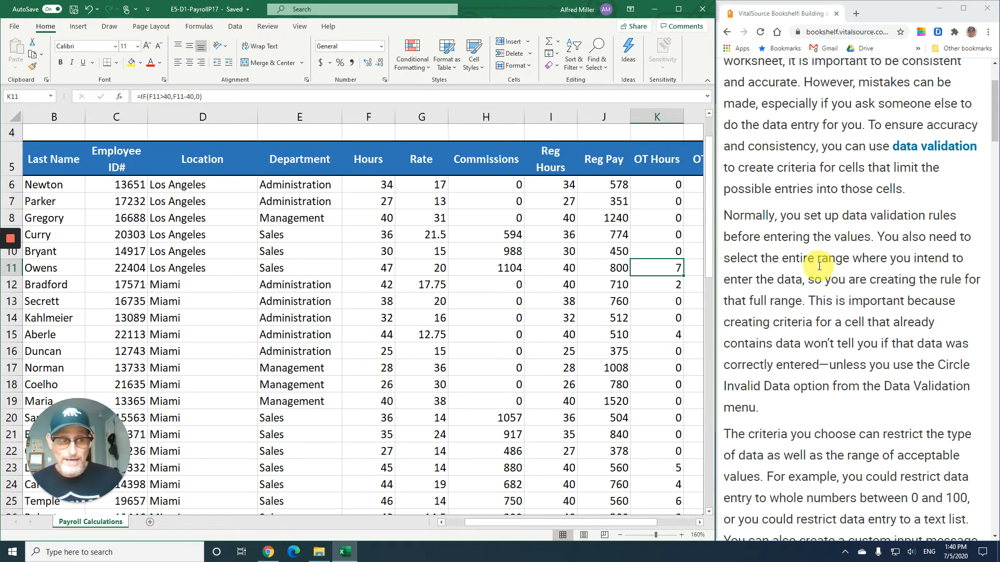
pyautogui.scroll(-3, 819, 266)
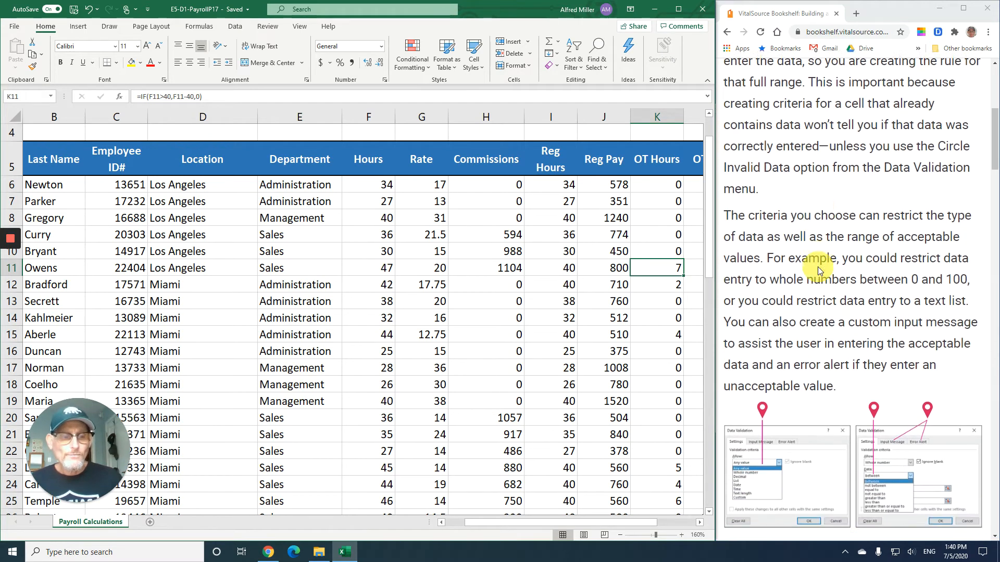
pyautogui.scroll(-2, 818, 267)
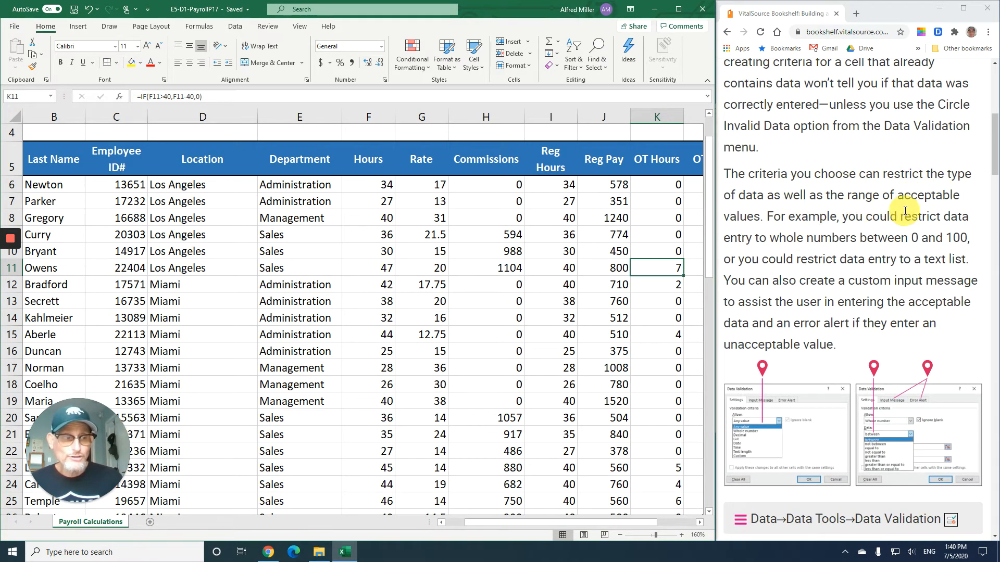
pyautogui.scroll(-1, 834, 244)
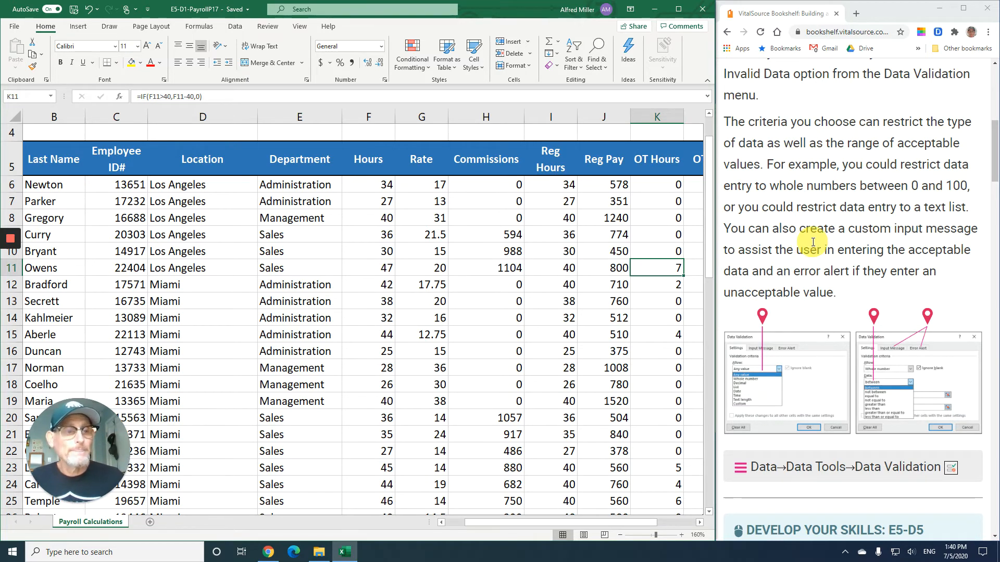
pyautogui.scroll(-4, 813, 242)
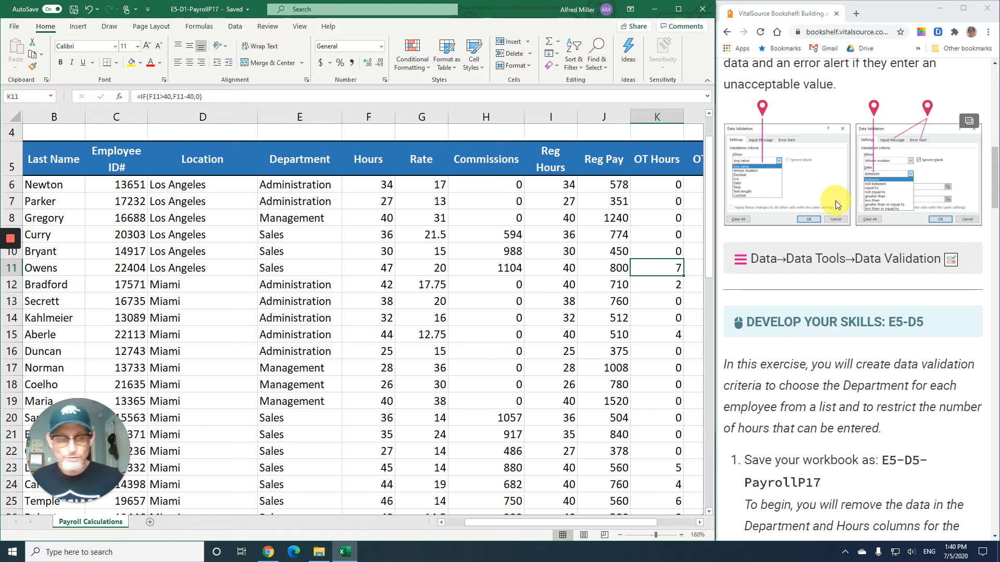
pyautogui.scroll(-1, 836, 202)
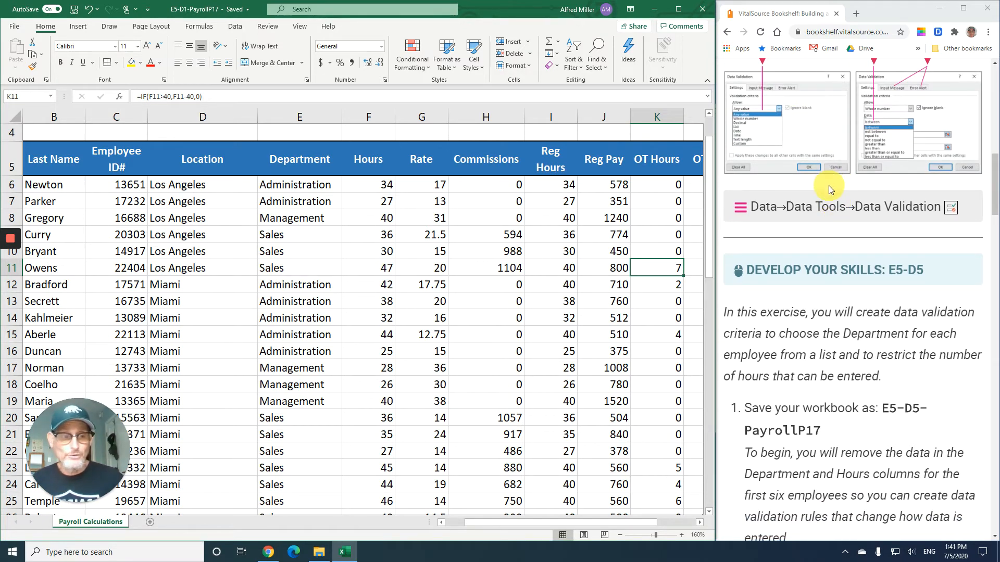
pyautogui.scroll(-1, 830, 186)
pyautogui.scroll(-1, 830, 189)
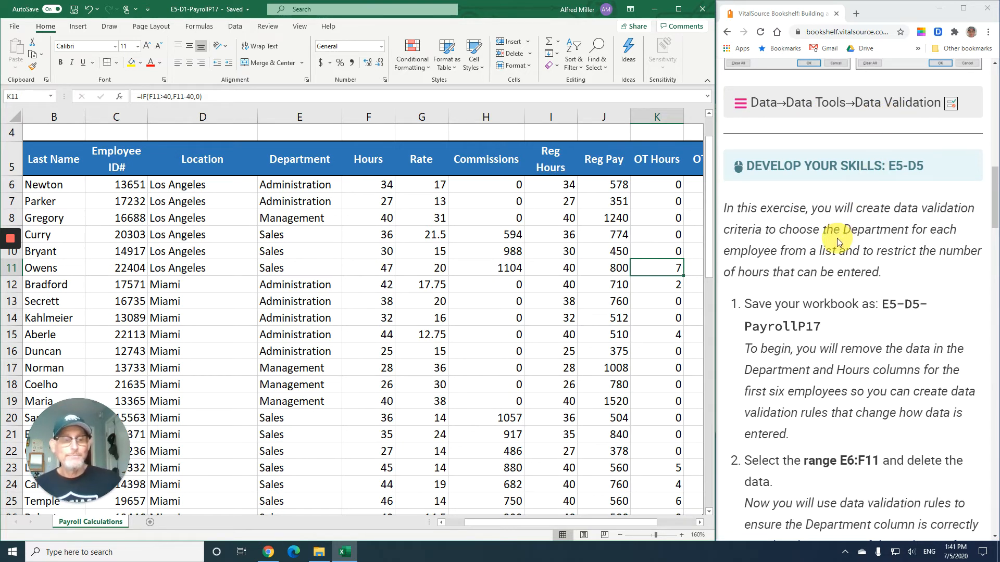
pyautogui.scroll(-2, 838, 242)
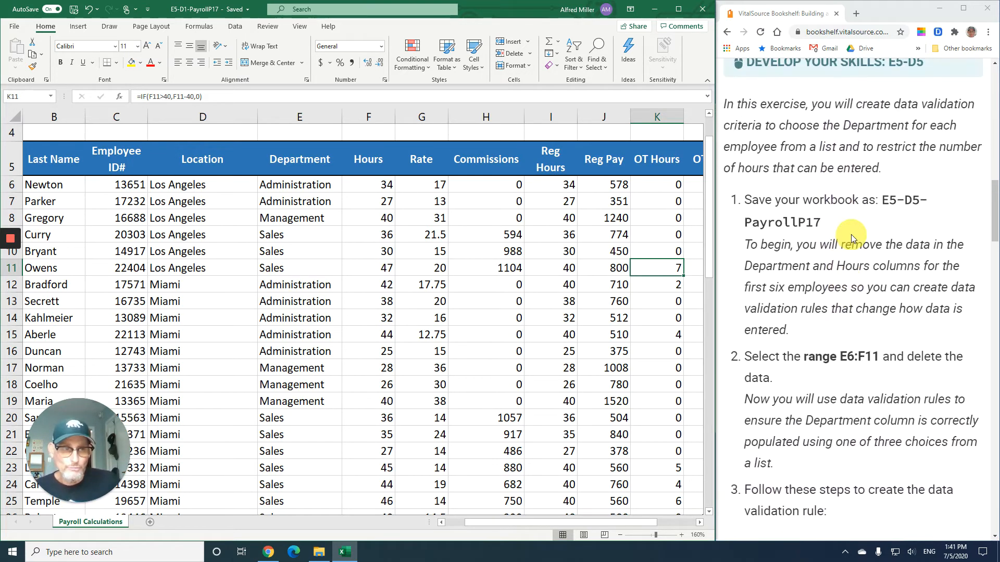
pyautogui.scroll(1, 851, 234)
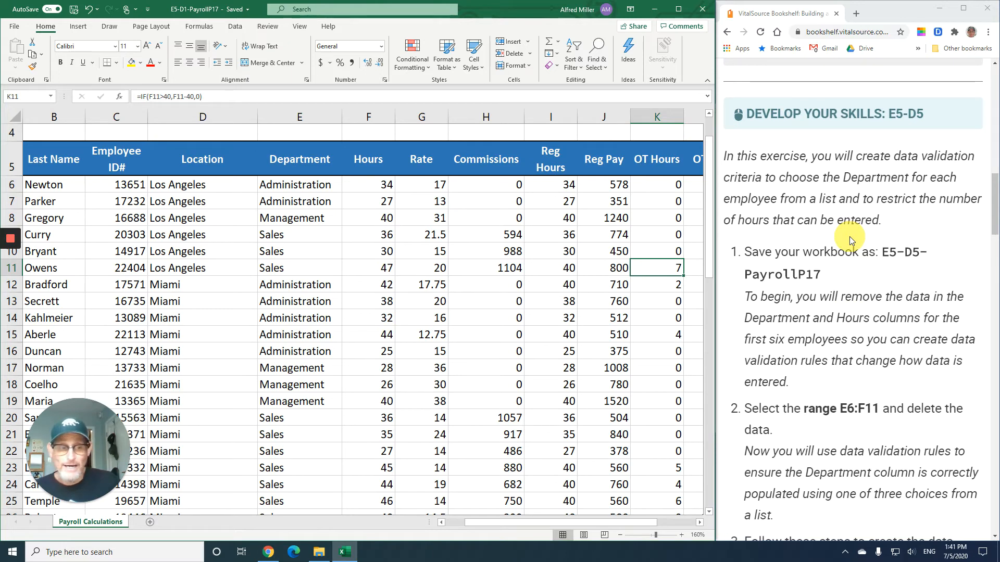
pyautogui.scroll(-2, 849, 239)
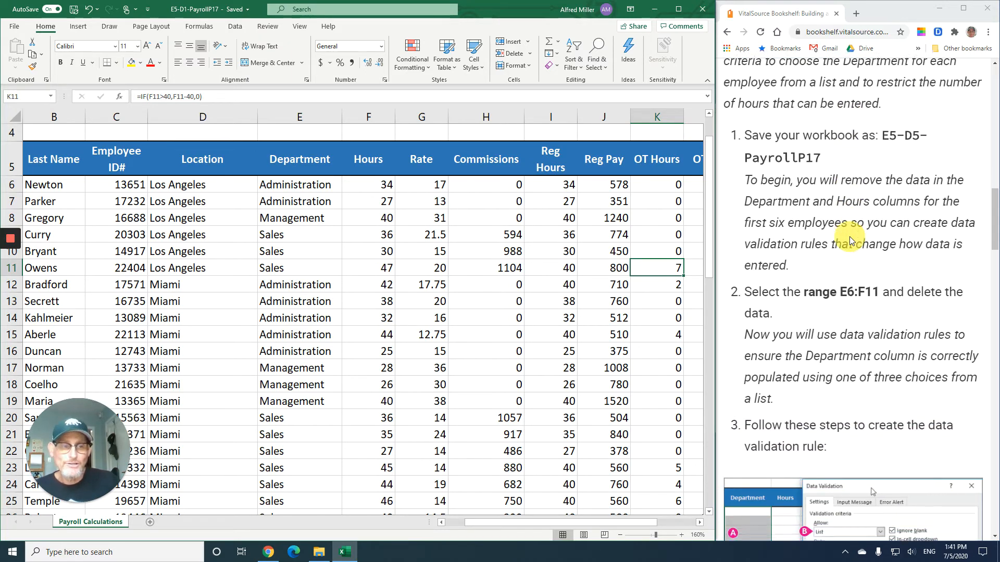
pyautogui.scroll(-1, 849, 241)
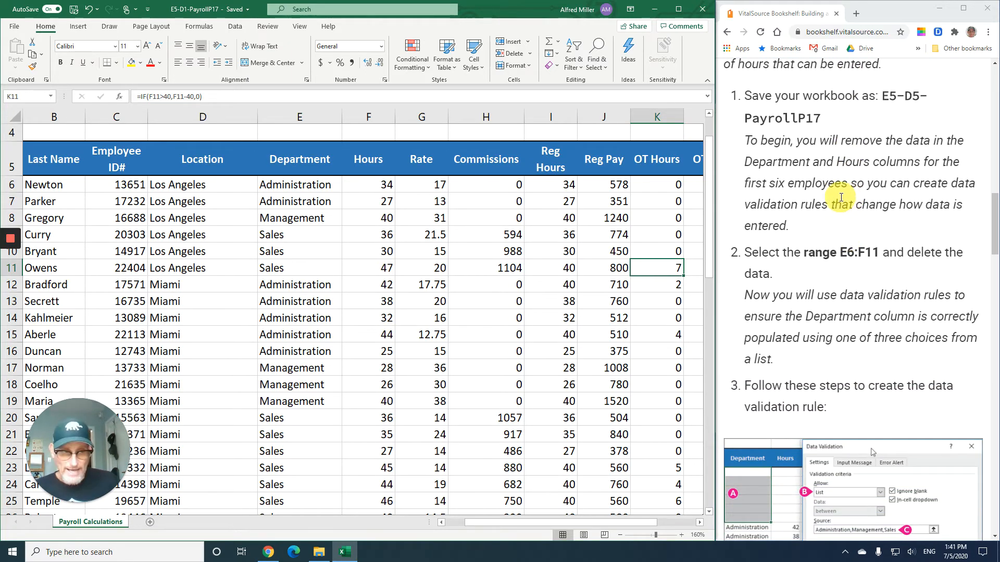
pyautogui.scroll(-1, 841, 197)
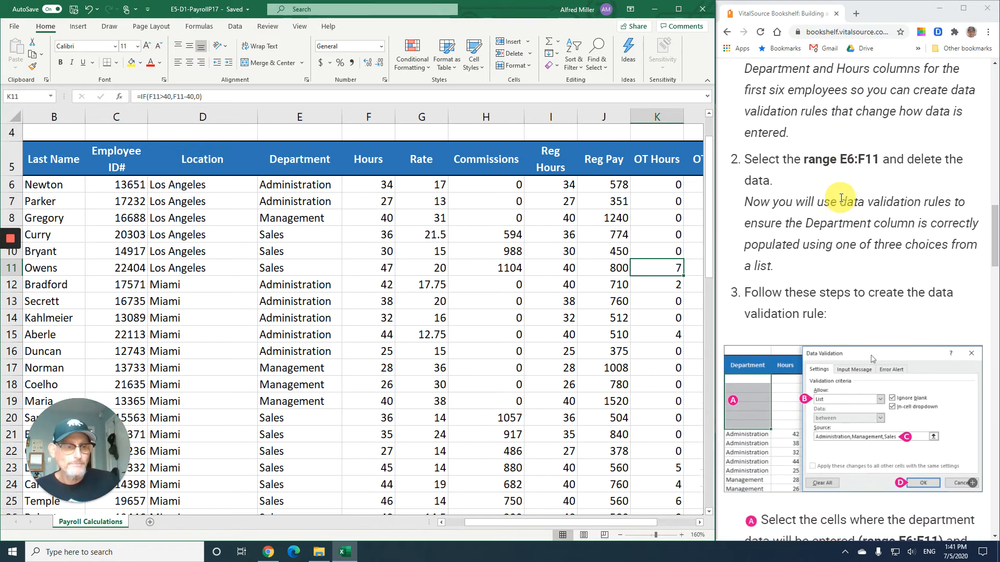
pyautogui.scroll(-1, 841, 197)
pyautogui.scroll(3, 841, 198)
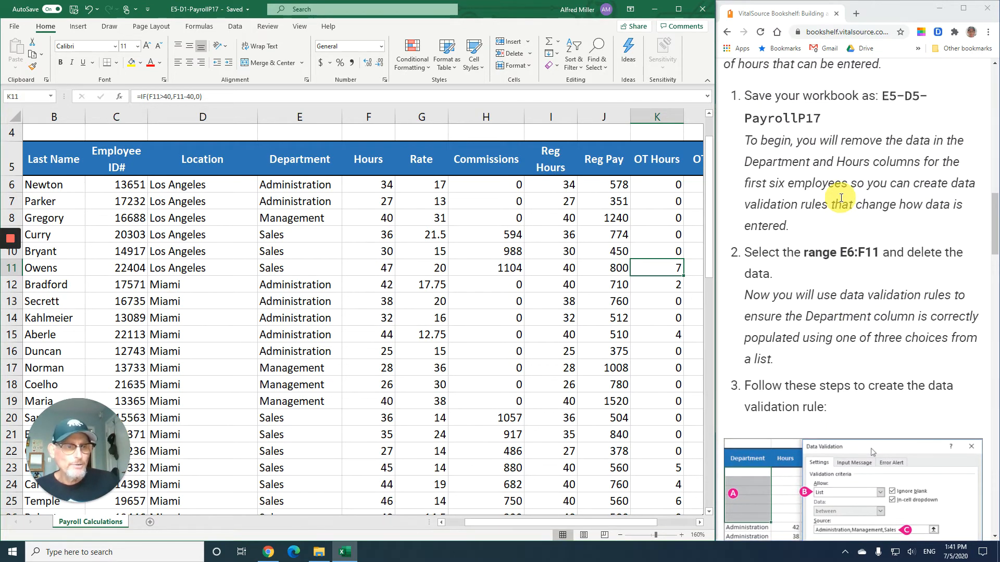
pyautogui.scroll(-4, 841, 198)
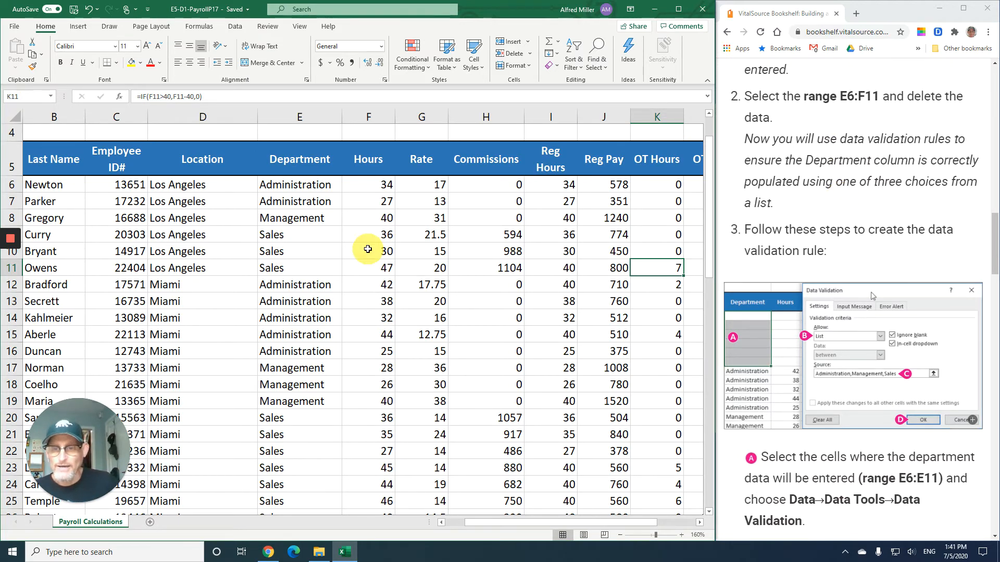
# - Delete the Department and Hours data for the first six employees in E6:F11
pyautogui.click(293, 186)
pyautogui.moveTo(294, 186); pyautogui.dragTo(368, 267)
pyautogui.press('Delete')
# - Add a List data validation rule to E6:E11 with source Administration,Management,Sales
pyautogui.scroll(1, 906, 151)
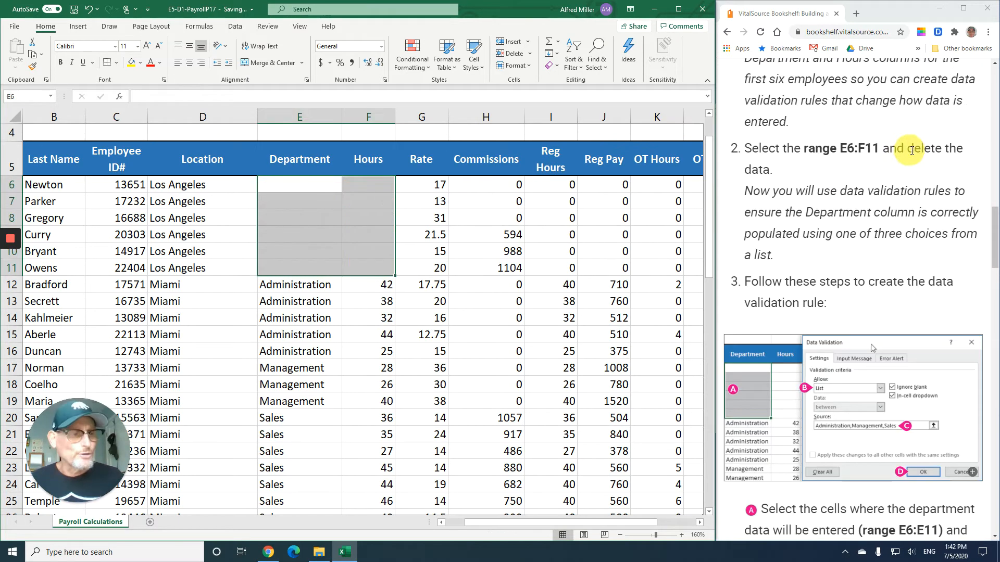
pyautogui.scroll(-5, 821, 214)
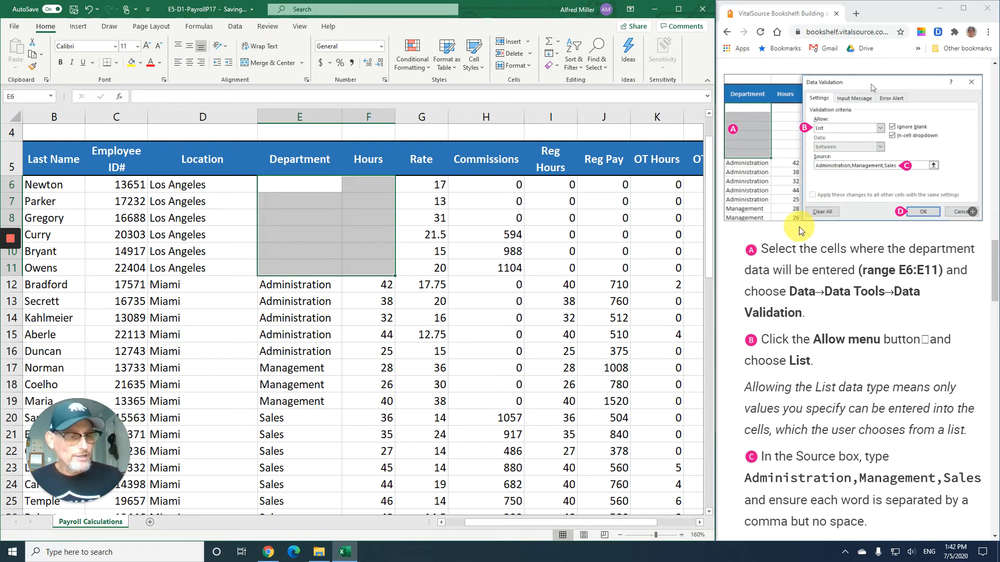
pyautogui.scroll(-1, 799, 228)
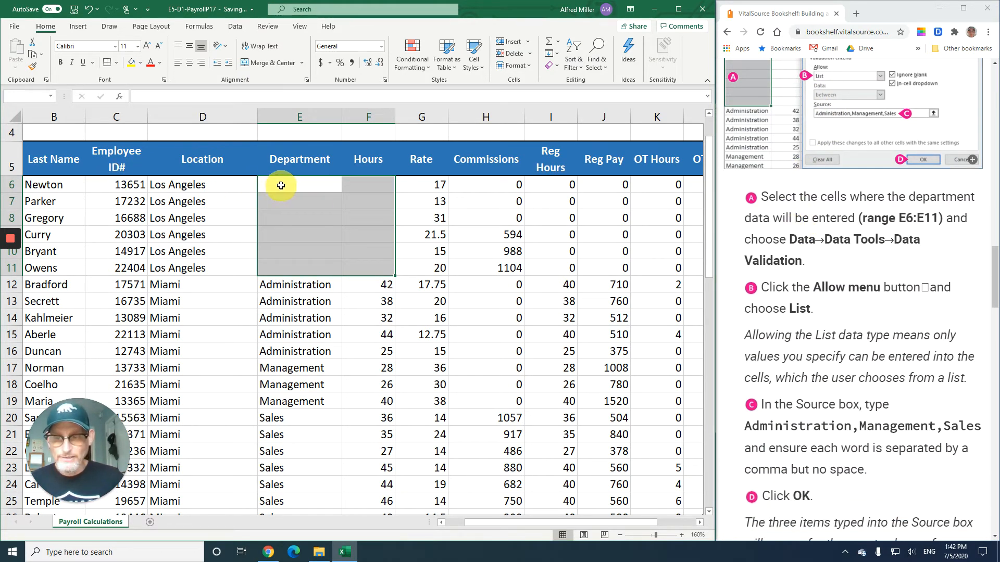
pyautogui.moveTo(277, 187); pyautogui.dragTo(287, 267)
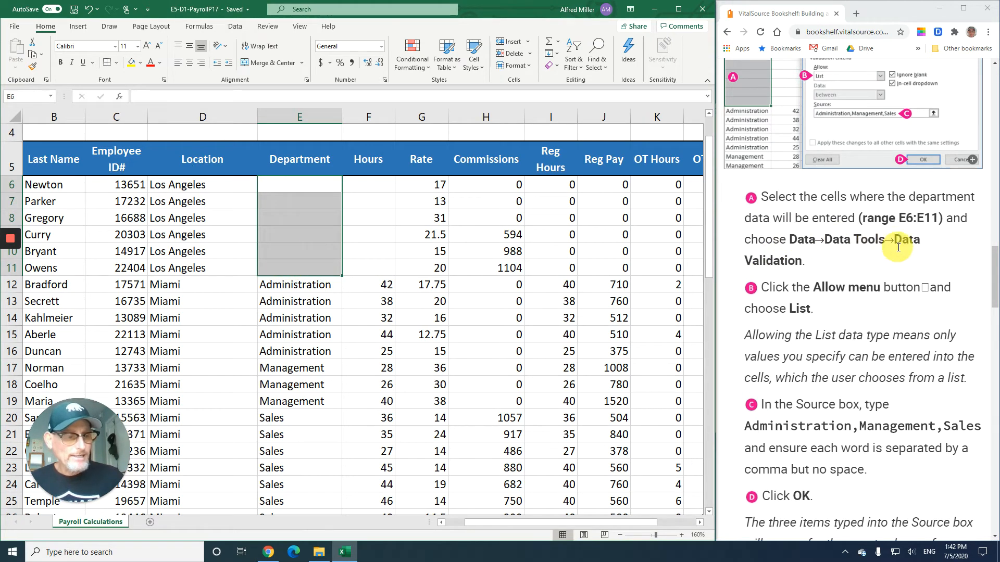
pyautogui.scroll(-1, 883, 269)
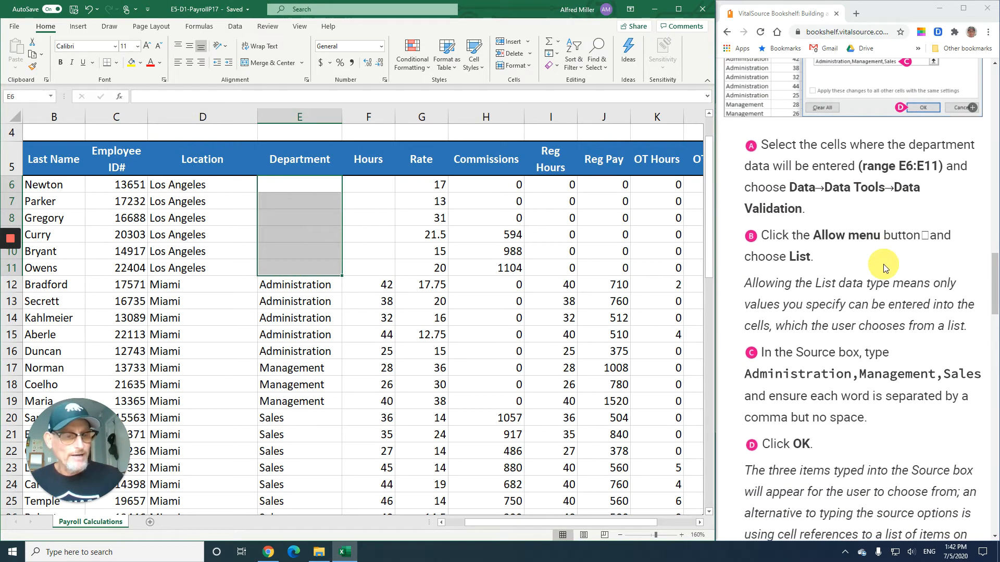
pyautogui.click(235, 27)
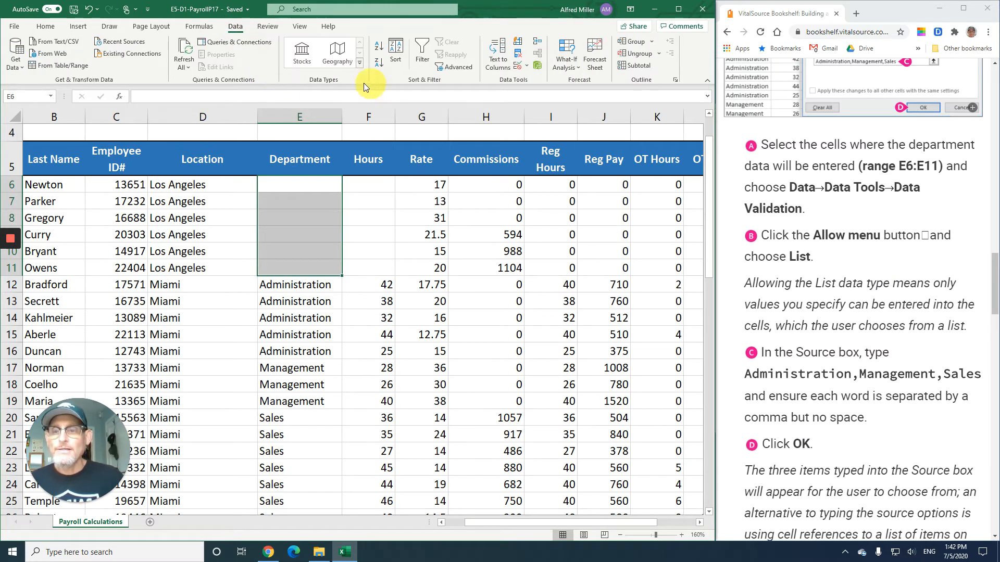
pyautogui.click(518, 68)
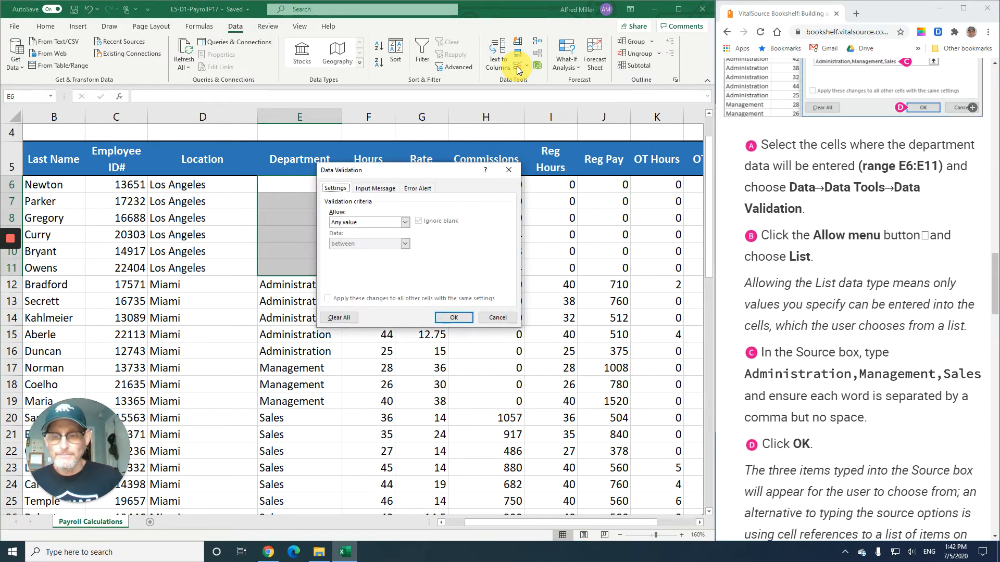
pyautogui.click(348, 224)
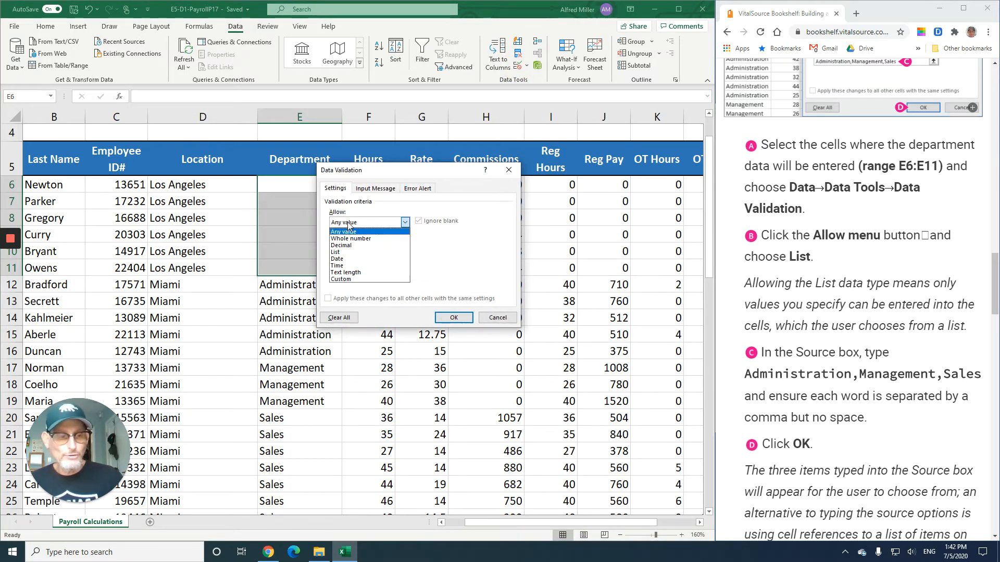
pyautogui.click(340, 252)
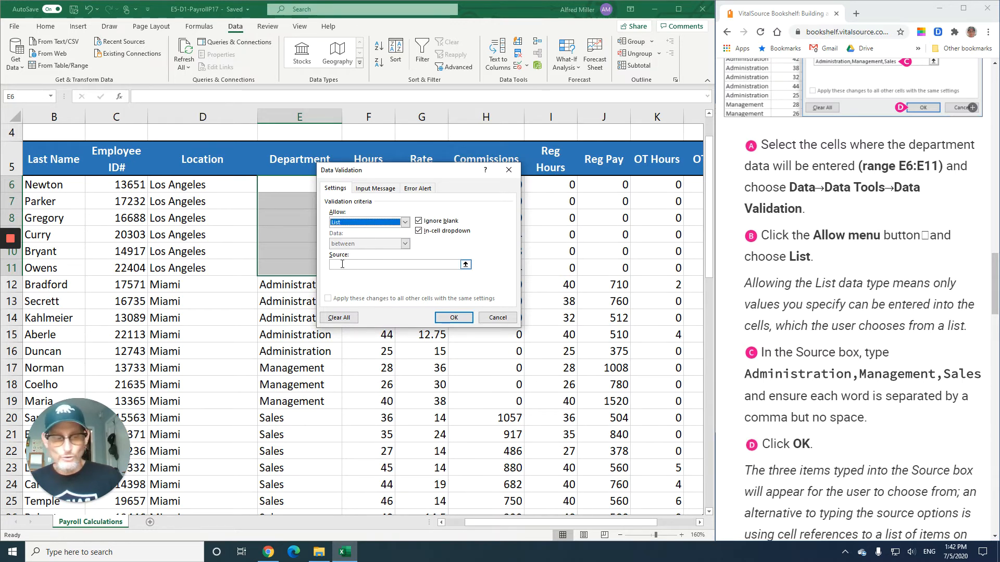
pyautogui.click(342, 264)
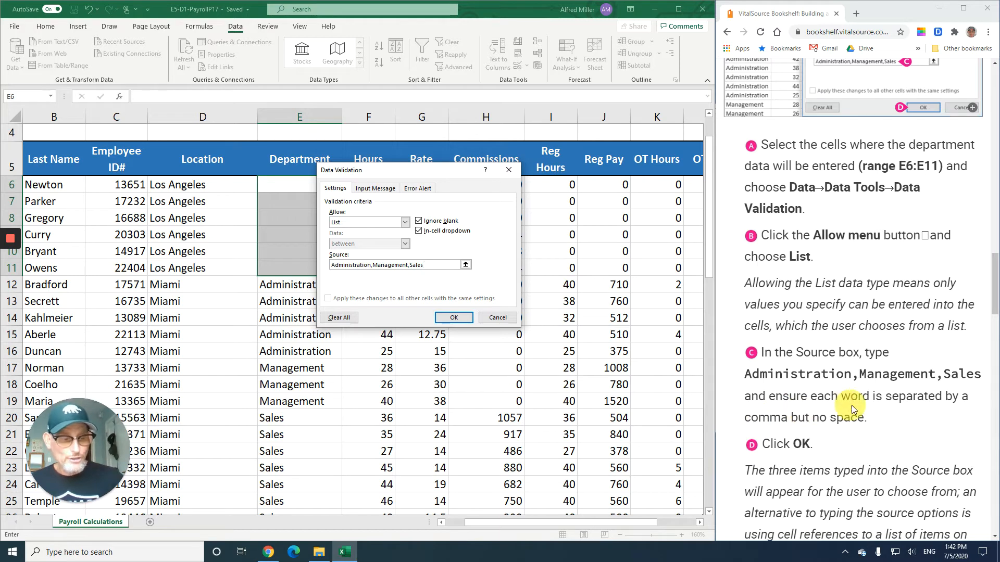
pyautogui.scroll(-4, 843, 400)
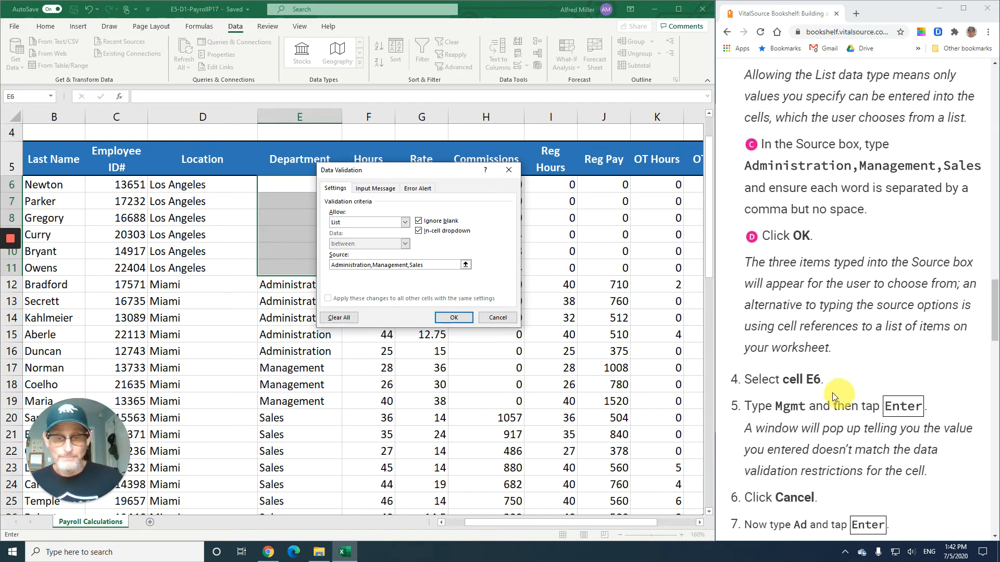
pyautogui.click(454, 317)
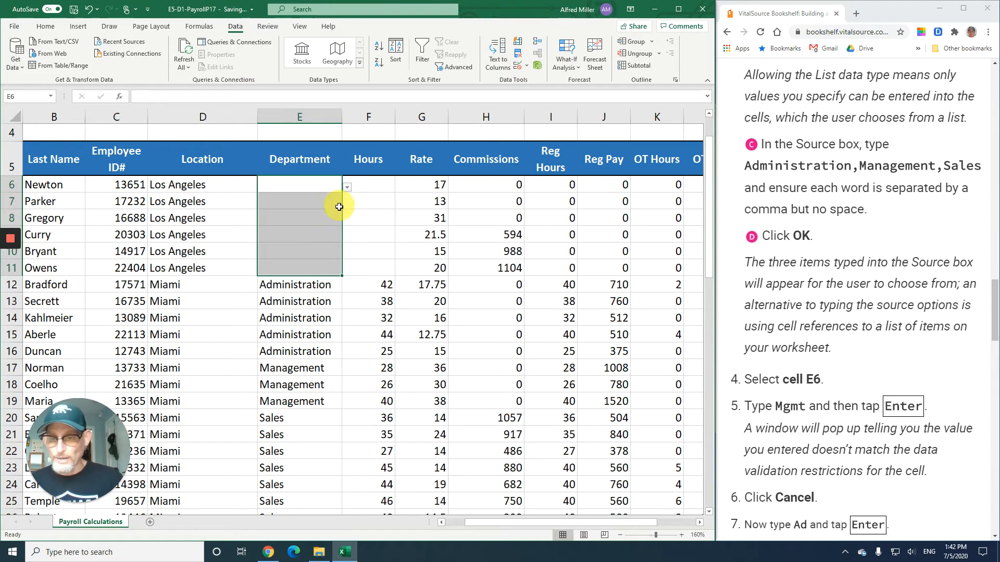
# - Inspect the new in-cell dropdown on the Department cells E7 and E8 while following the textbook steps
pyautogui.click(320, 202)
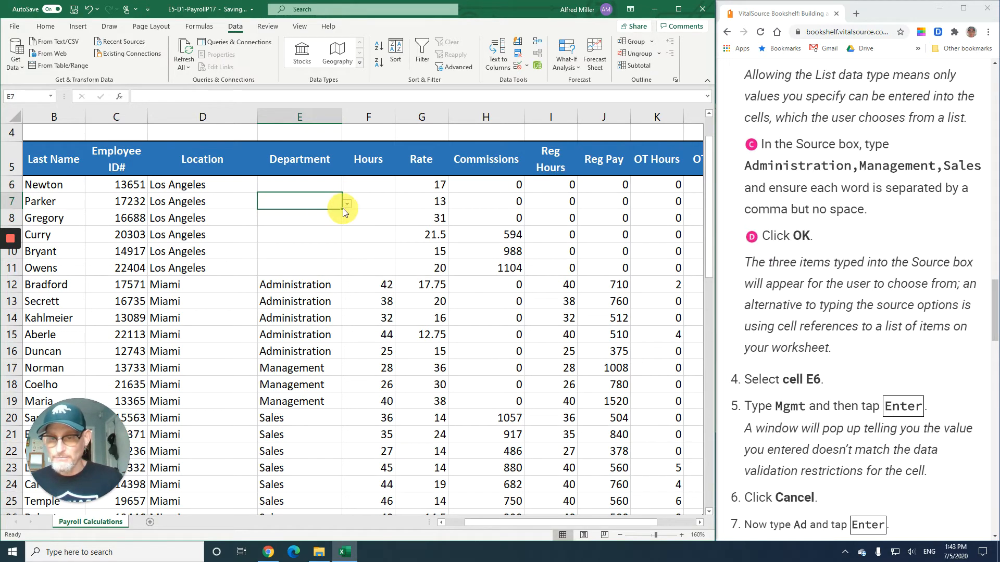
pyautogui.click(329, 218)
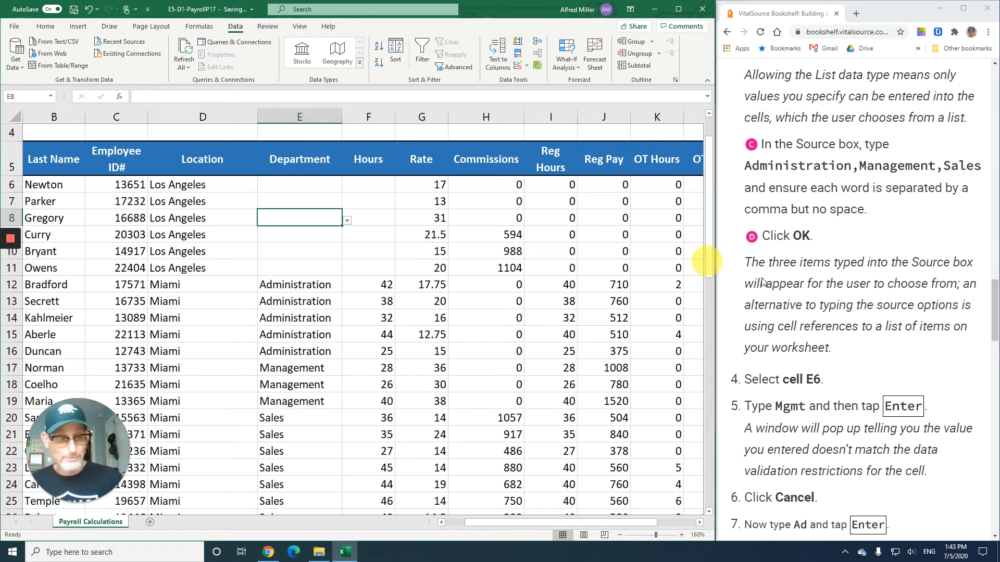
pyautogui.scroll(-2, 864, 315)
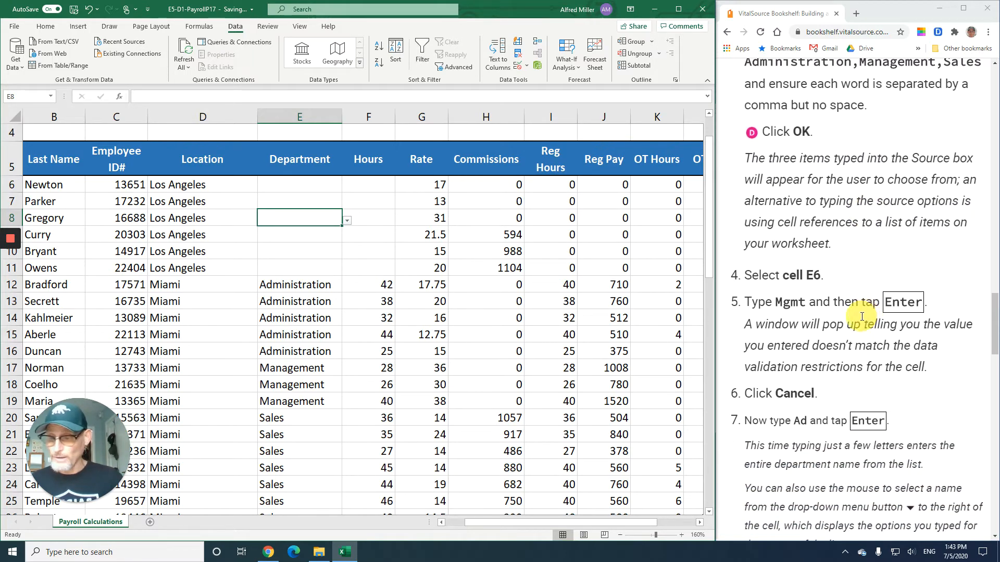
pyautogui.scroll(-3, 852, 319)
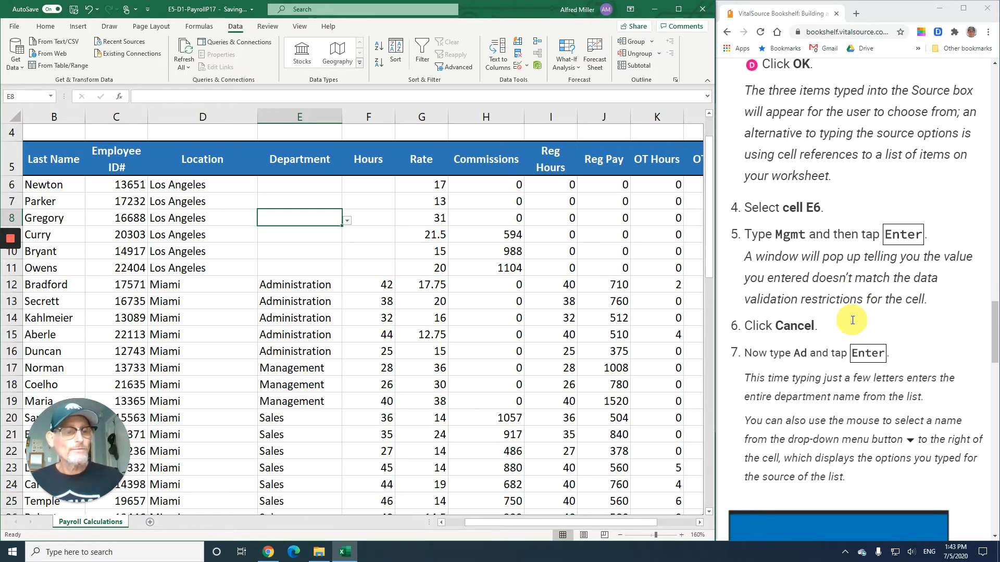
# - Try entering mgmt in Department cell E6 to test the list rule, then cancel the rejected entry
pyautogui.click(297, 188)
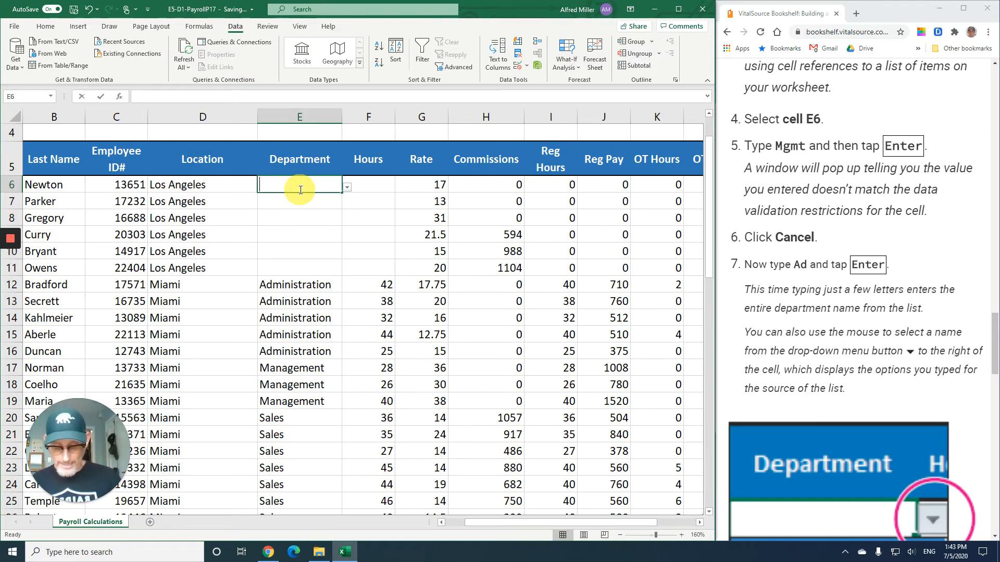
pyautogui.write('mgmt')
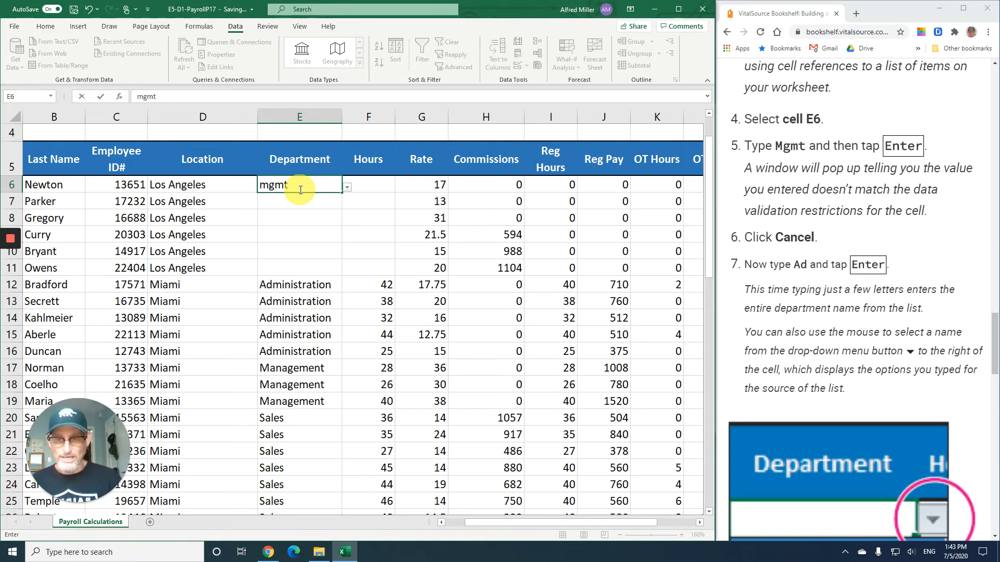
pyautogui.press('Return')
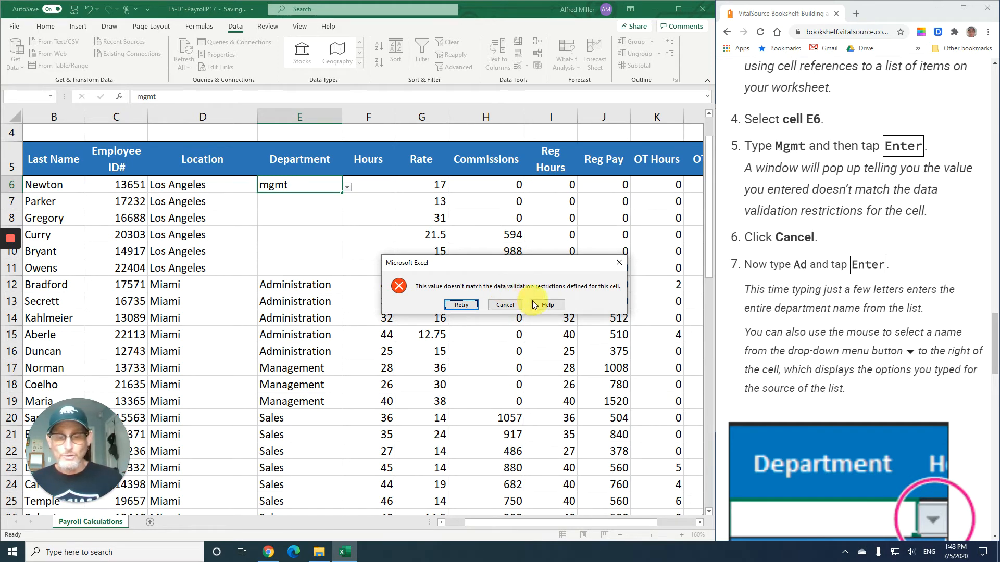
pyautogui.click(512, 305)
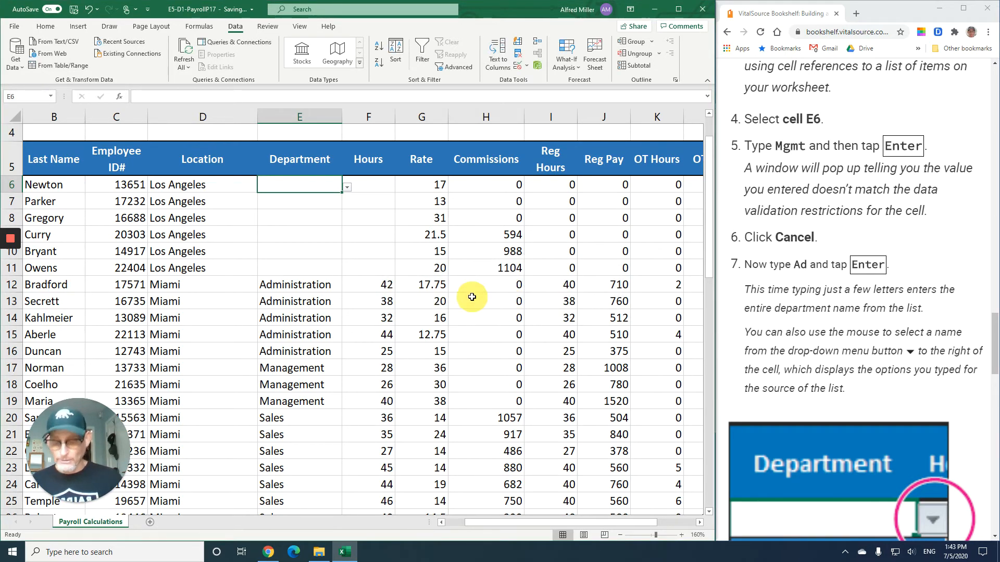
# - Enter Administration in E6 by autocompleting from ad, and pick Administration for E7 from the in-cell dropdown list
pyautogui.write('ad')
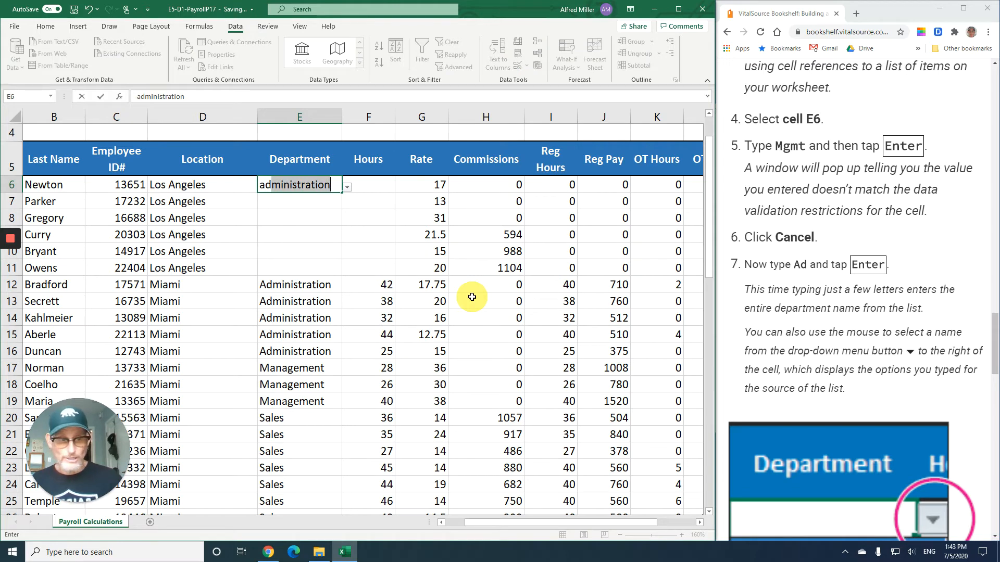
pyautogui.press('Return')
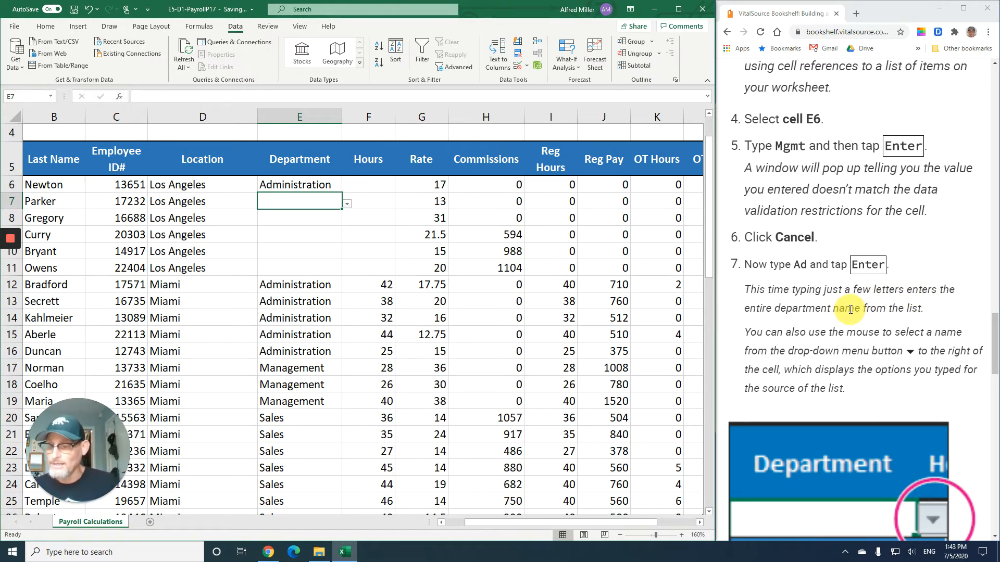
pyautogui.scroll(-3, 851, 310)
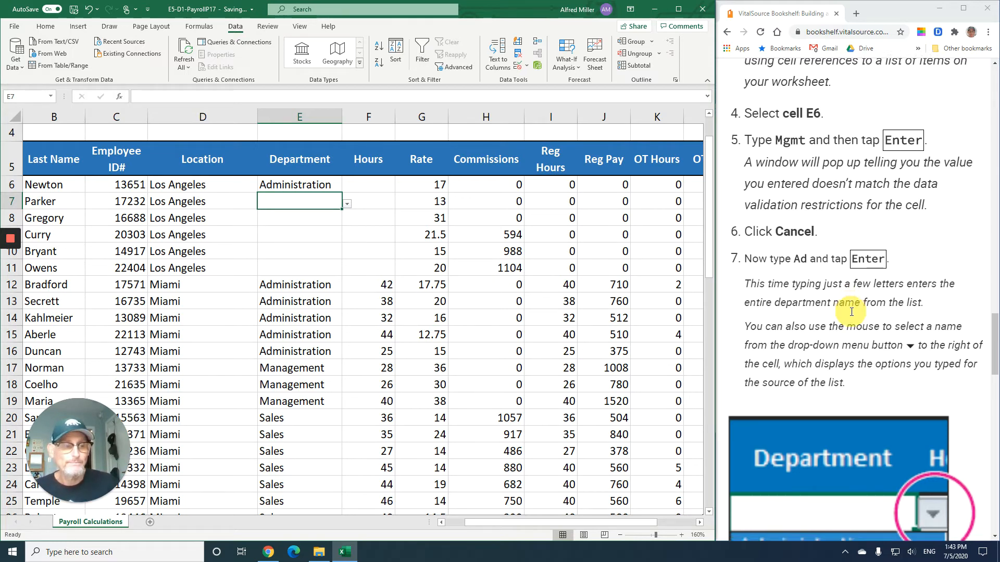
pyautogui.scroll(-5, 850, 313)
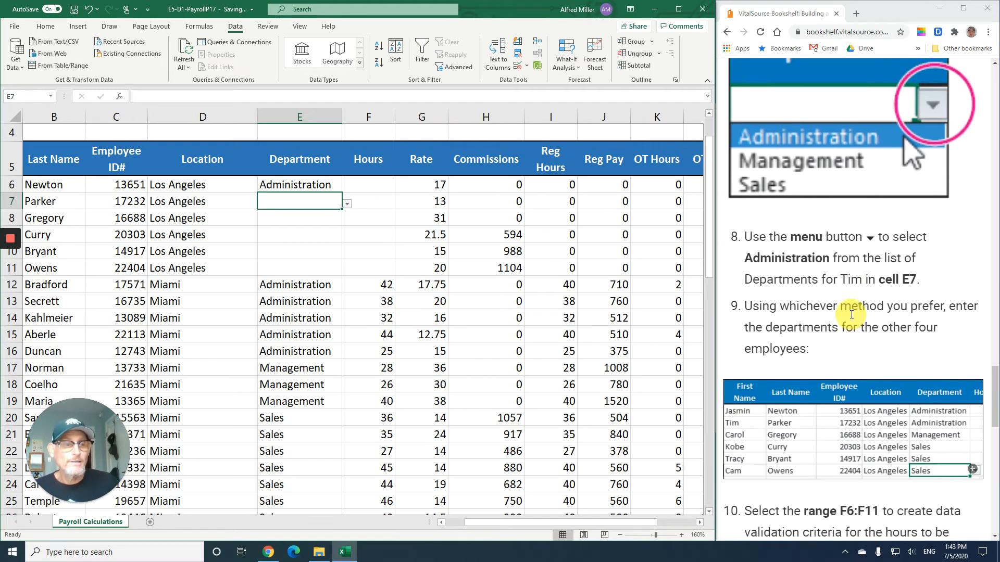
pyautogui.scroll(6, 852, 315)
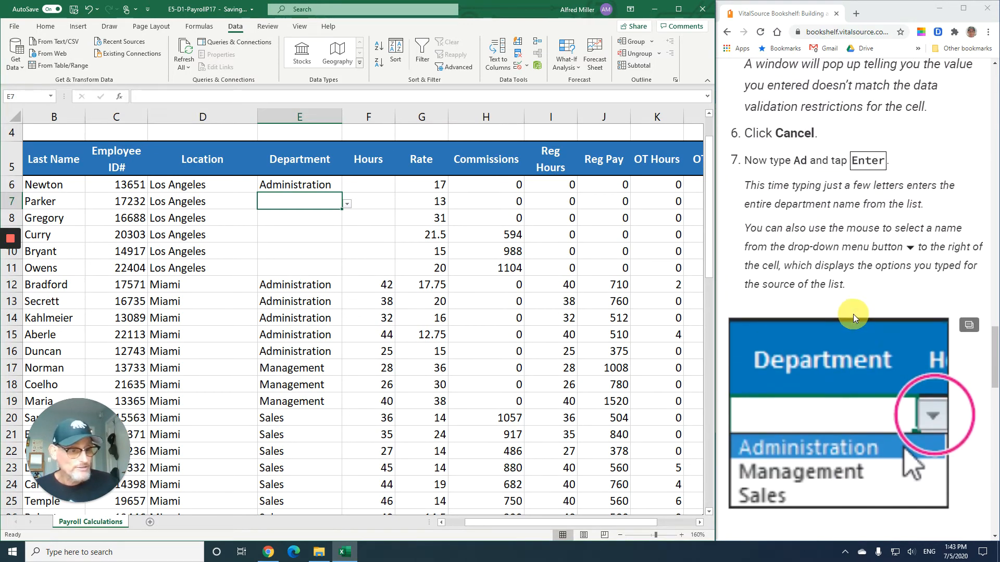
pyautogui.scroll(-2, 852, 314)
pyautogui.scroll(-3, 853, 314)
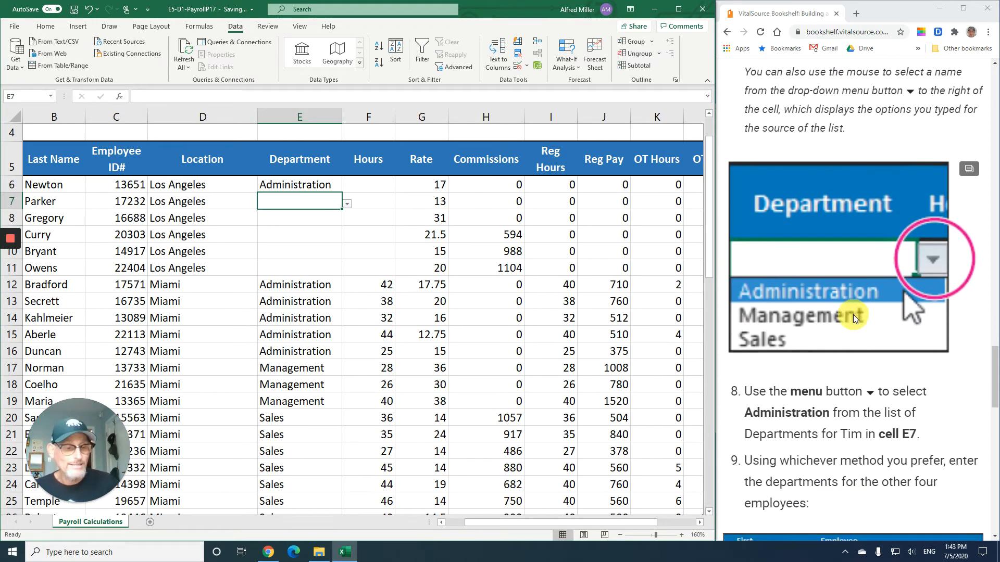
pyautogui.scroll(-3, 853, 315)
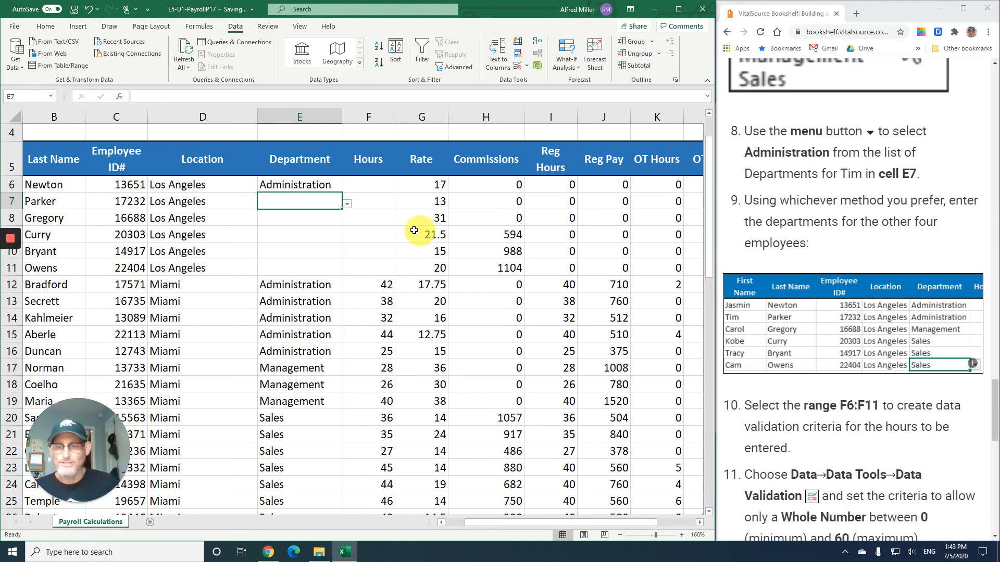
pyautogui.click(348, 203)
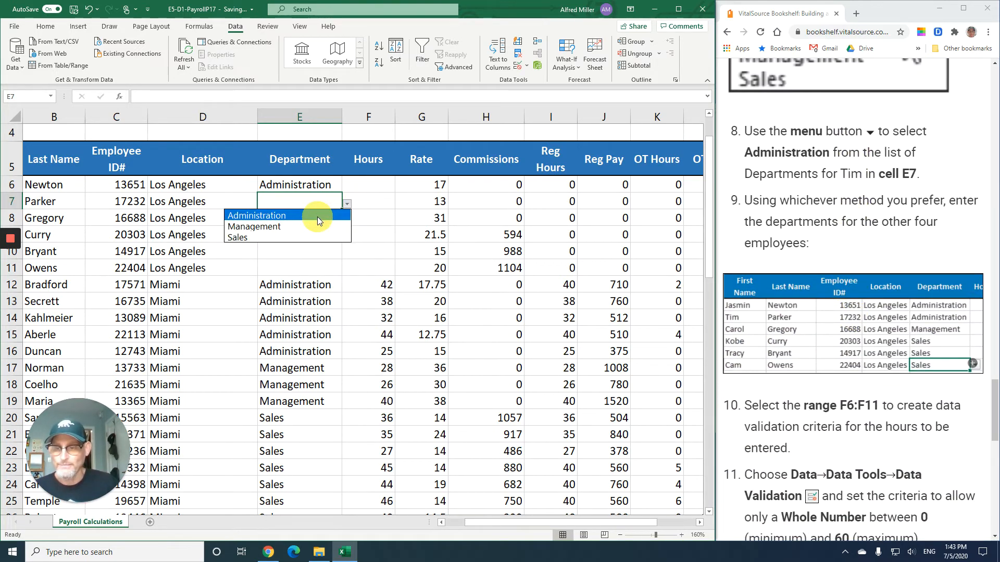
pyautogui.click(317, 217)
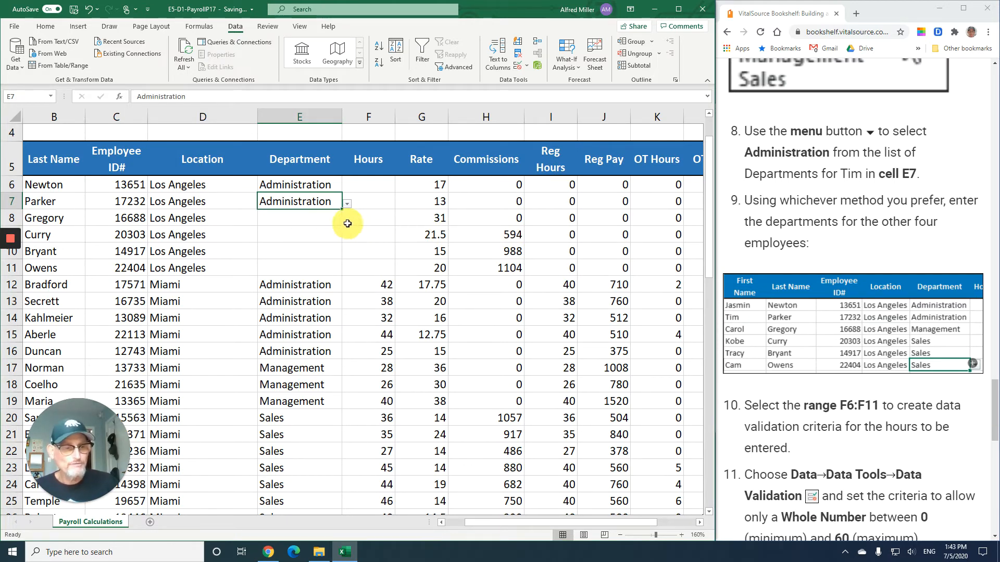
# - Fill in the remaining departments: Management in E8 and Sales in E9, E10 and E11
pyautogui.click(305, 220)
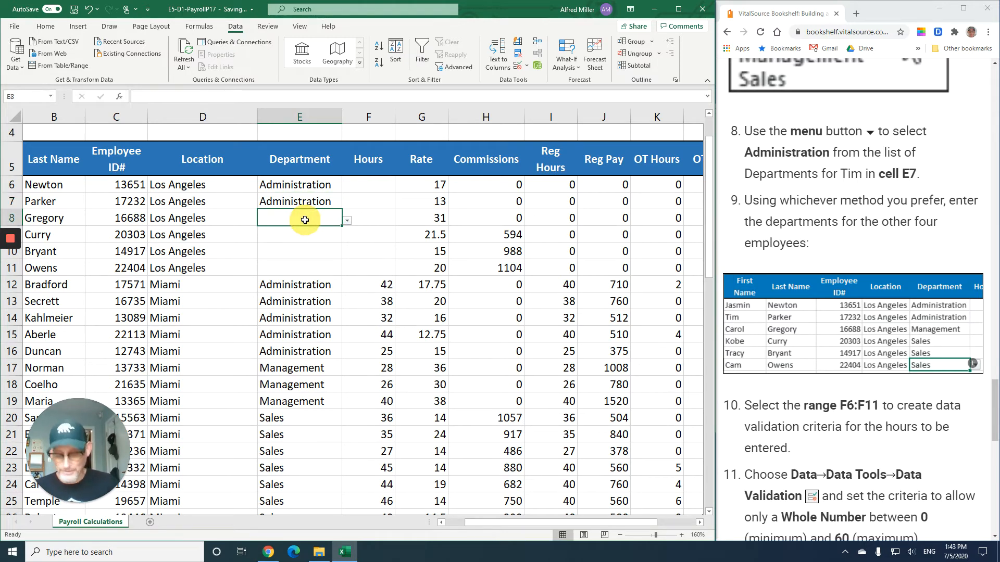
pyautogui.write('ma')
pyautogui.press('Return')
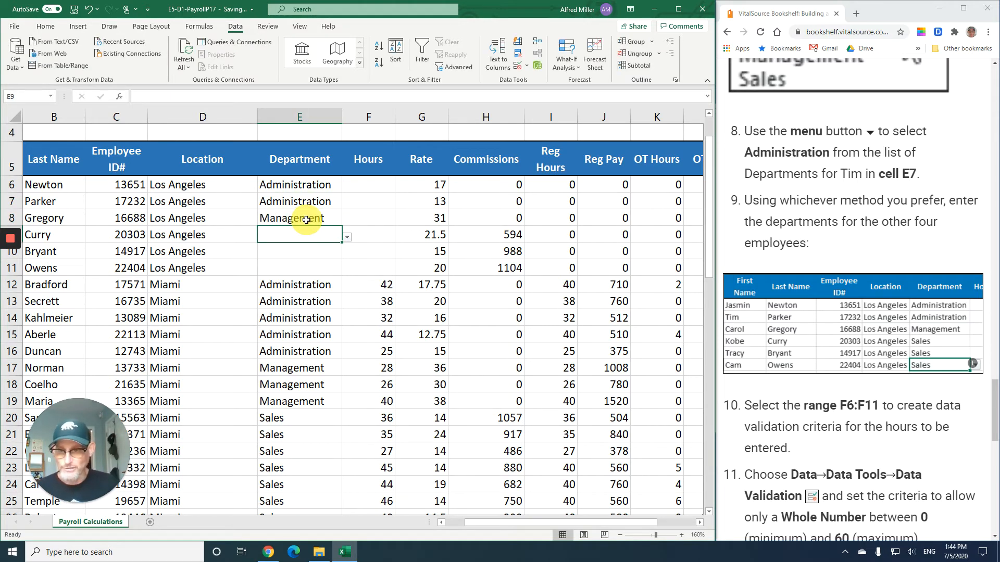
pyautogui.click(347, 237)
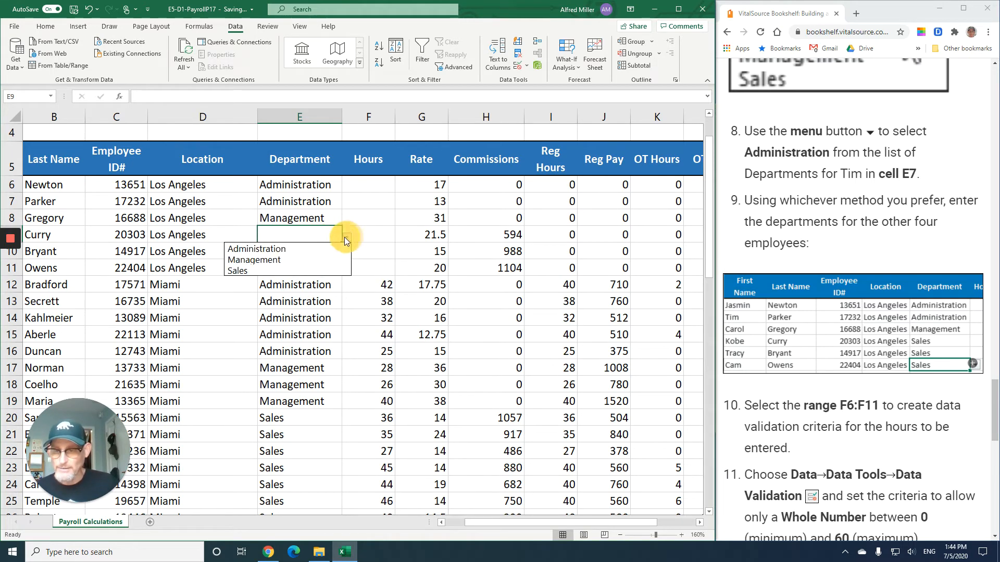
pyautogui.click(308, 270)
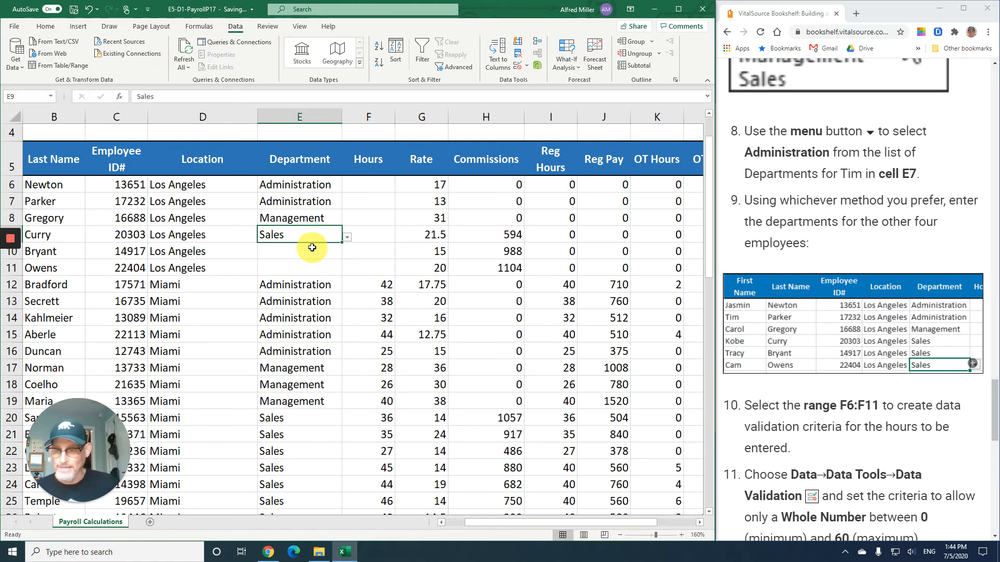
pyautogui.click(309, 252)
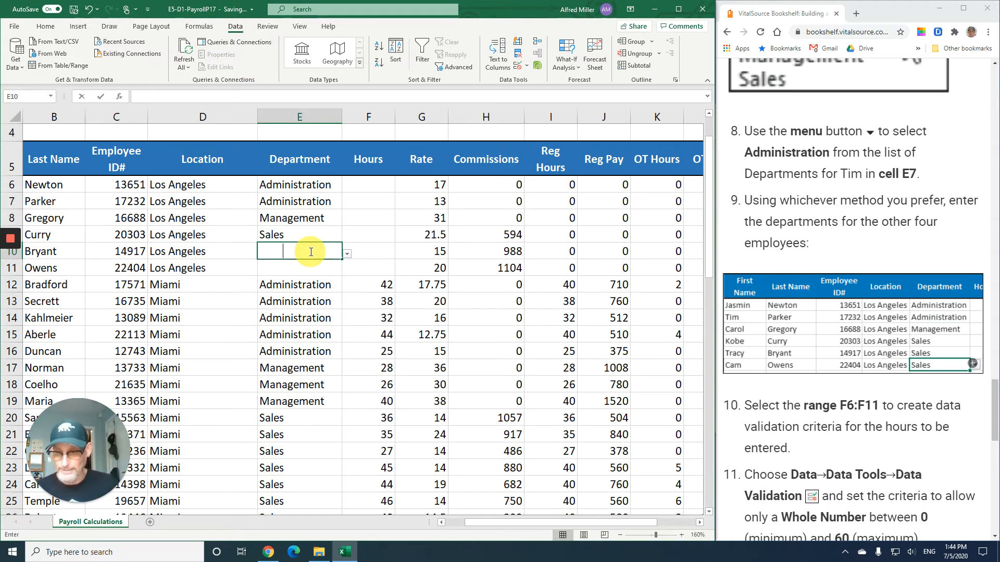
pyautogui.write('sales')
pyautogui.click(314, 264)
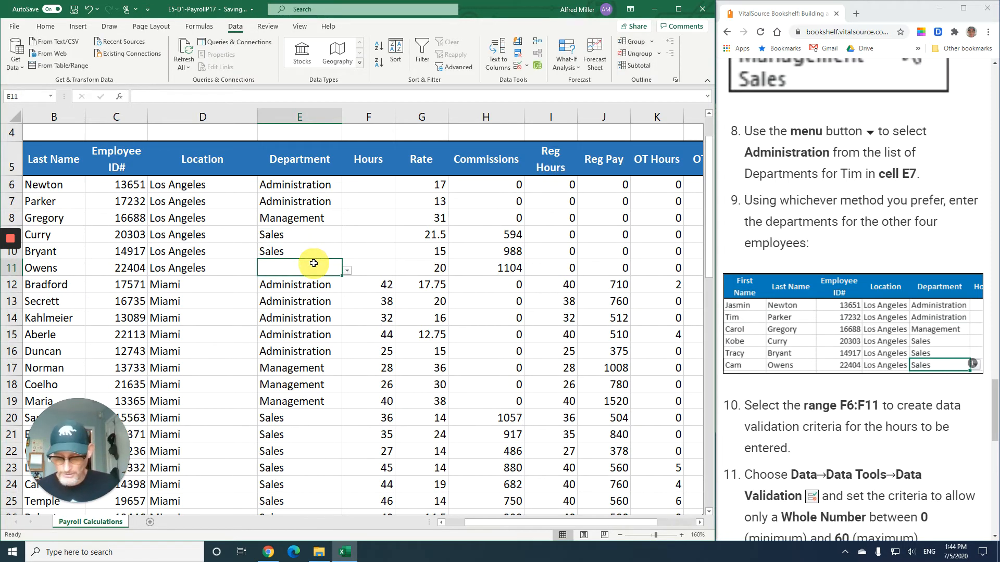
pyautogui.write('s')
pyautogui.press('Return')
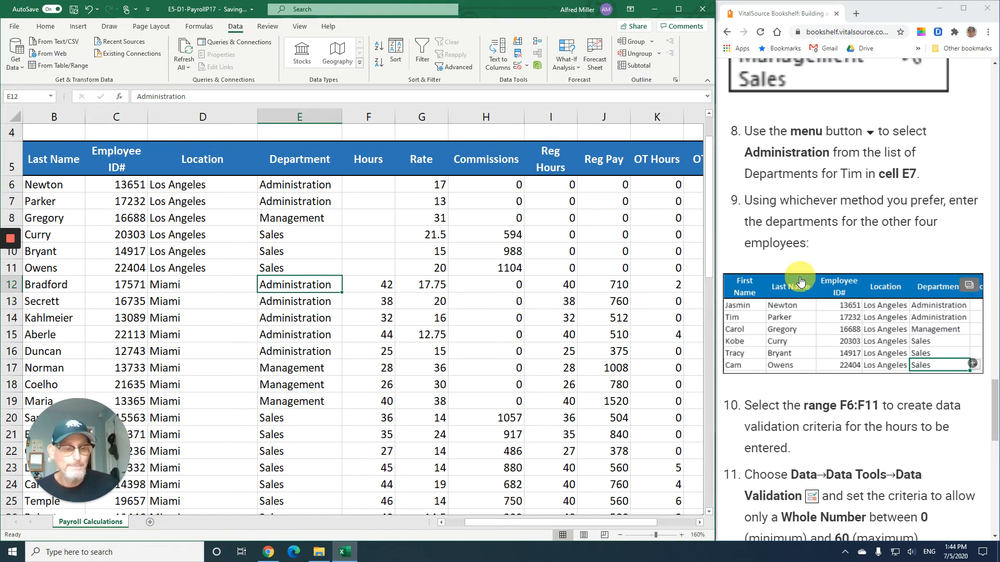
# - Add a Whole number data validation rule to Hours range F6:F11 allowing values between 0 and 60
pyautogui.scroll(-2, 801, 271)
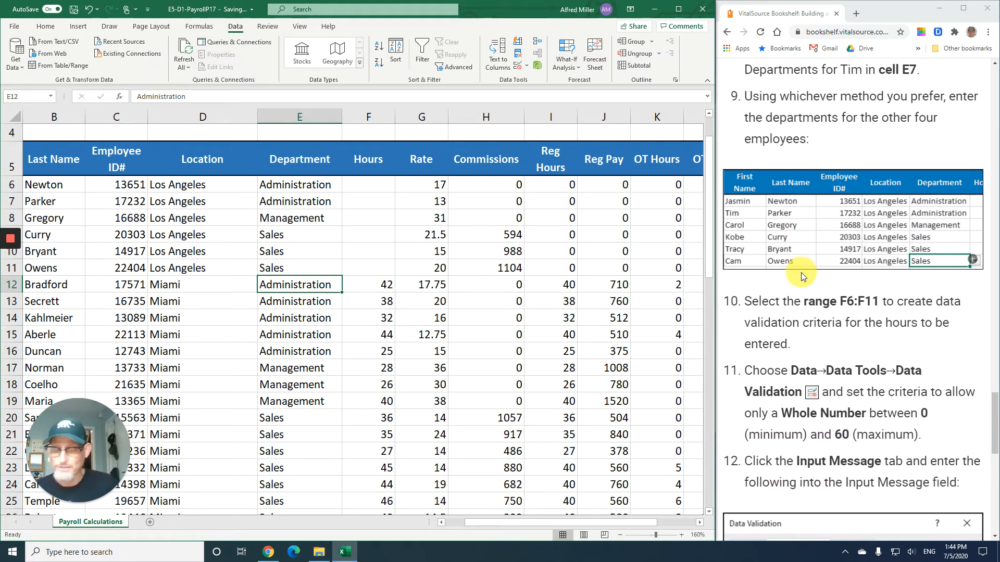
pyautogui.scroll(-4, 799, 273)
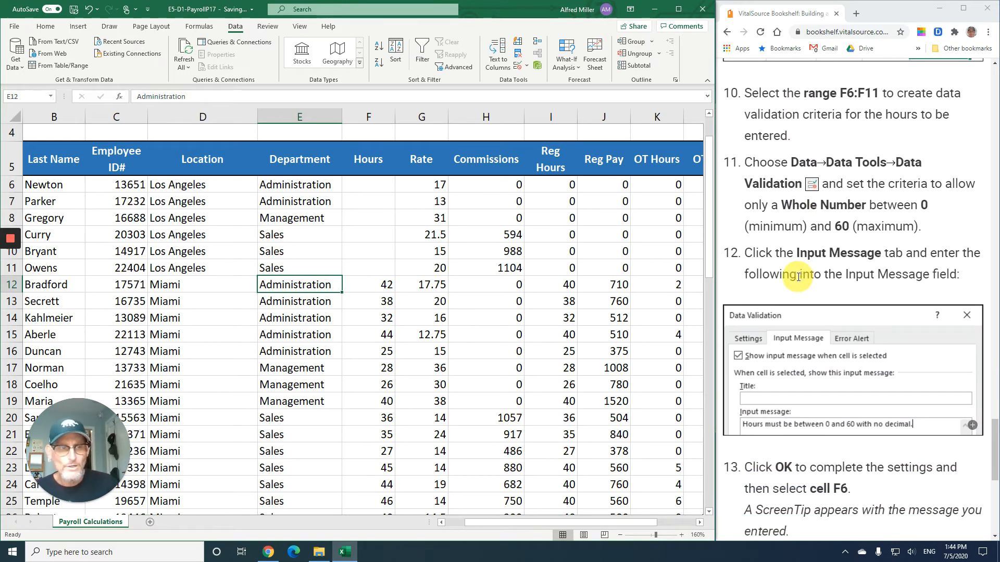
pyautogui.moveTo(361, 184); pyautogui.dragTo(358, 268)
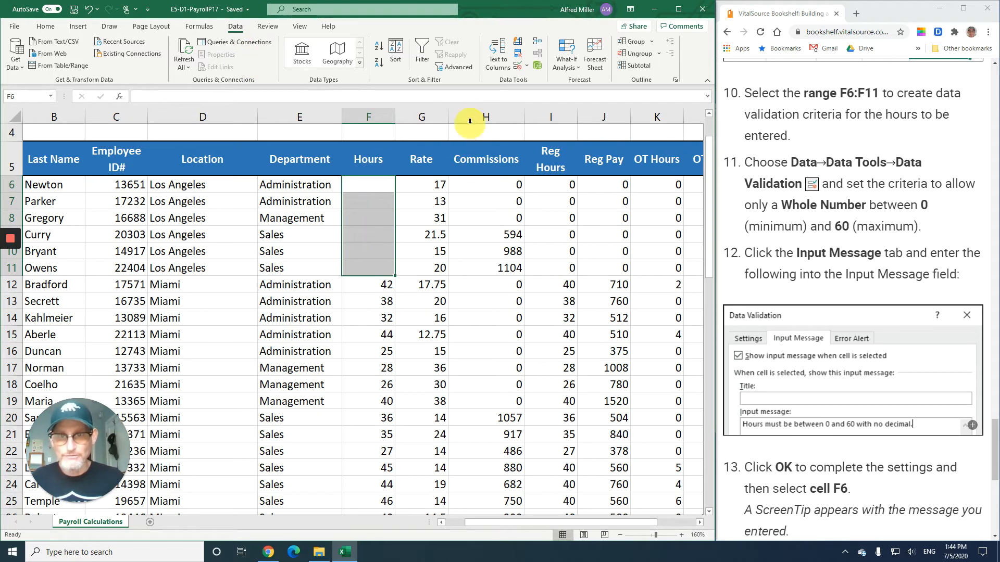
pyautogui.click(518, 63)
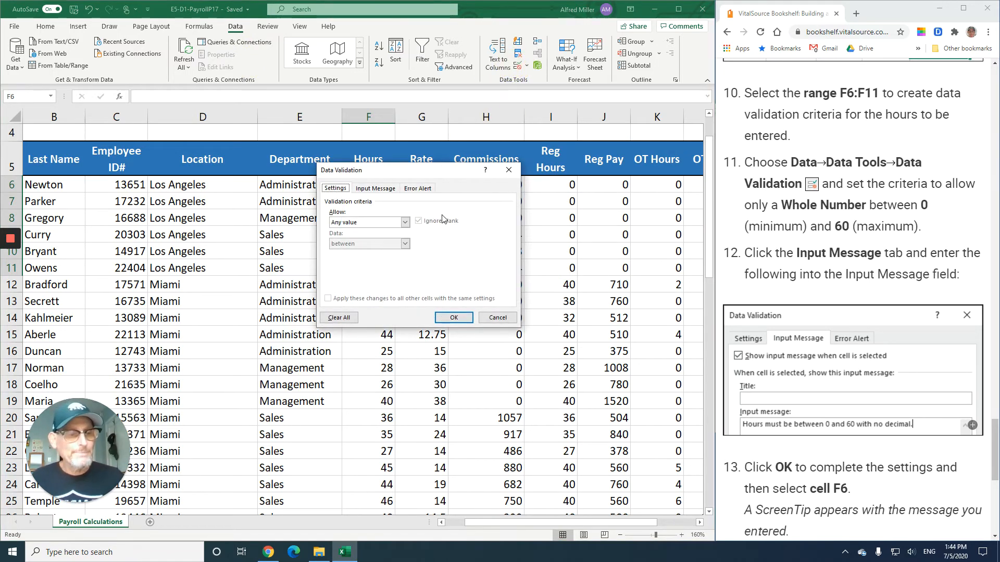
pyautogui.click(405, 223)
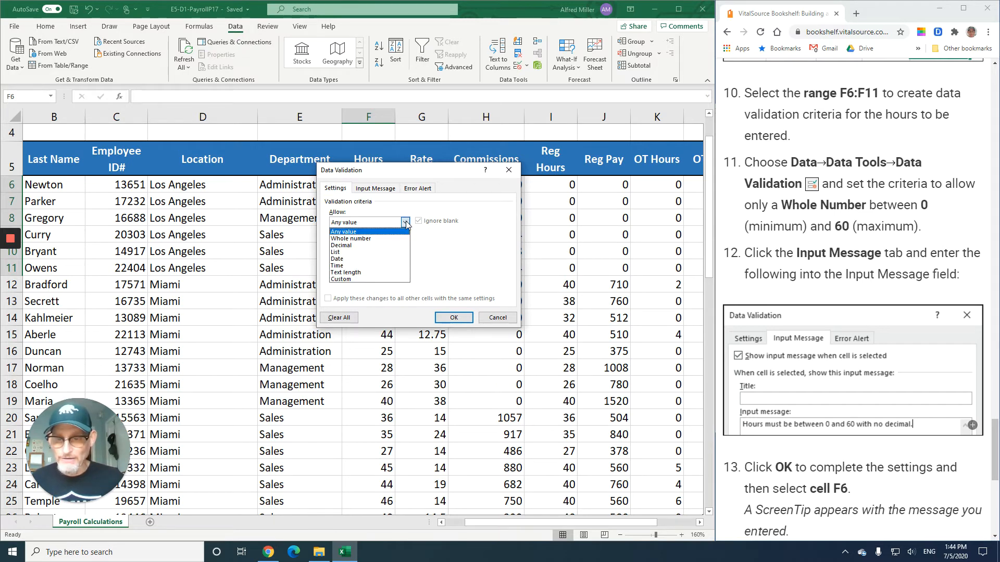
pyautogui.click(382, 239)
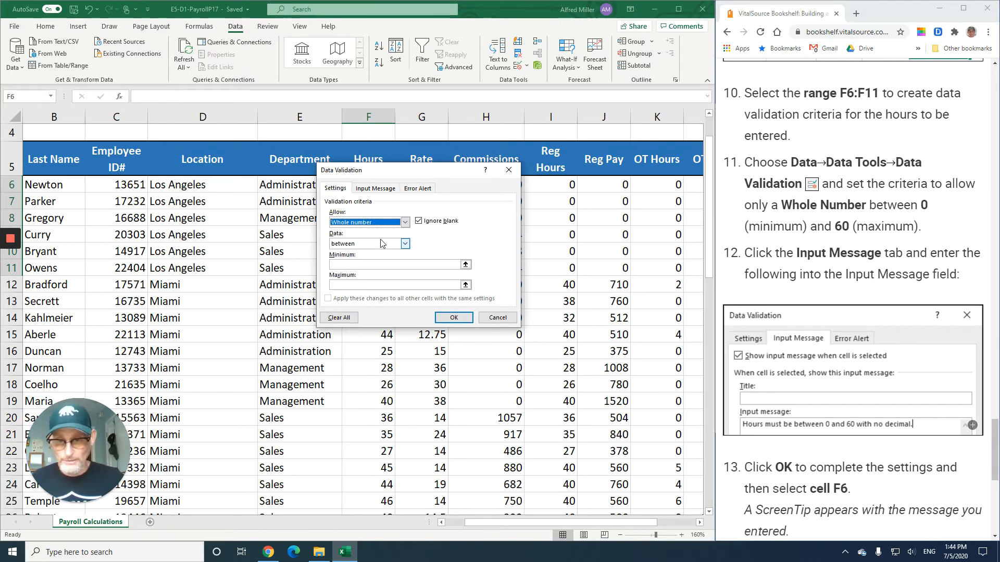
pyautogui.click(359, 265)
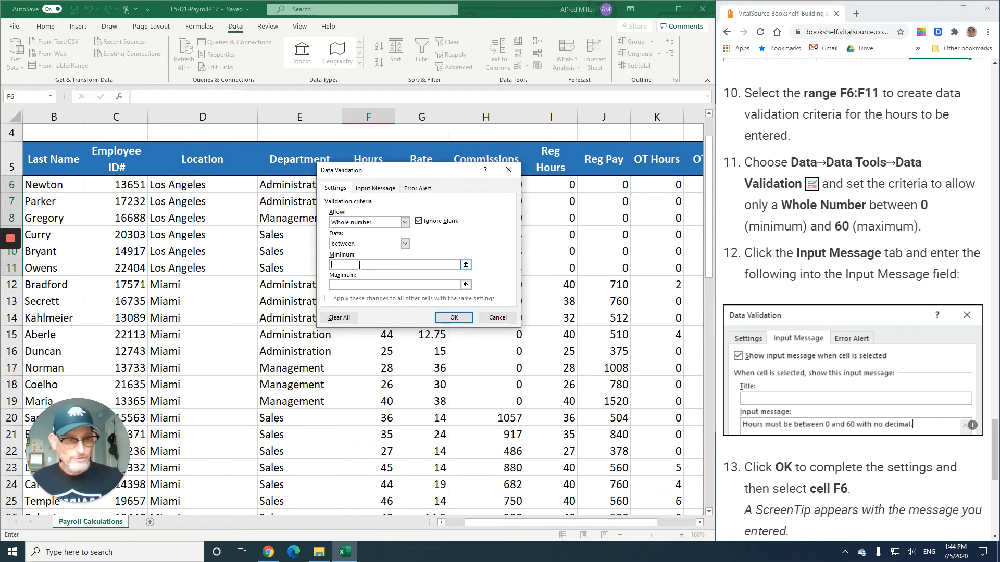
pyautogui.click(365, 284)
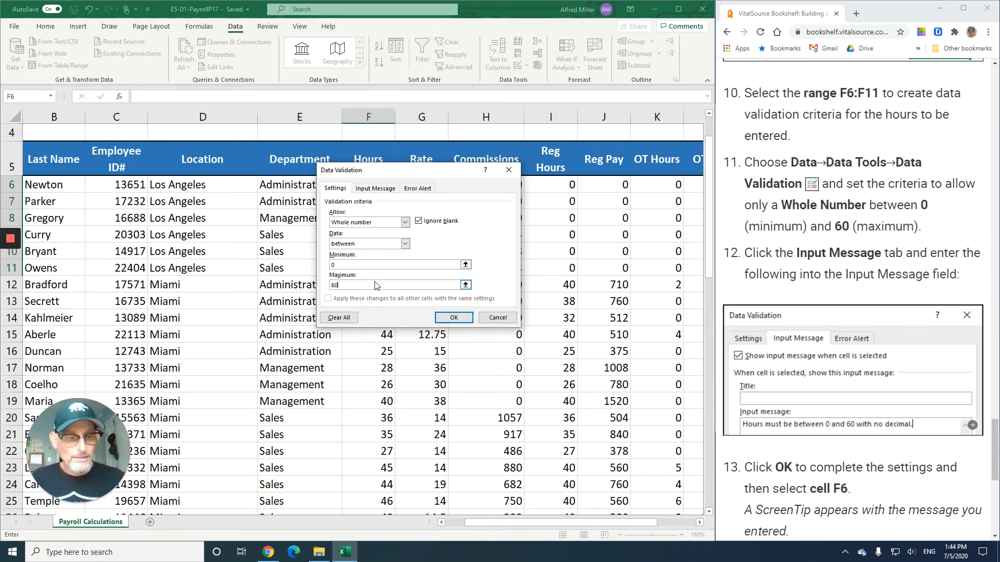
pyautogui.click(454, 319)
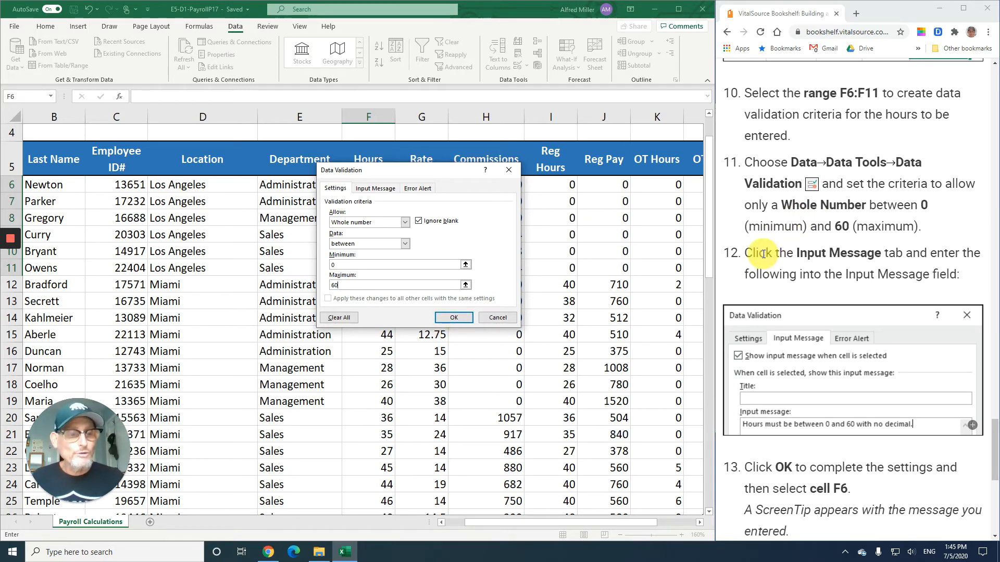
# - Add the input message "Hours must be between 0 and 60 with no decimal." to the Hours rule and apply it
pyautogui.scroll(-3, 812, 263)
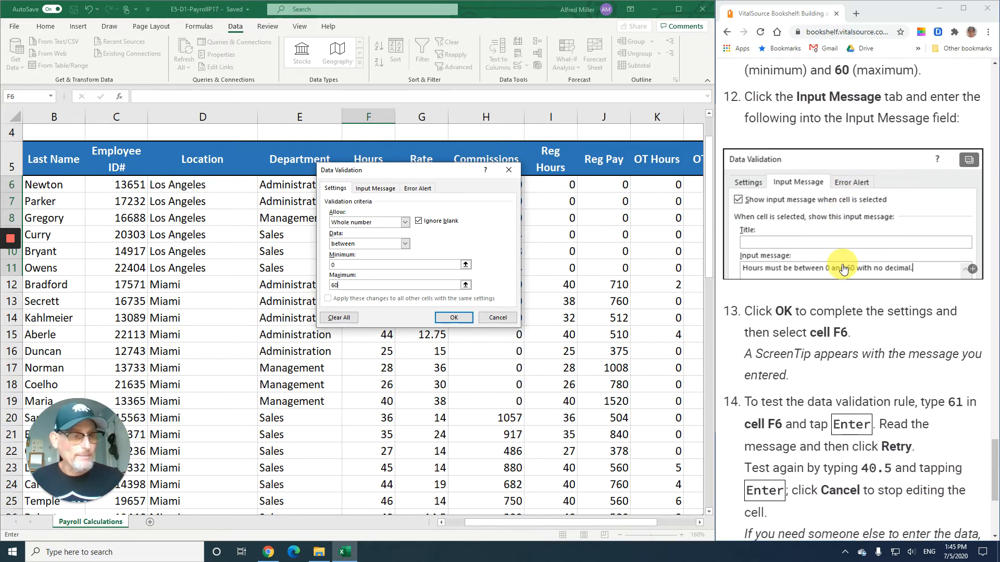
pyautogui.click(384, 189)
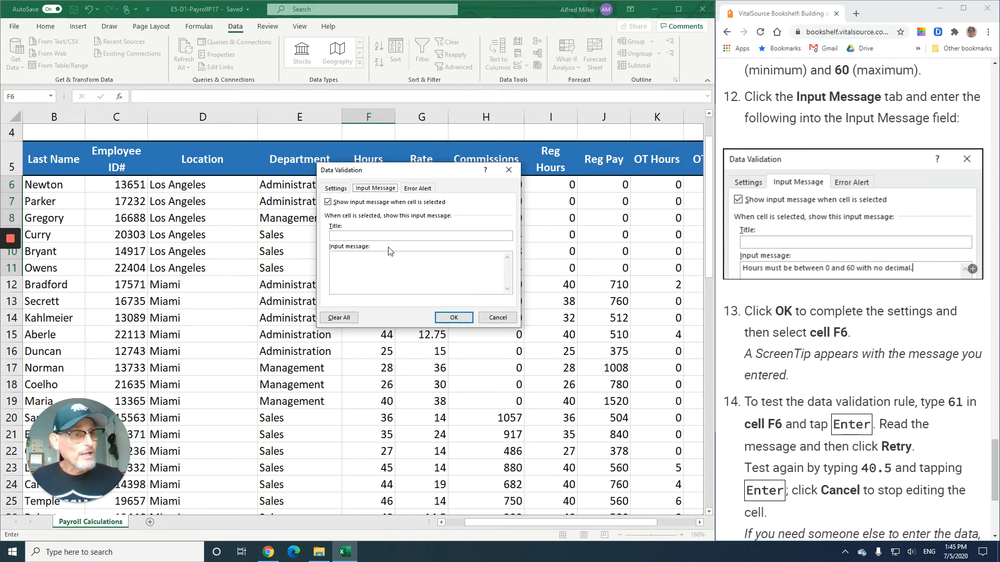
pyautogui.click(364, 266)
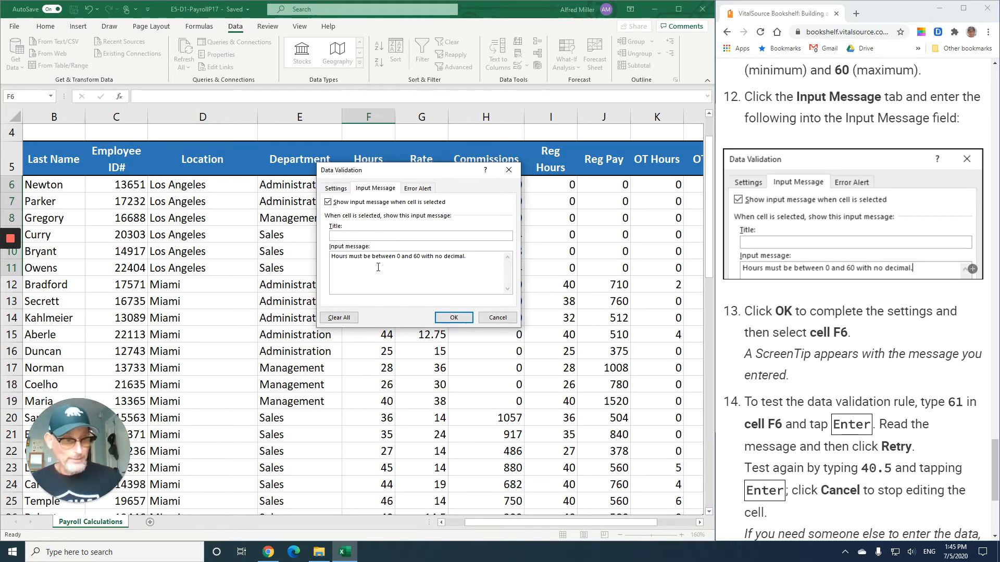
pyautogui.click(448, 318)
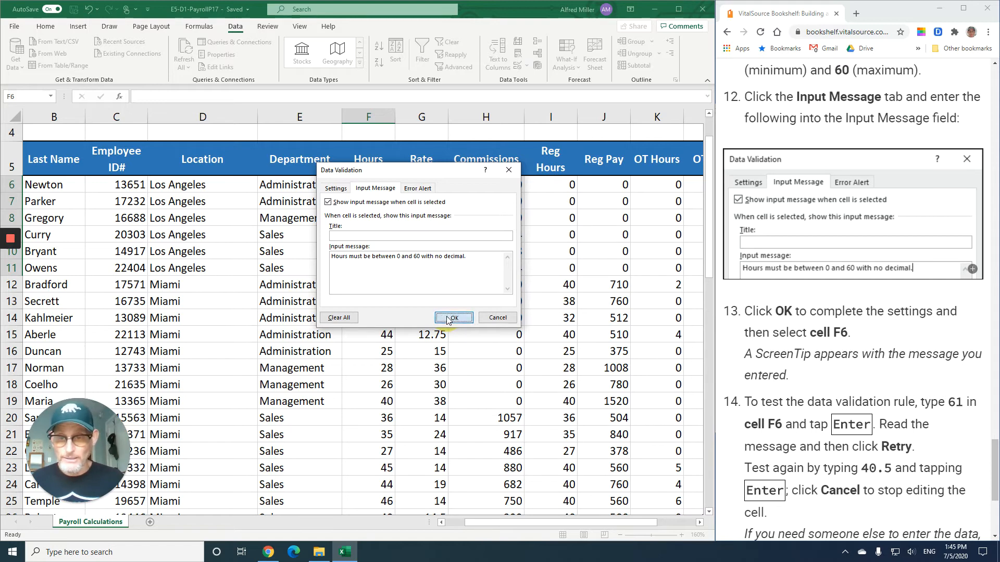
# - Select Hours cells F6 through F8 to check the input message tip
pyautogui.click(379, 195)
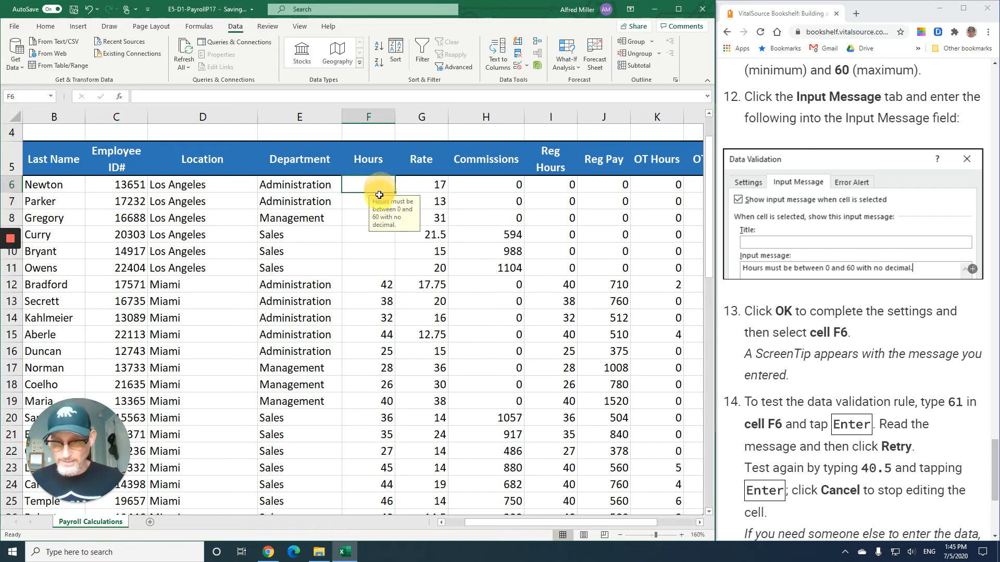
pyautogui.click(365, 202)
pyautogui.click(364, 217)
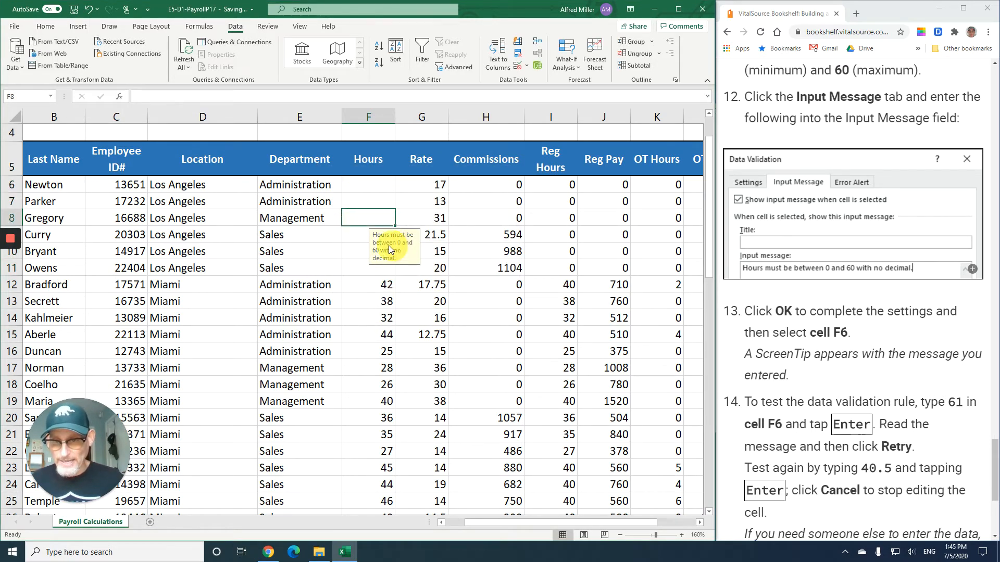
# - Test the Hours validation rule by entering 61 in cell F6, then retry the entry after the error
pyautogui.click(437, 204)
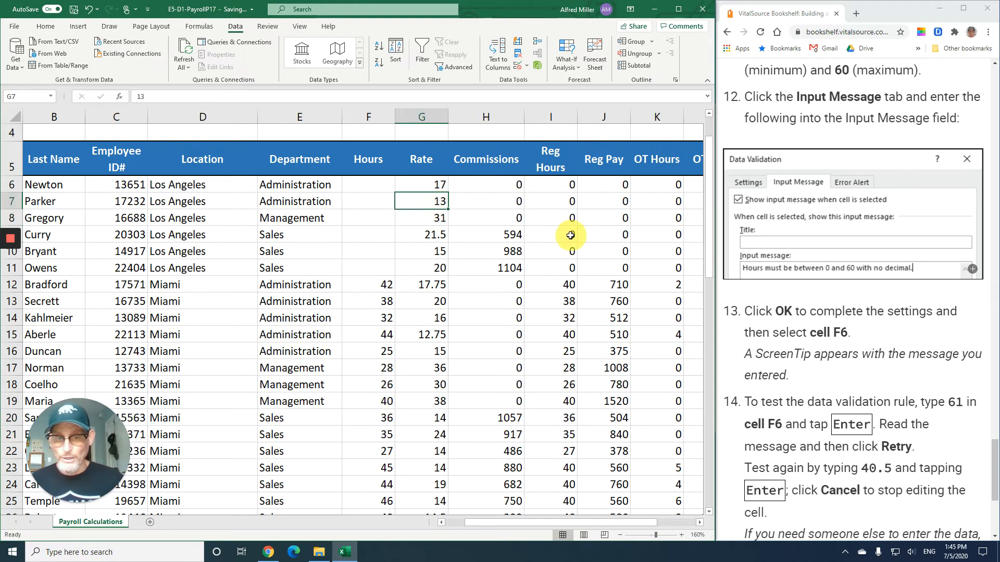
pyautogui.click(368, 183)
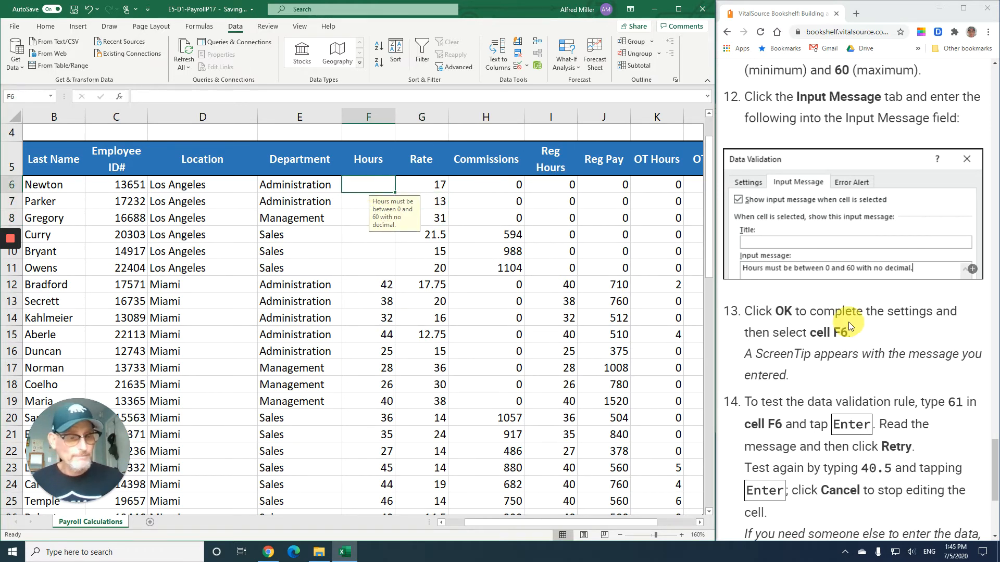
pyautogui.scroll(-5, 846, 326)
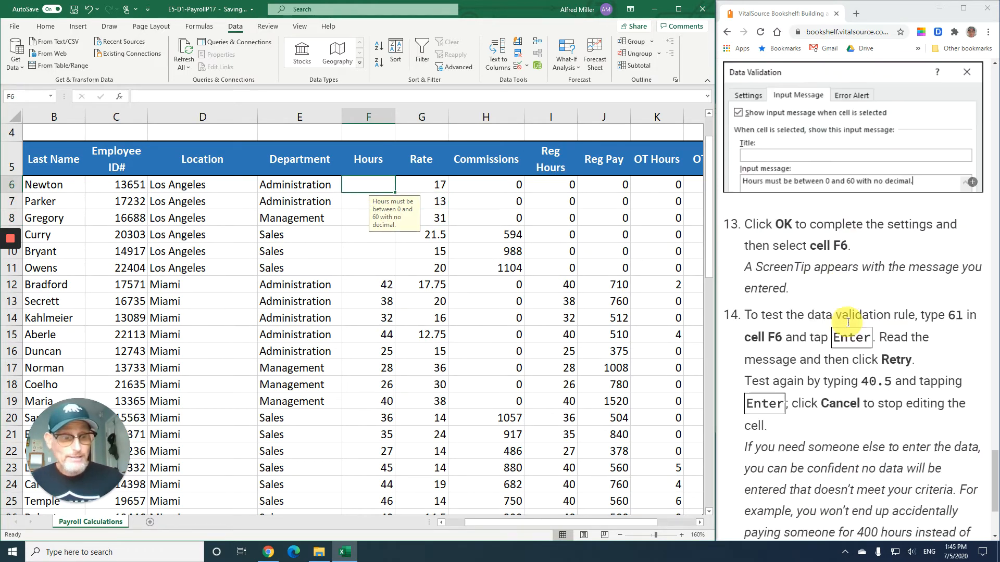
pyautogui.scroll(-1, 848, 320)
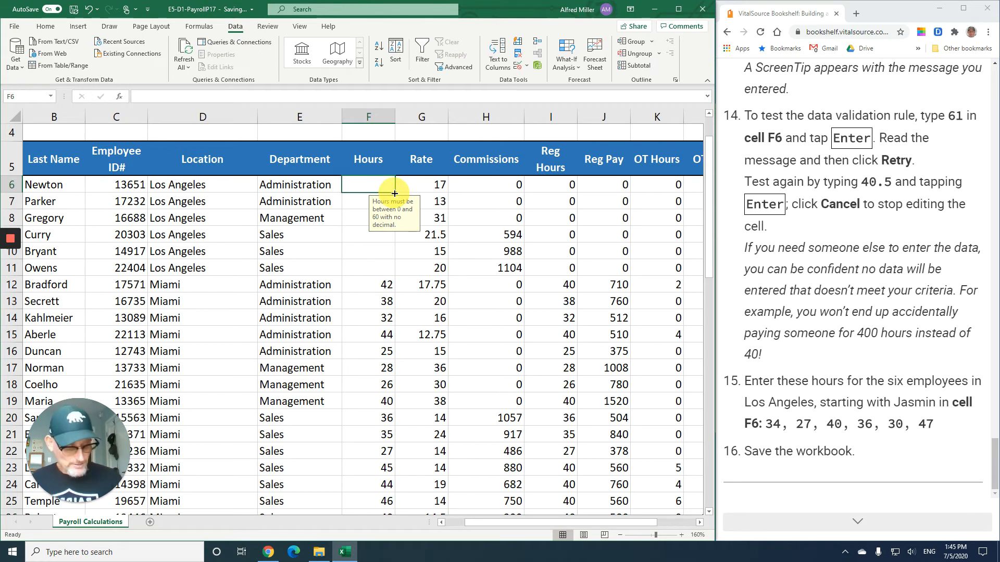
pyautogui.write('61')
pyautogui.press('Return')
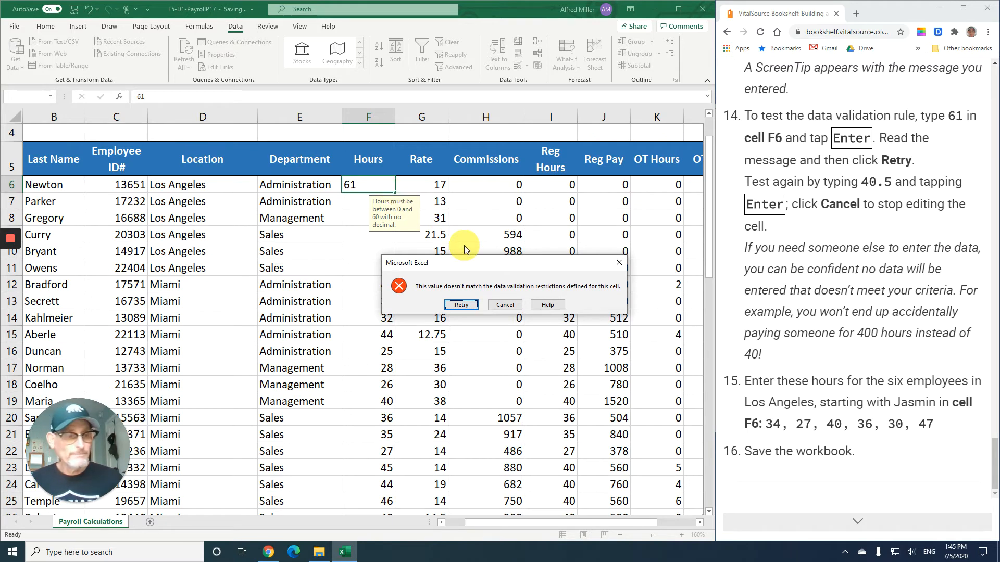
pyautogui.click(461, 305)
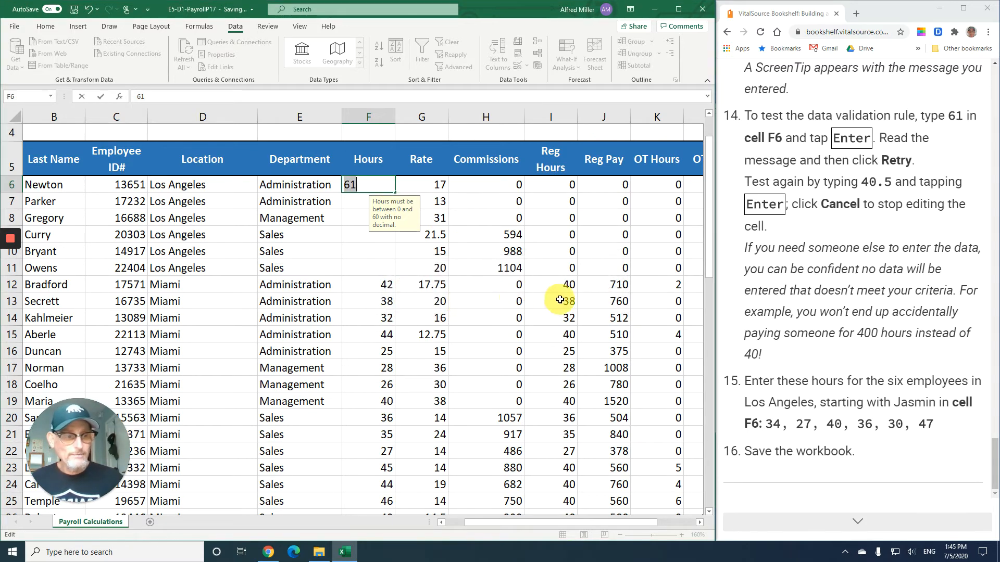
# - Test the rule again by entering 40.5 in F6, then cancel the entry
pyautogui.write('40.')
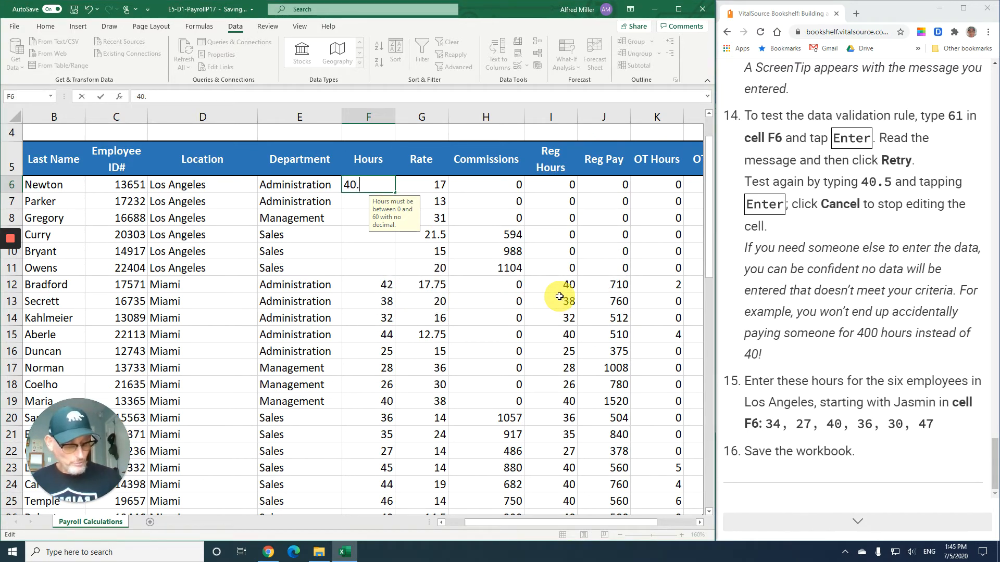
pyautogui.write('5')
pyautogui.press('Return')
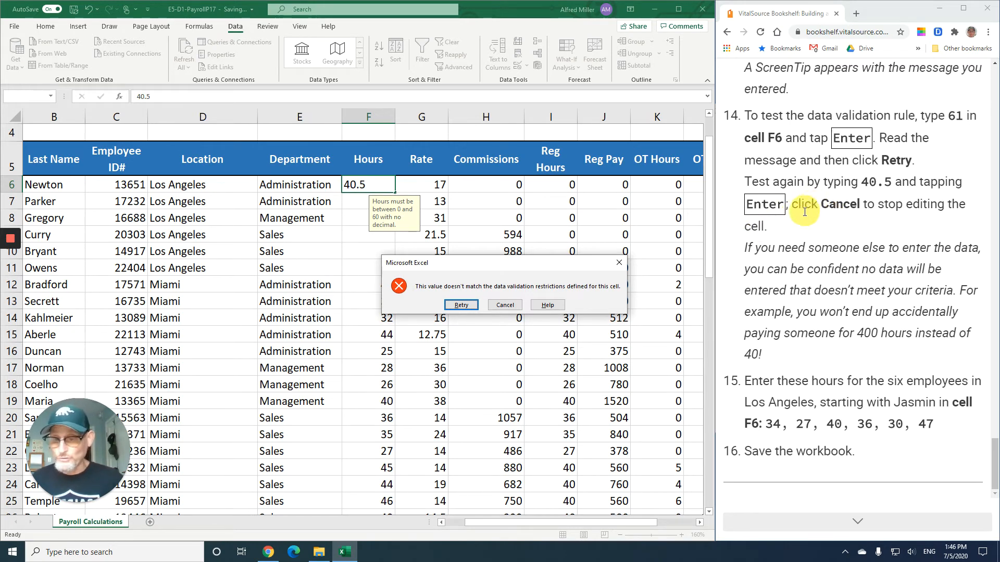
pyautogui.click(504, 305)
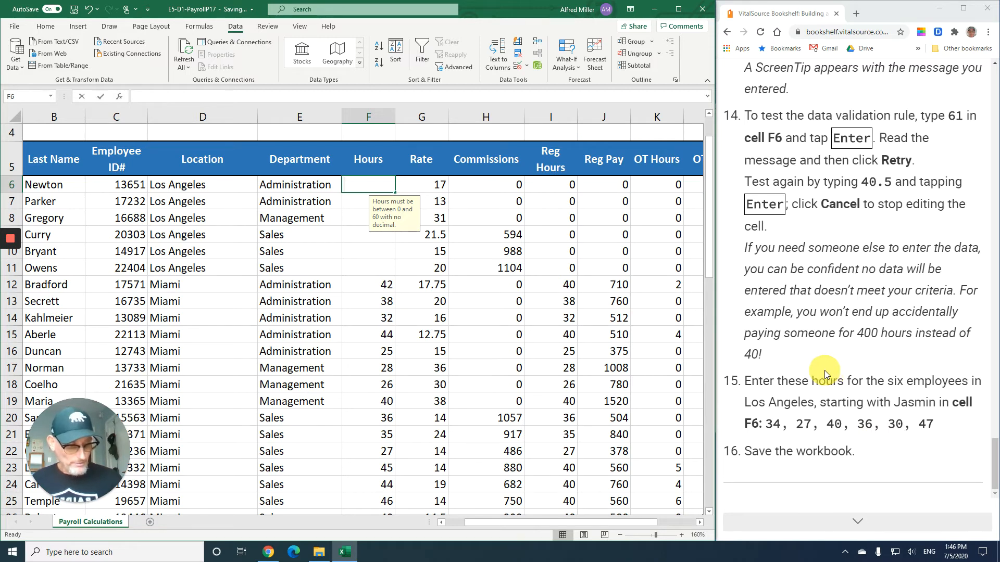
# - Enter the Los Angeles hours 34, 27, 40, 36, 30 and 47 in cells F6 through F11
pyautogui.write('34')
pyautogui.press('Return')
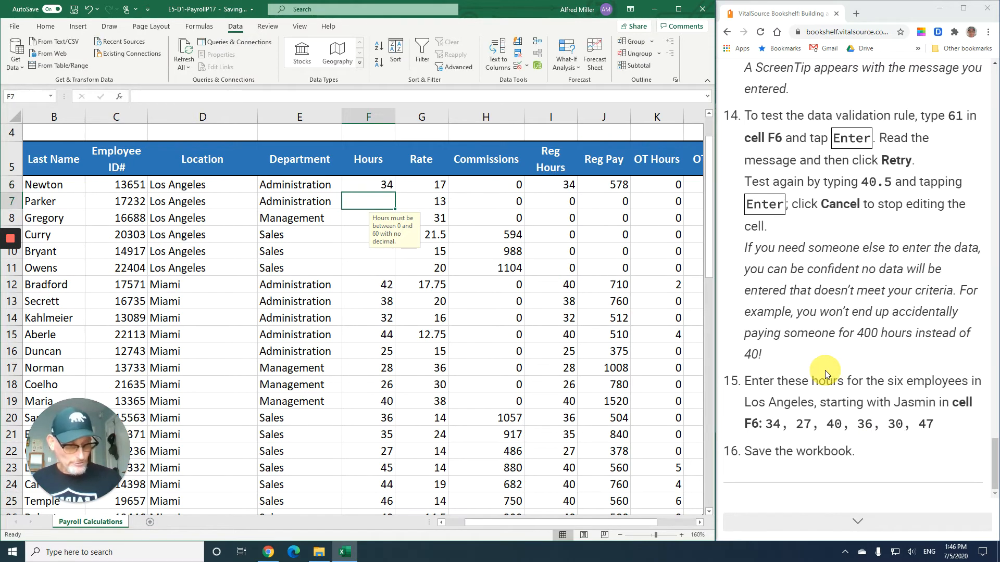
pyautogui.write('27')
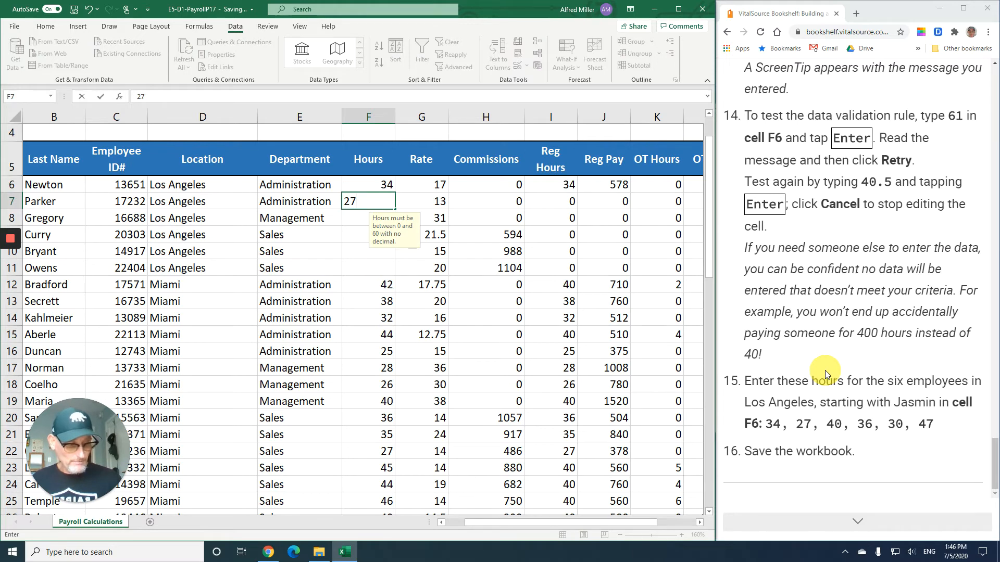
pyautogui.press('Return')
pyautogui.write('40')
pyautogui.press('Return')
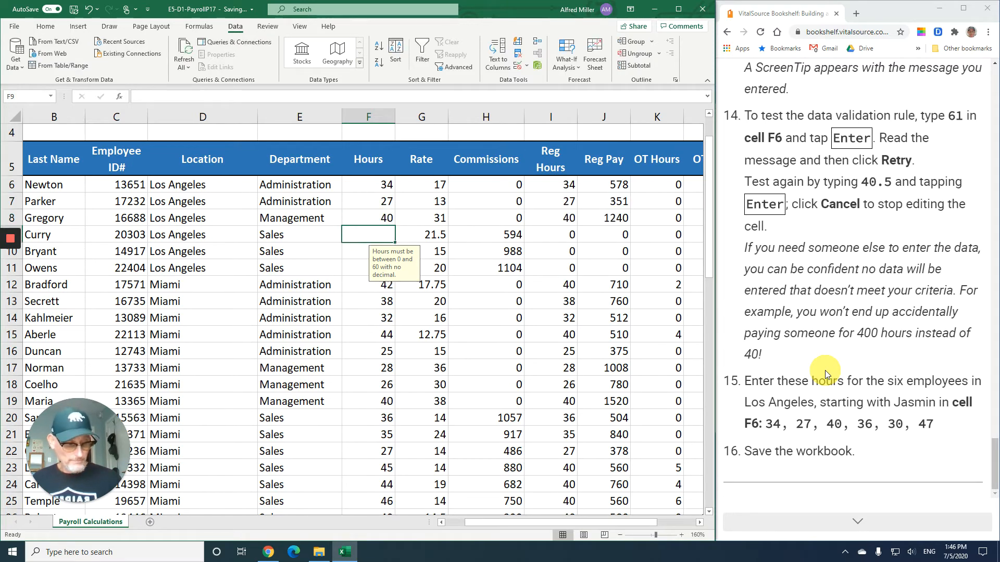
pyautogui.write('6')
pyautogui.press('BackSpace')
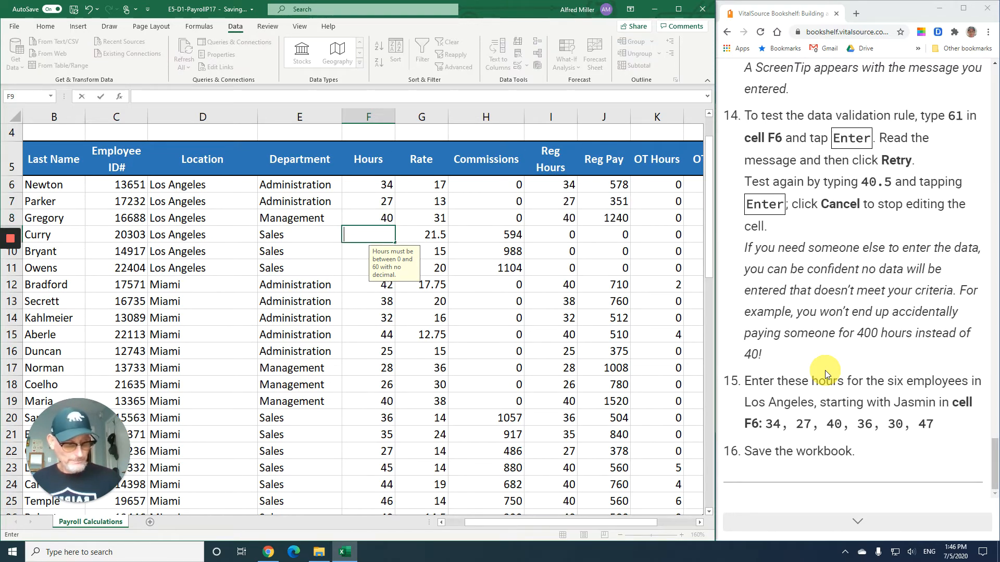
pyautogui.write('36')
pyautogui.press('Return')
pyautogui.write('30')
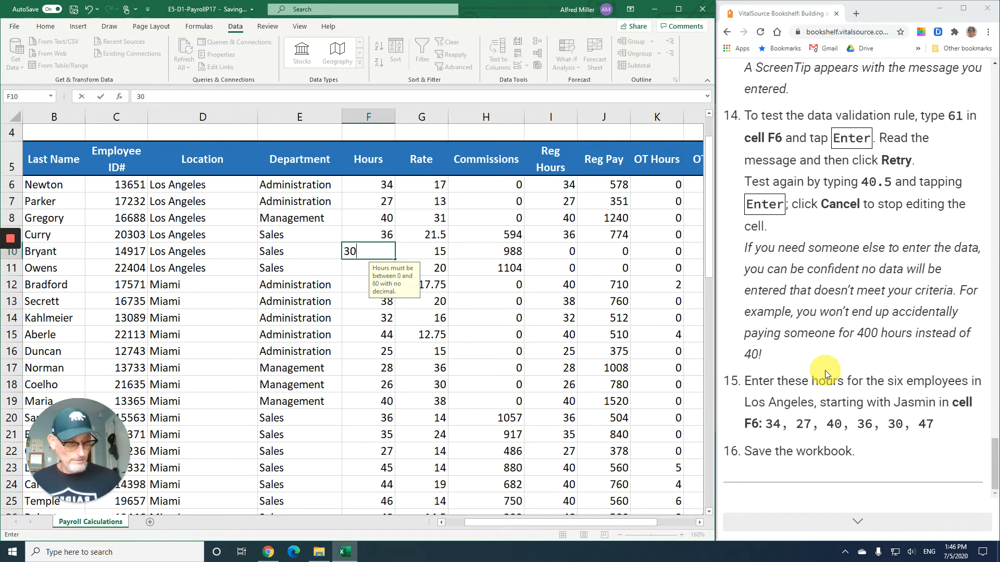
pyautogui.press('Return')
pyautogui.write('47')
pyautogui.press('Return')
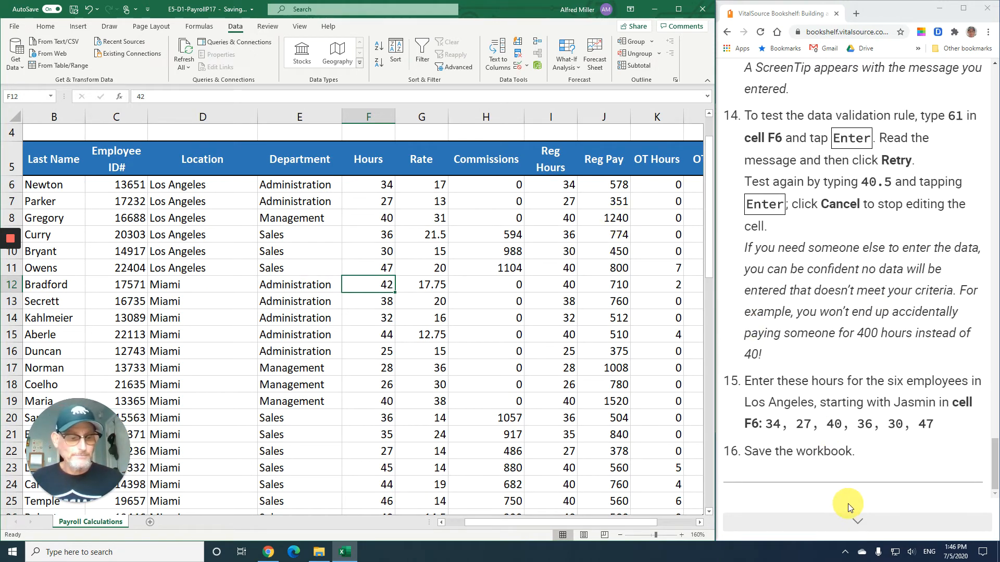
# - Save the workbook and advance the textbook to its next page
pyautogui.click(74, 11)
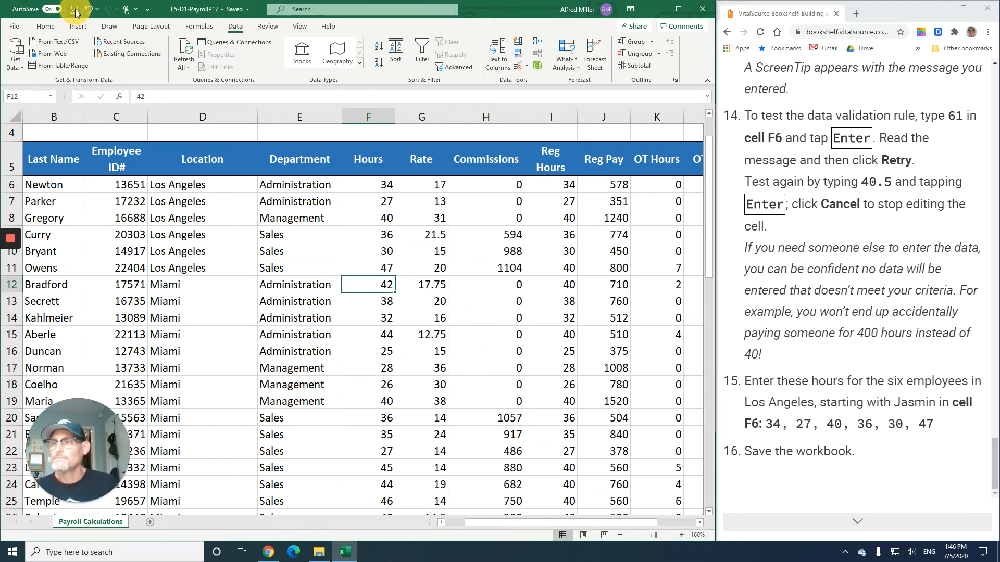
pyautogui.click(859, 522)
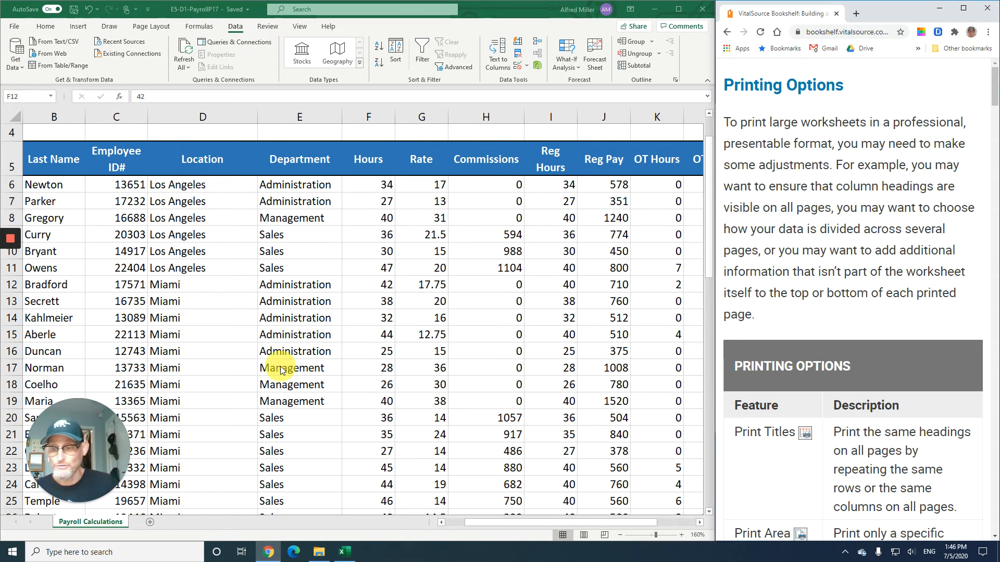
pyautogui.moveTo(146, 447); pyautogui.dragTo(644, 431)
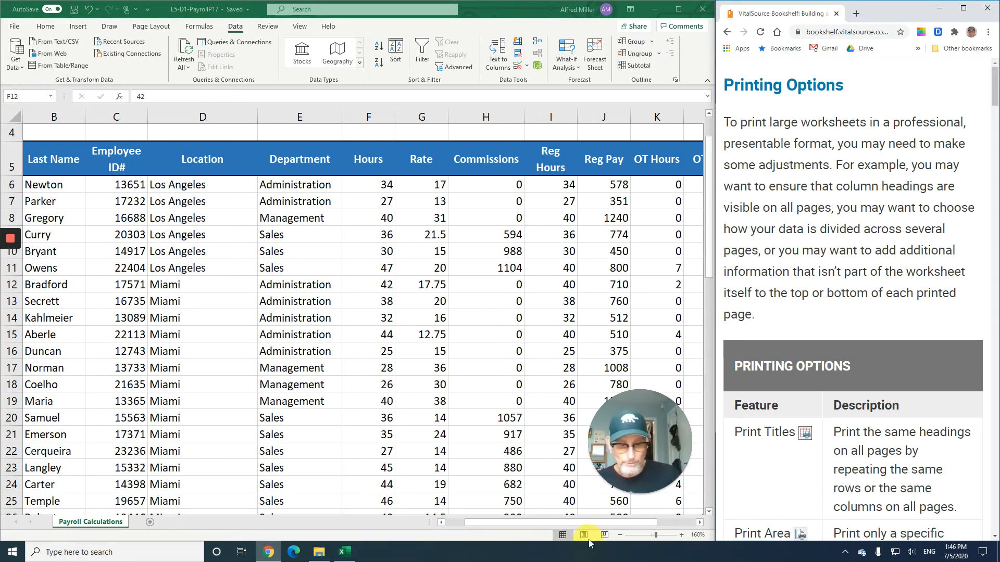
pyautogui.click(620, 535)
pyautogui.click(619, 534)
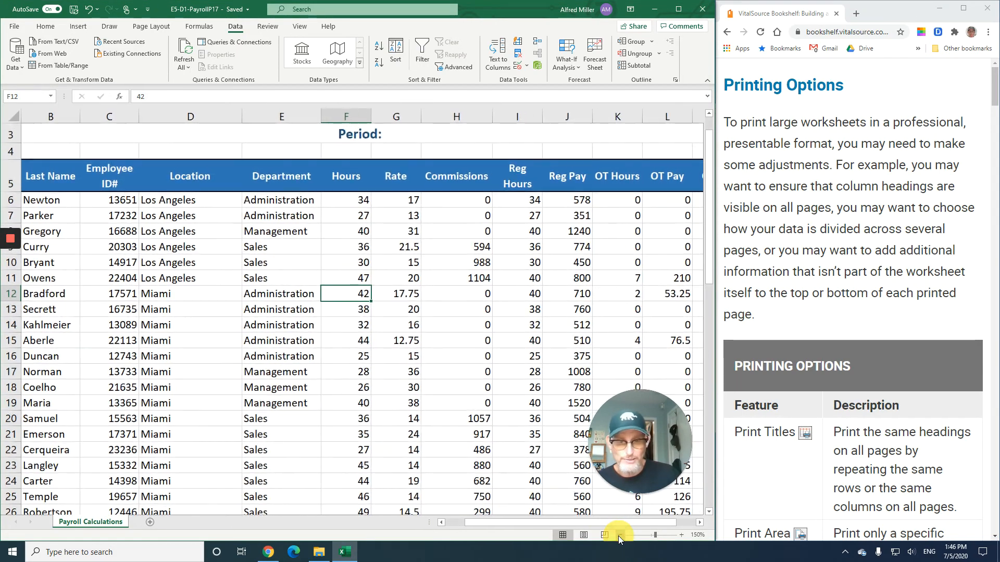
pyautogui.click(619, 535)
pyautogui.click(618, 534)
pyautogui.click(618, 535)
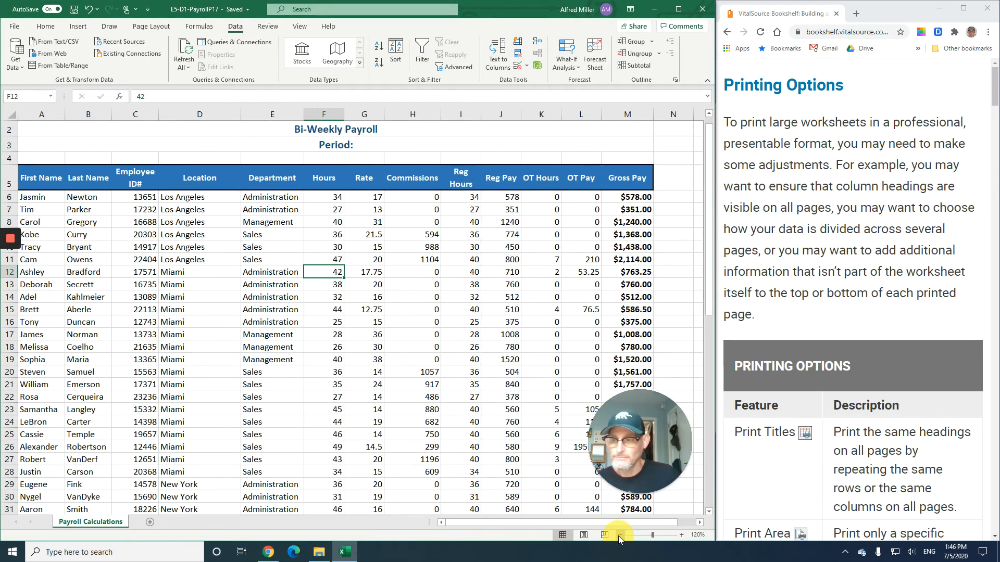
pyautogui.moveTo(604, 523); pyautogui.dragTo(560, 521)
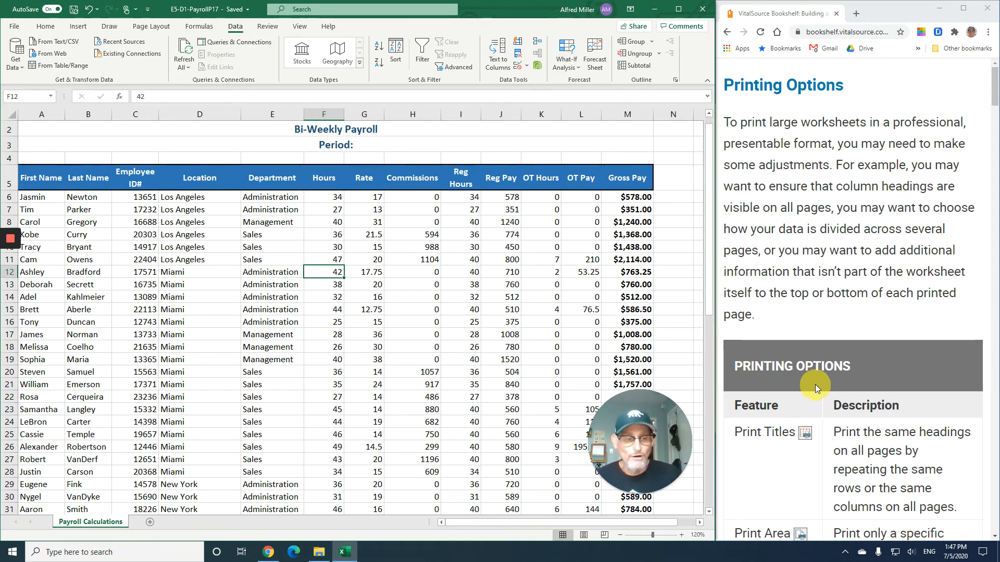
# - Read the textbook's Printing Options and Headers and Footers sections and the E5-D6 exercise instructions
pyautogui.scroll(-3, 815, 383)
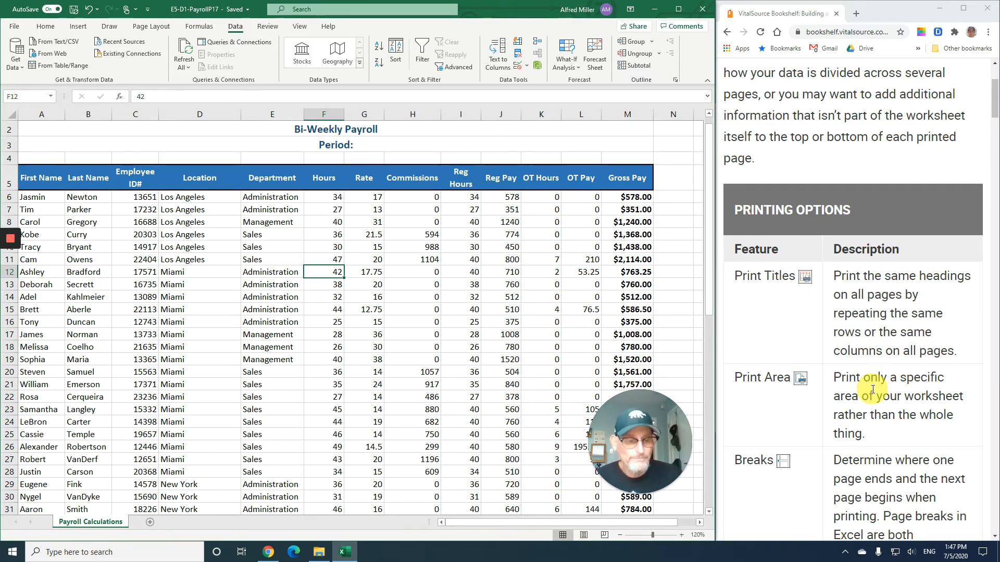
pyautogui.scroll(-2, 872, 390)
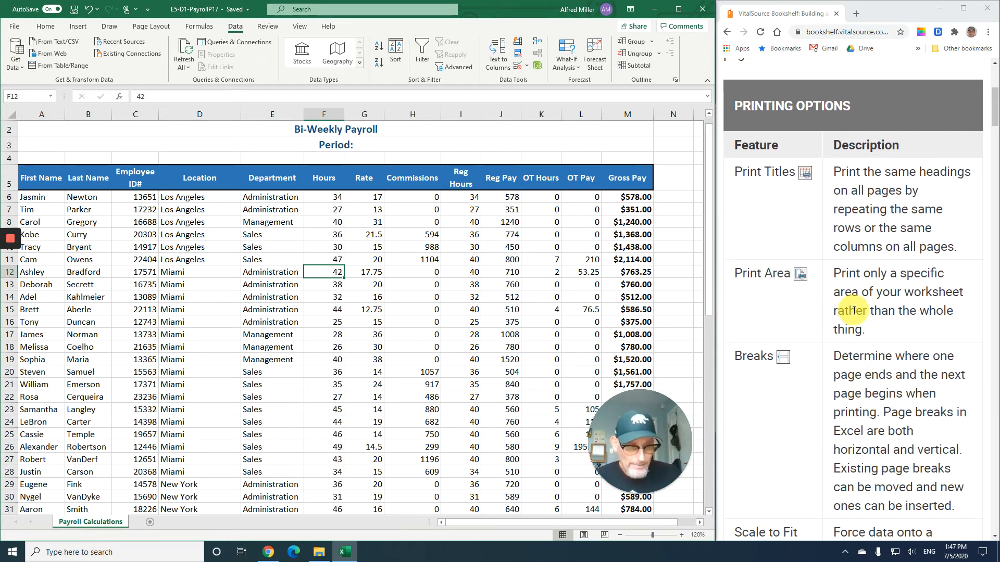
pyautogui.scroll(-3, 850, 311)
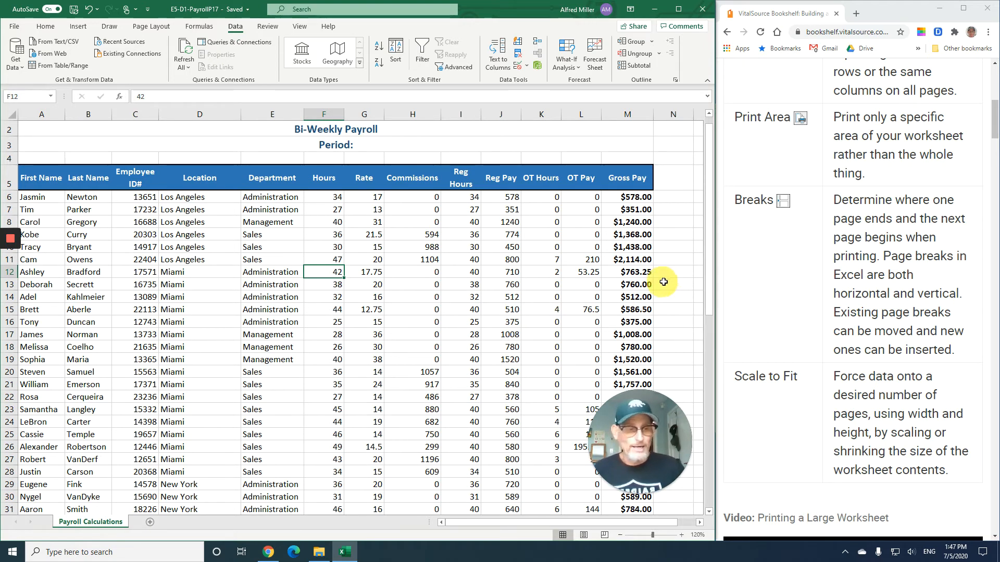
pyautogui.scroll(-3, 773, 295)
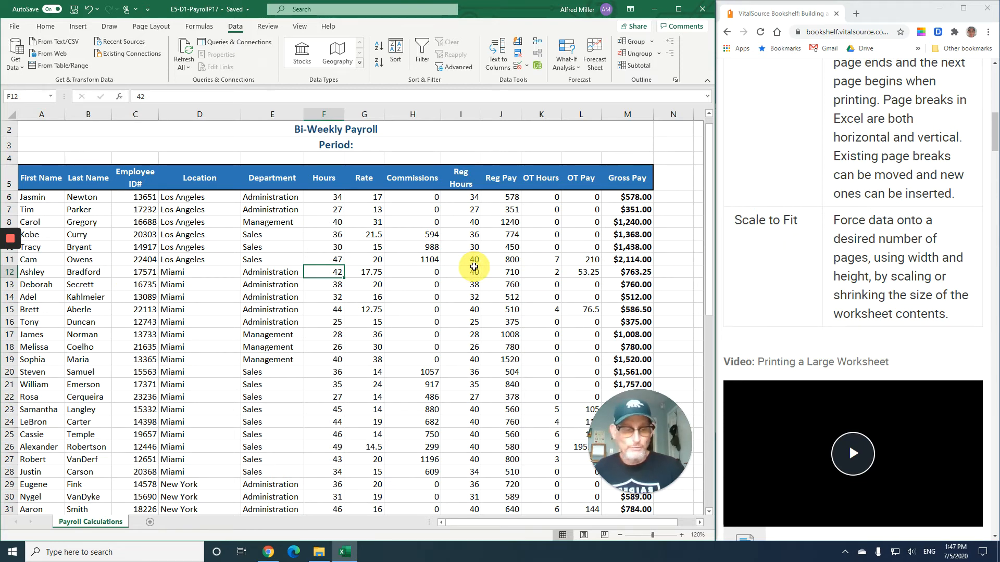
pyautogui.scroll(-3, 785, 294)
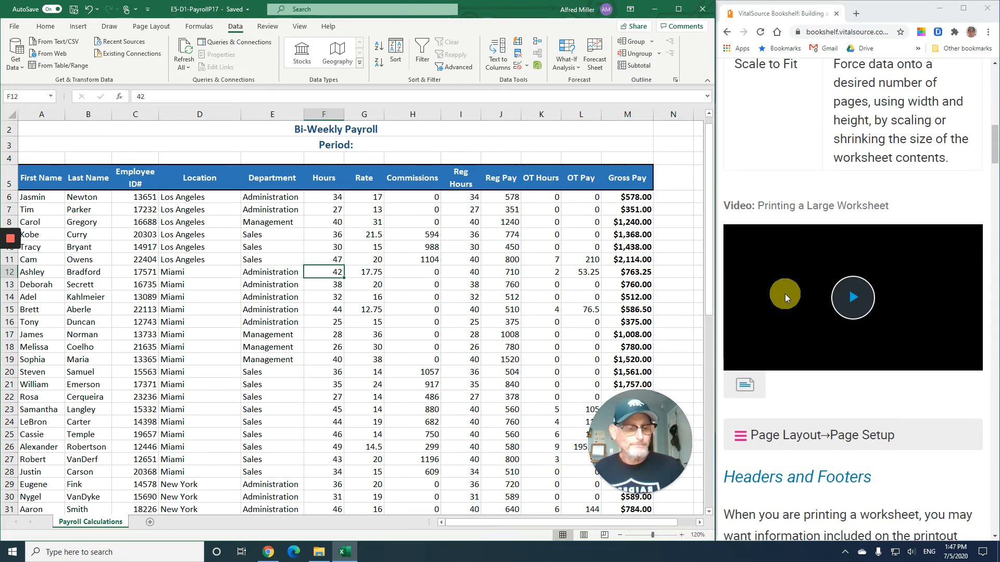
pyautogui.scroll(-5, 785, 295)
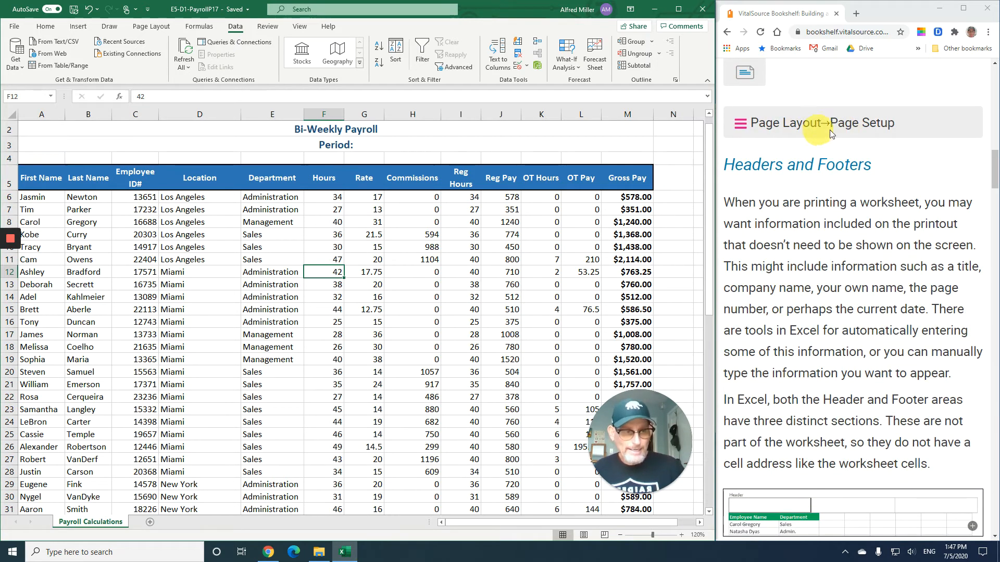
pyautogui.scroll(-2, 829, 213)
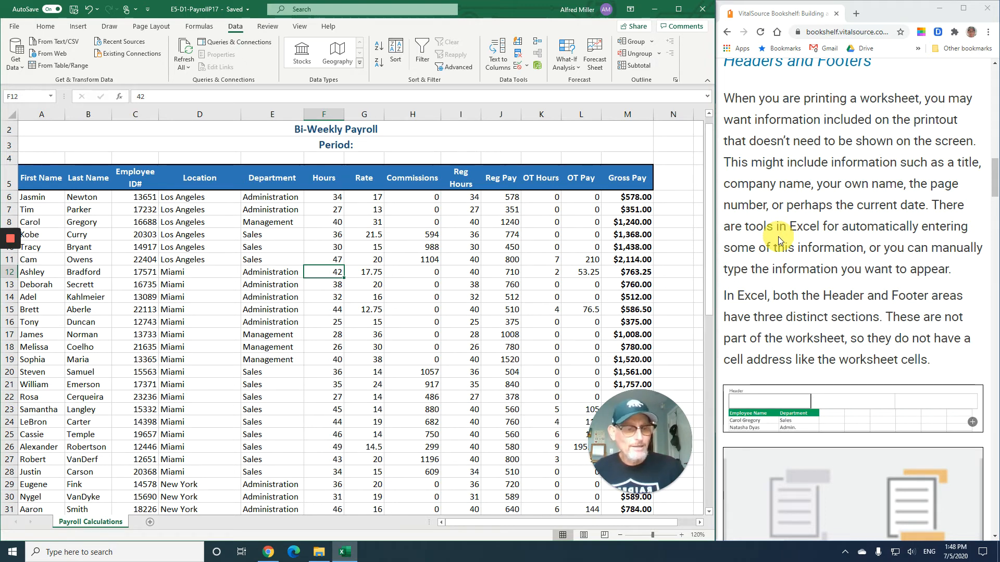
pyautogui.scroll(-1, 779, 241)
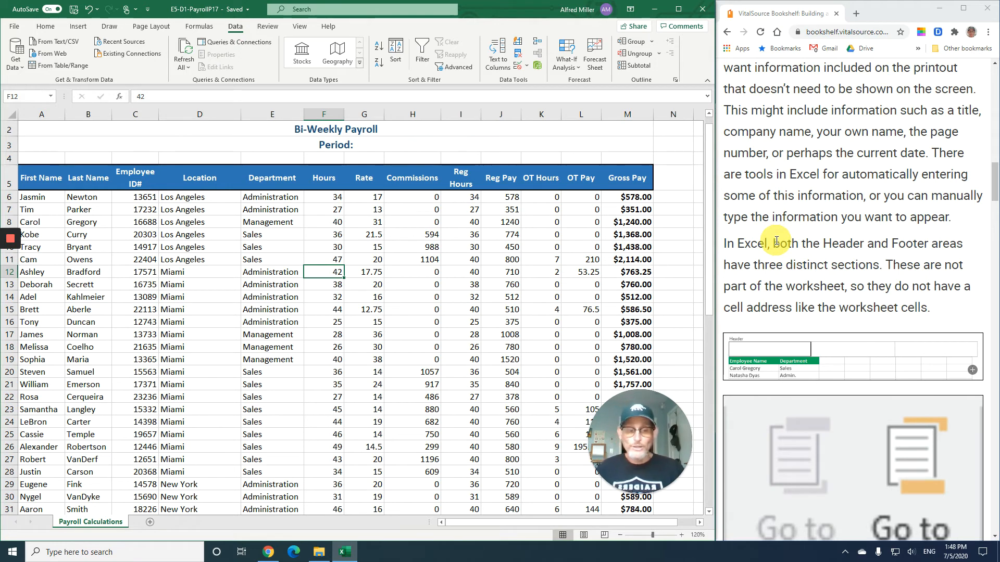
pyautogui.scroll(-4, 776, 241)
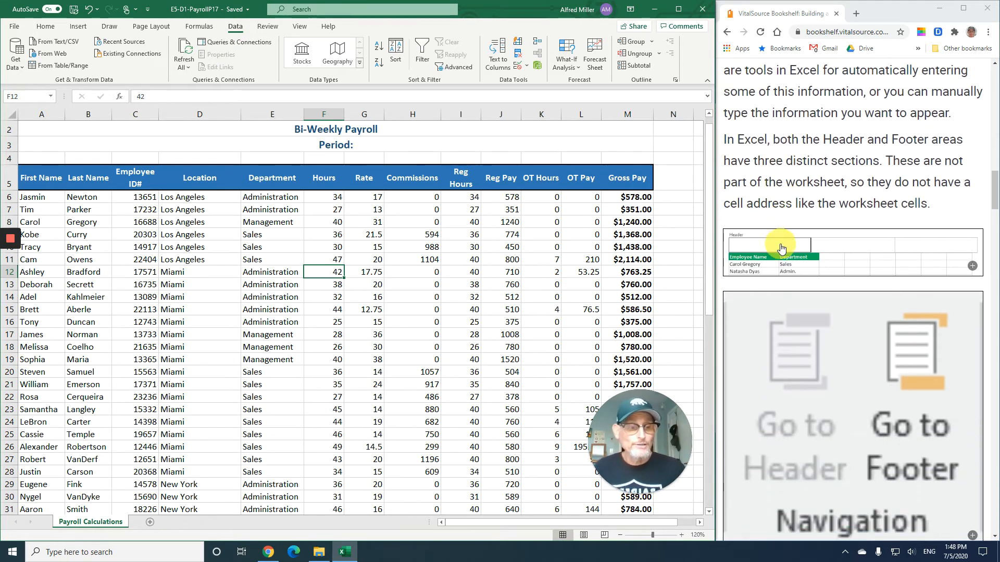
pyautogui.scroll(-3, 781, 250)
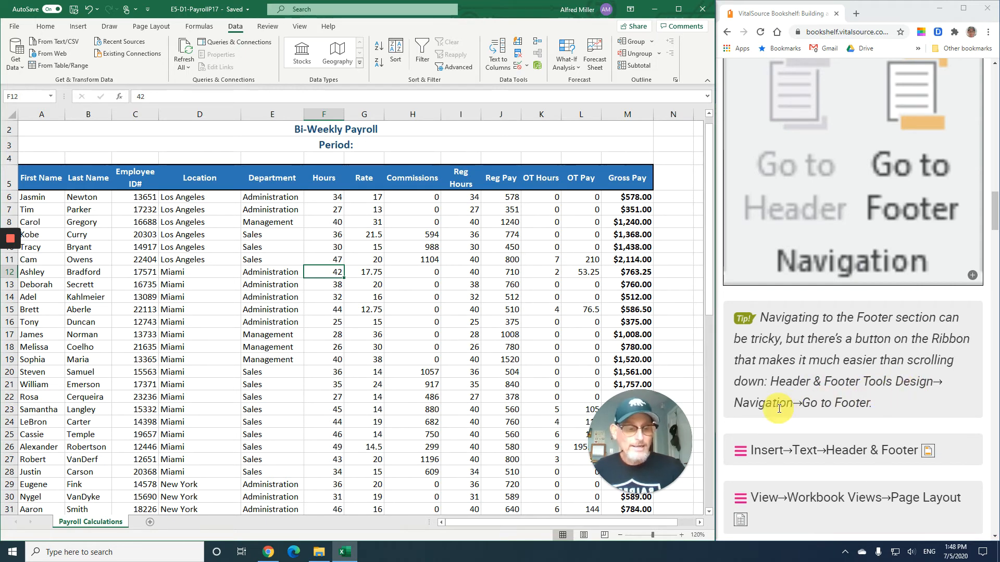
pyautogui.scroll(-3, 792, 312)
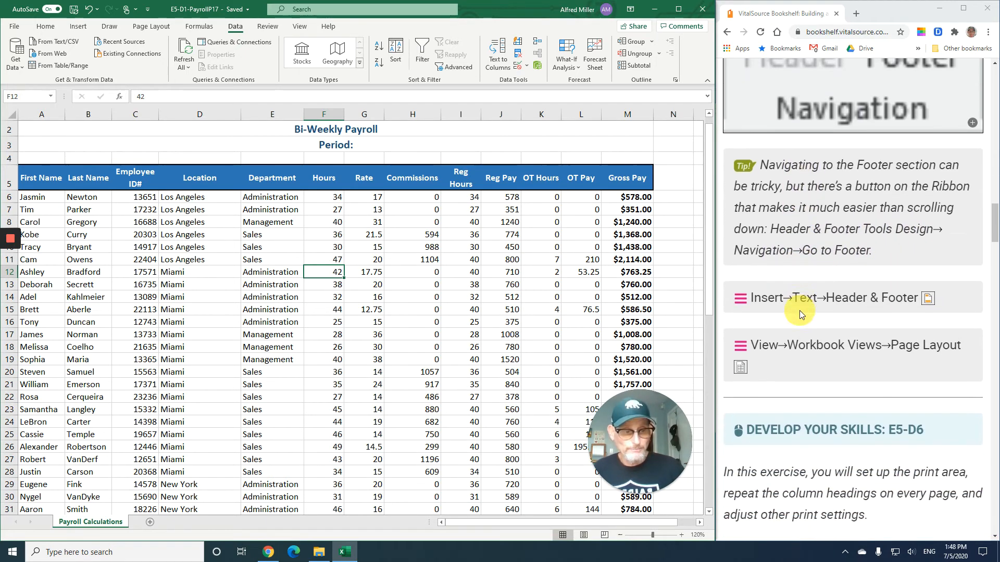
pyautogui.scroll(-1, 792, 309)
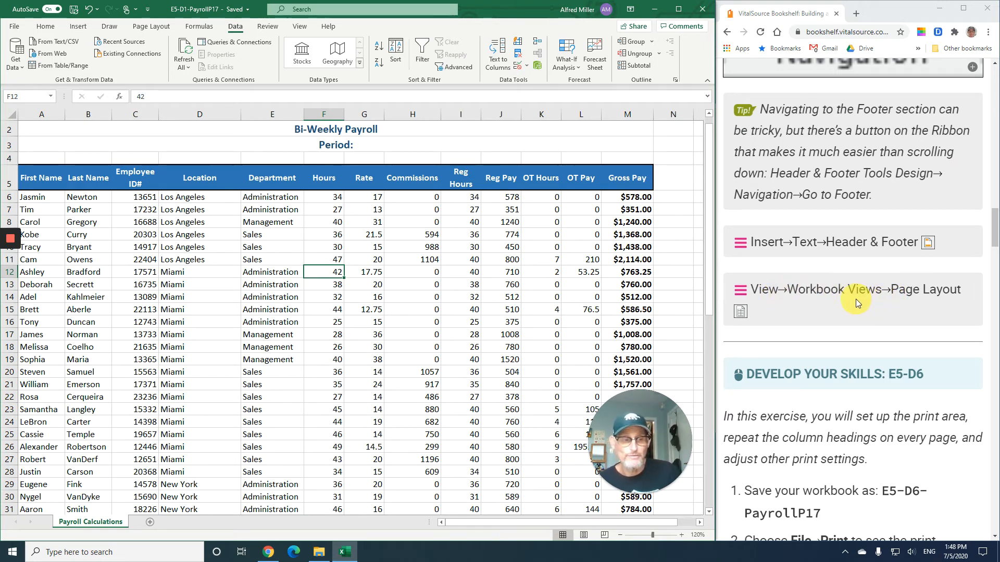
pyautogui.scroll(-5, 848, 300)
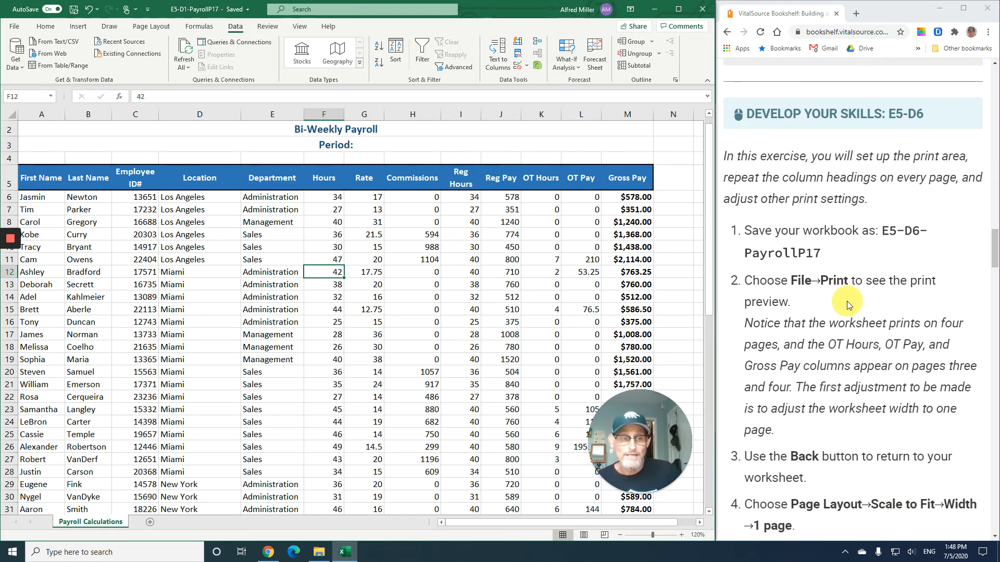
pyautogui.scroll(-1, 846, 301)
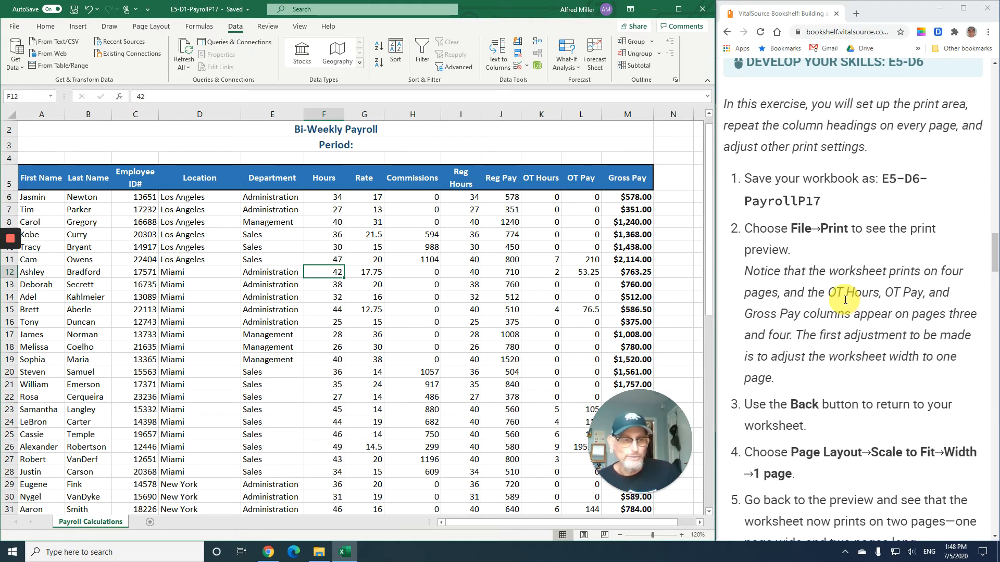
# - Open the print preview to check how the worksheet prints, then return to the worksheet
pyautogui.scroll(-3, 845, 299)
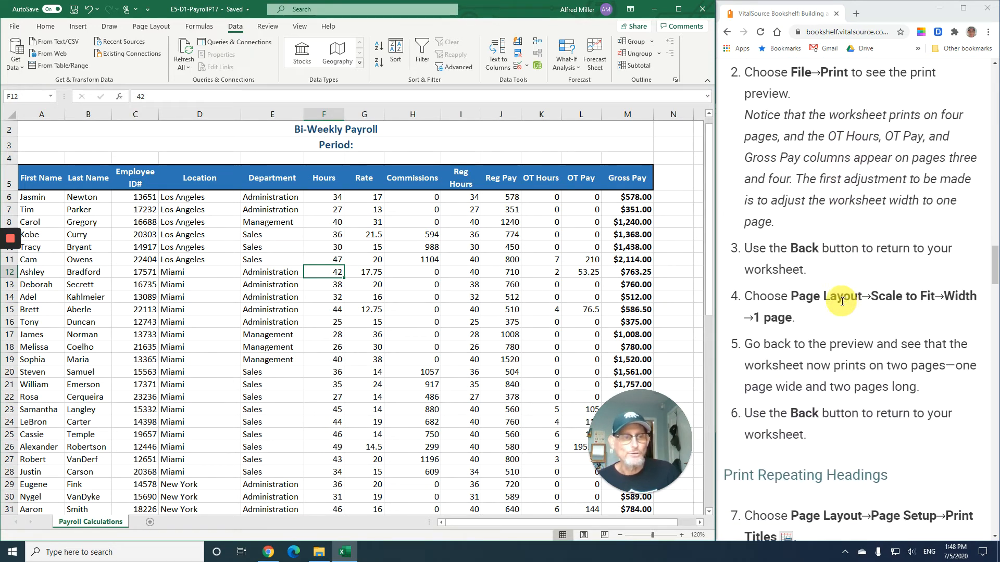
pyautogui.click(12, 29)
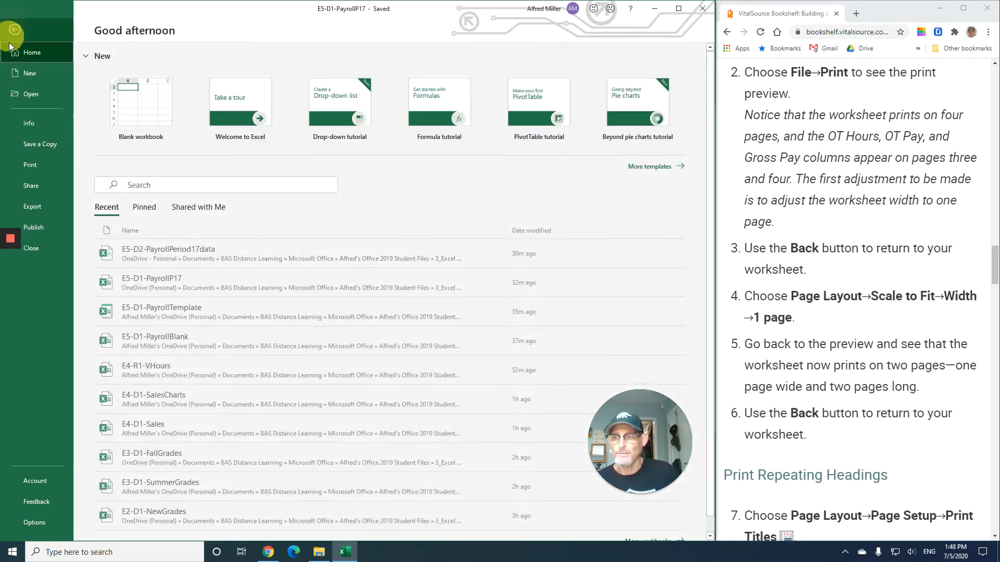
pyautogui.click(39, 171)
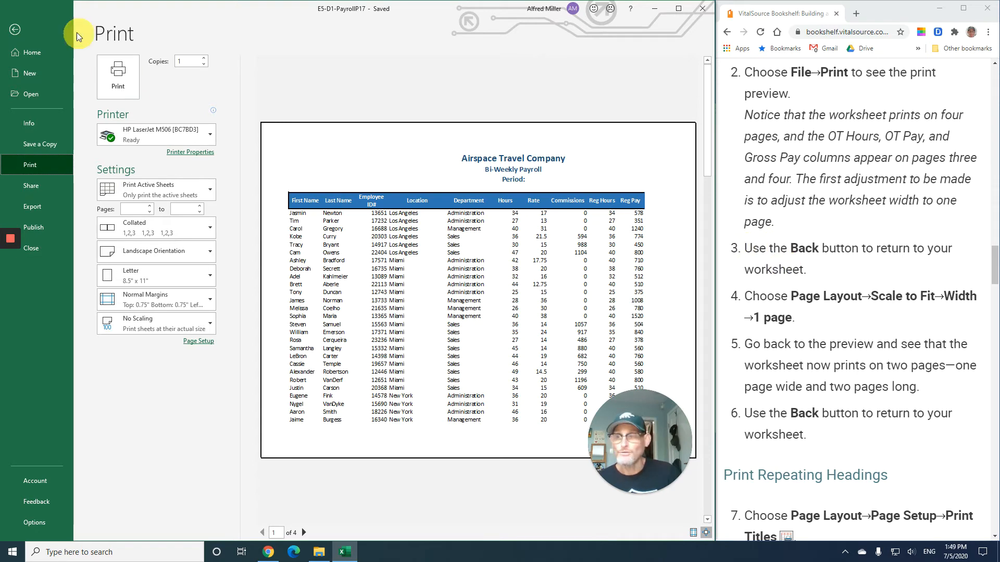
pyautogui.click(15, 29)
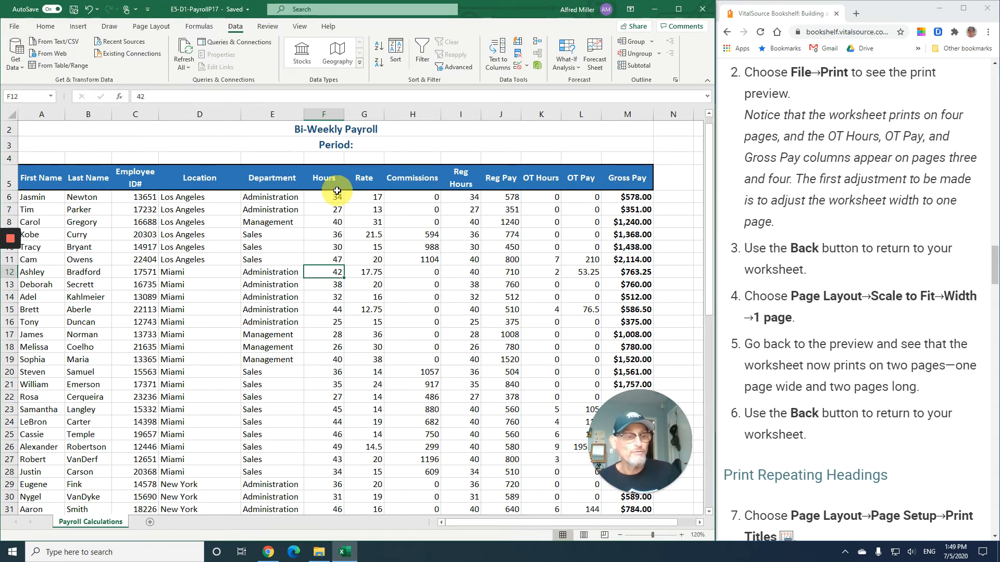
# - Scale the worksheet to fit a width of 1 page
pyautogui.click(157, 27)
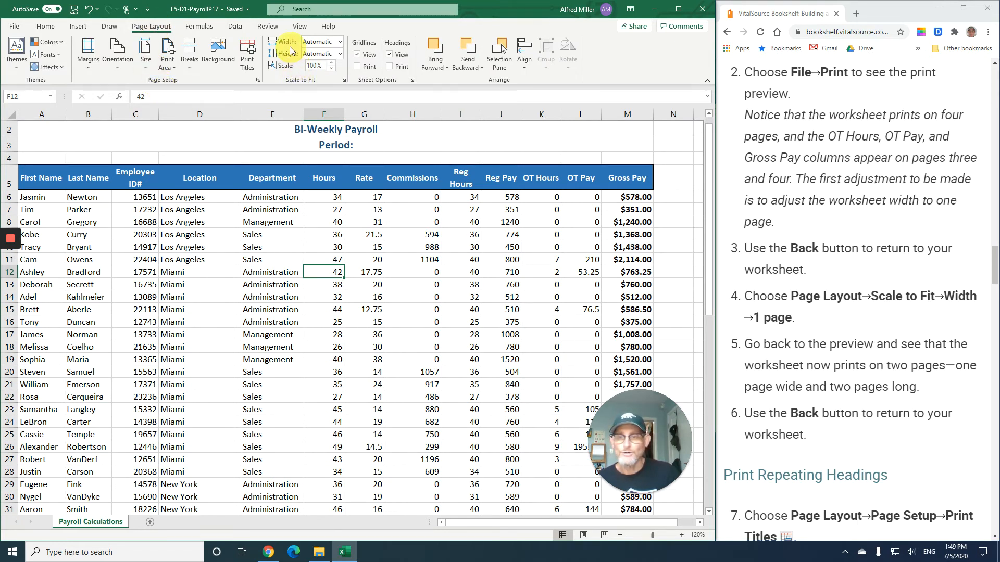
pyautogui.click(340, 42)
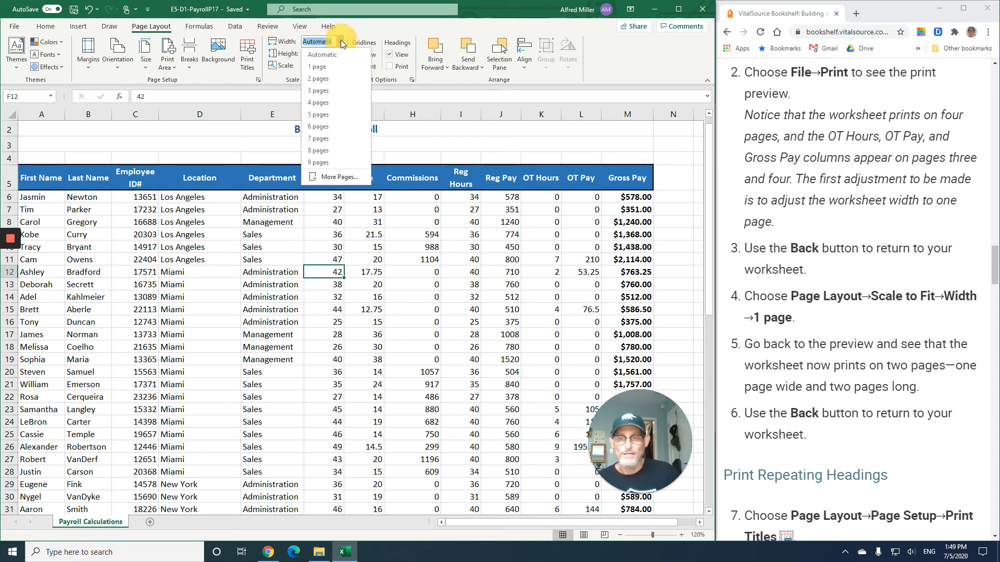
pyautogui.click(330, 66)
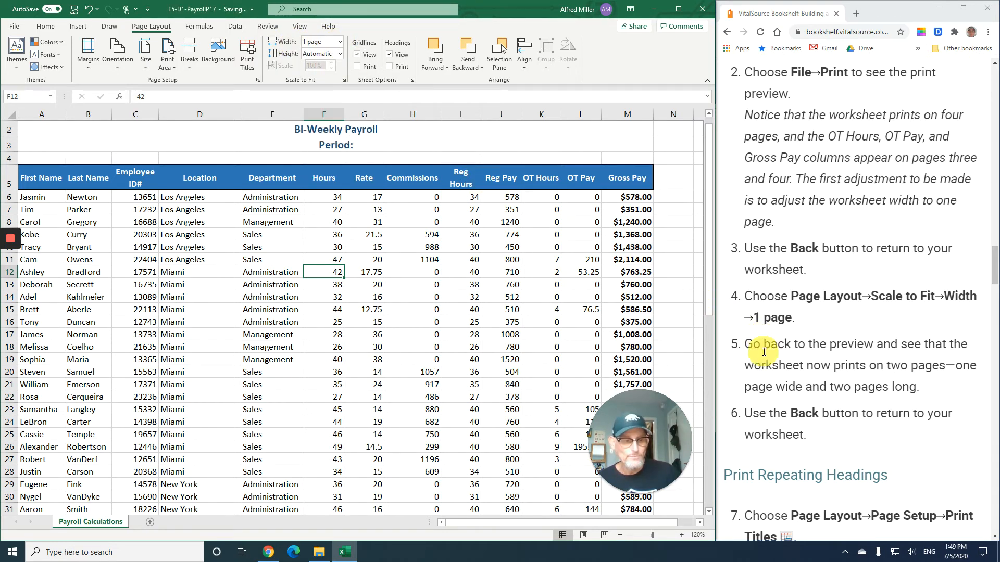
# - Open the print preview to check the scaled layout, then return to the worksheet
pyautogui.scroll(-1, 793, 354)
pyautogui.scroll(-2, 793, 353)
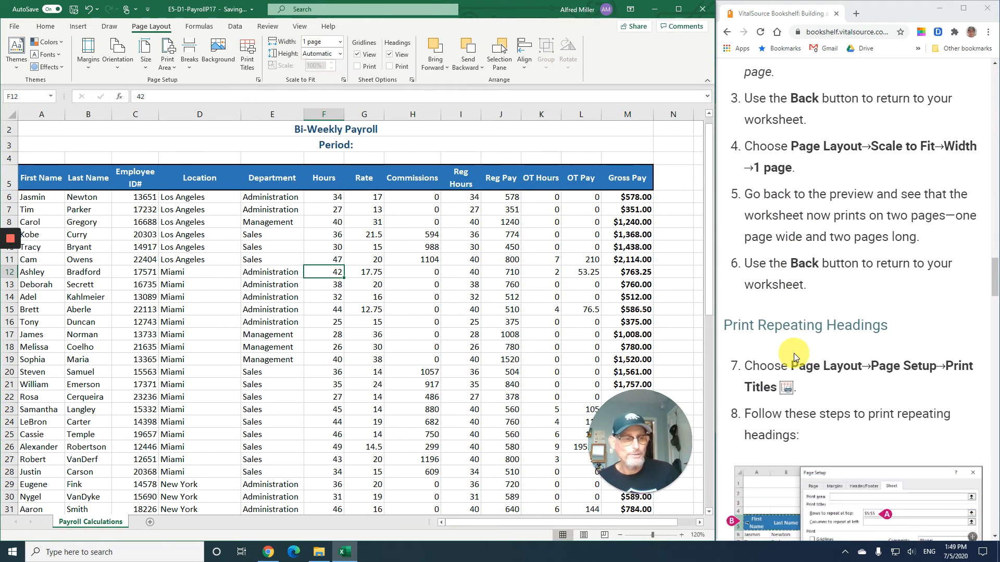
pyautogui.click(15, 29)
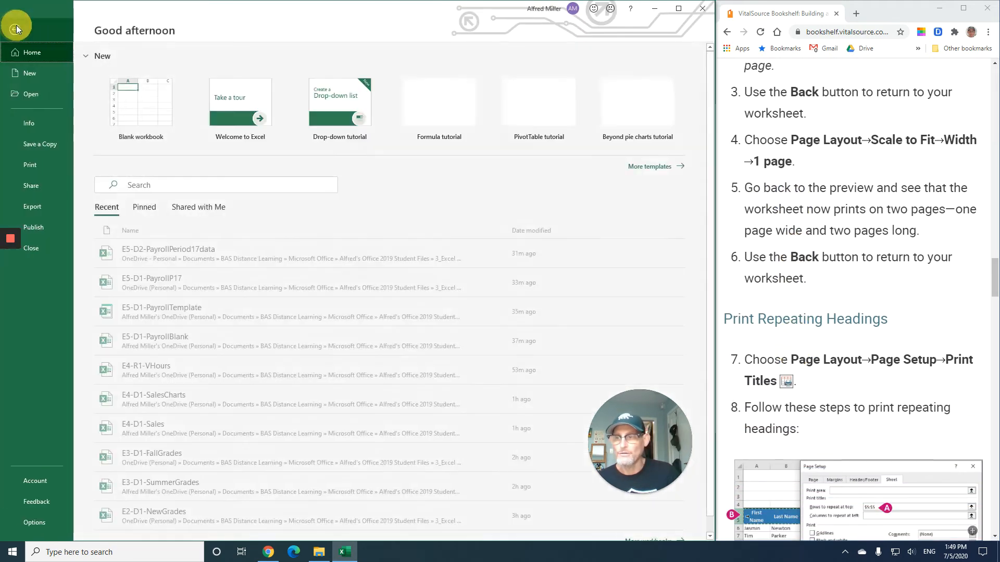
pyautogui.click(54, 164)
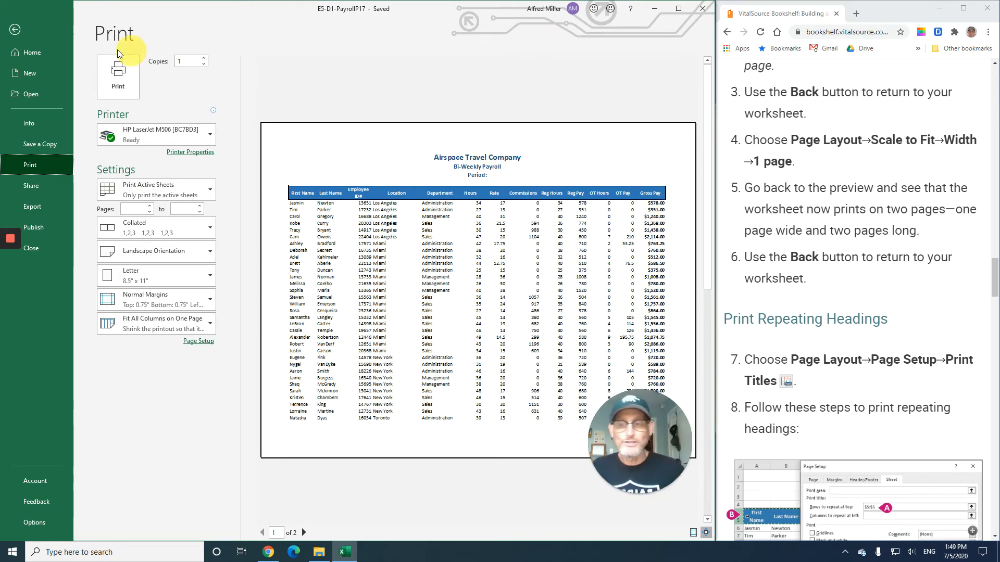
pyautogui.click(17, 33)
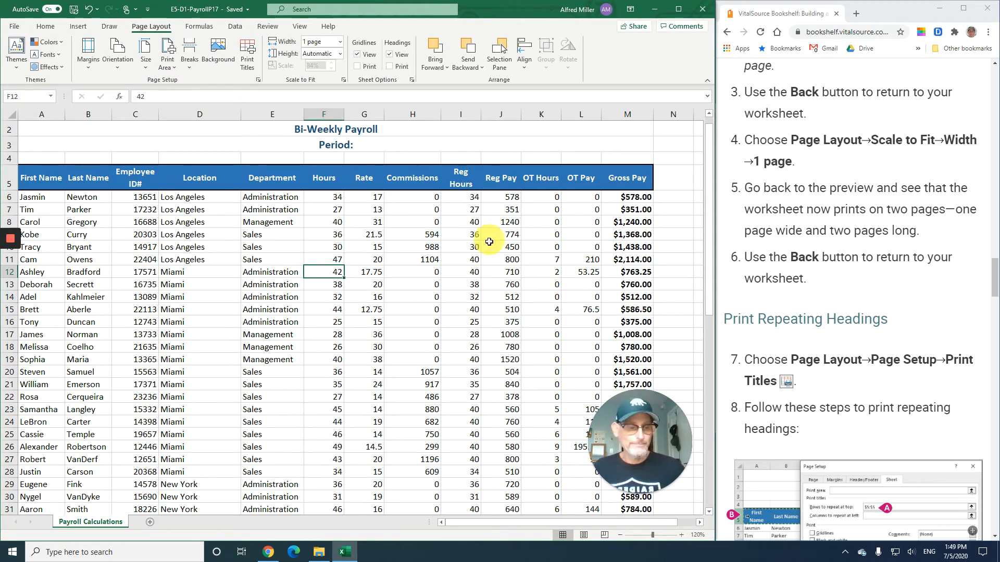
# - Set row 5 ($5:$5) as the rows to repeat at top in the Print Titles page setup
pyautogui.scroll(-1, 777, 296)
pyautogui.scroll(-3, 777, 296)
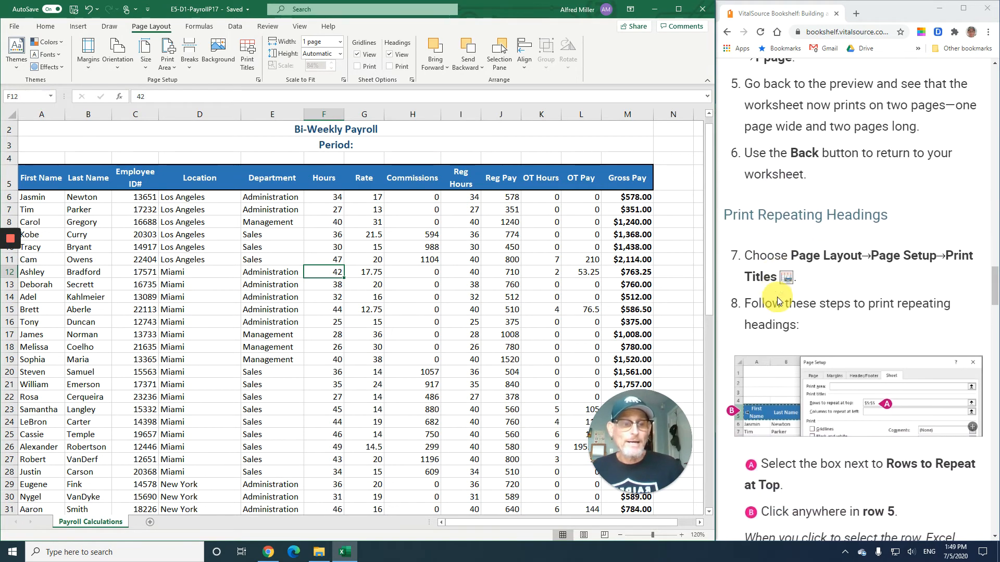
pyautogui.scroll(-1, 778, 298)
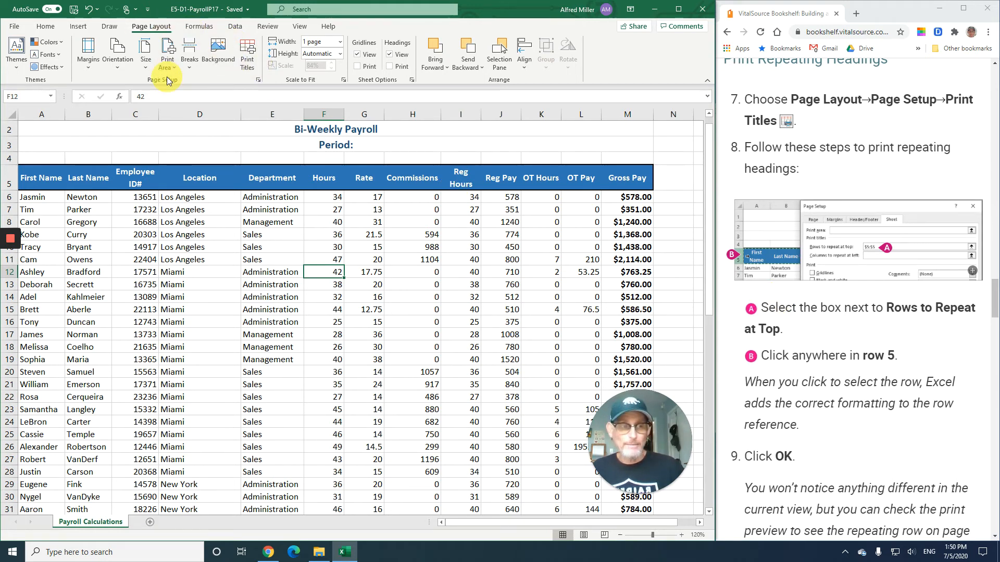
pyautogui.click(248, 55)
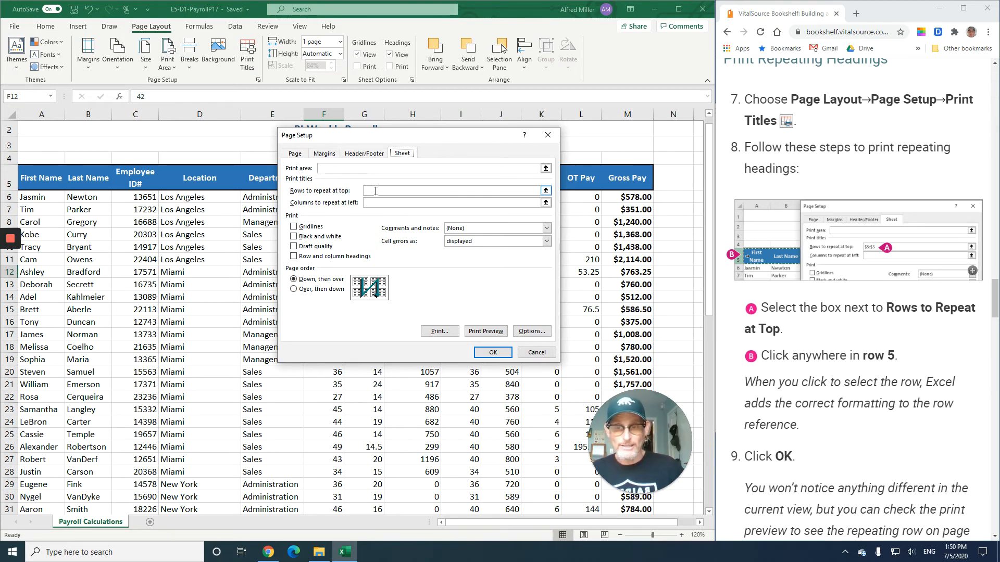
pyautogui.click(376, 191)
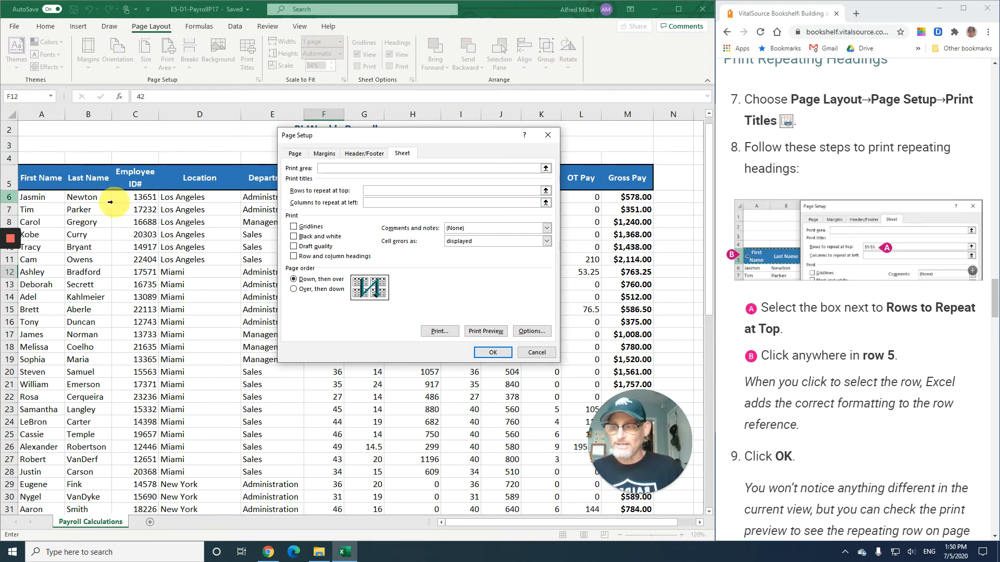
pyautogui.click(39, 178)
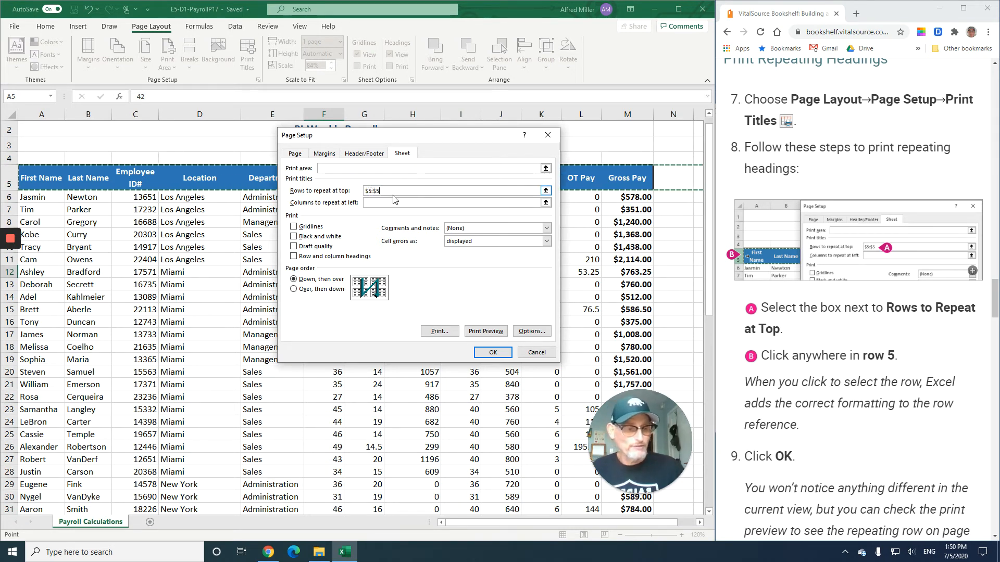
pyautogui.click(496, 356)
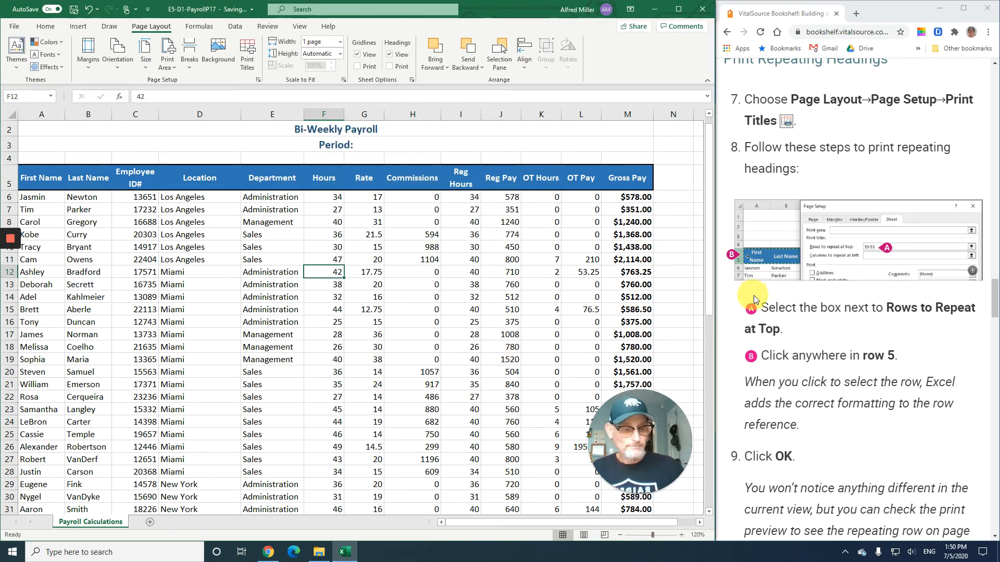
# - Preview the printout's second page to check the repeated headings, then return to the worksheet
pyautogui.scroll(-4, 853, 324)
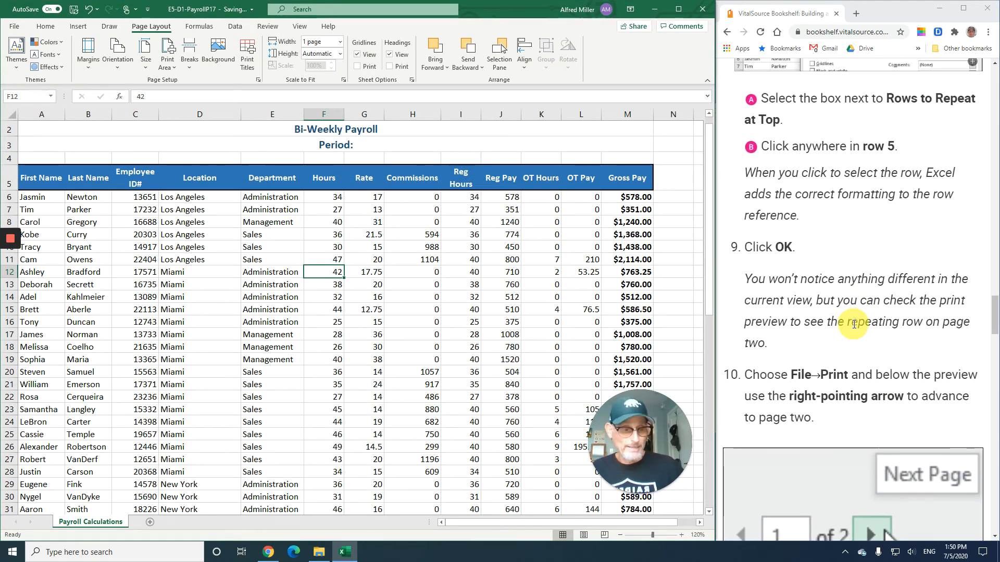
pyautogui.scroll(-6, 854, 324)
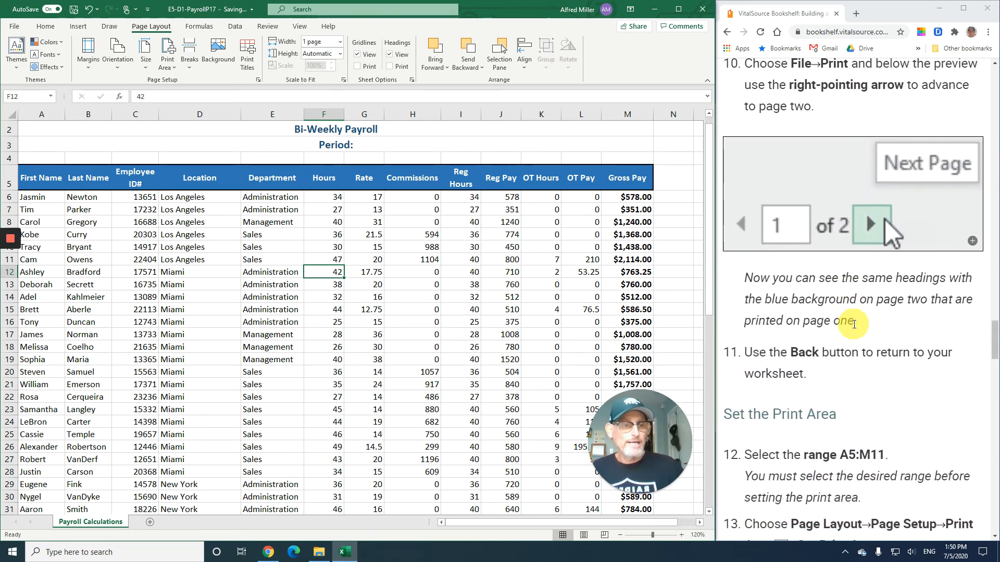
pyautogui.click(23, 32)
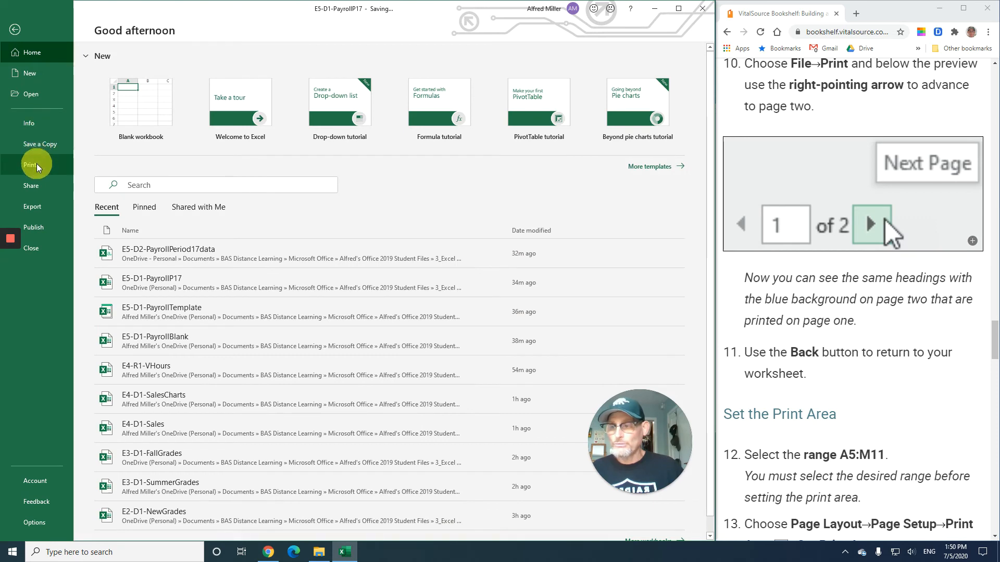
pyautogui.click(36, 166)
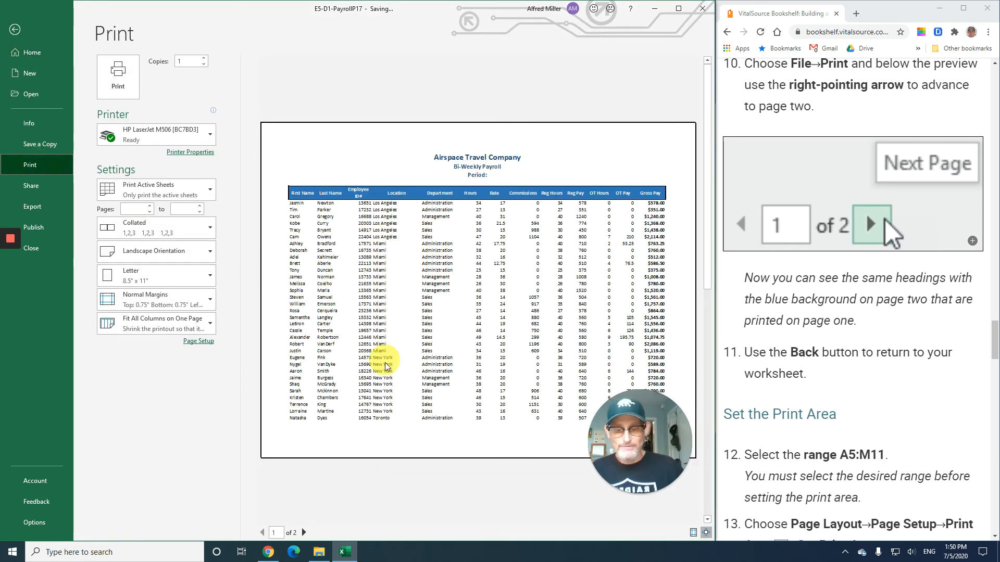
pyautogui.click(304, 532)
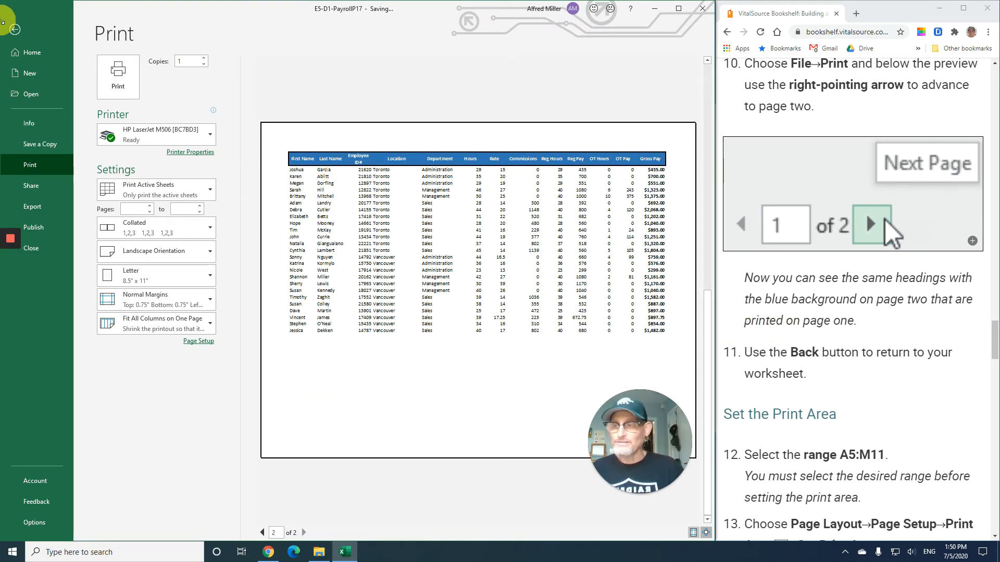
pyautogui.click(14, 30)
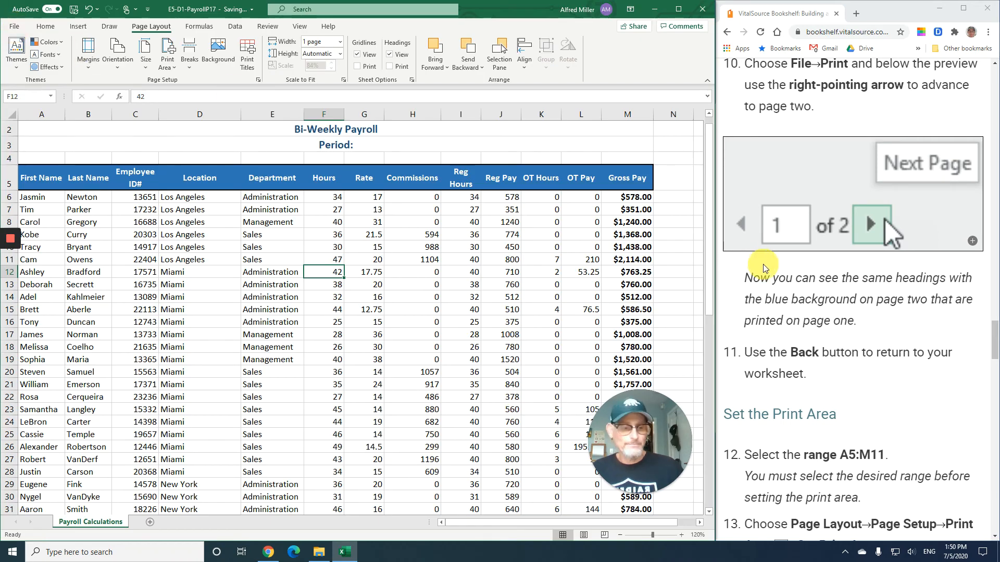
# - Select the range A5:M11 and set it as the print area
pyautogui.scroll(-7, 764, 267)
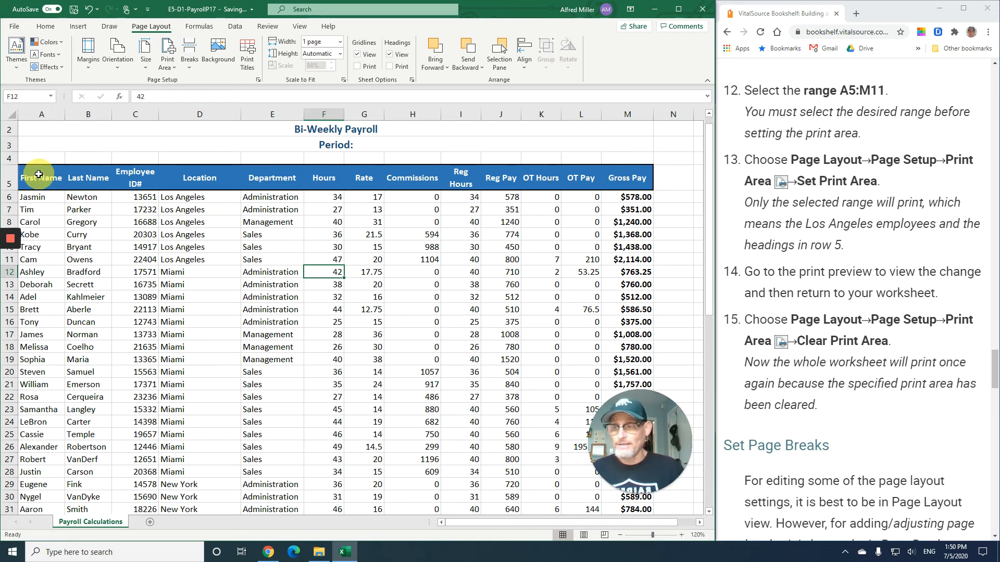
pyautogui.moveTo(38, 174); pyautogui.dragTo(607, 256)
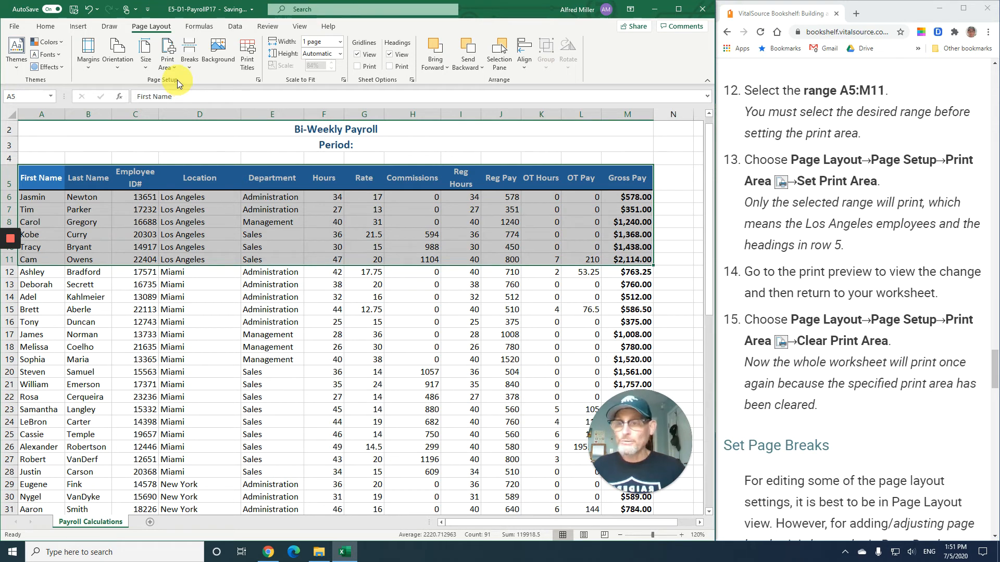
pyautogui.click(167, 63)
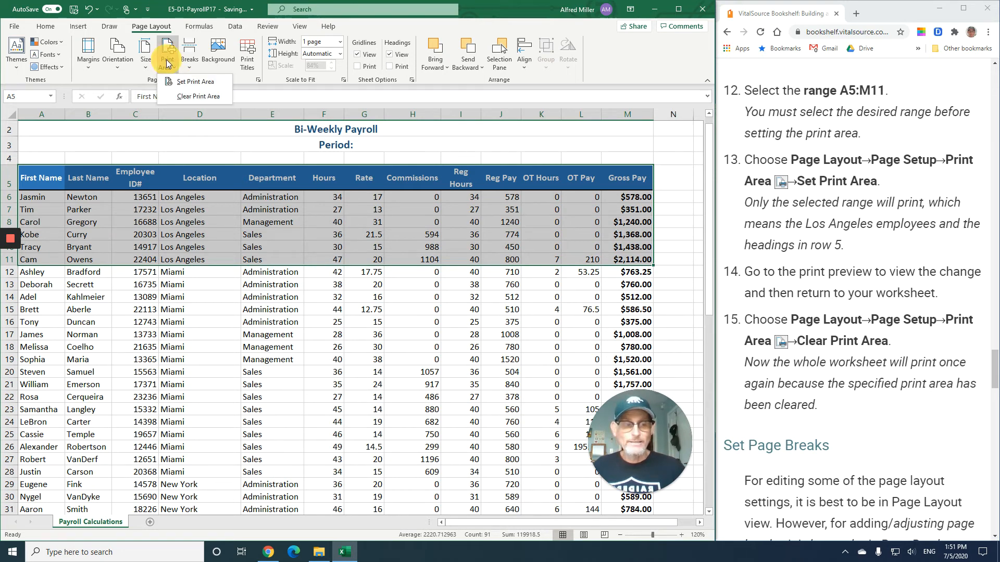
pyautogui.click(185, 82)
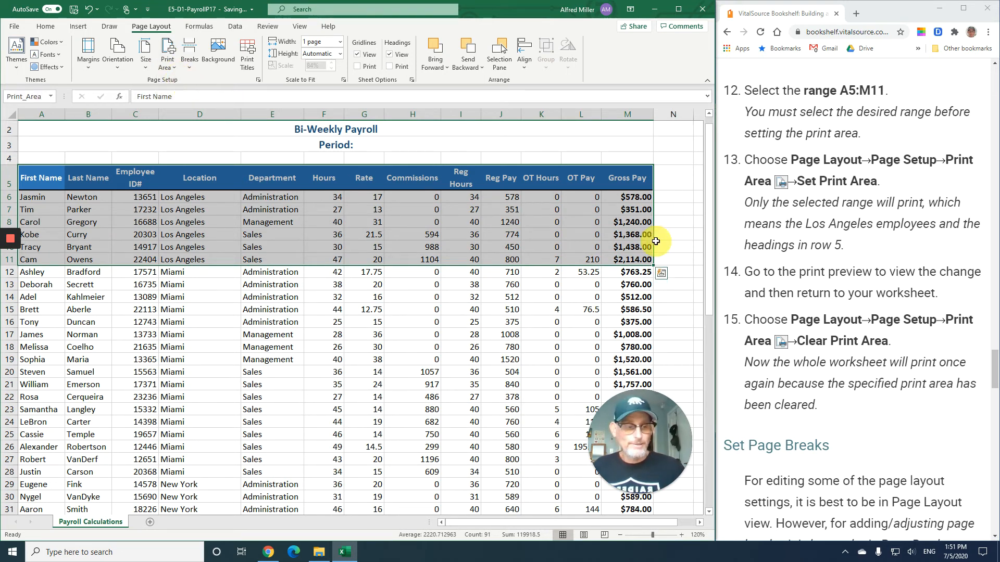
# - Open the print preview to check the print area, then return to the worksheet
pyautogui.scroll(-2, 795, 245)
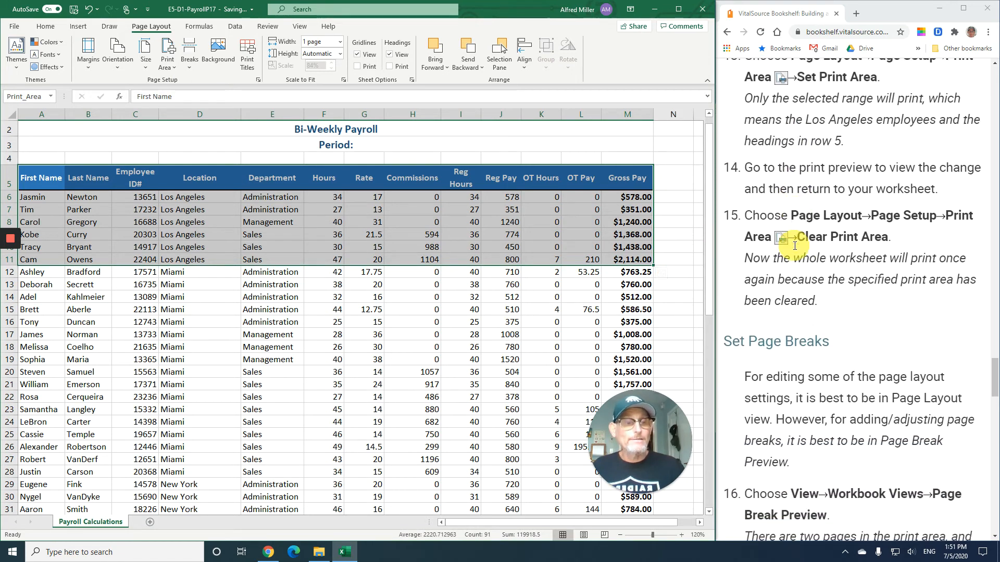
pyautogui.scroll(-1, 794, 250)
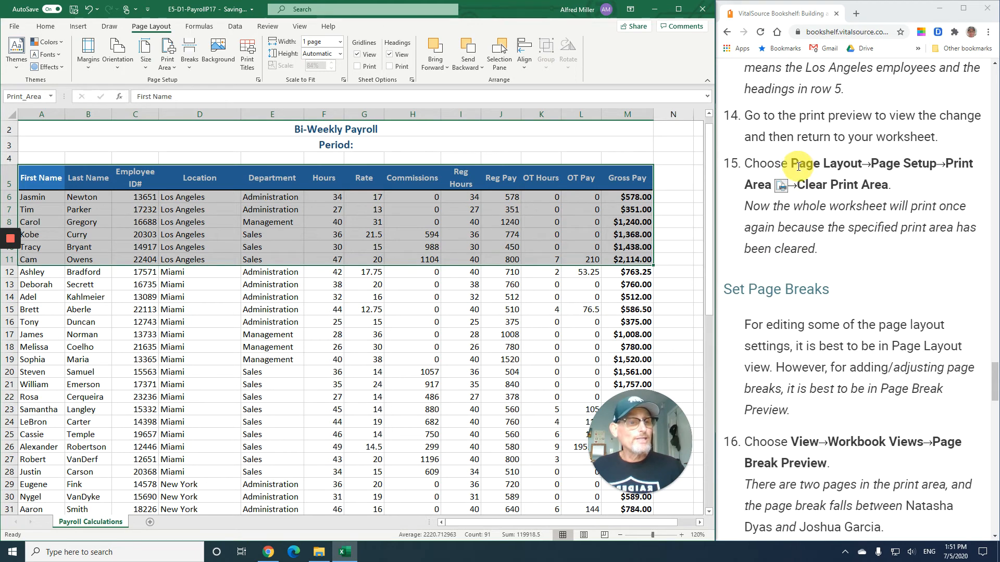
pyautogui.click(13, 27)
pyautogui.click(47, 167)
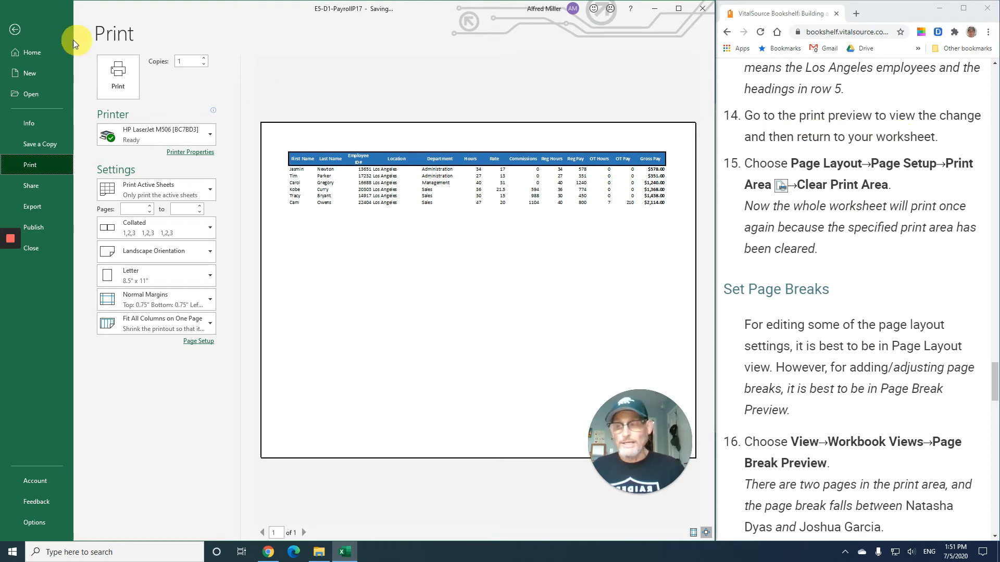
pyautogui.click(17, 31)
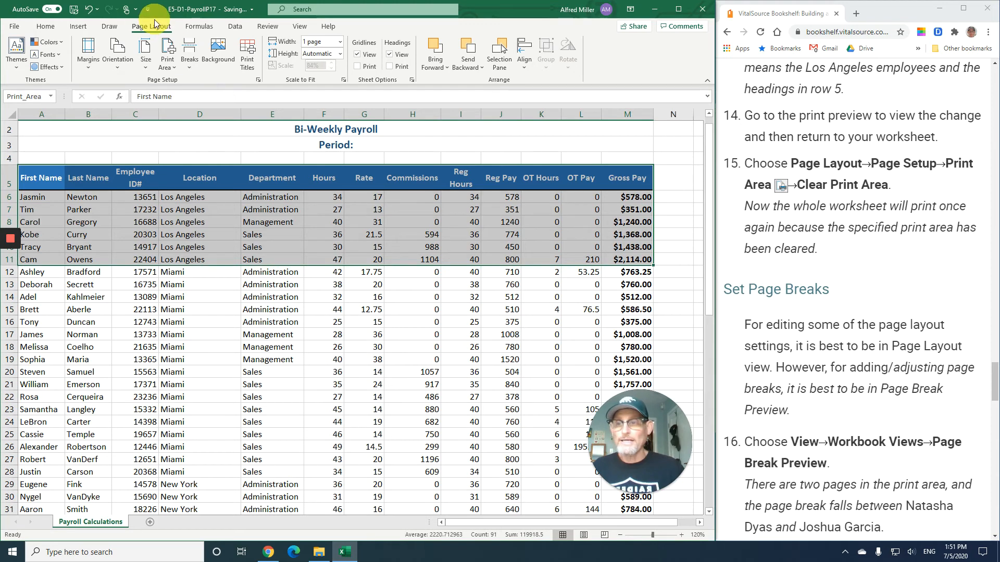
# - Clear the print area and deselect the range by selecting cell E13
pyautogui.click(174, 68)
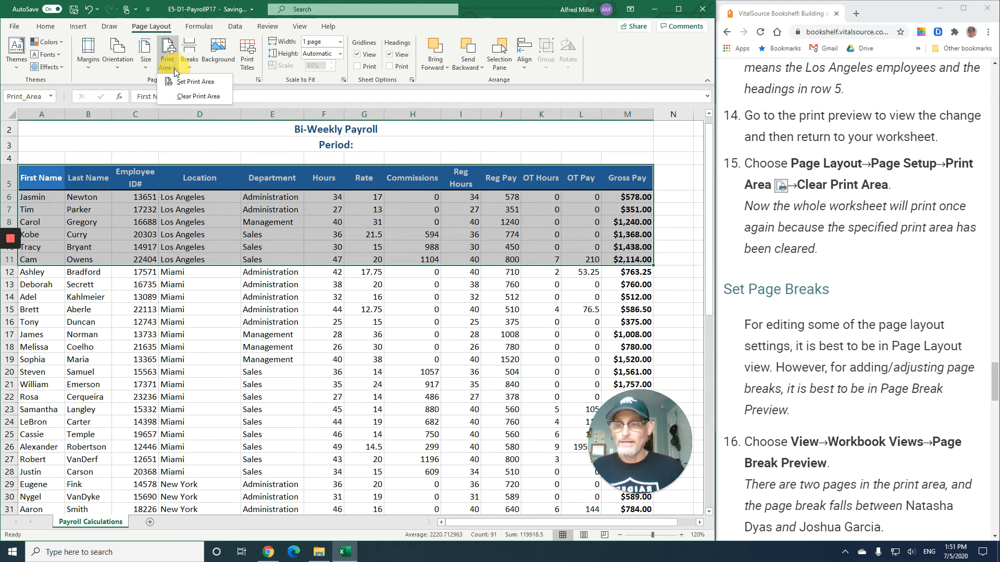
pyautogui.click(192, 98)
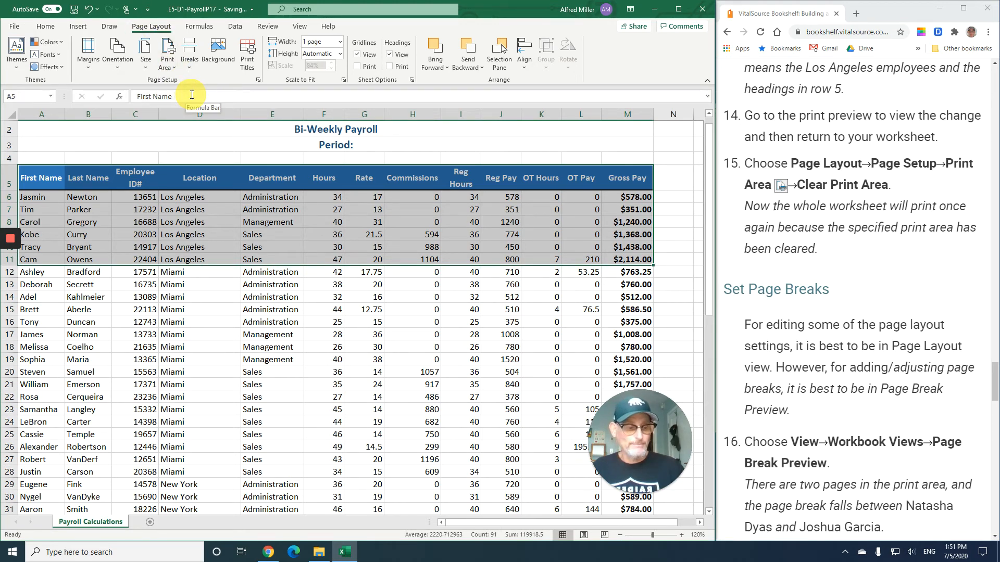
pyautogui.scroll(-4, 761, 274)
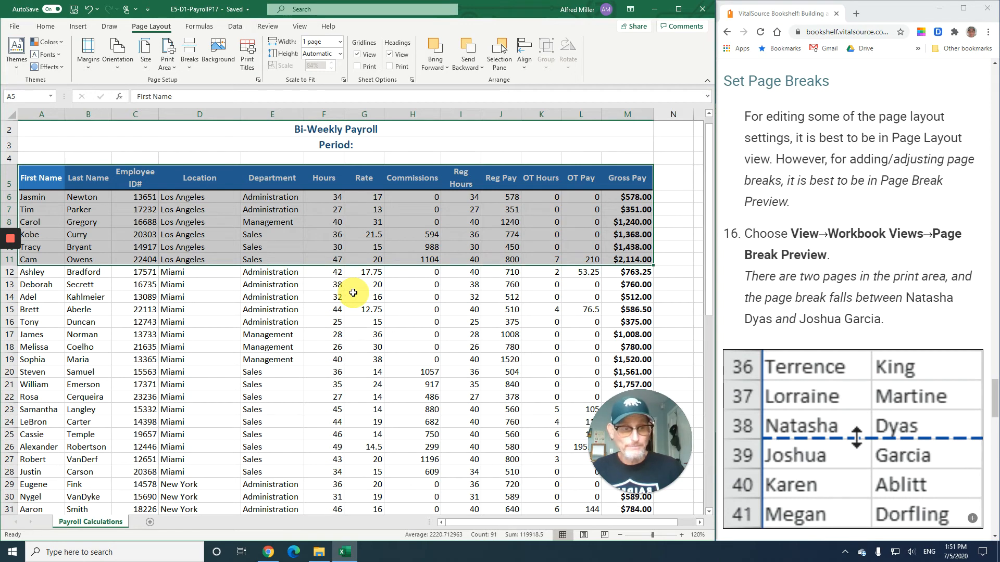
pyautogui.click(271, 284)
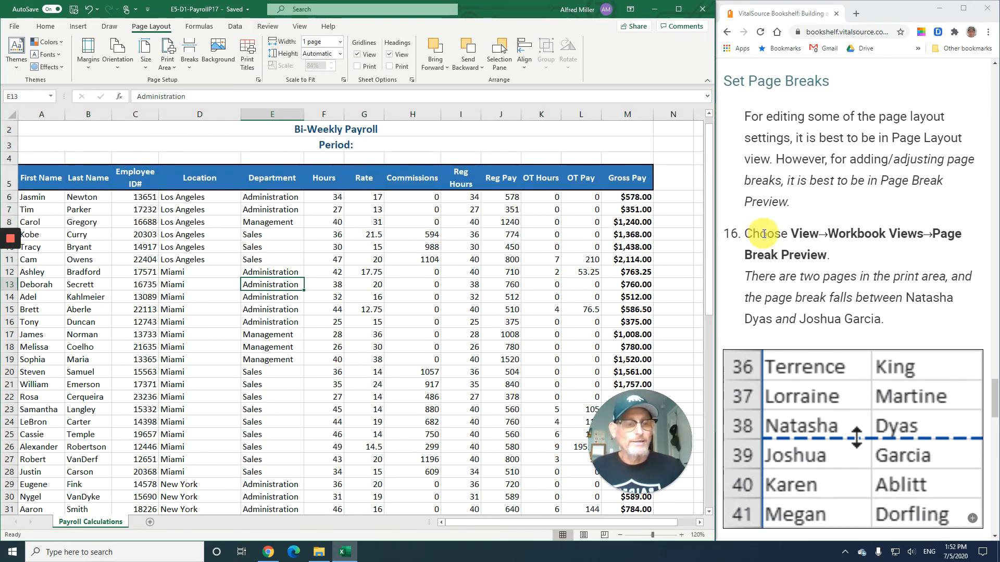
# - Switch the worksheet to Page Break Preview
pyautogui.scroll(-2, 761, 234)
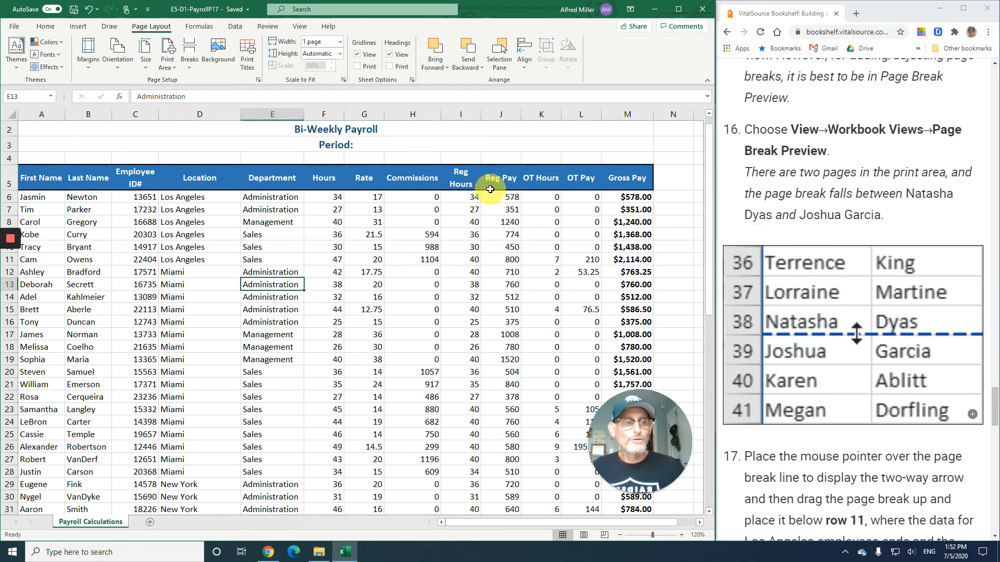
pyautogui.click(300, 29)
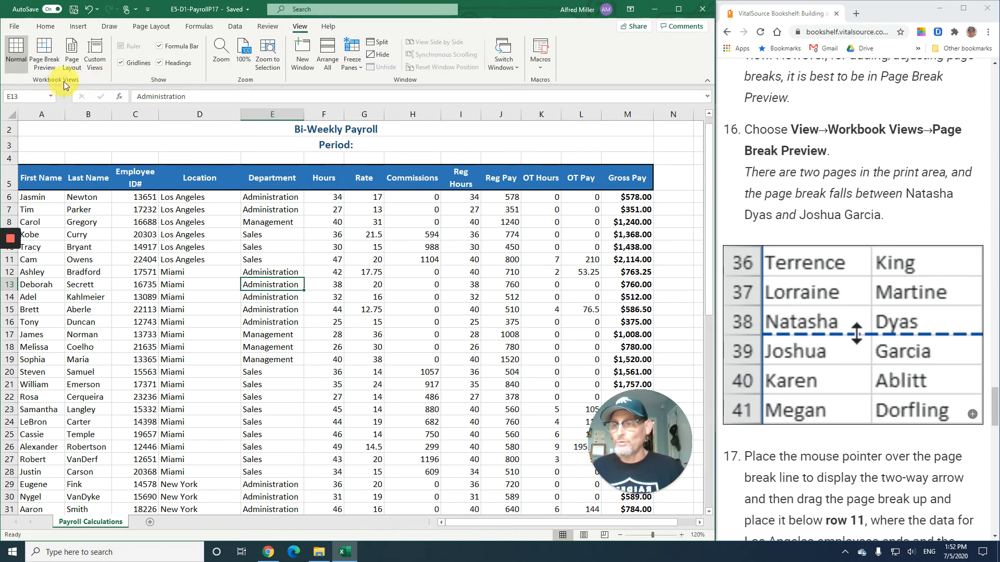
pyautogui.click(50, 58)
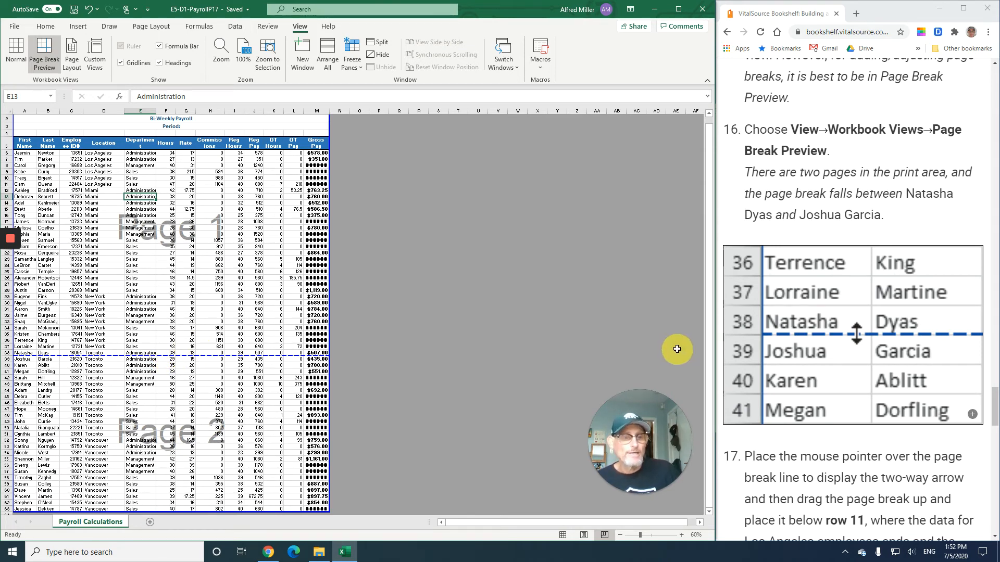
# - Move the existing page break up so it falls below row 11, after the Los Angeles data
pyautogui.scroll(-2, 792, 307)
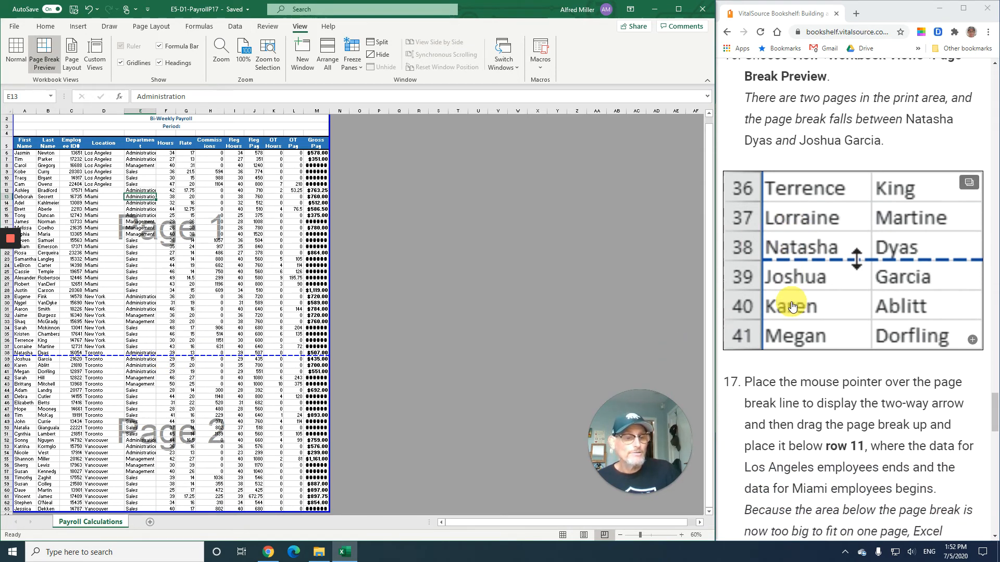
pyautogui.scroll(-2, 792, 308)
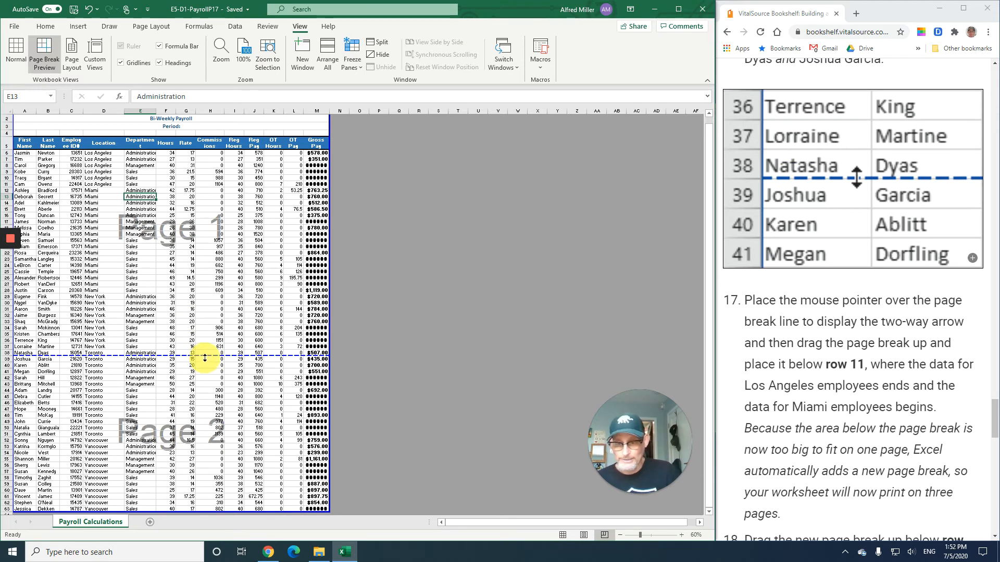
pyautogui.moveTo(206, 354); pyautogui.dragTo(202, 188)
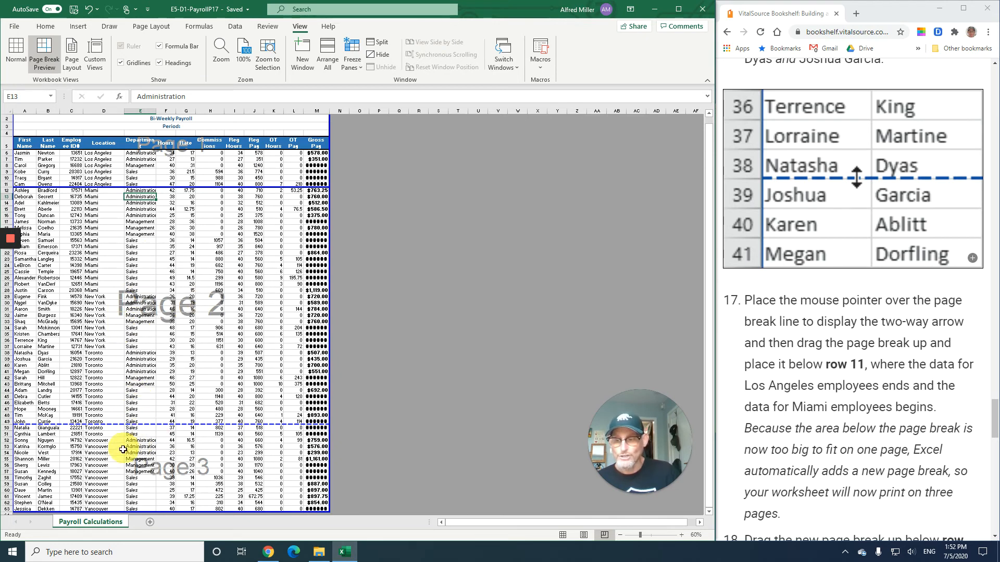
# - Move the newly added page break up to below row 28, after the Miami data
pyautogui.scroll(-3, 830, 304)
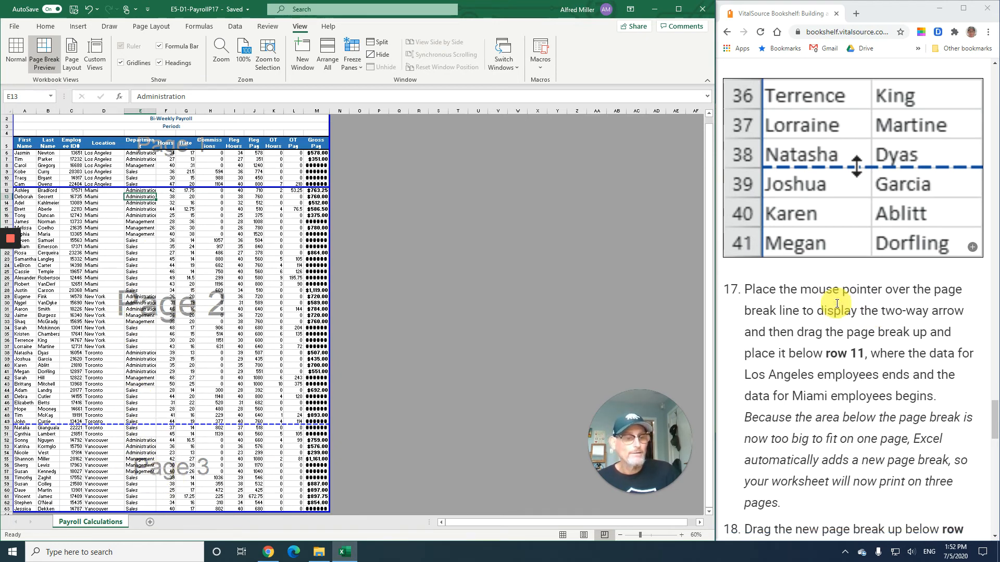
pyautogui.scroll(-5, 826, 295)
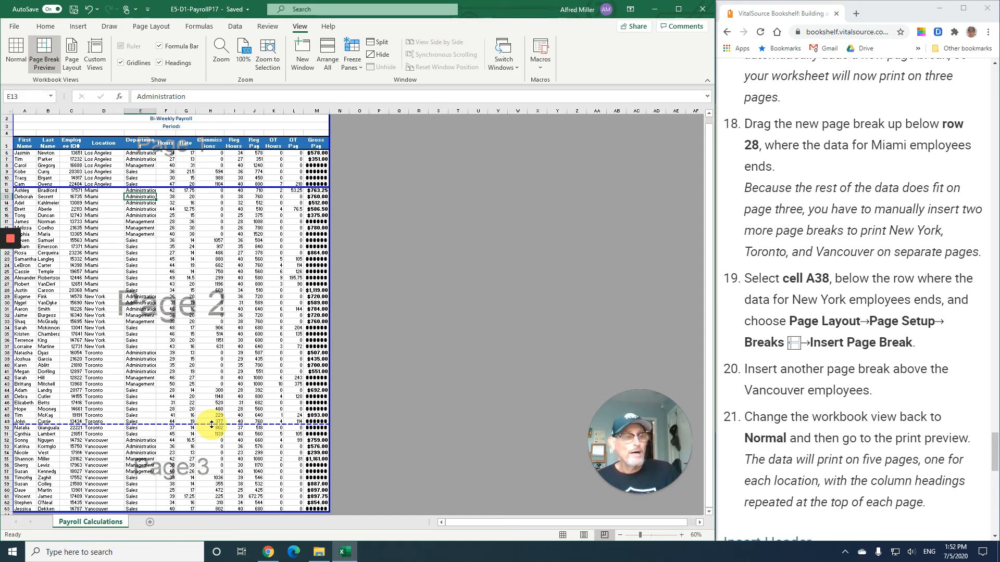
pyautogui.moveTo(211, 424); pyautogui.dragTo(216, 293)
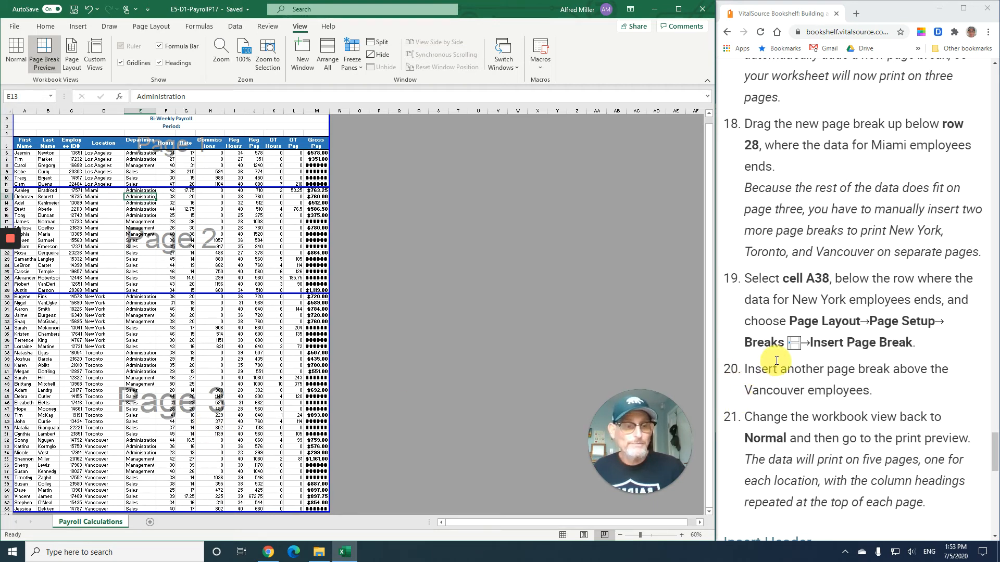
# - Select cell A38 and insert a manual page break above it, after the New York data
pyautogui.scroll(-2, 778, 360)
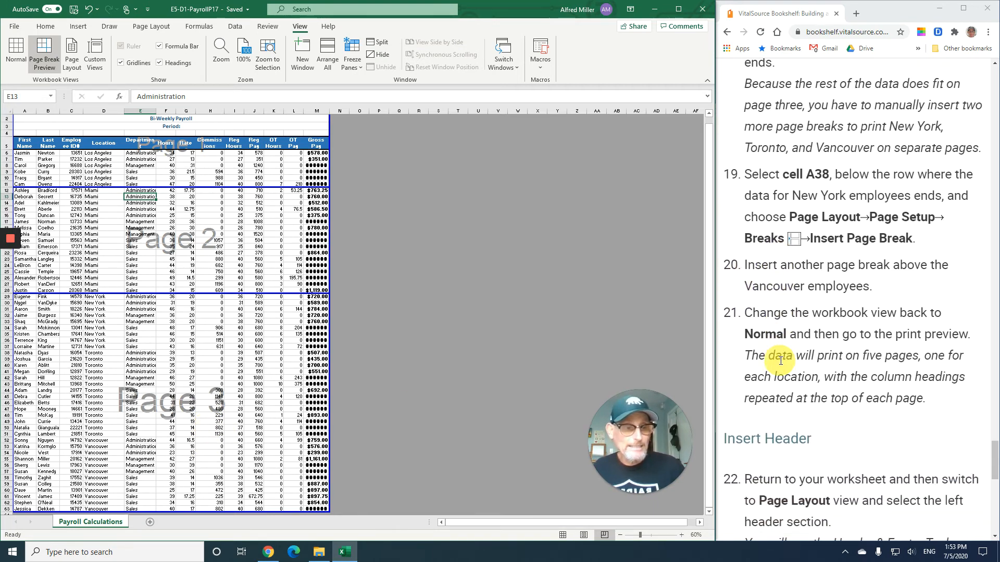
pyautogui.scroll(-1, 780, 360)
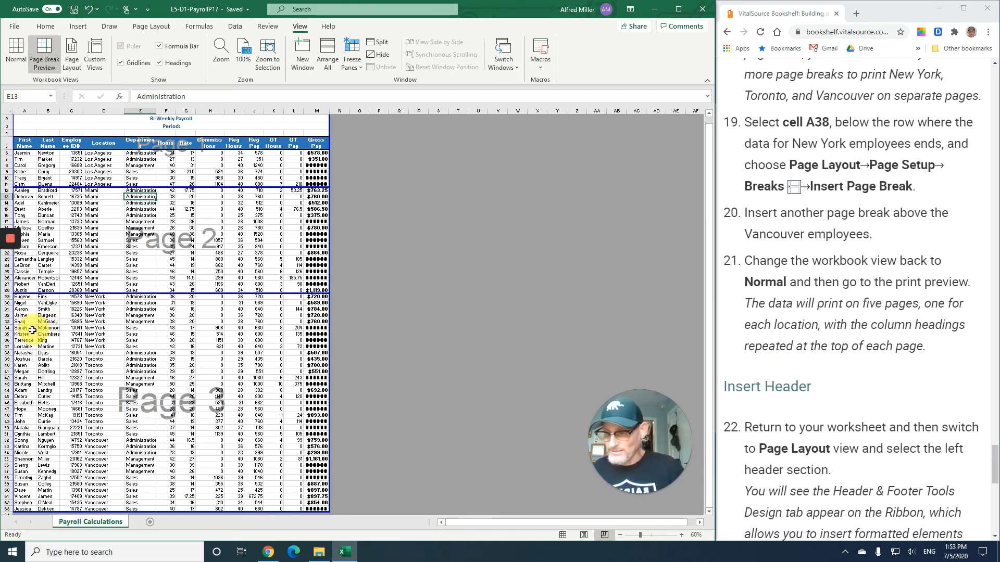
pyautogui.click(21, 355)
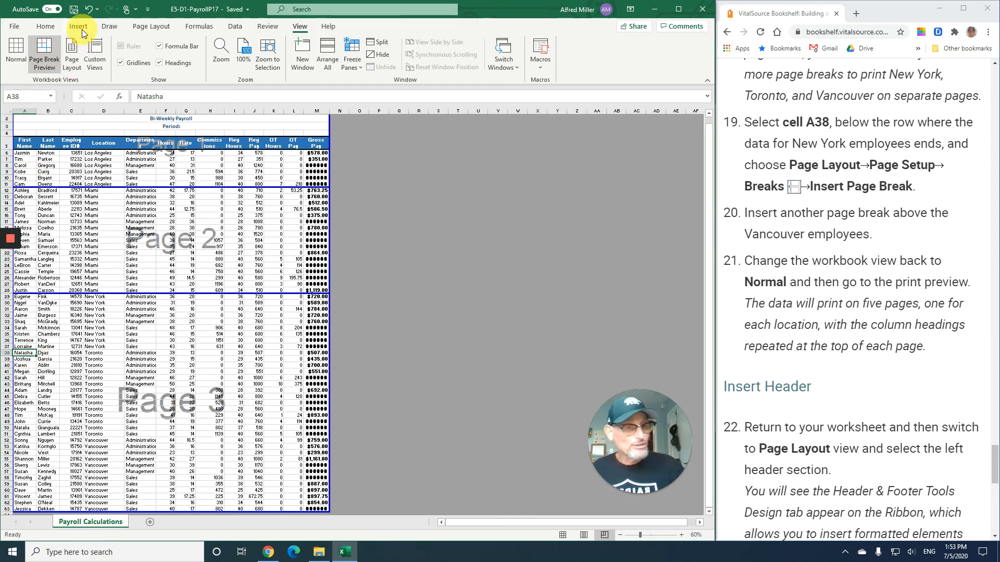
pyautogui.click(142, 29)
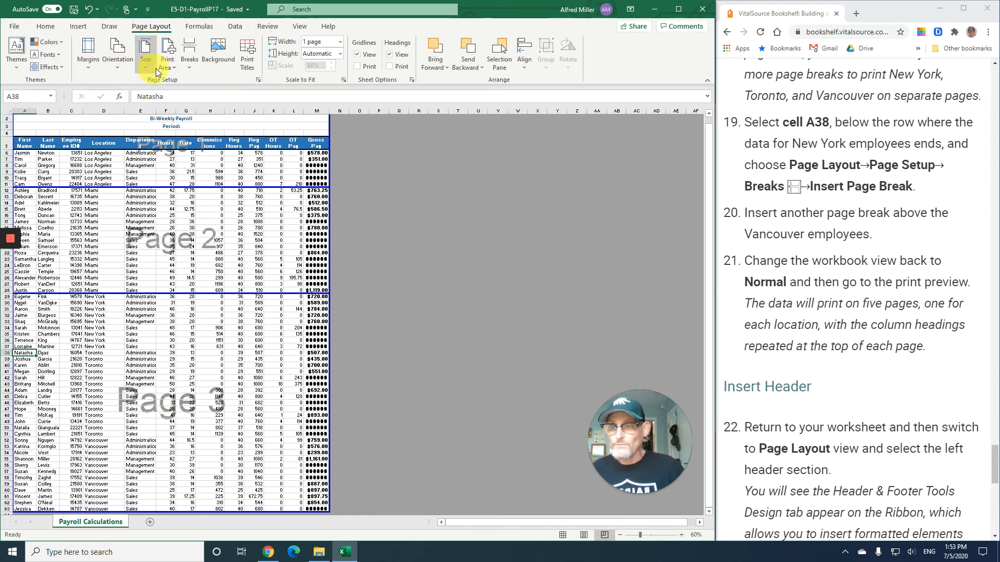
pyautogui.click(192, 58)
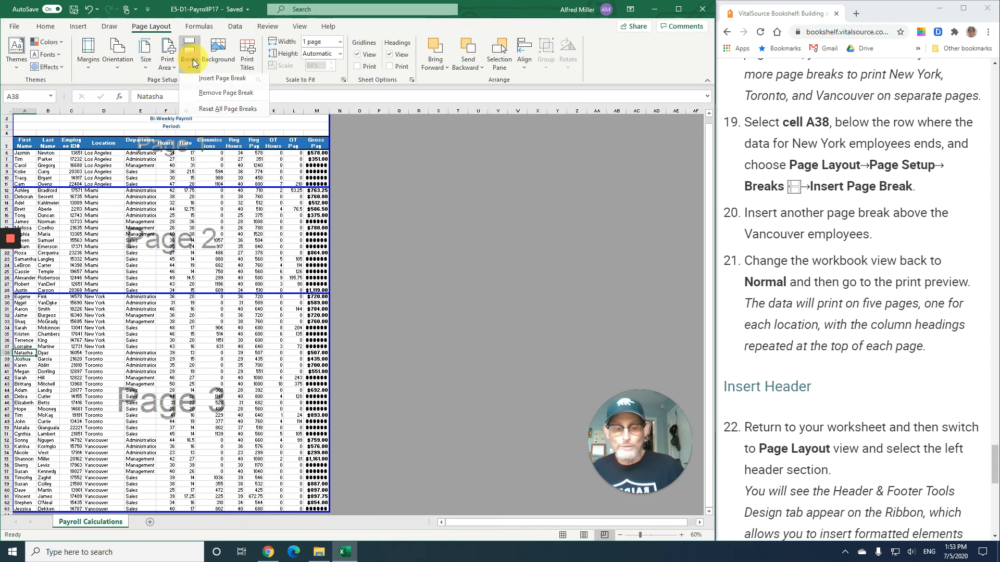
pyautogui.click(208, 82)
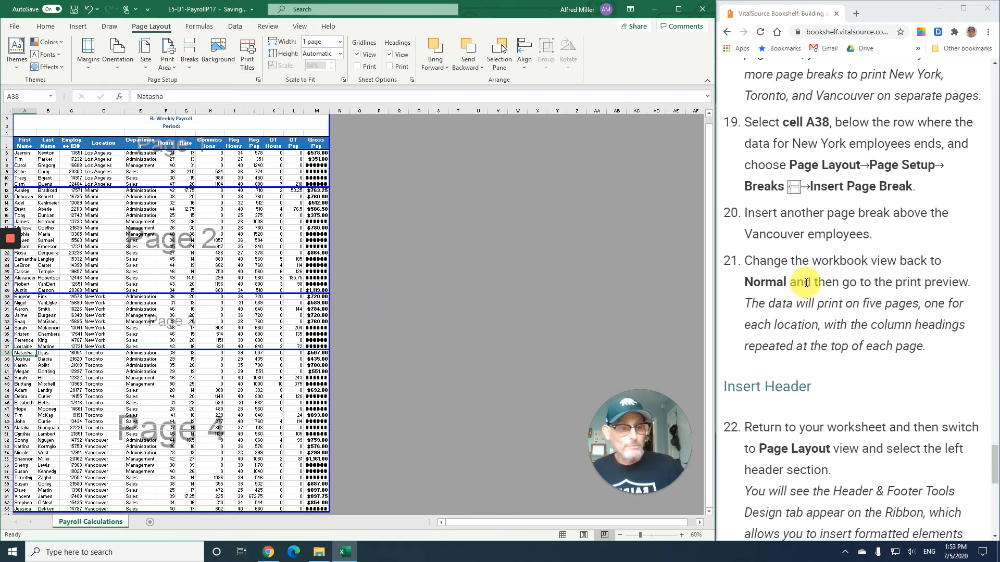
# - Select cell A52 and insert another page break above the Vancouver employees
pyautogui.scroll(-2, 806, 282)
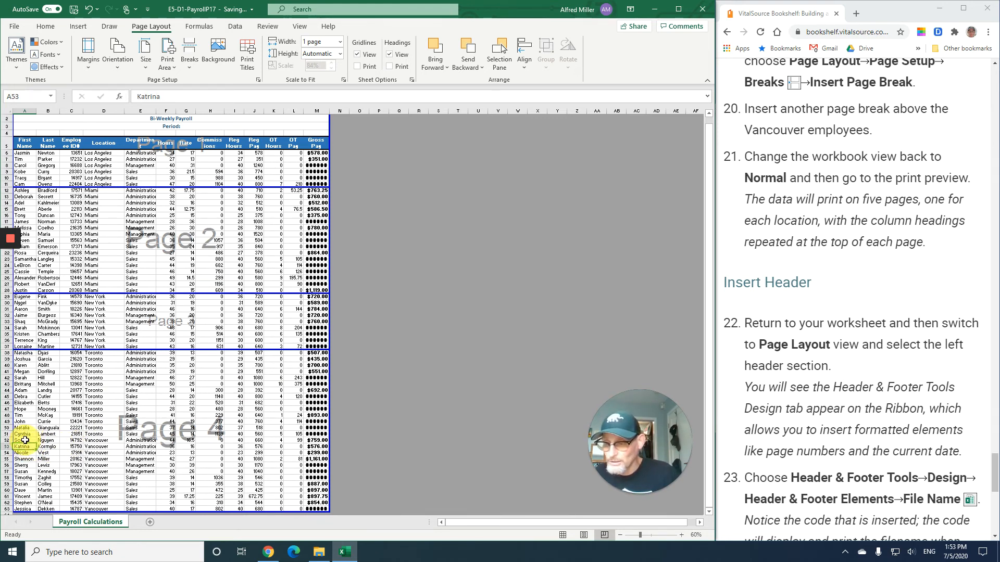
pyautogui.click(24, 440)
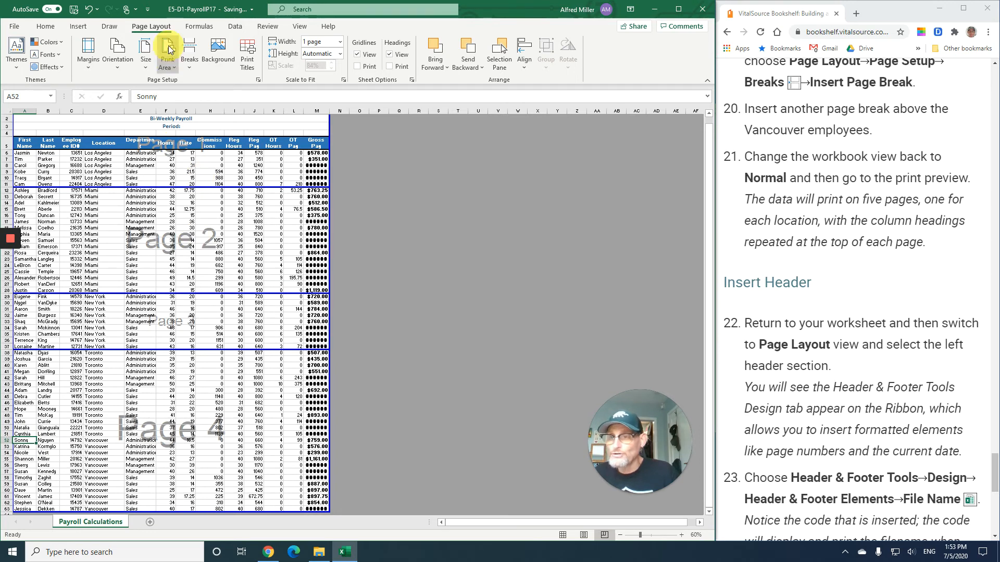
pyautogui.click(192, 56)
pyautogui.click(205, 81)
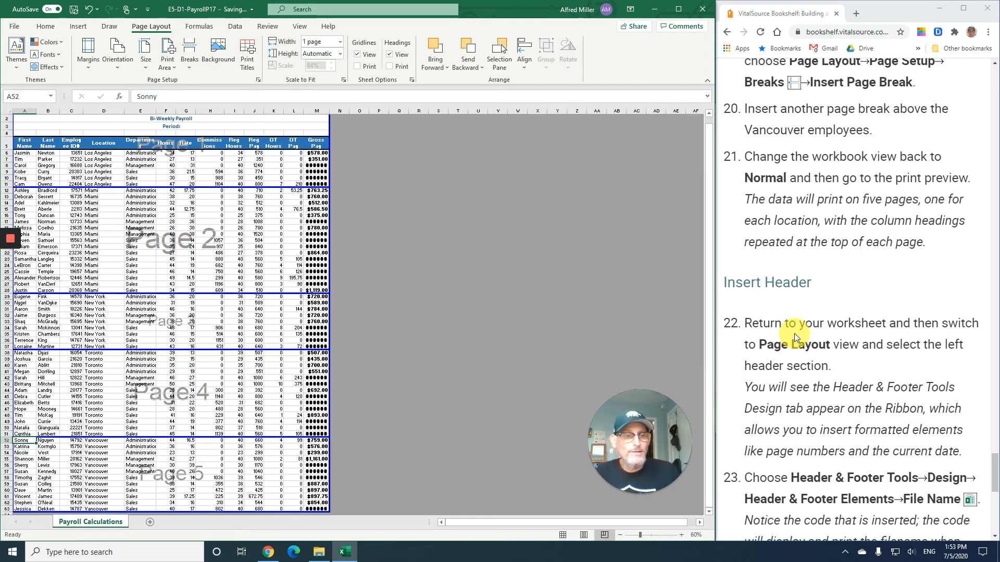
# - Switch the workbook view back to Normal
pyautogui.scroll(-1, 794, 335)
pyautogui.scroll(-1, 794, 336)
pyautogui.scroll(2, 749, 387)
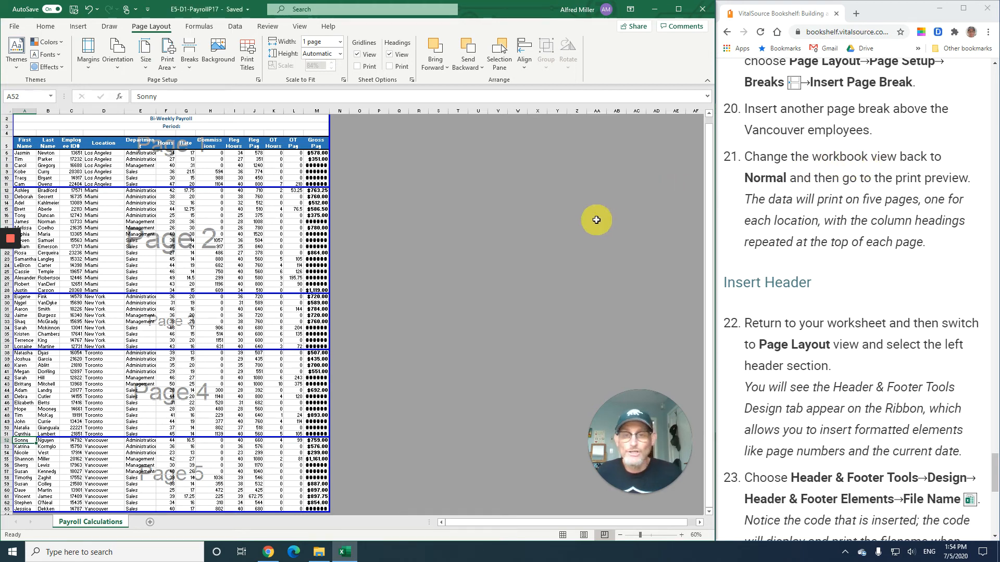
pyautogui.click(296, 26)
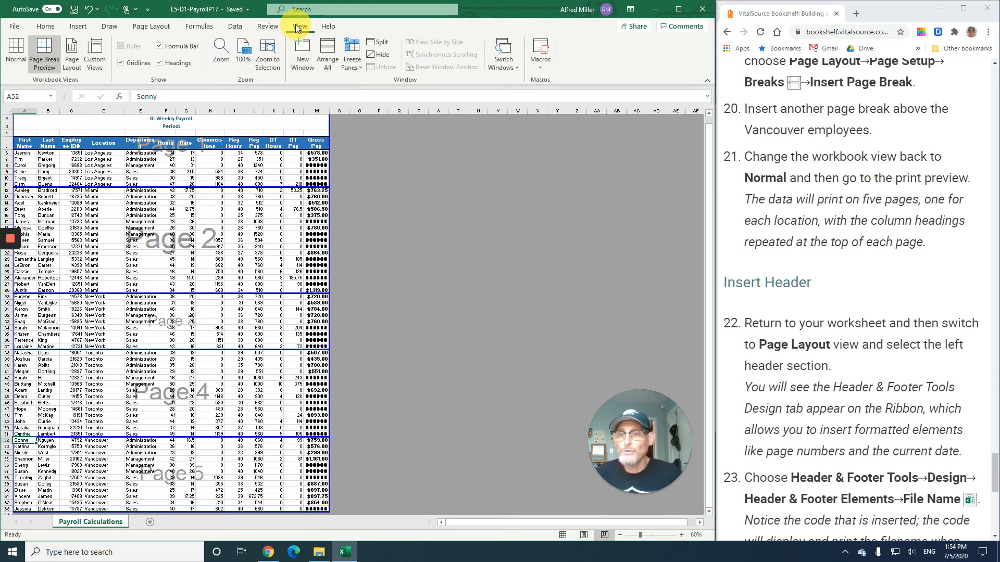
pyautogui.click(16, 52)
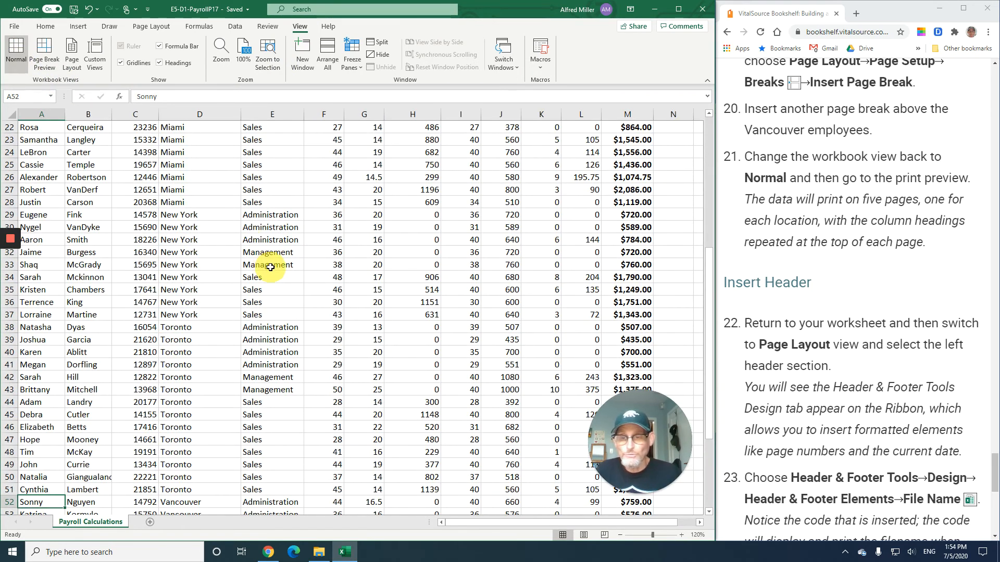
# - Open the print preview, page through all five pages, and return to the worksheet
pyautogui.scroll(4, 274, 268)
pyautogui.scroll(4, 275, 268)
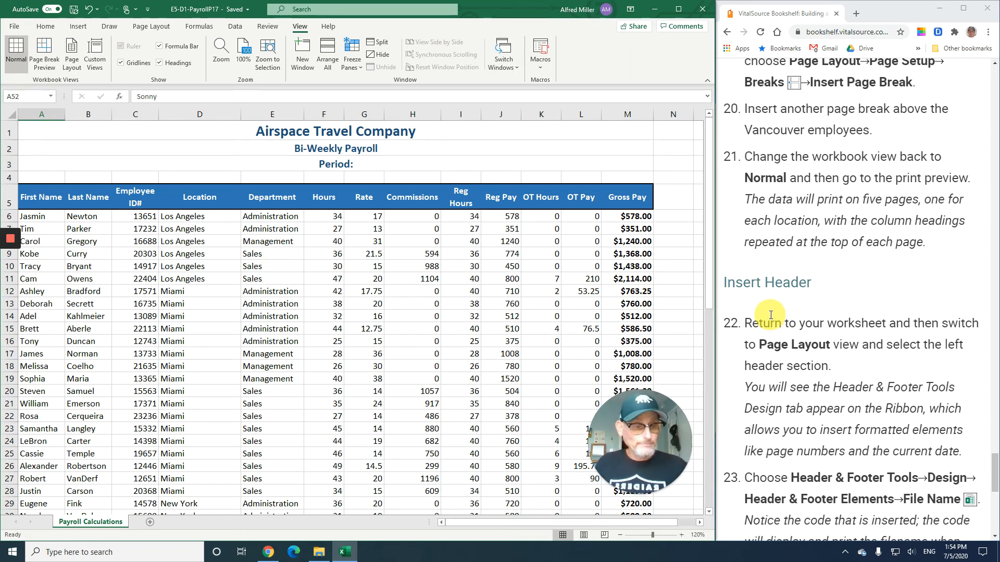
pyautogui.scroll(-1, 771, 314)
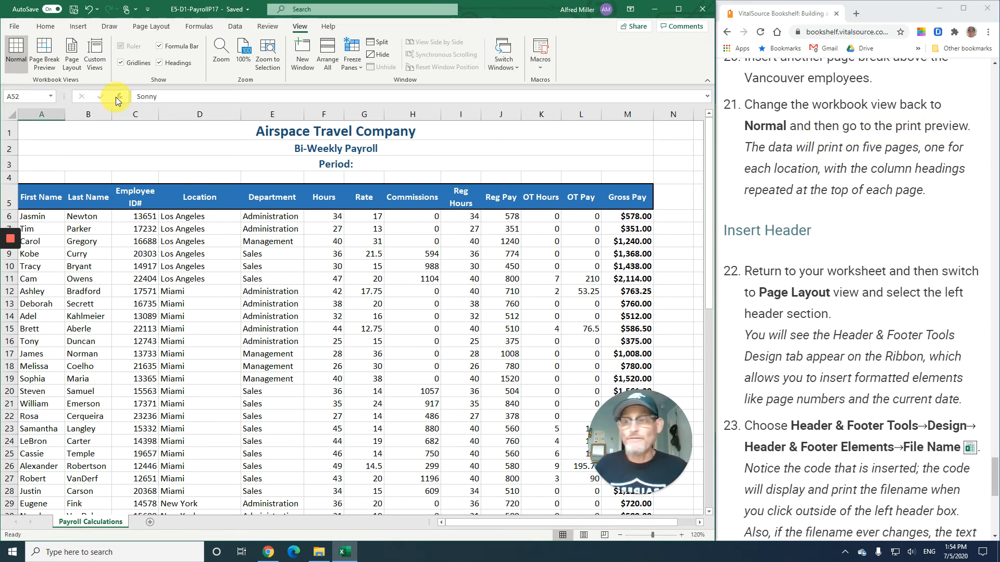
pyautogui.click(18, 27)
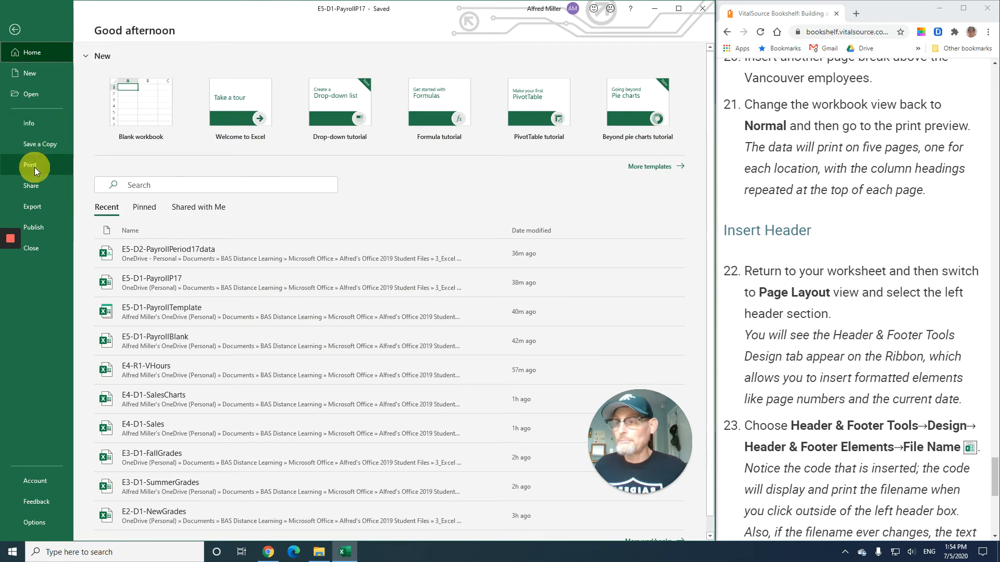
pyautogui.click(42, 166)
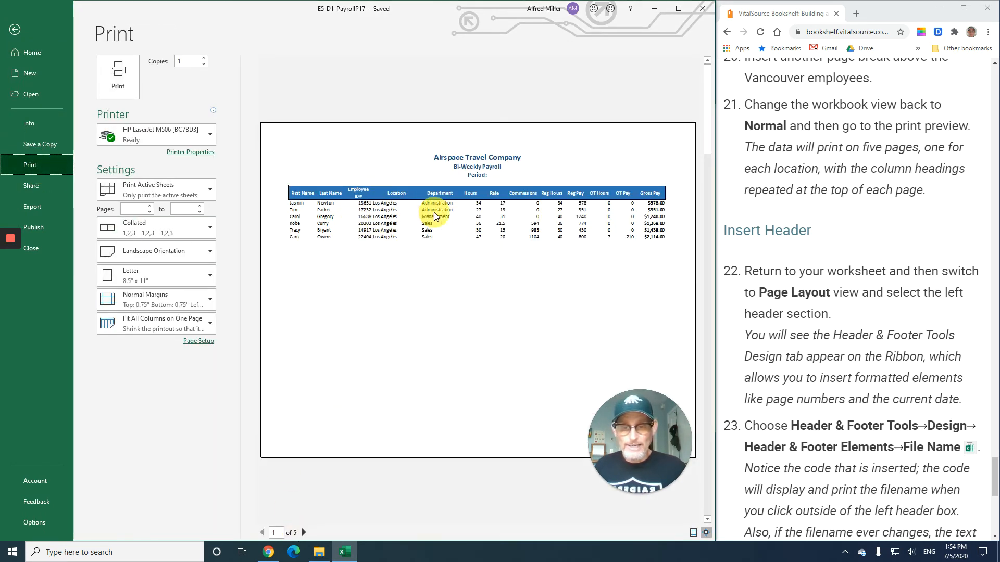
pyautogui.click(304, 532)
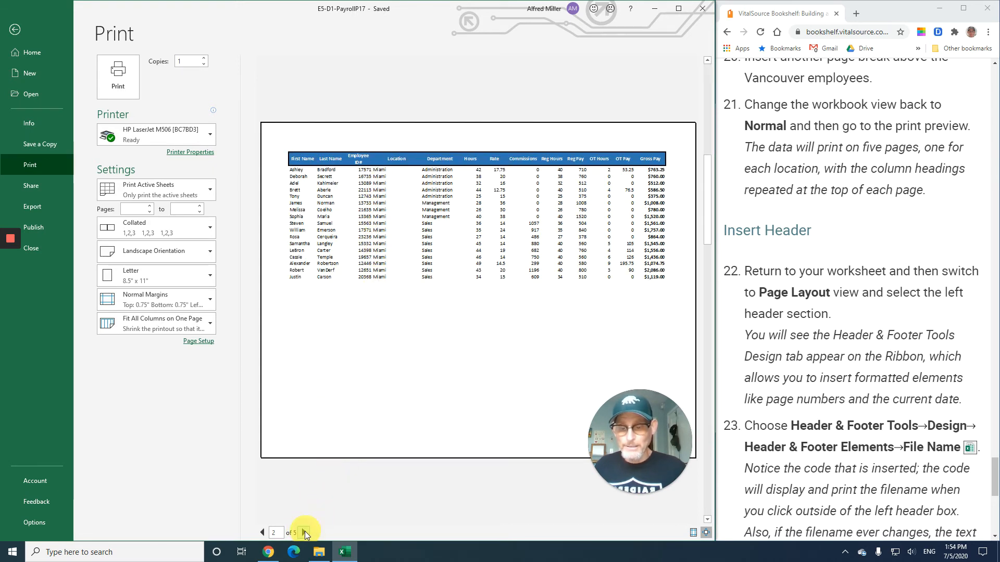
pyautogui.click(304, 533)
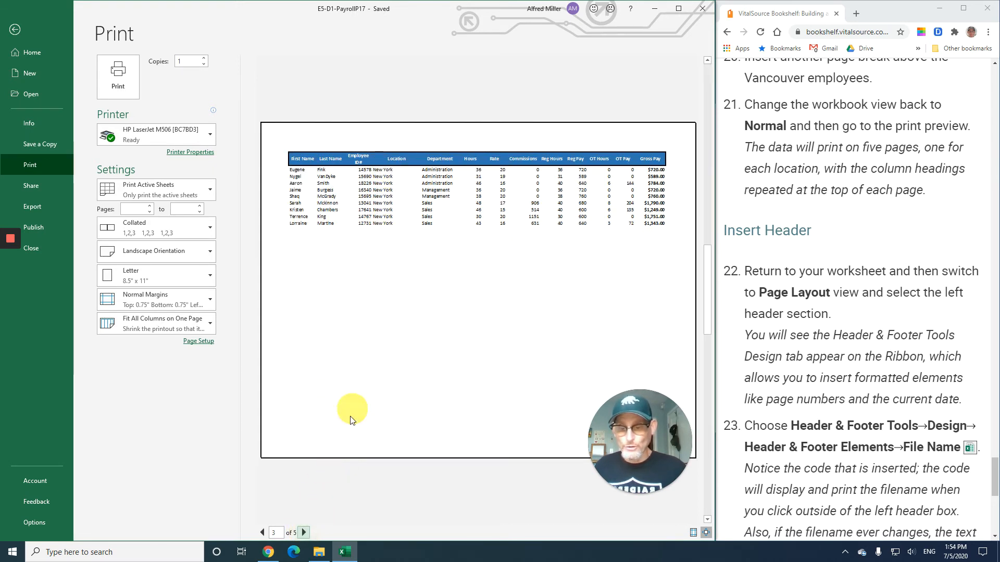
pyautogui.click(304, 533)
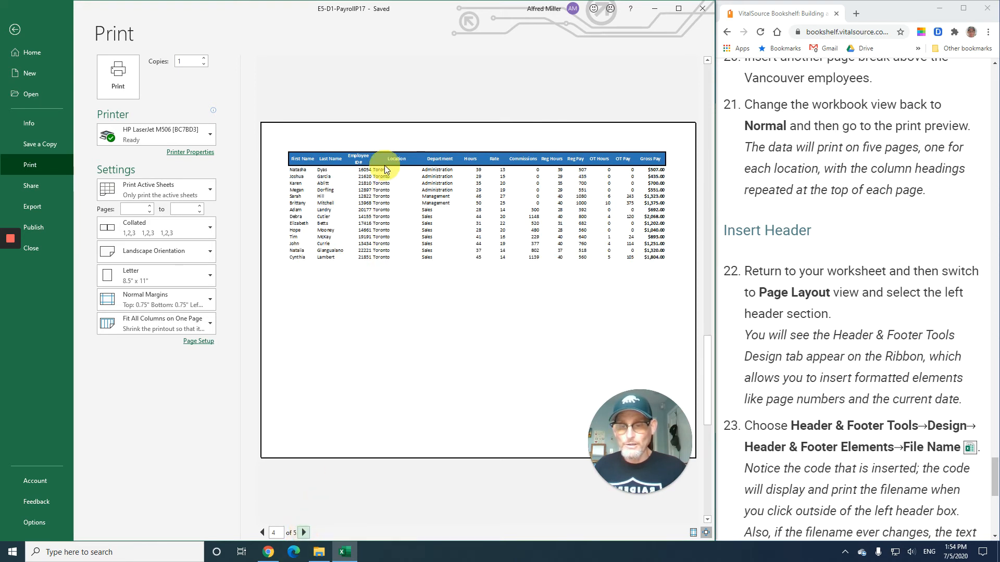
pyautogui.click(305, 533)
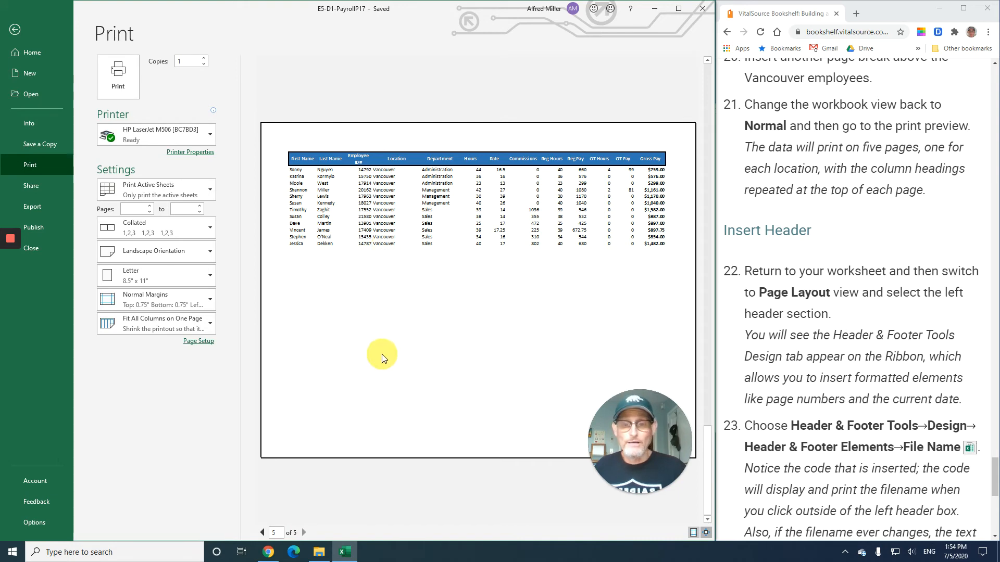
pyautogui.click(264, 533)
pyautogui.click(263, 533)
pyautogui.click(264, 532)
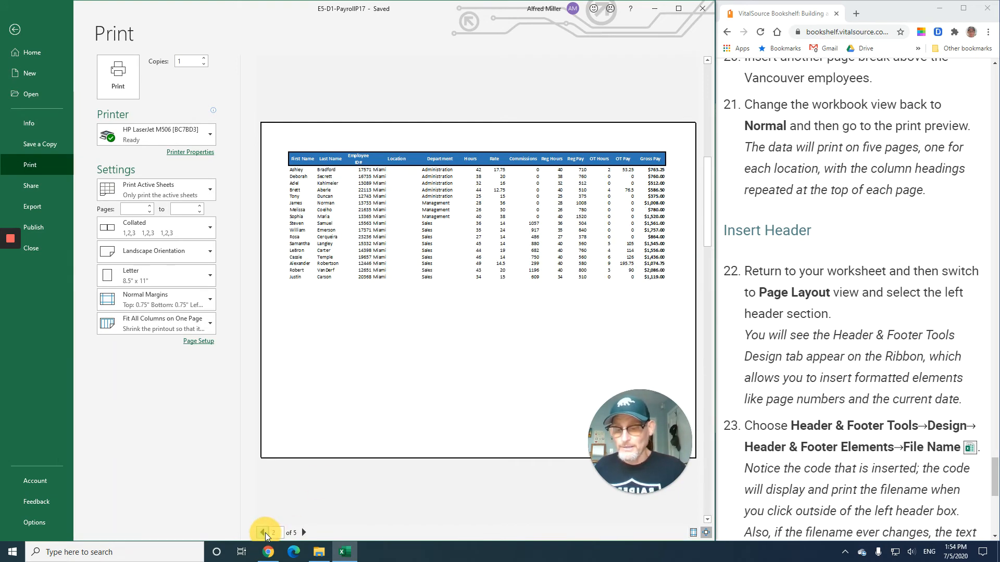
pyautogui.click(264, 532)
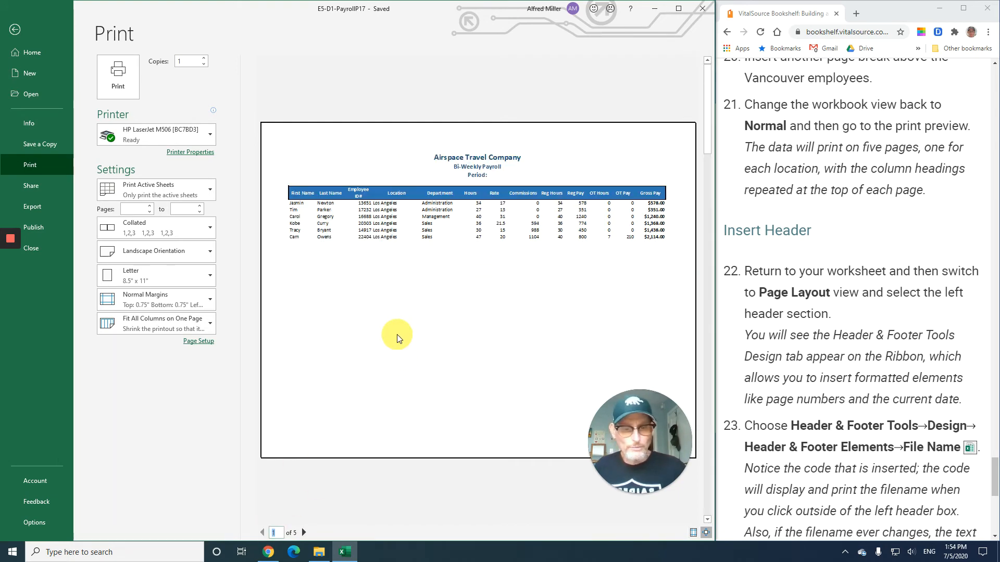
pyautogui.click(15, 31)
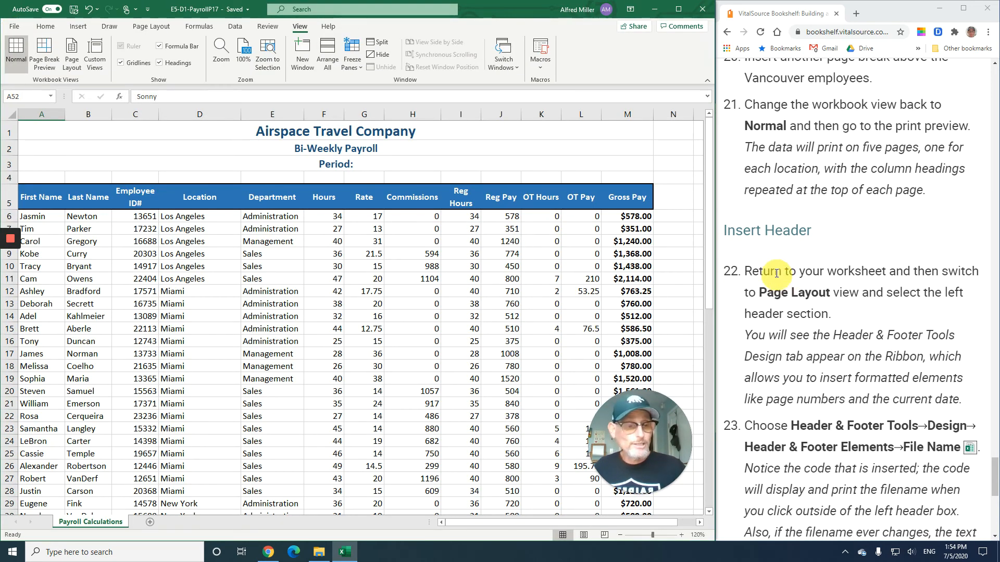
# - Switch to Page Layout view and select the left header section
pyautogui.scroll(-2, 773, 271)
pyautogui.scroll(-1, 773, 271)
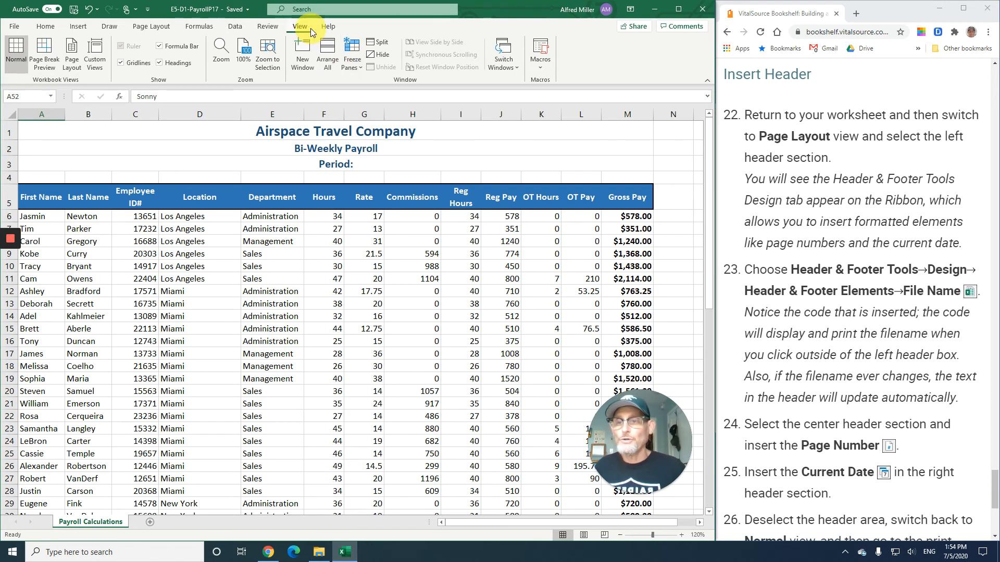
pyautogui.click(76, 63)
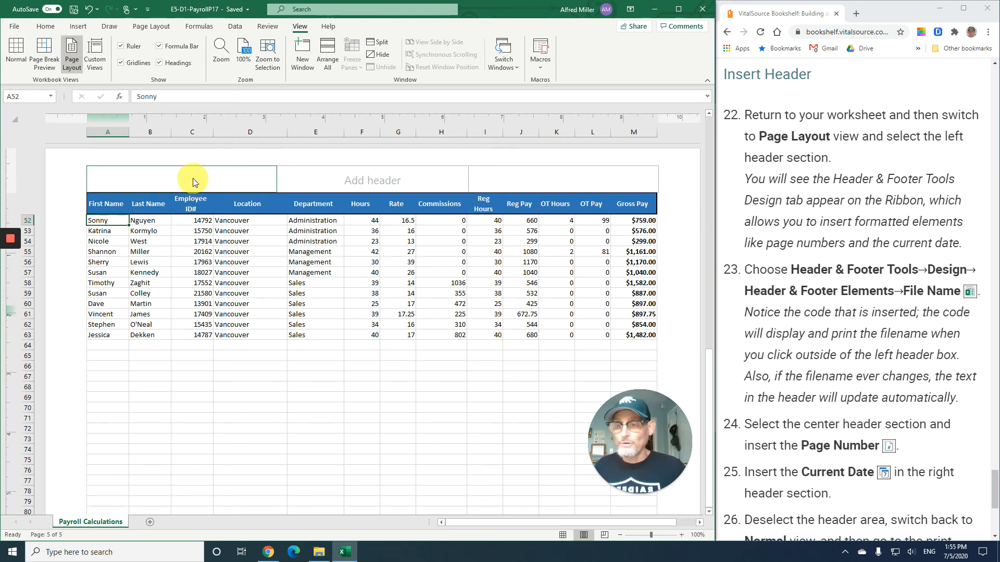
pyautogui.click(144, 176)
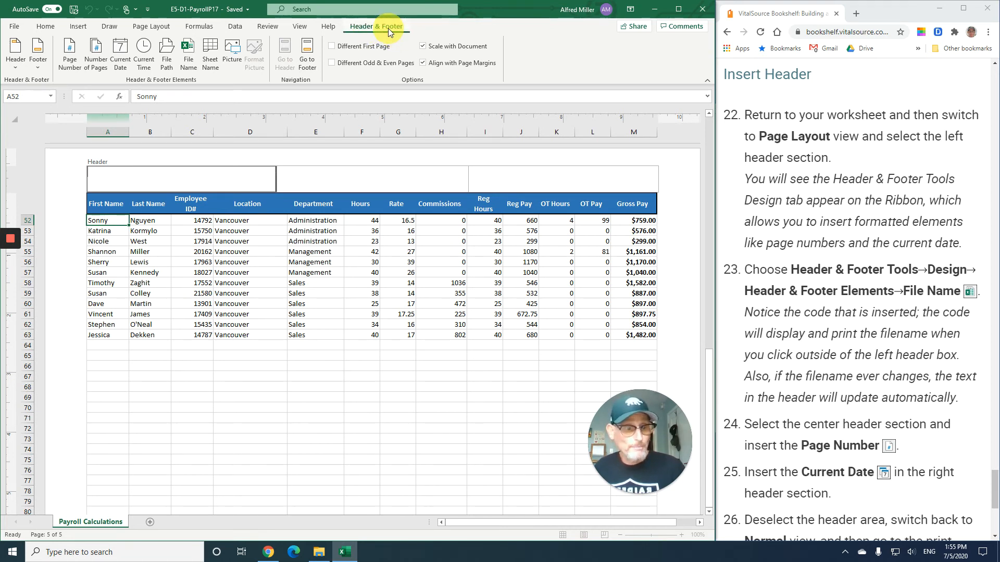
# - Insert the File Name code into the left header section
pyautogui.scroll(-1, 852, 293)
pyautogui.scroll(-1, 853, 293)
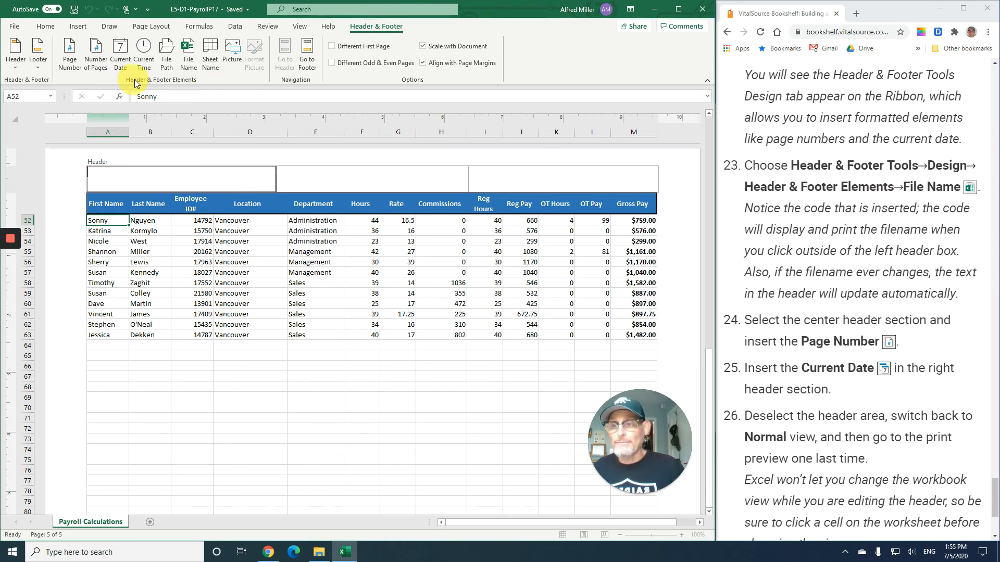
pyautogui.click(190, 61)
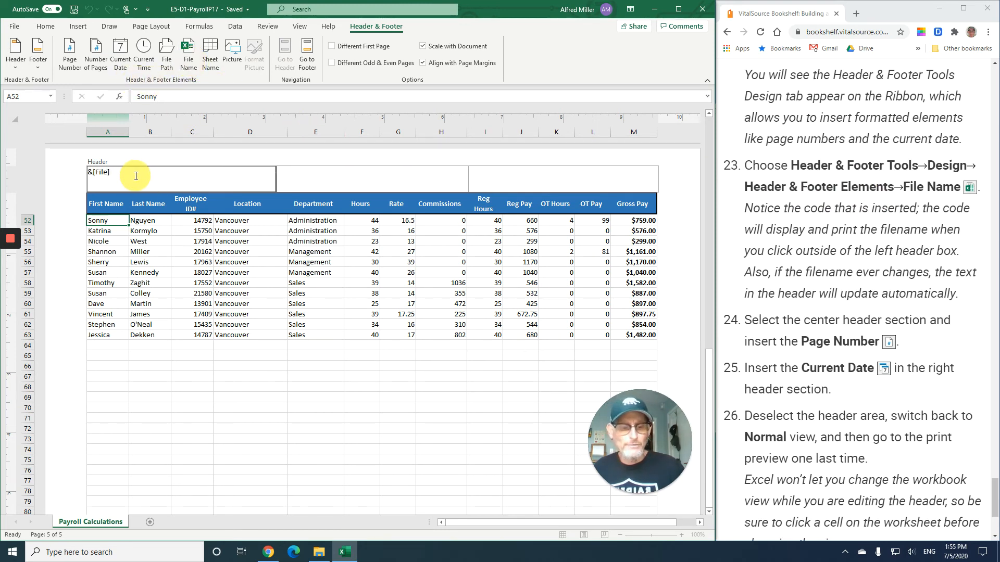
# - Select the center header section and insert the Page Number code
pyautogui.click(369, 180)
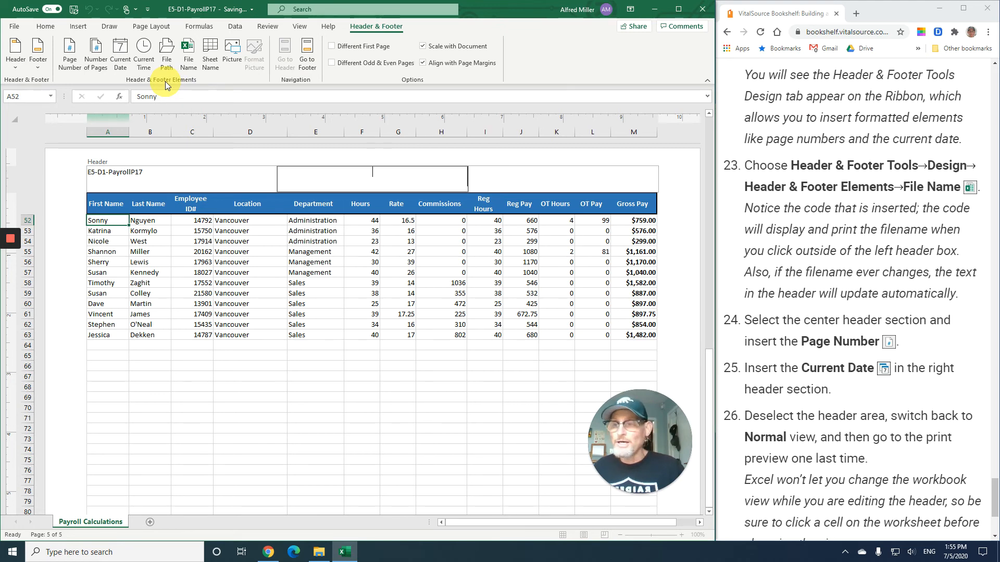
pyautogui.click(71, 61)
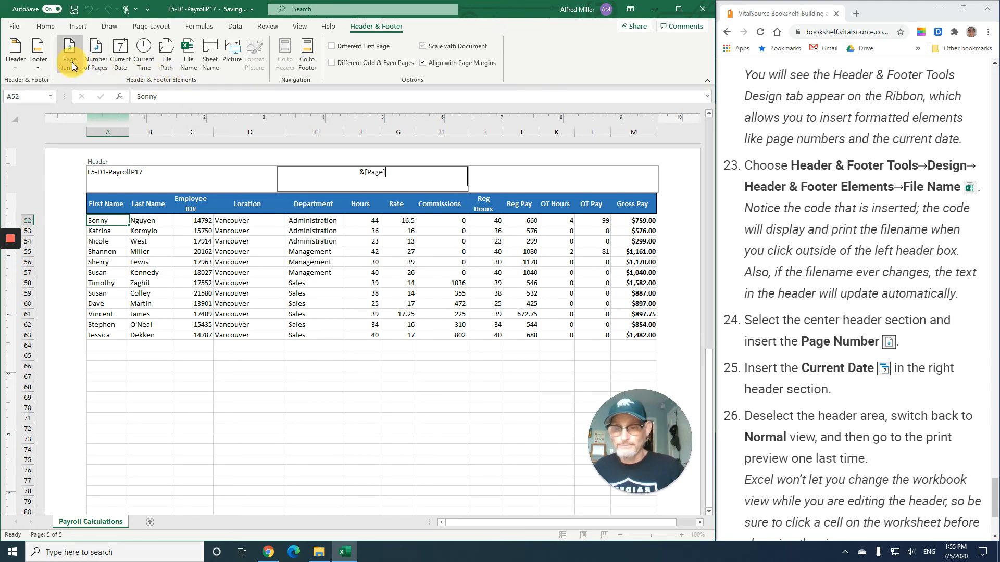
# - Insert the Current Date in the right header section, then deselect the header by selecting cell C53
pyautogui.click(537, 182)
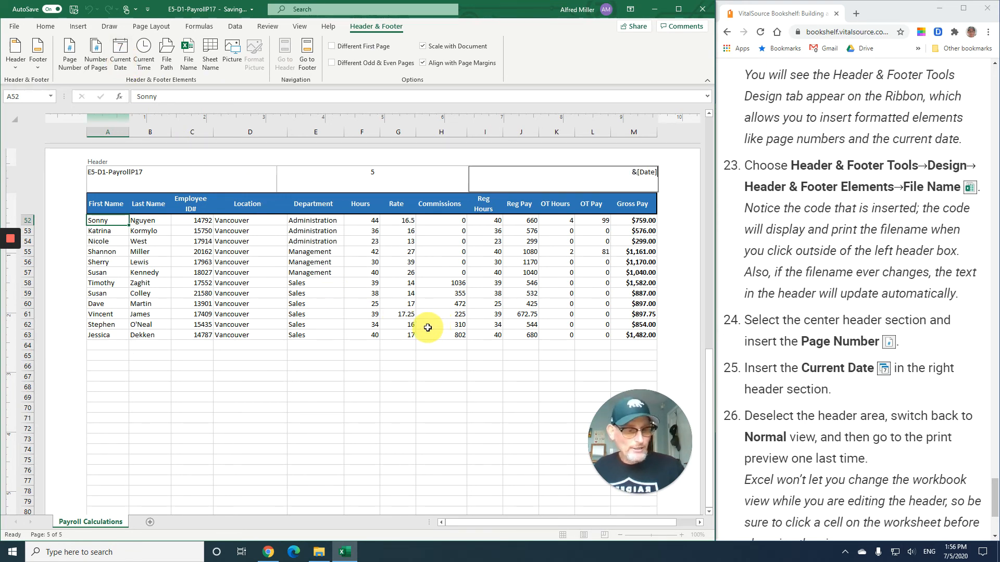
pyautogui.click(186, 231)
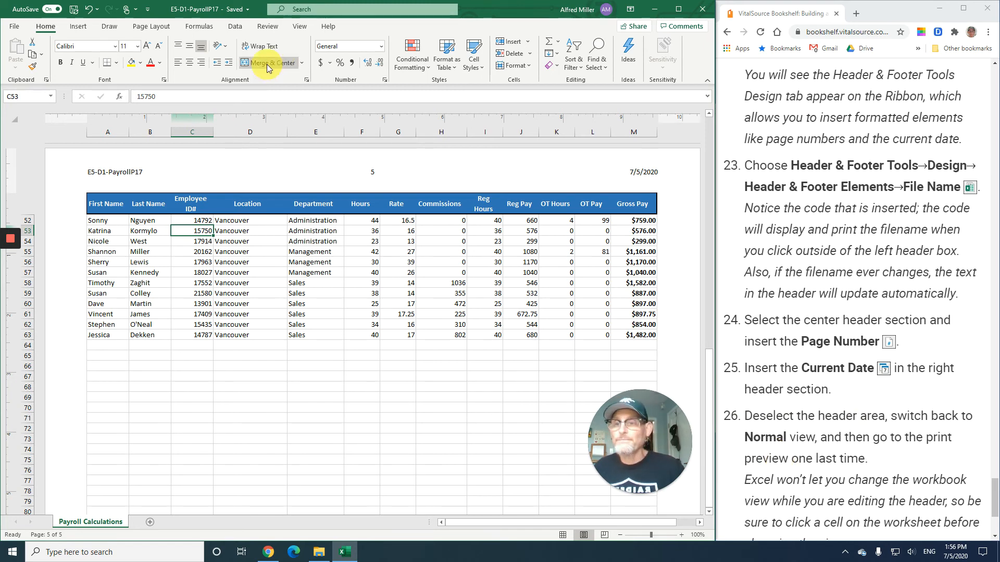
# - Switch the workbook view back to Normal
pyautogui.click(299, 26)
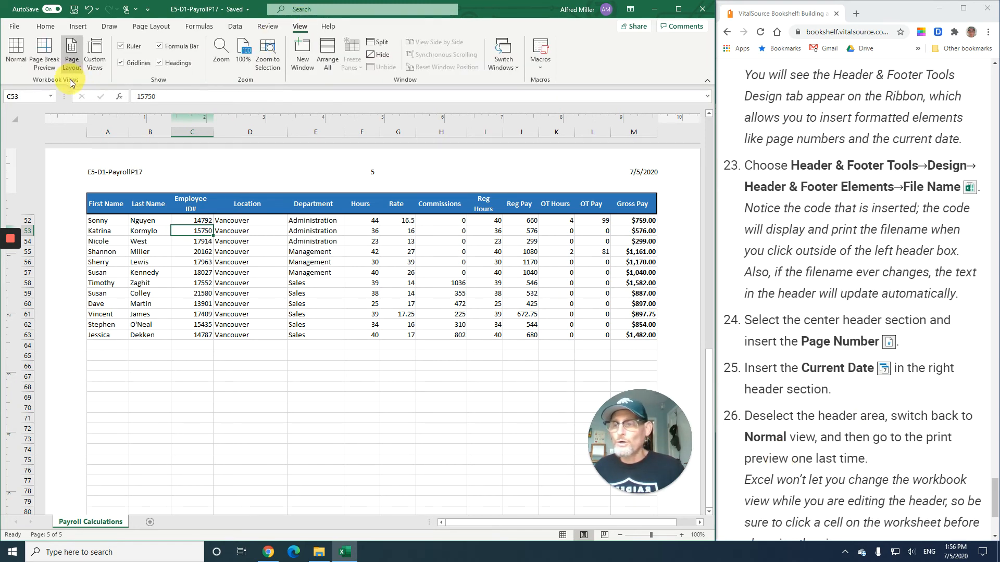
pyautogui.click(14, 49)
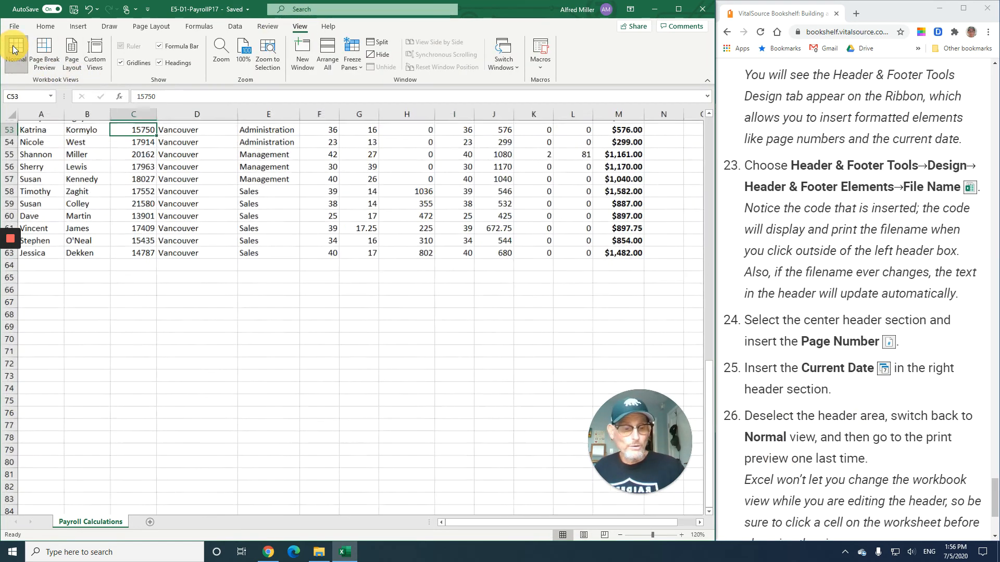
pyautogui.scroll(-1, 819, 352)
pyautogui.scroll(-4, 819, 352)
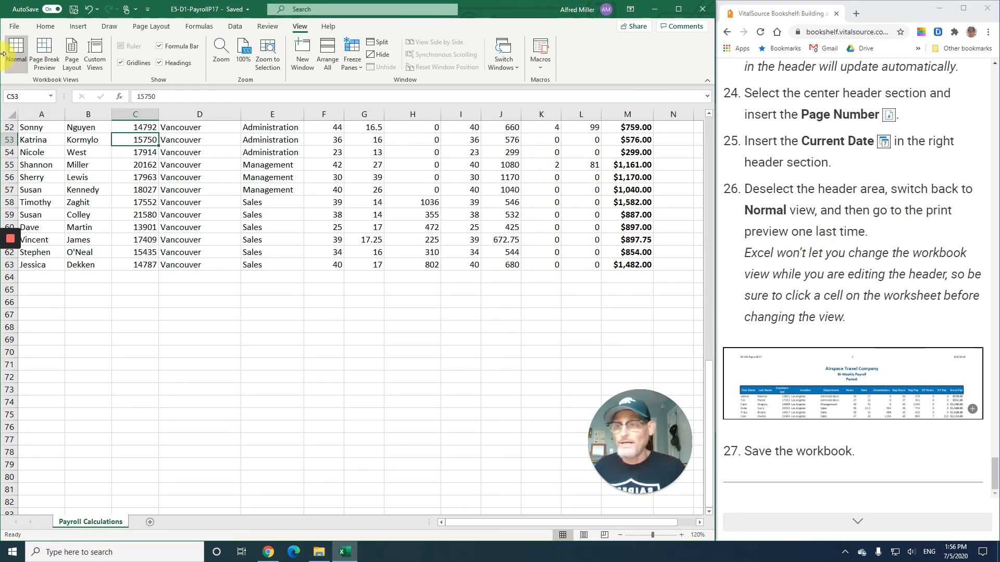
# - Open the print preview, move to the second page, and return to the worksheet
pyautogui.click(15, 26)
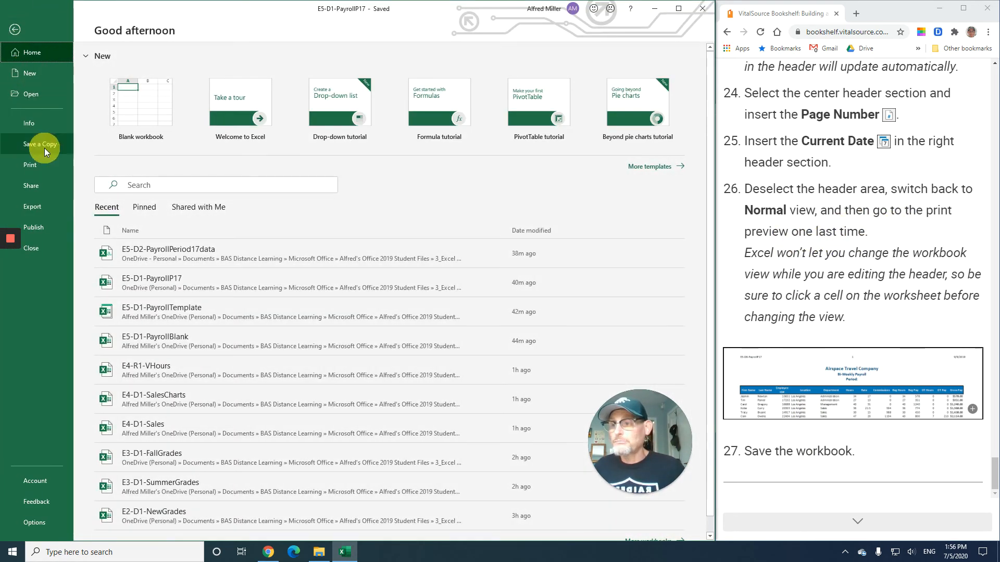
pyautogui.click(34, 167)
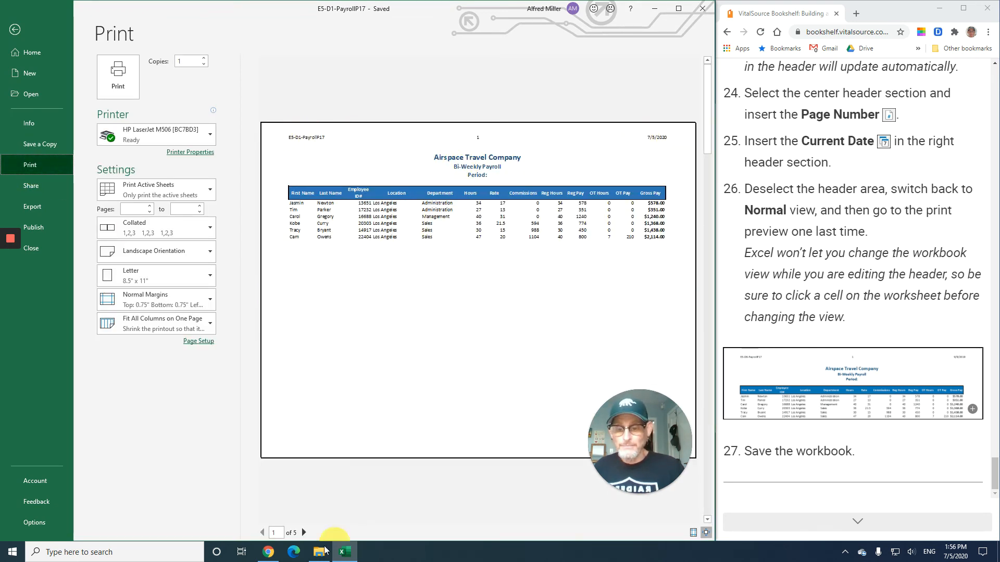
pyautogui.click(303, 533)
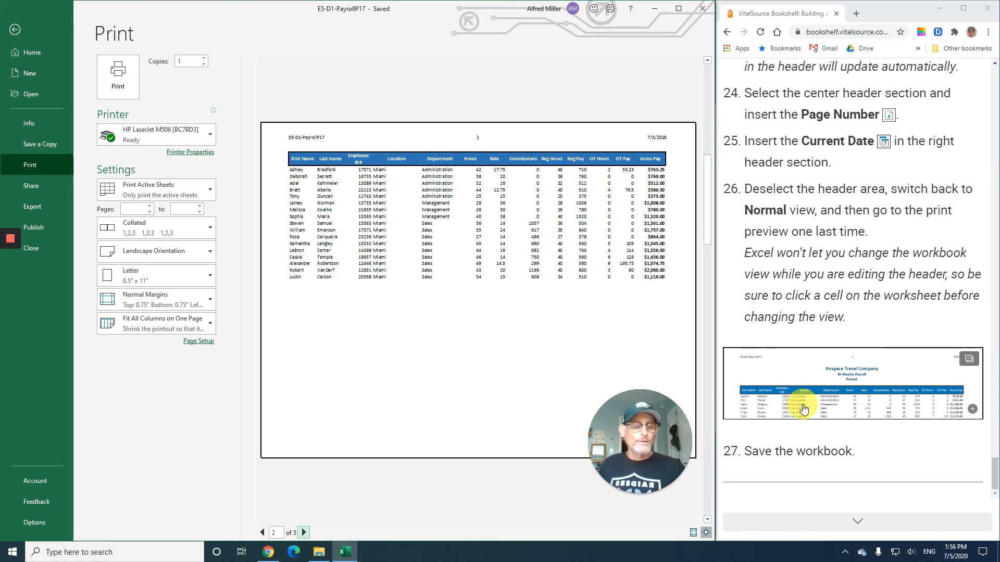
pyautogui.click(15, 30)
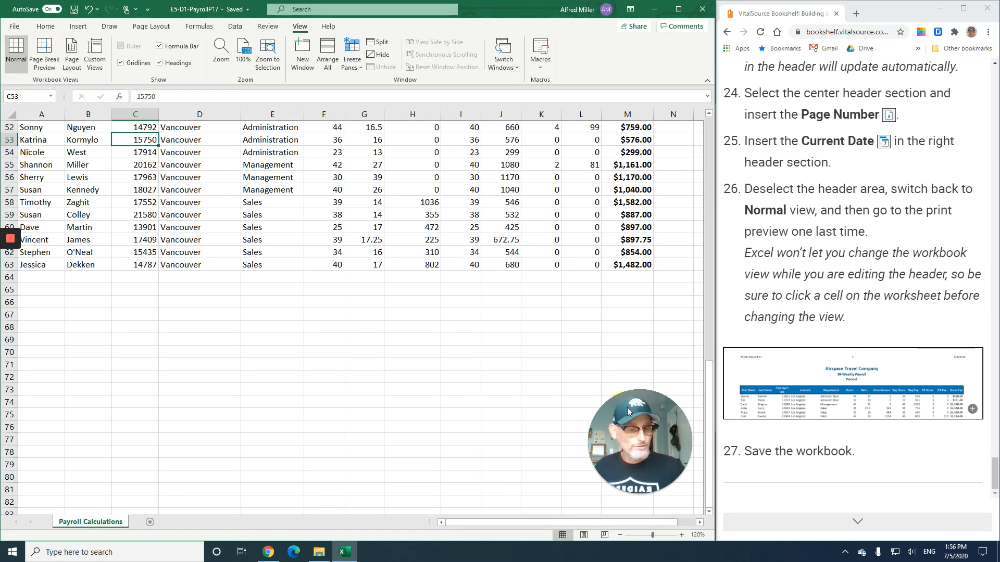
# - Read the textbook's Excel Tables section and the E5-D7 exercise instructions
pyautogui.click(870, 524)
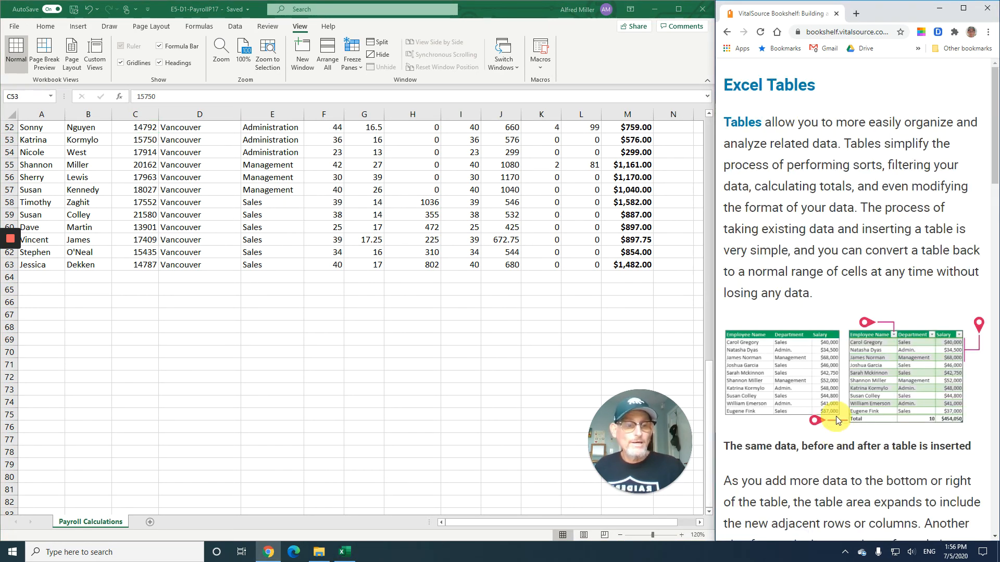
pyautogui.scroll(17, 338, 263)
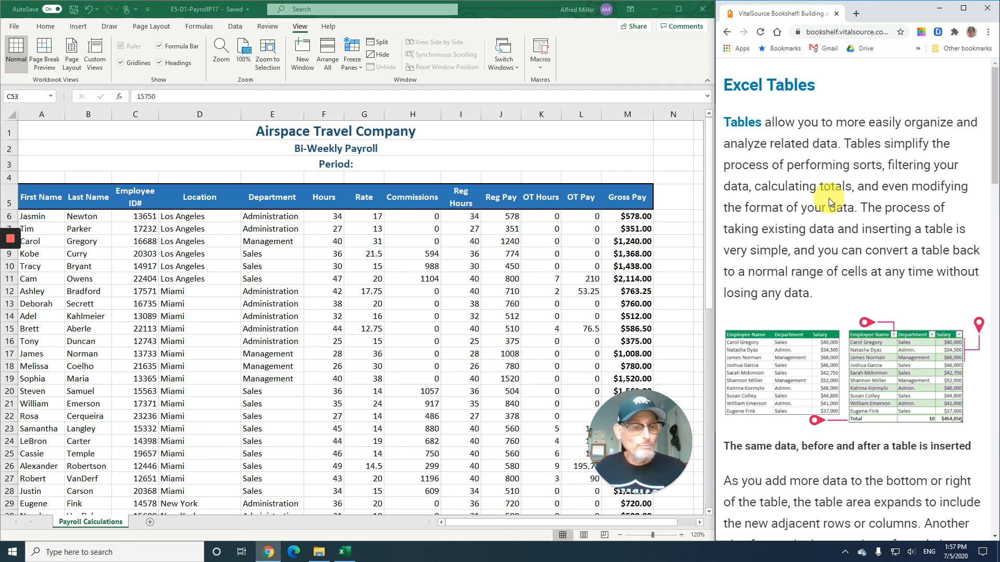
pyautogui.scroll(-1, 829, 199)
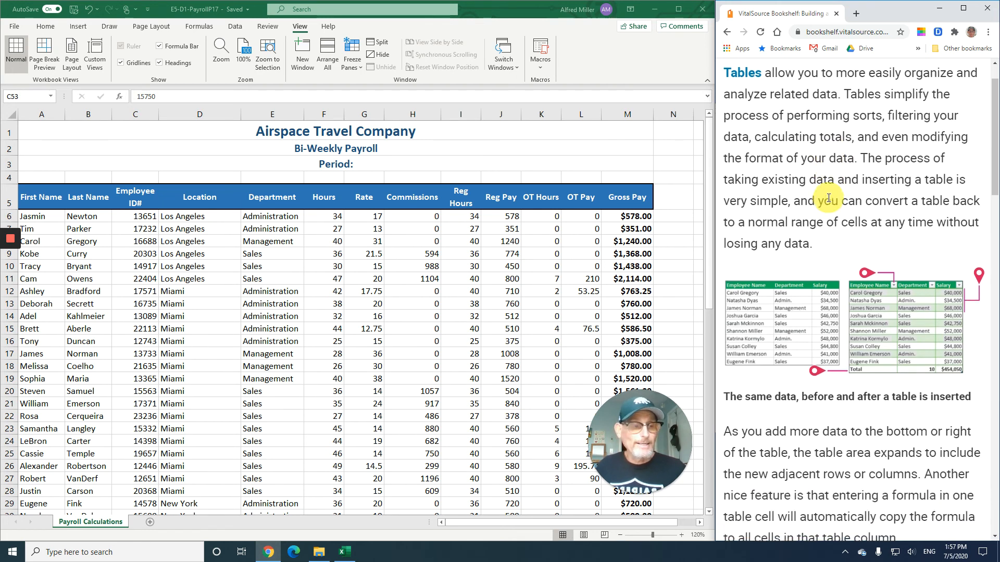
pyautogui.scroll(-1, 828, 197)
pyautogui.scroll(-5, 828, 197)
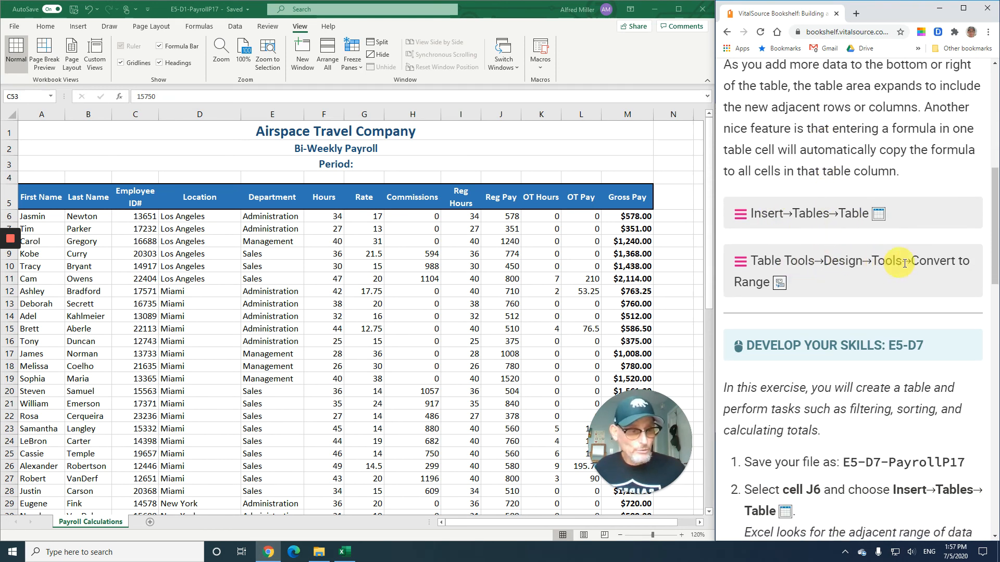
pyautogui.scroll(-4, 853, 251)
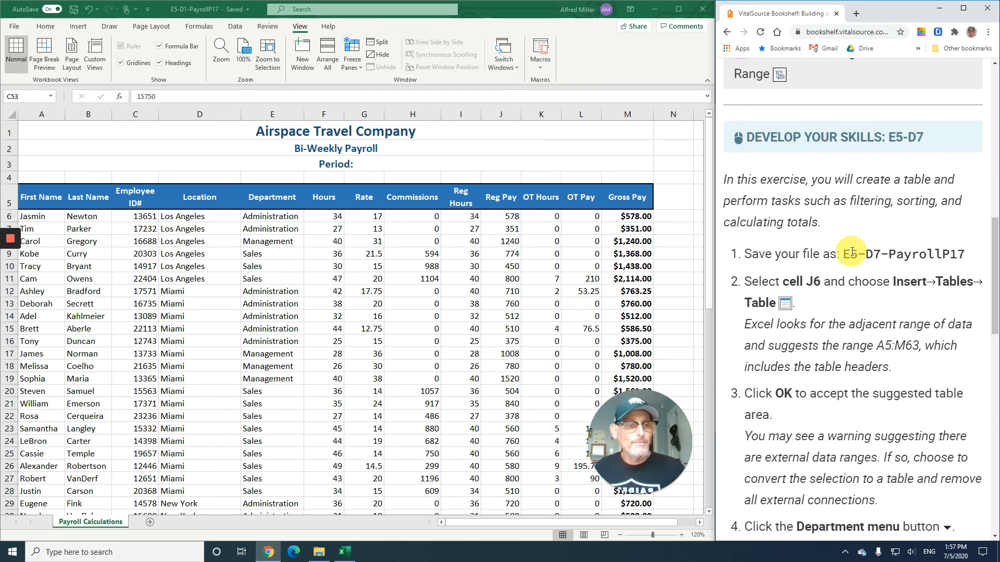
pyautogui.scroll(-1, 851, 252)
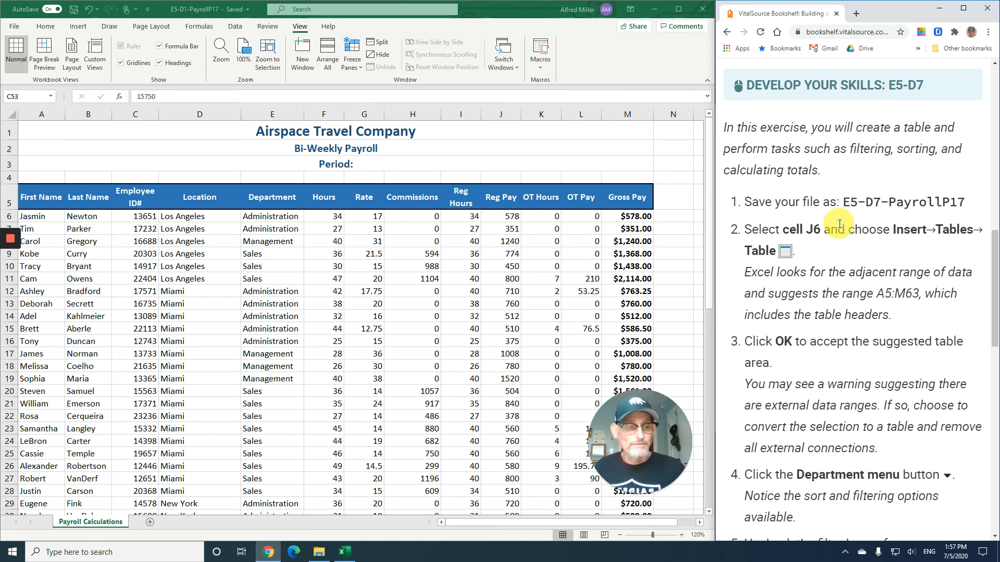
pyautogui.scroll(-1, 839, 224)
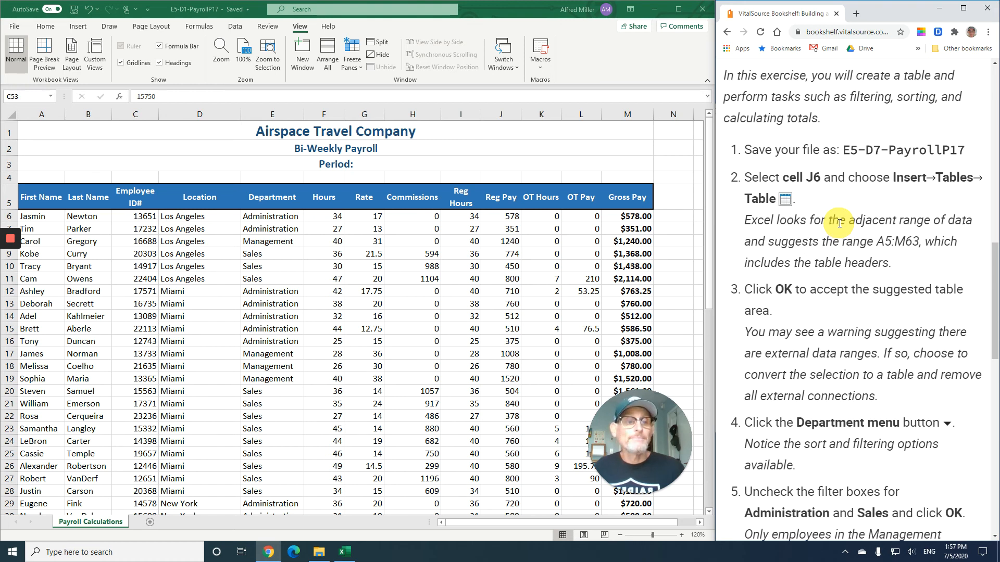
pyautogui.scroll(-2, 833, 223)
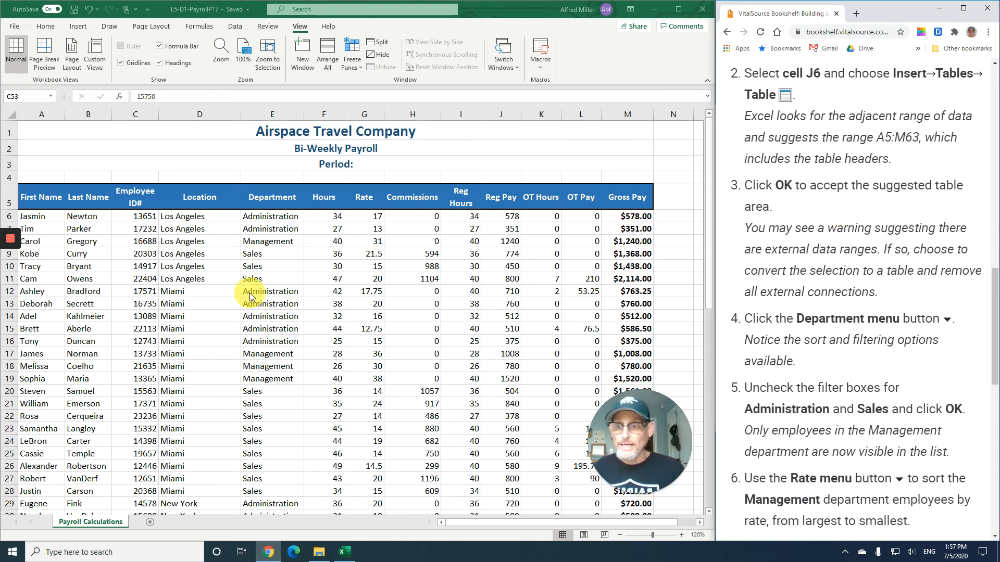
# - Select cell J6 and insert a table over A5:M63 with headers, dismissing the ideas popup
pyautogui.click(495, 216)
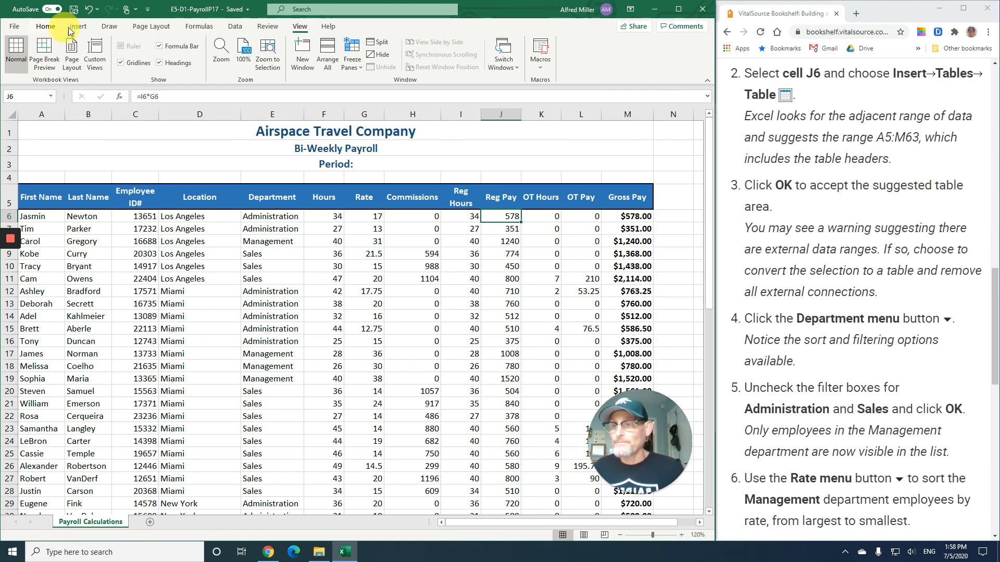
pyautogui.click(83, 28)
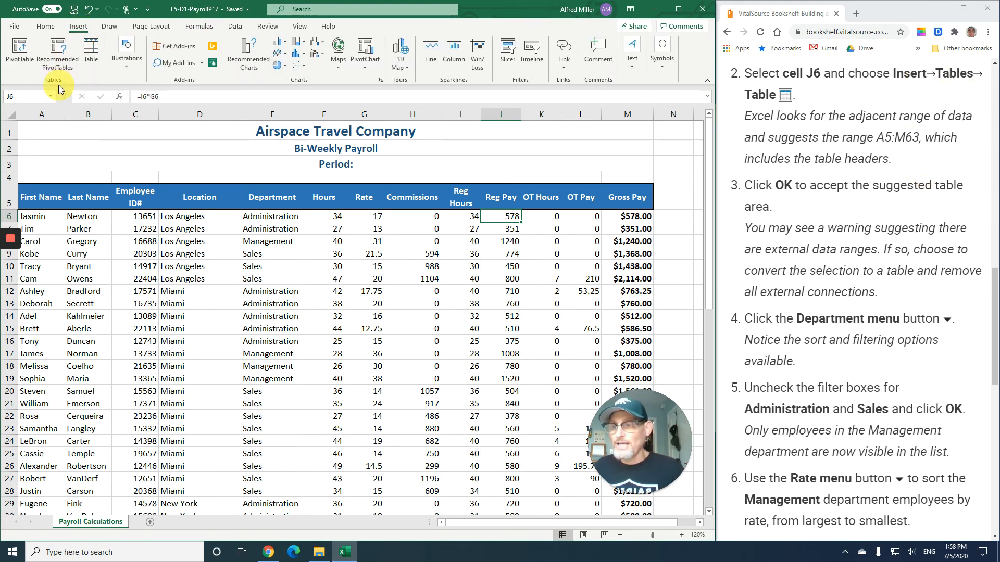
pyautogui.click(96, 51)
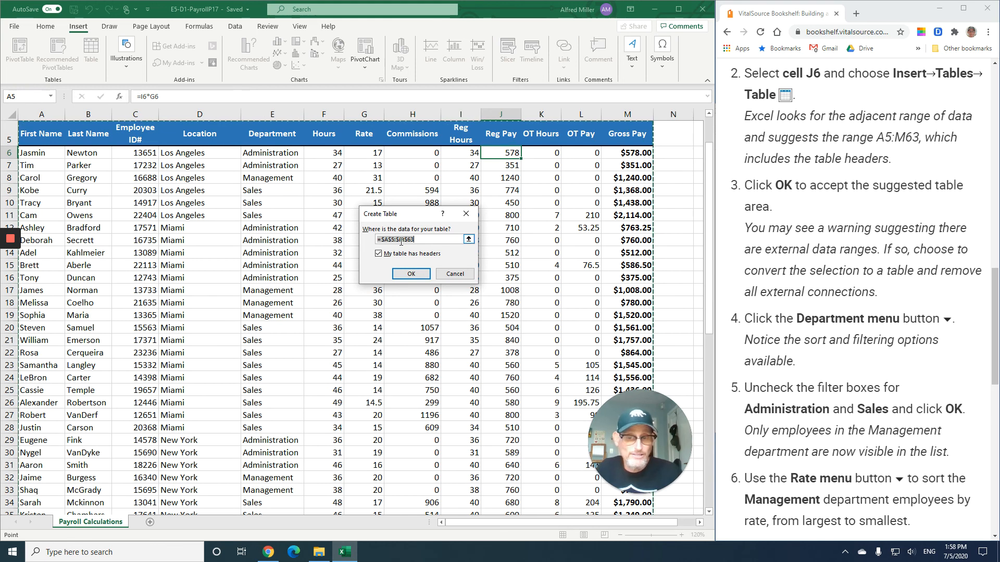
pyautogui.click(412, 276)
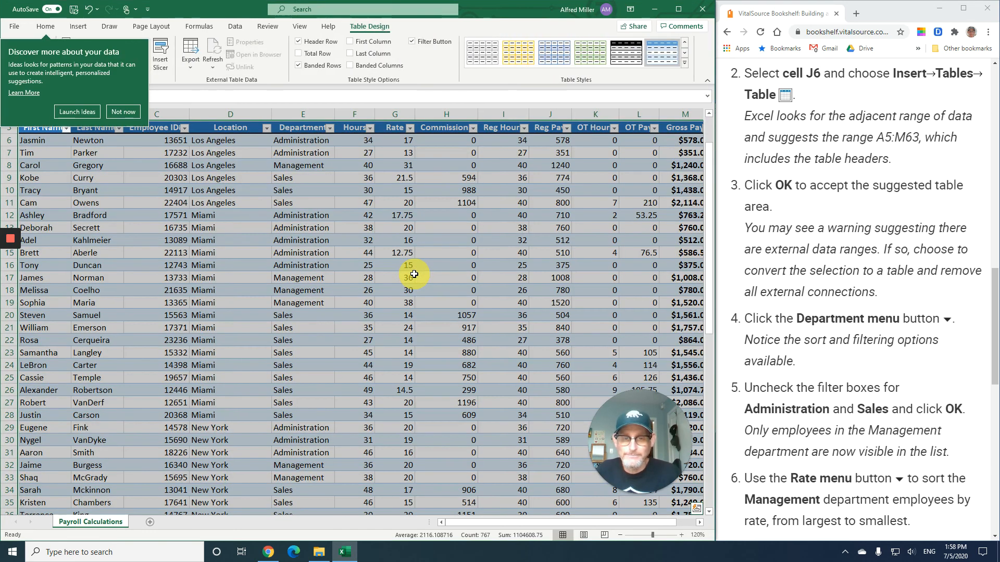
pyautogui.click(130, 113)
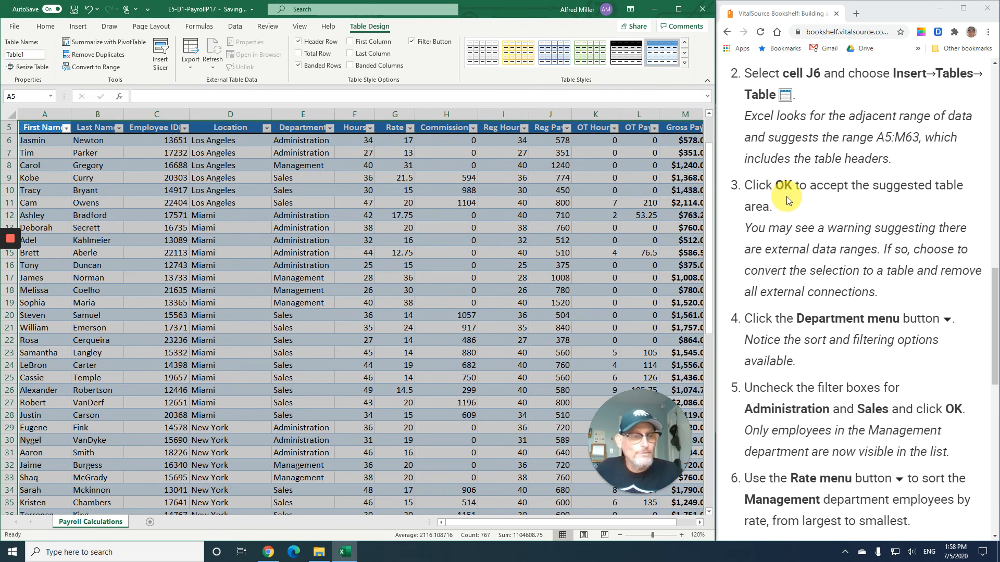
# - Filter the Department column to hide Administration and Sales, showing only Management
pyautogui.scroll(-3, 786, 195)
pyautogui.scroll(-1, 787, 201)
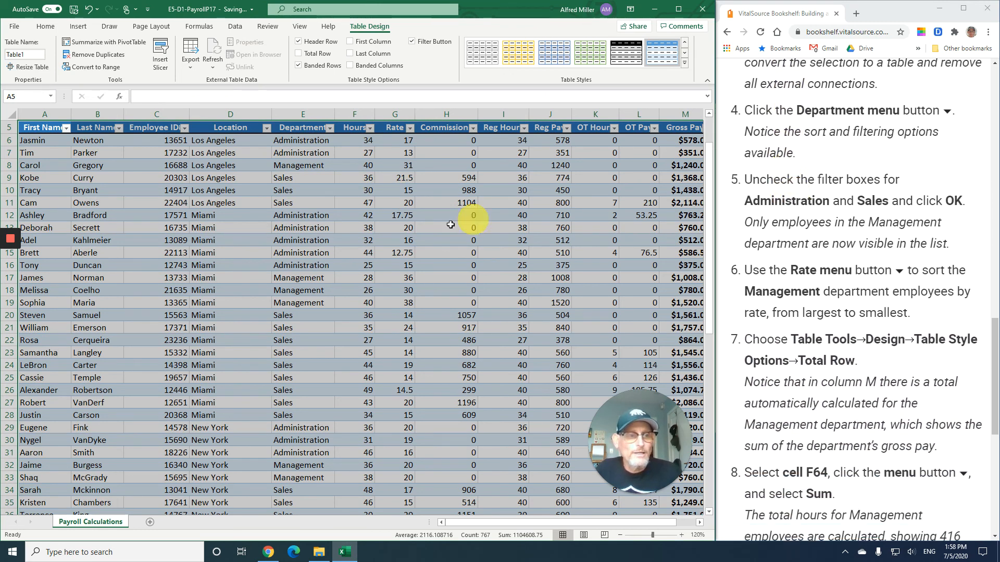
pyautogui.click(330, 129)
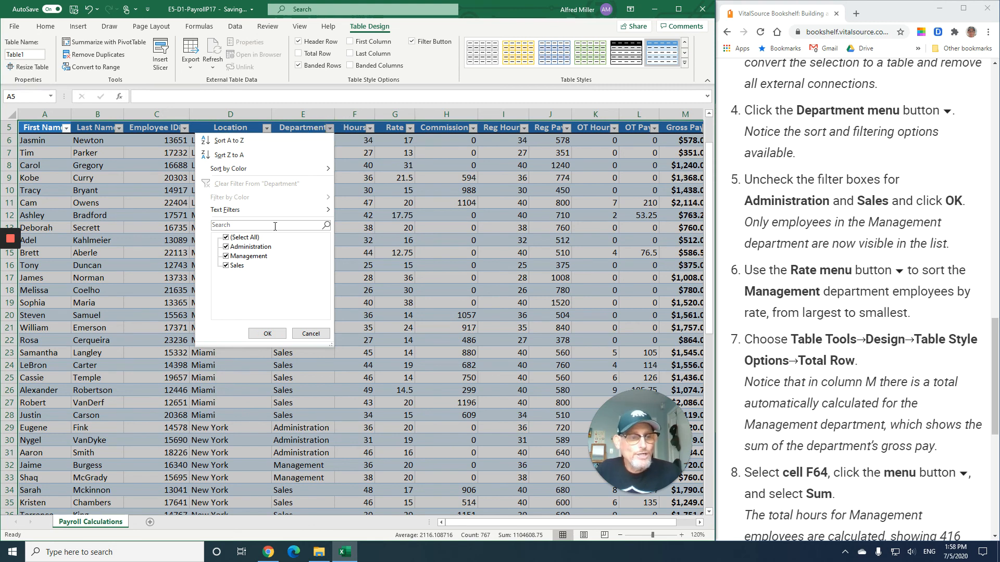
pyautogui.click(226, 247)
pyautogui.click(226, 266)
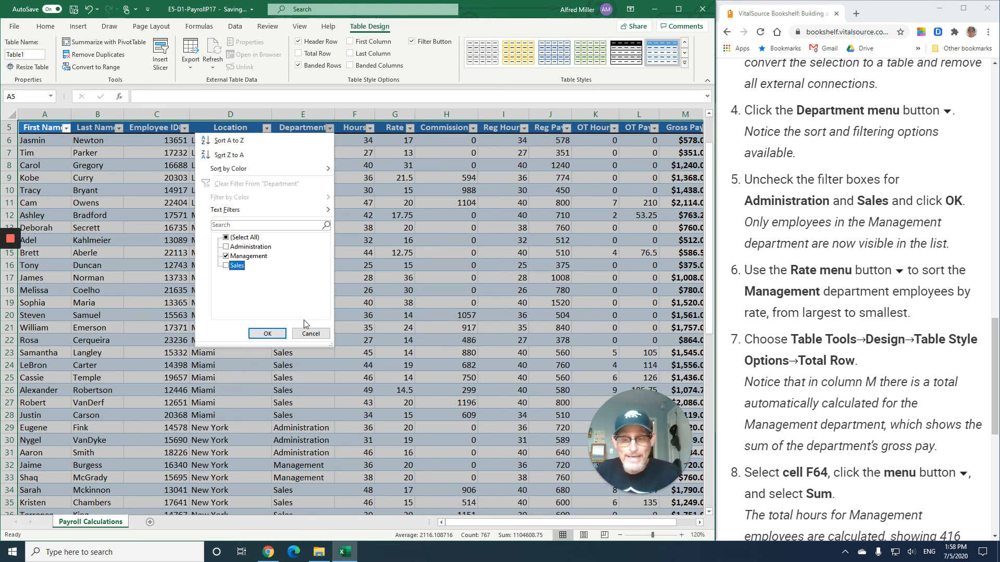
pyautogui.click(267, 333)
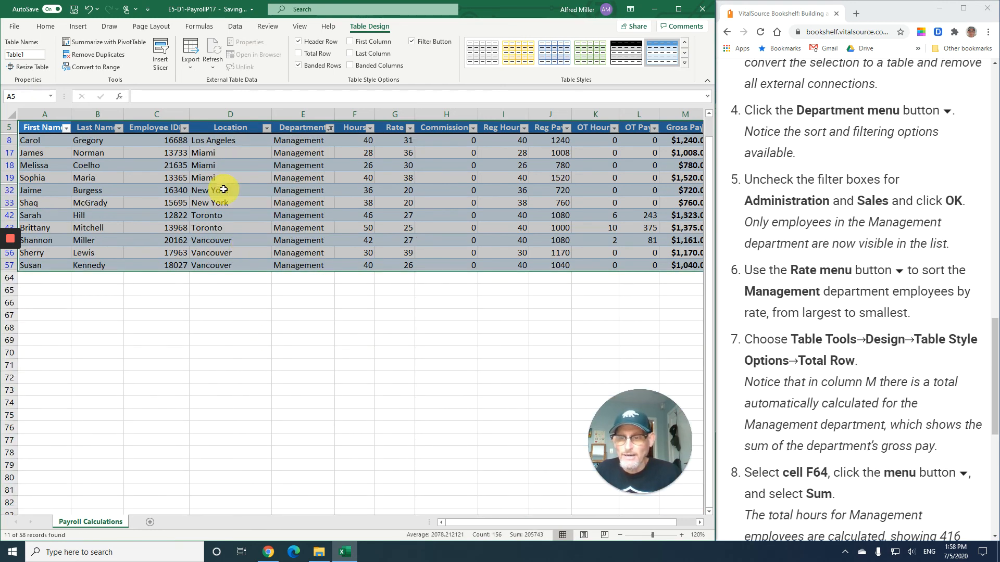
# - Sort the Management employees by Rate from largest to smallest
pyautogui.click(252, 190)
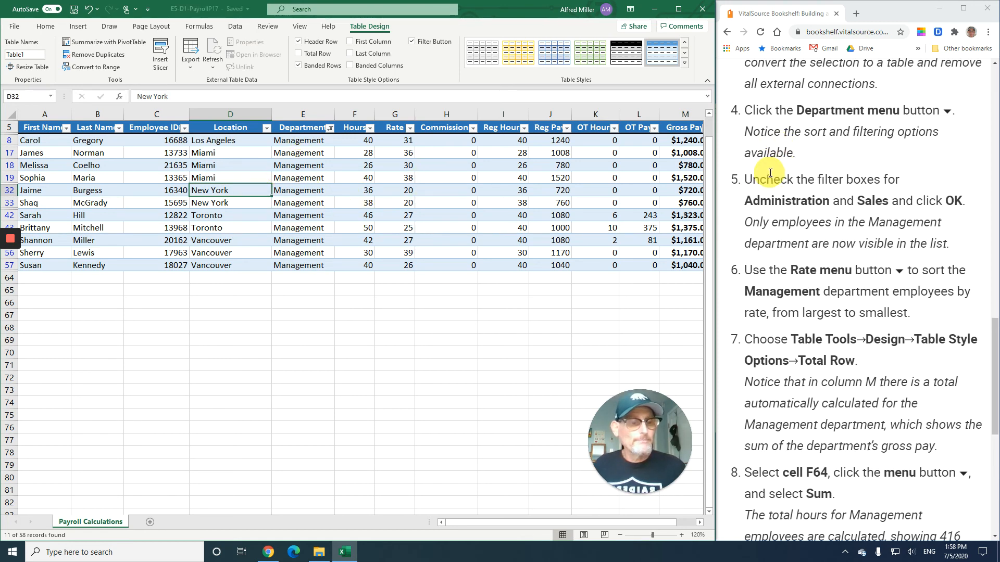
pyautogui.scroll(-2, 770, 171)
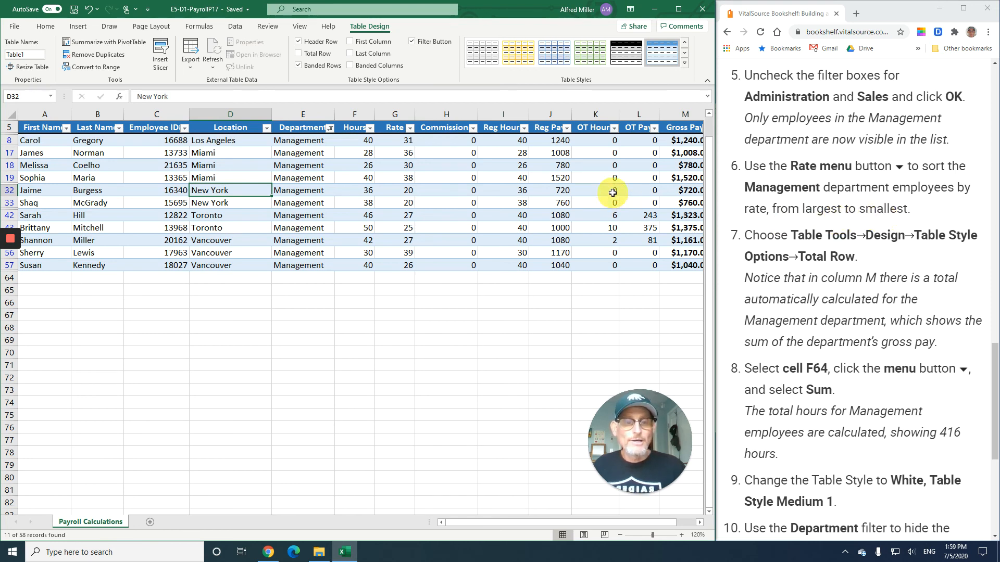
pyautogui.click(410, 130)
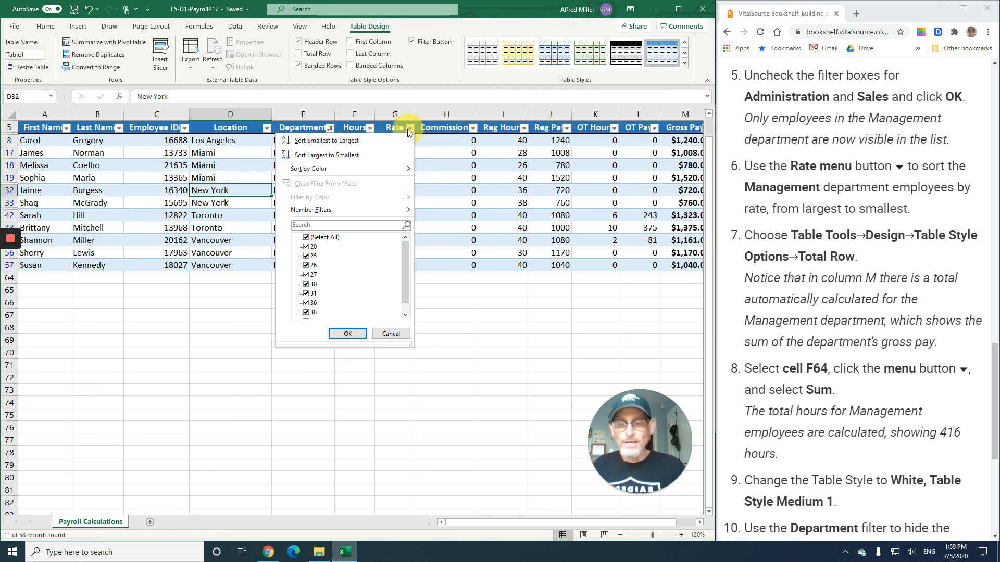
pyautogui.click(385, 156)
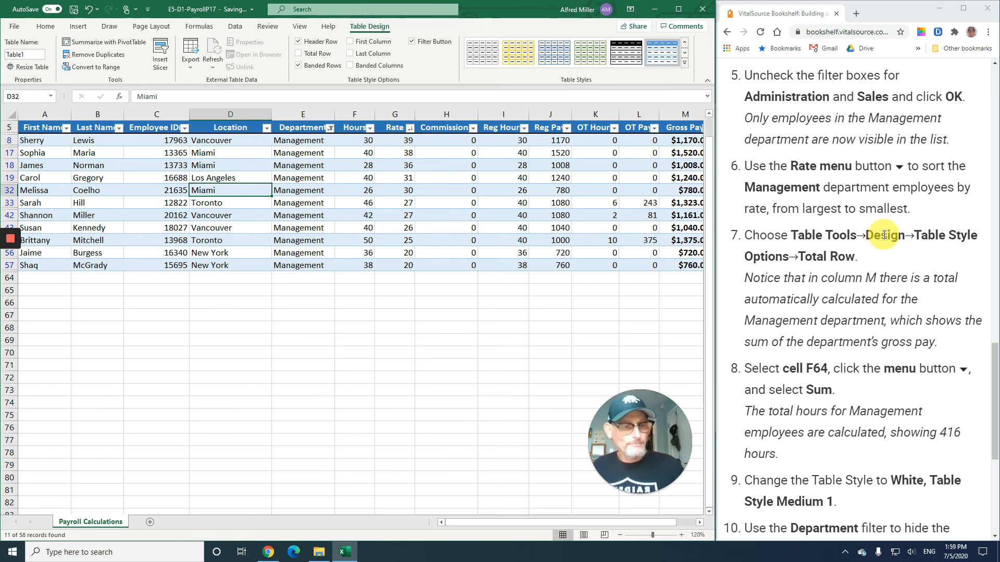
pyautogui.scroll(-1, 883, 234)
pyautogui.scroll(-1, 883, 240)
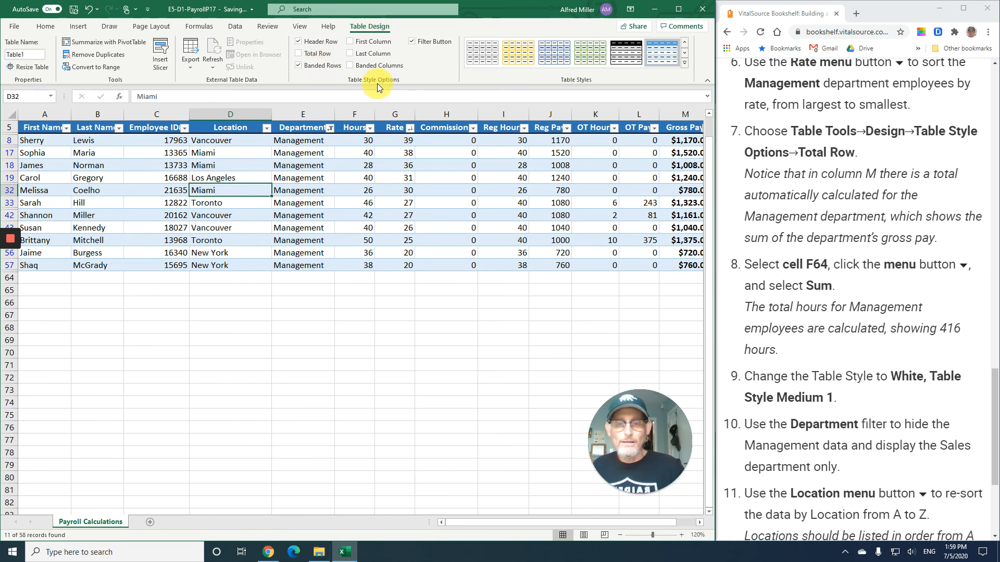
# - Add a Total Row to the table and set the Hours total in cell F64 to Sum
pyautogui.click(318, 56)
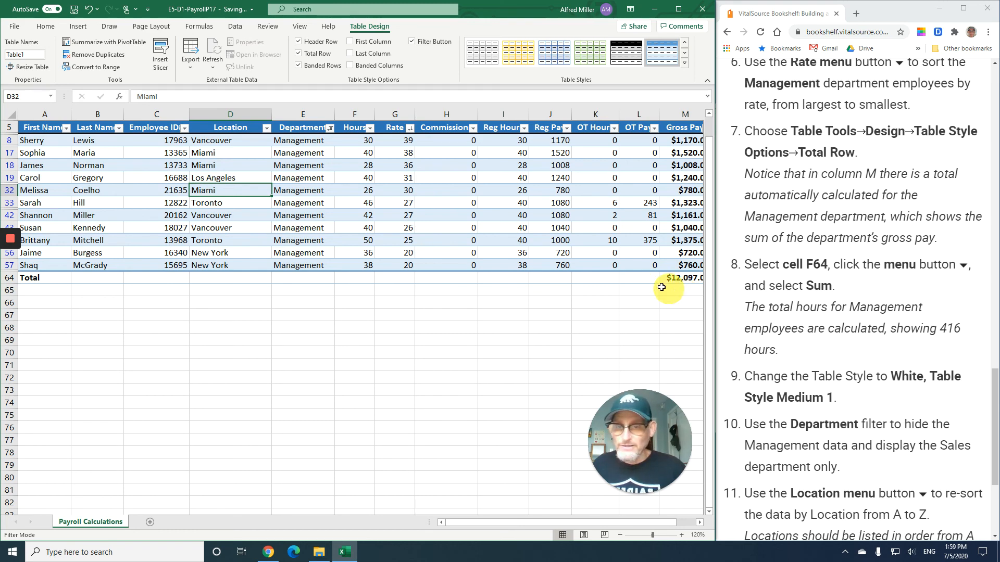
pyautogui.click(359, 279)
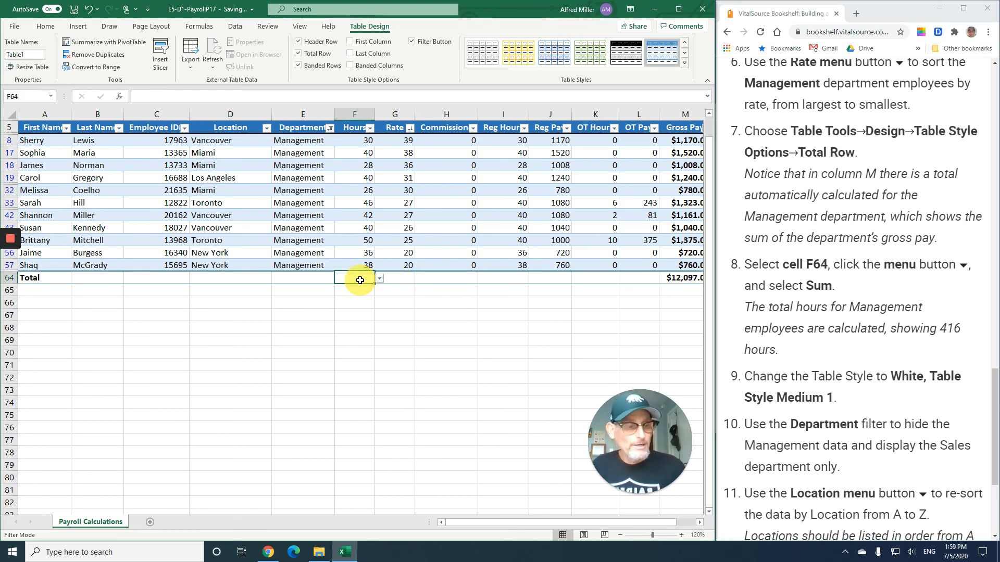
pyautogui.click(379, 279)
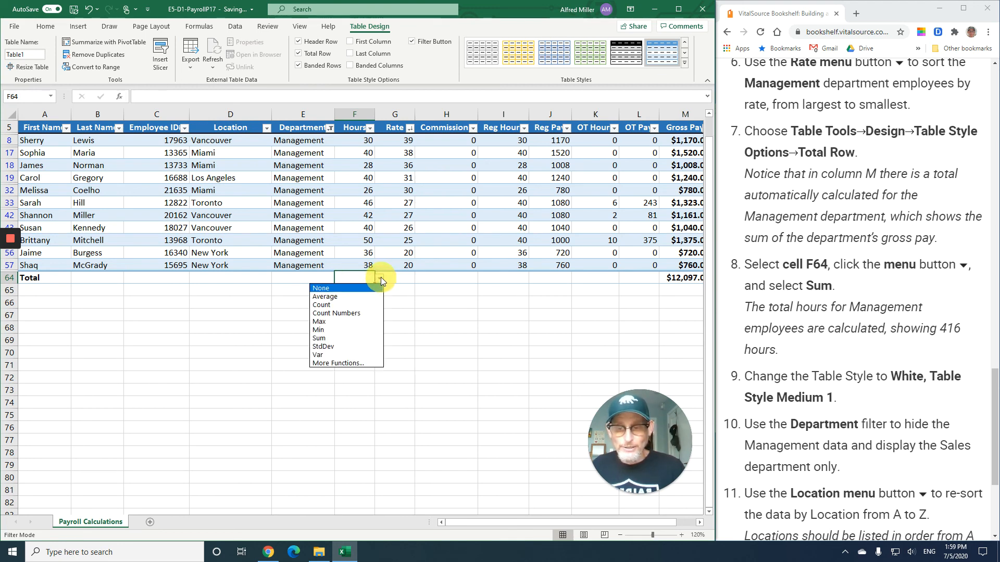
pyautogui.click(355, 337)
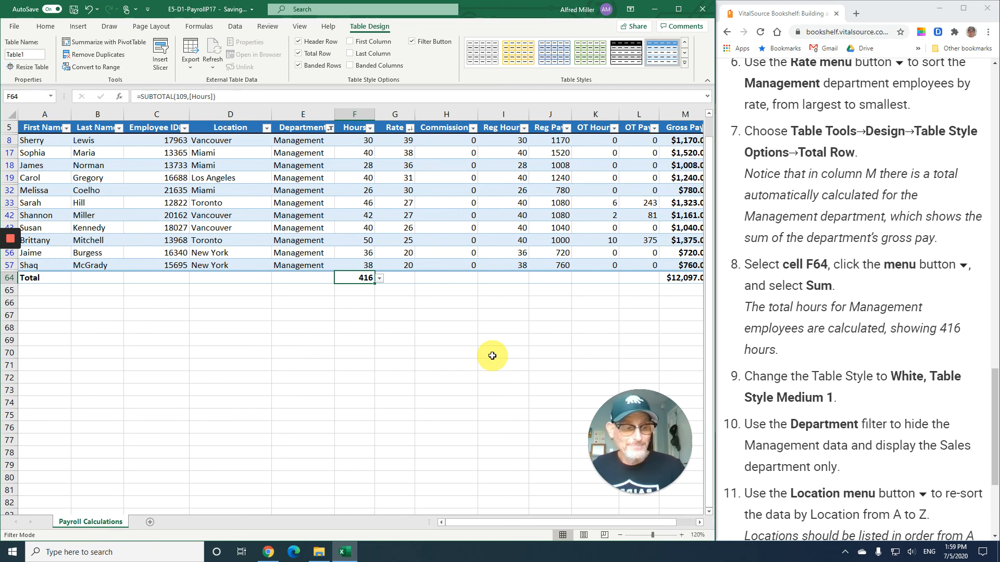
# - Apply the White, Table Style Medium 1 style to the table
pyautogui.scroll(-1, 828, 298)
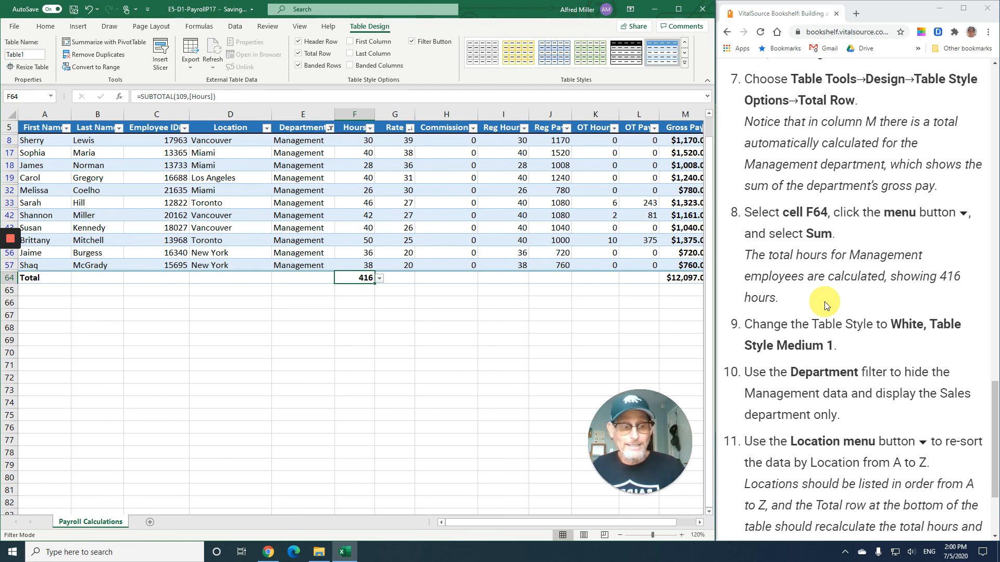
pyautogui.scroll(-3, 825, 302)
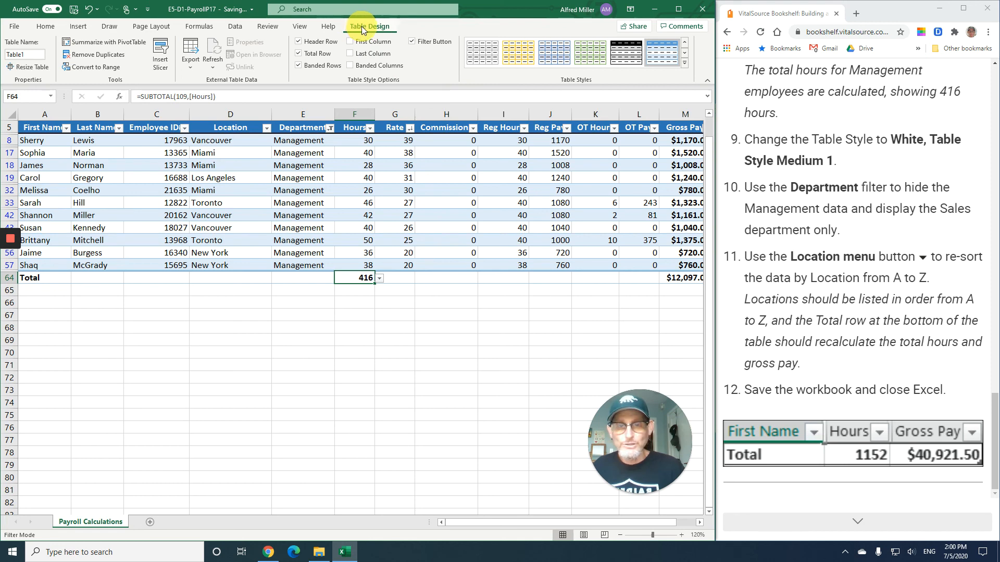
pyautogui.click(686, 63)
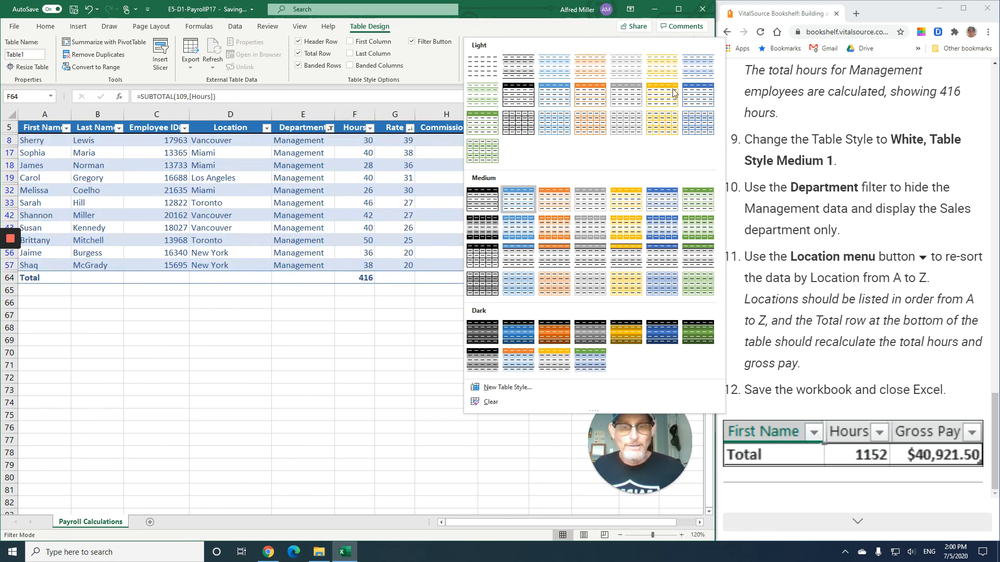
pyautogui.click(480, 205)
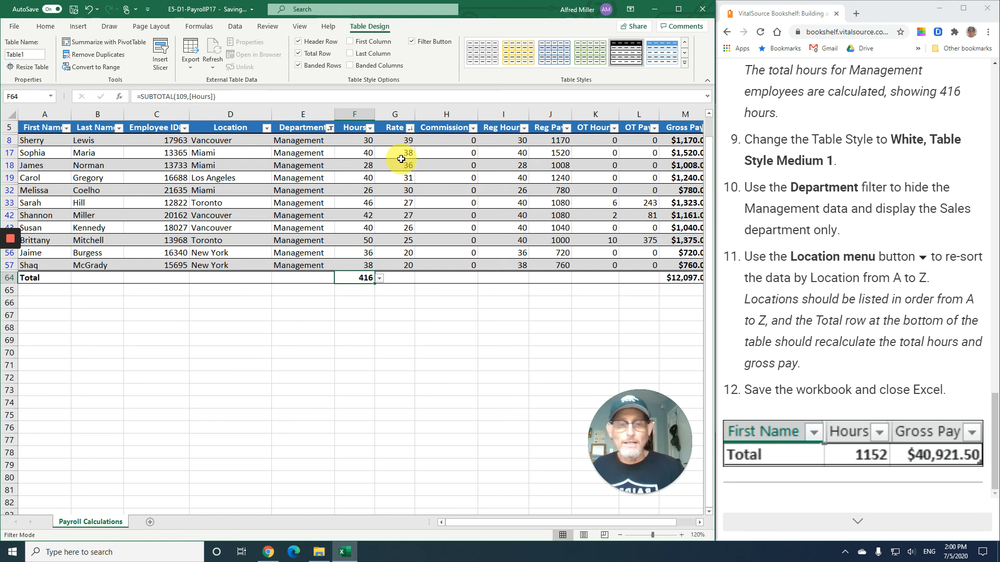
# - Change the Department filter to hide Management and show only the Sales department
pyautogui.click(330, 129)
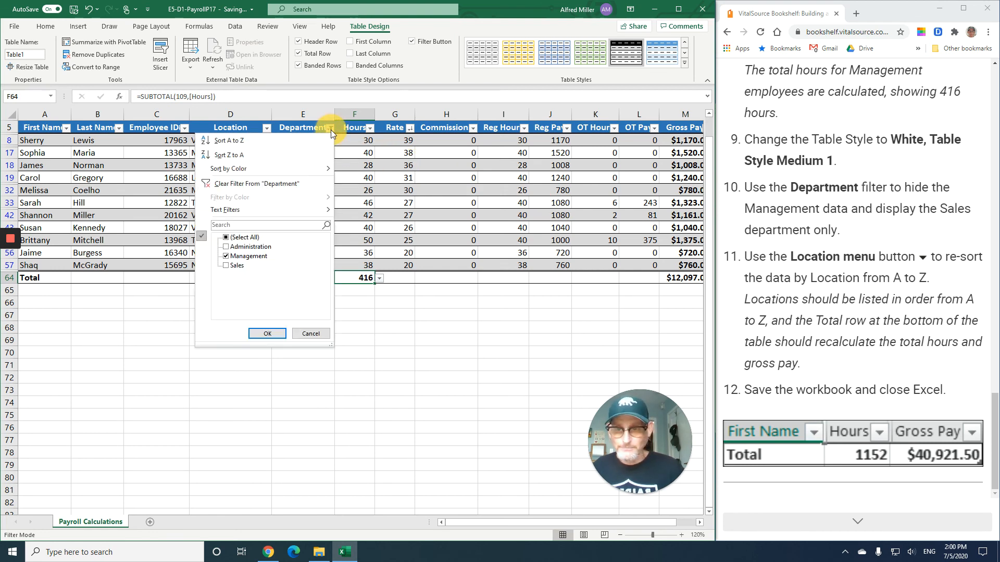
pyautogui.click(226, 257)
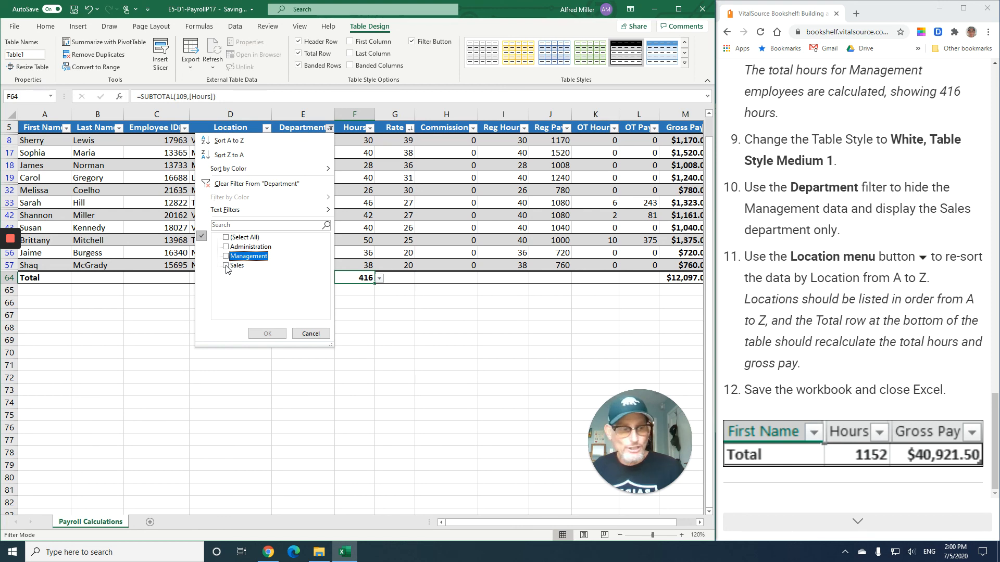
pyautogui.click(226, 266)
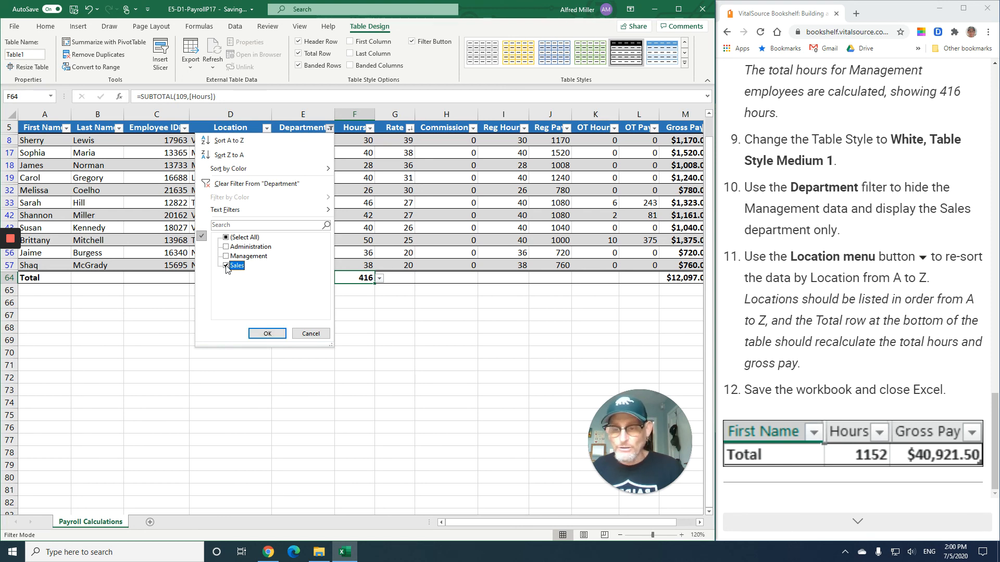
pyautogui.click(270, 338)
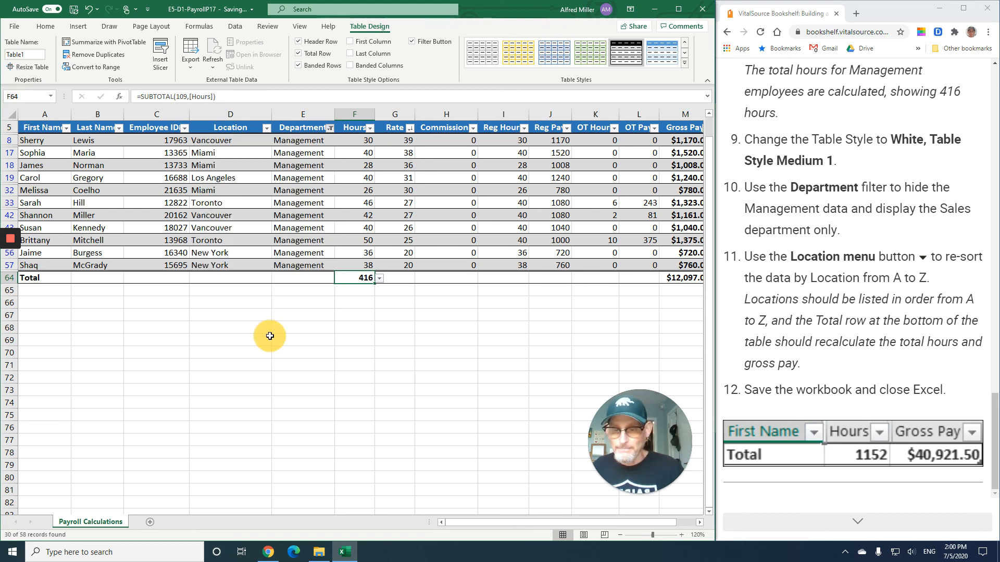
# - Re-sort the Sales employees by Location from A to Z
pyautogui.scroll(-3, 328, 261)
pyautogui.scroll(-2, 328, 261)
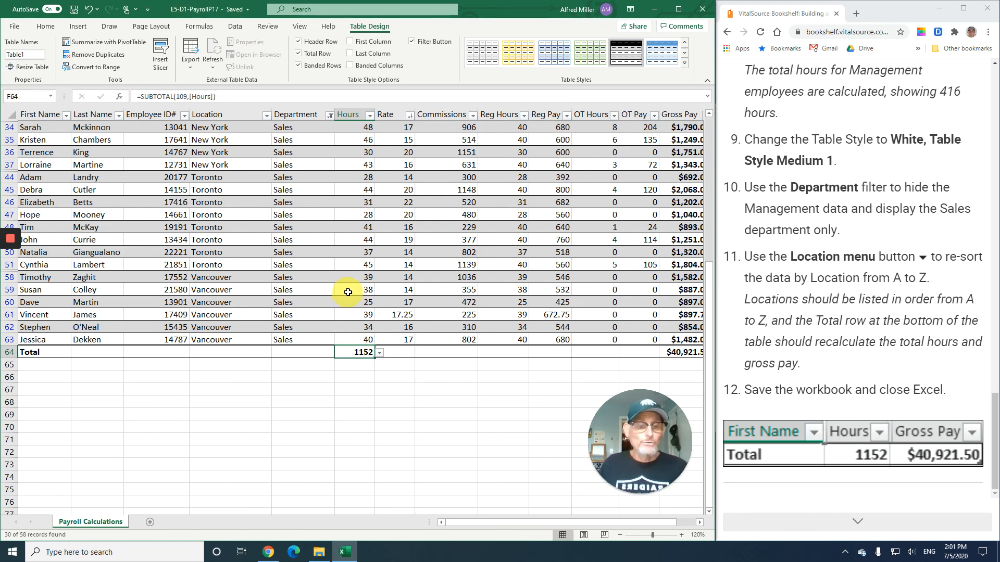
pyautogui.scroll(6, 388, 252)
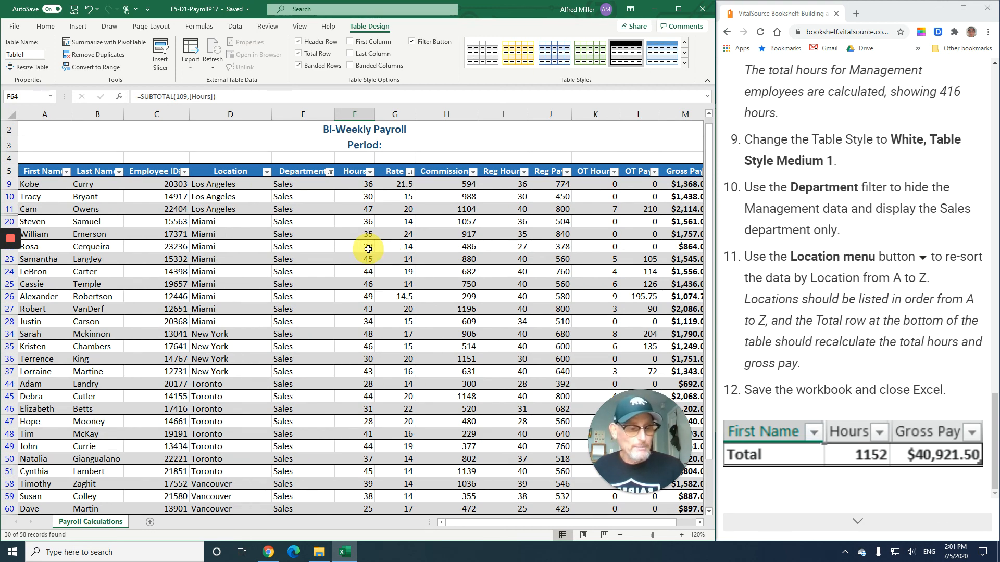
pyautogui.click(267, 174)
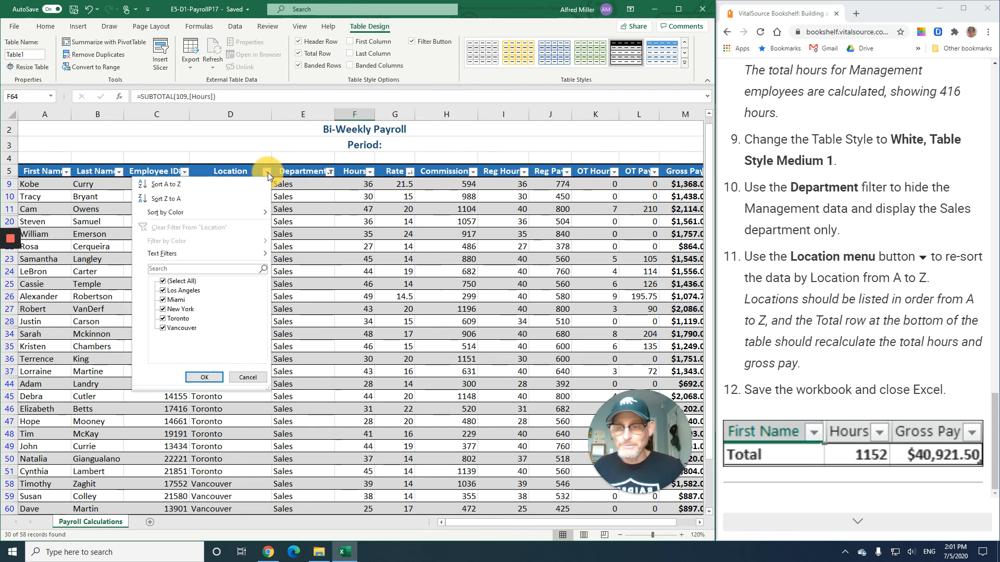
pyautogui.click(188, 186)
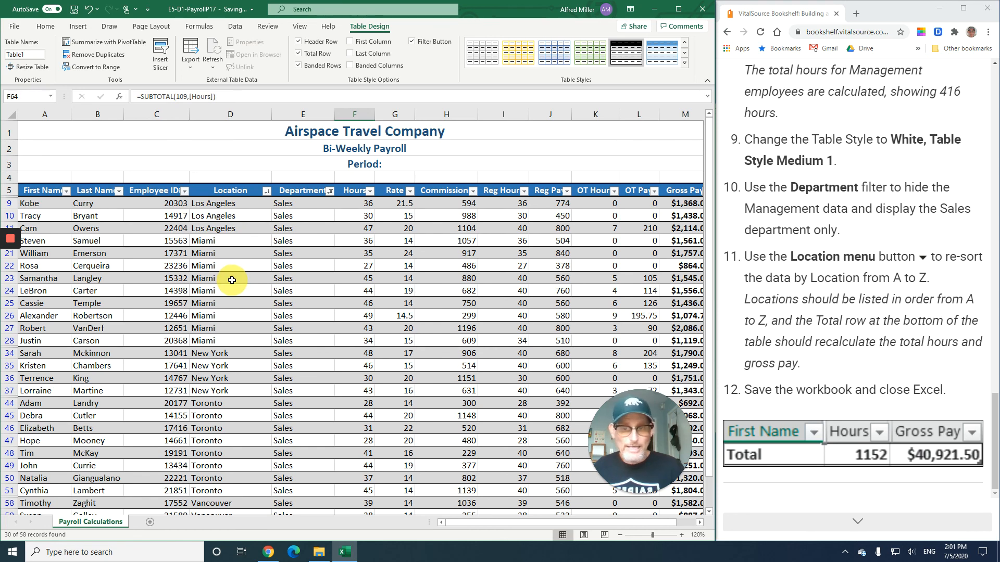
# - Check the recalculated Total row, then close the workbook and Excel
pyautogui.scroll(-3, 232, 281)
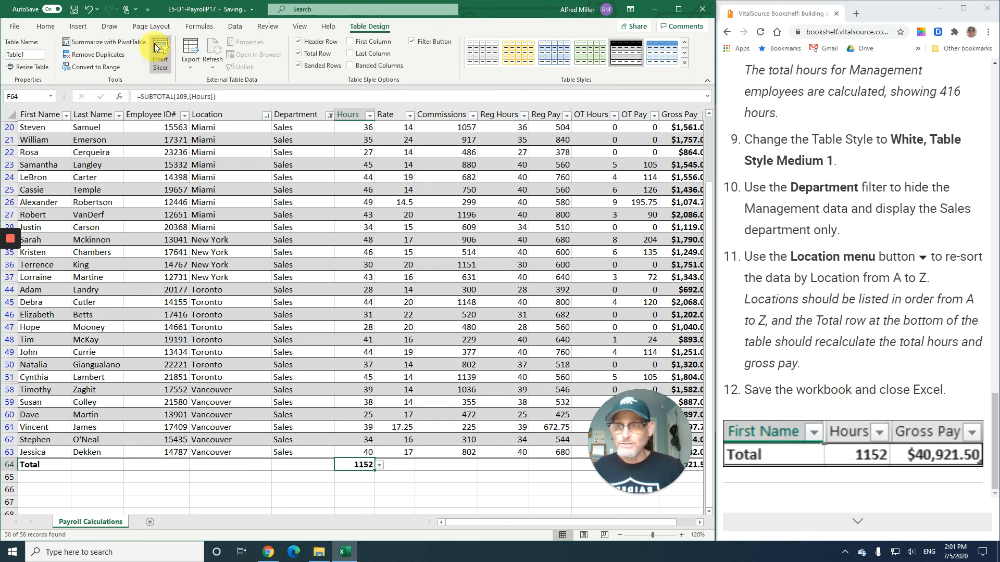
pyautogui.click(702, 9)
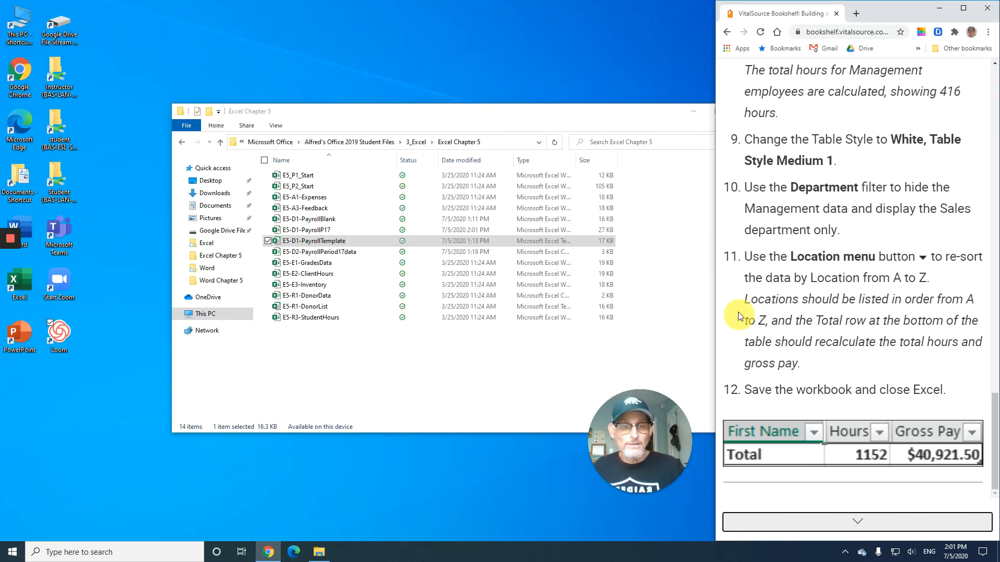
# - Page through the textbook's Self-Assessment, Reinforce Your Skills and Apply Your Skills exercise instructions in the browser
pyautogui.click(858, 523)
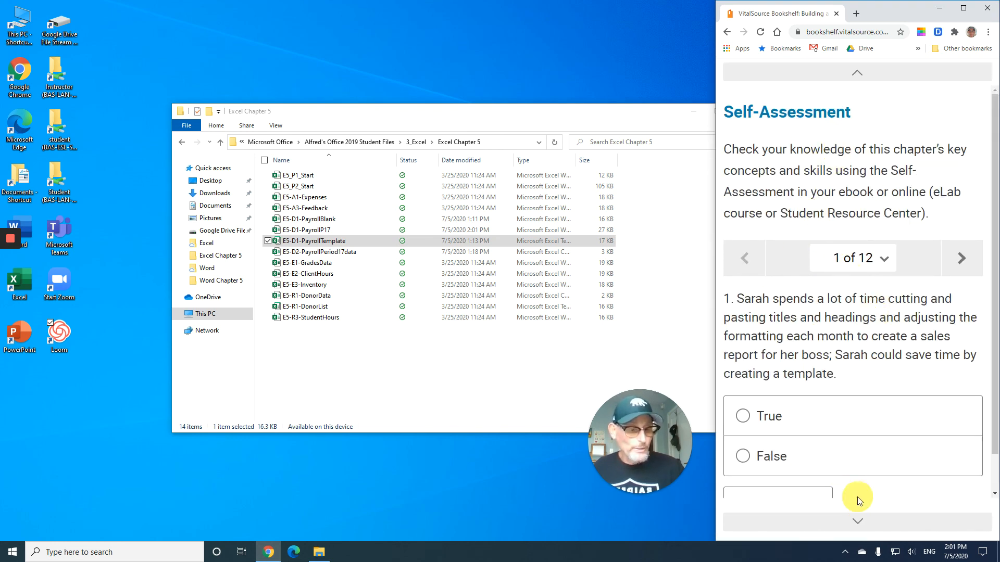
pyautogui.click(858, 521)
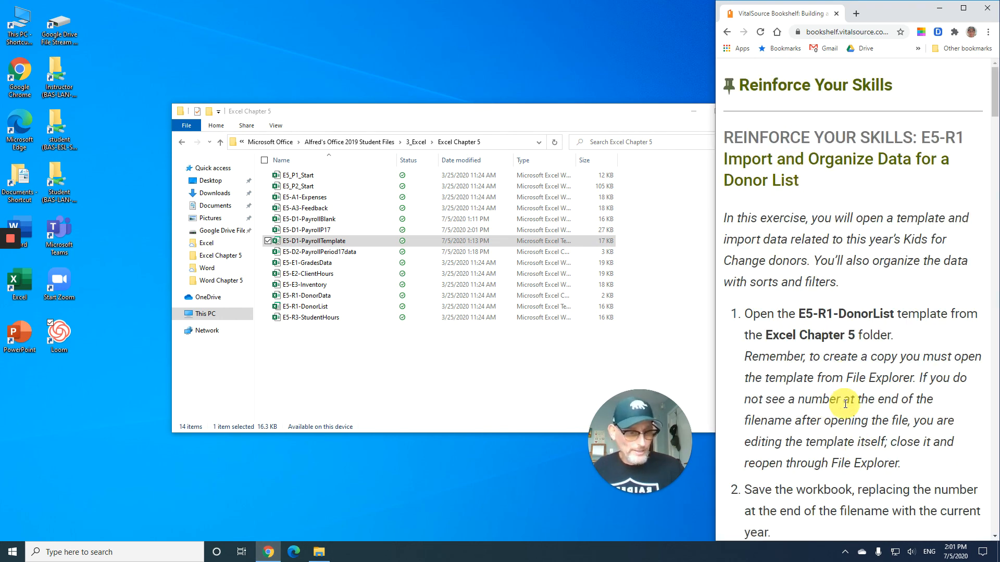
pyautogui.scroll(-20, 844, 403)
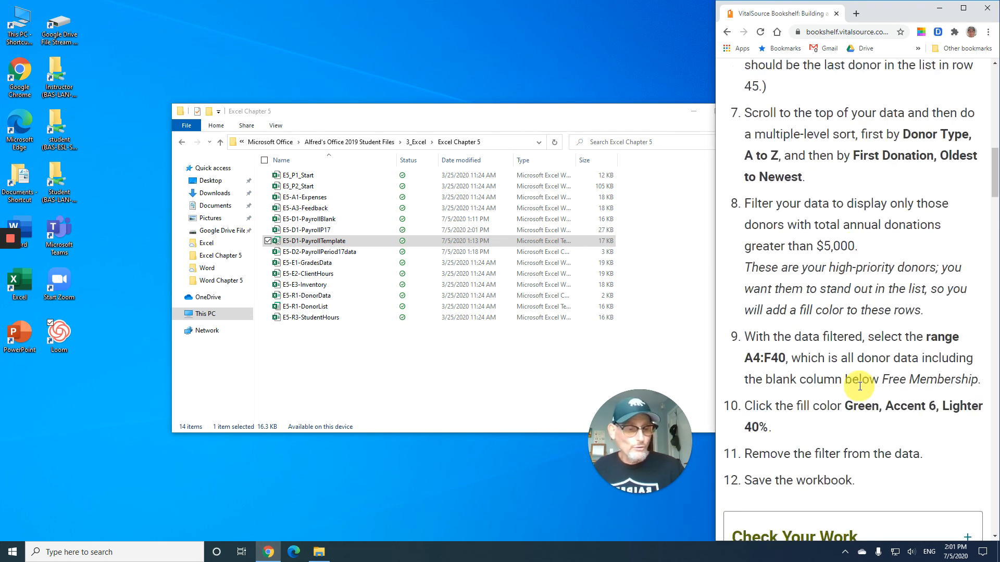
pyautogui.scroll(-20, 860, 388)
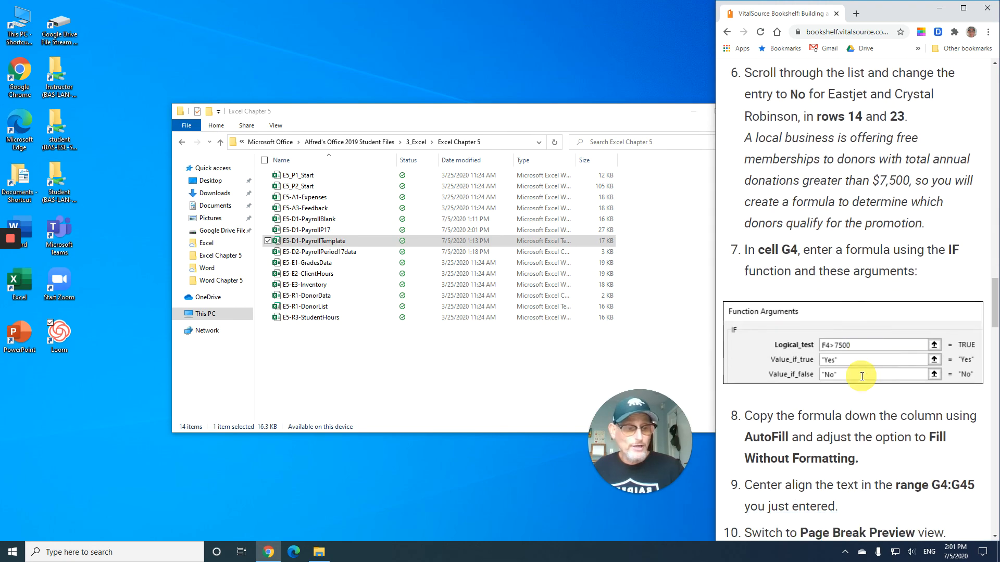
pyautogui.scroll(-20, 862, 376)
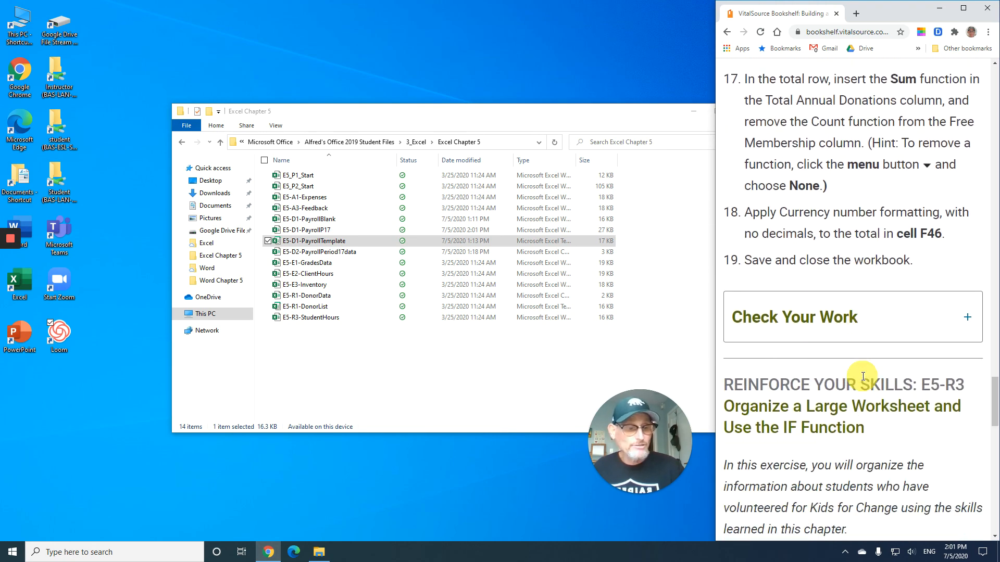
pyautogui.scroll(-15, 862, 376)
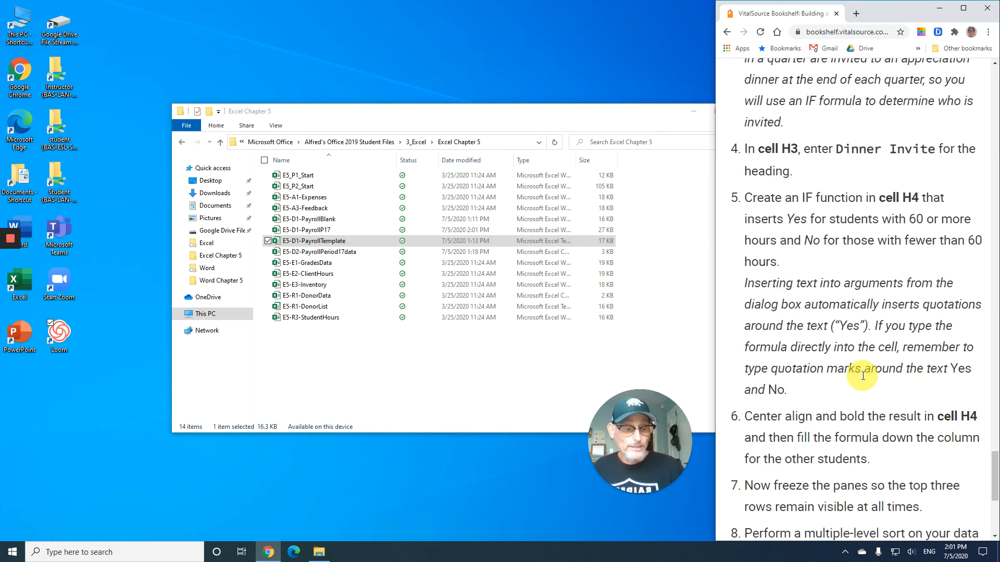
pyautogui.scroll(-3, 863, 375)
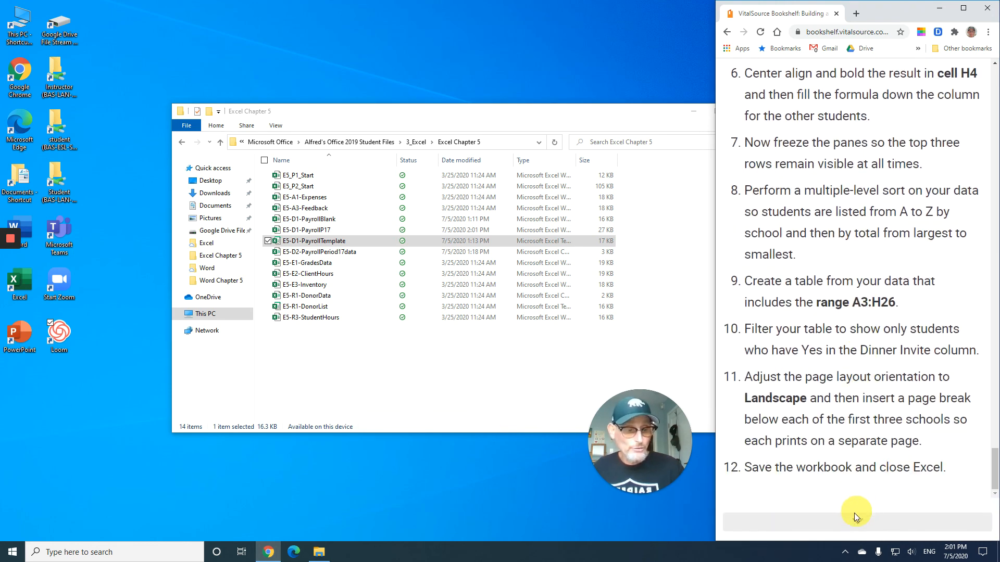
pyautogui.click(856, 522)
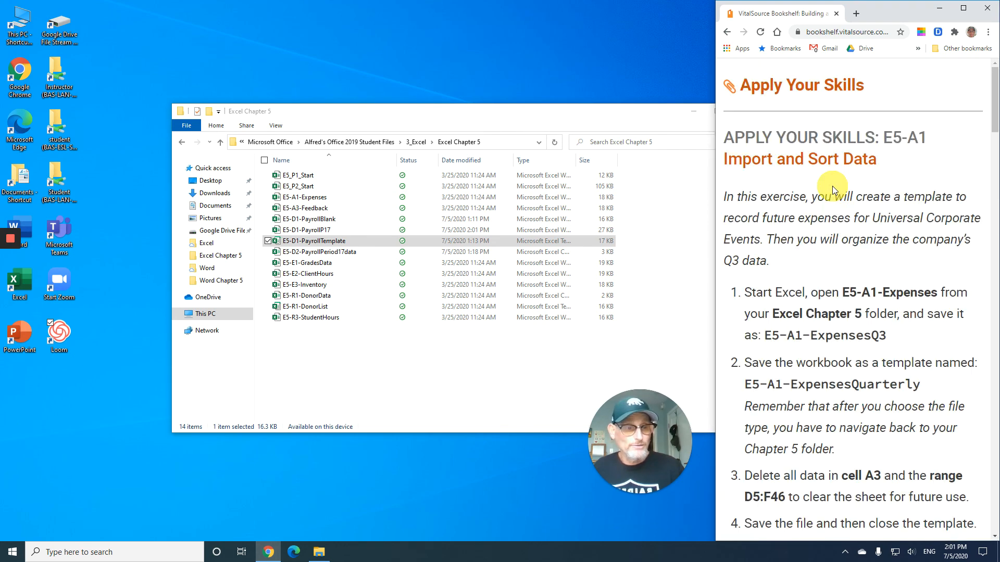
pyautogui.scroll(-4, 834, 186)
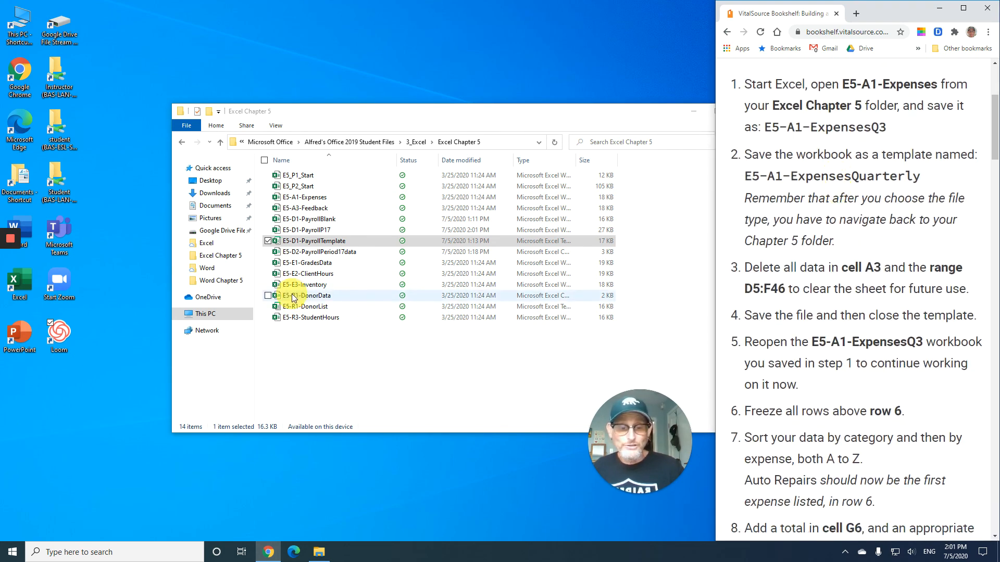